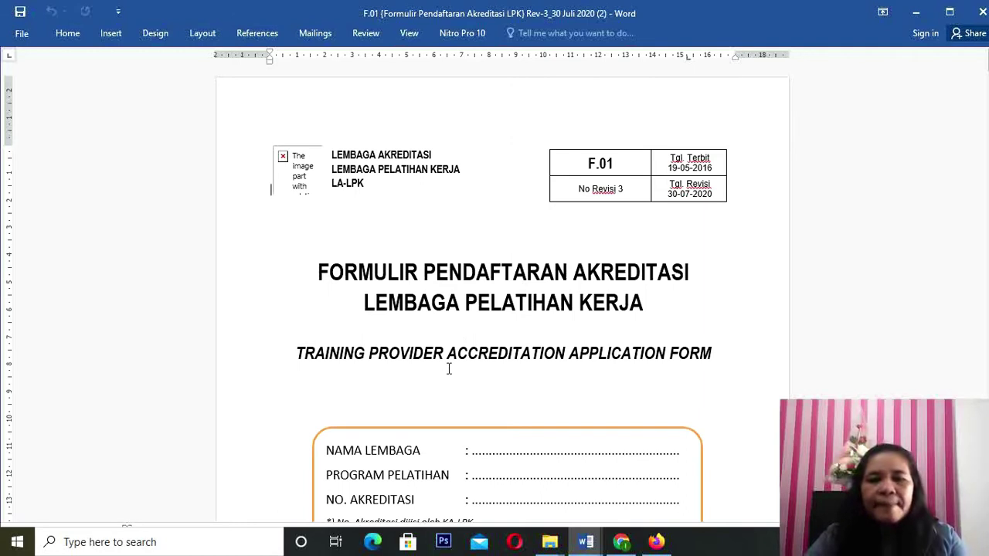
Step: Replace the dotted leader after NAMA LEMBAGA with LPK ERNALA
{"action": "scroll", "coordinate": [448, 369], "scroll_direction": "down", "scroll_amount": 1}
{"action": "scroll", "coordinate": [448, 368], "scroll_direction": "down", "scroll_amount": 2}
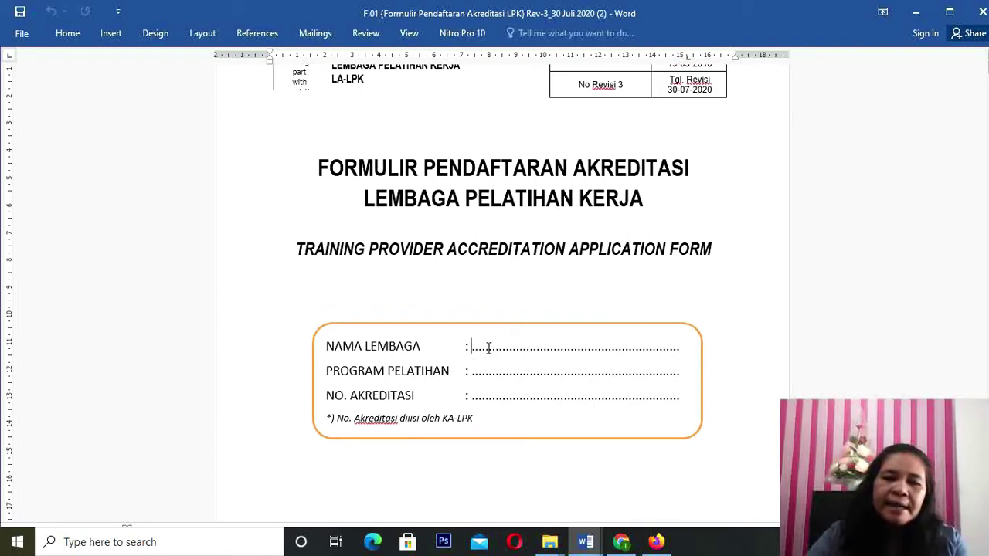
{"action": "left_click_drag", "start_coordinate": [501, 347], "coordinate": [679, 349]}
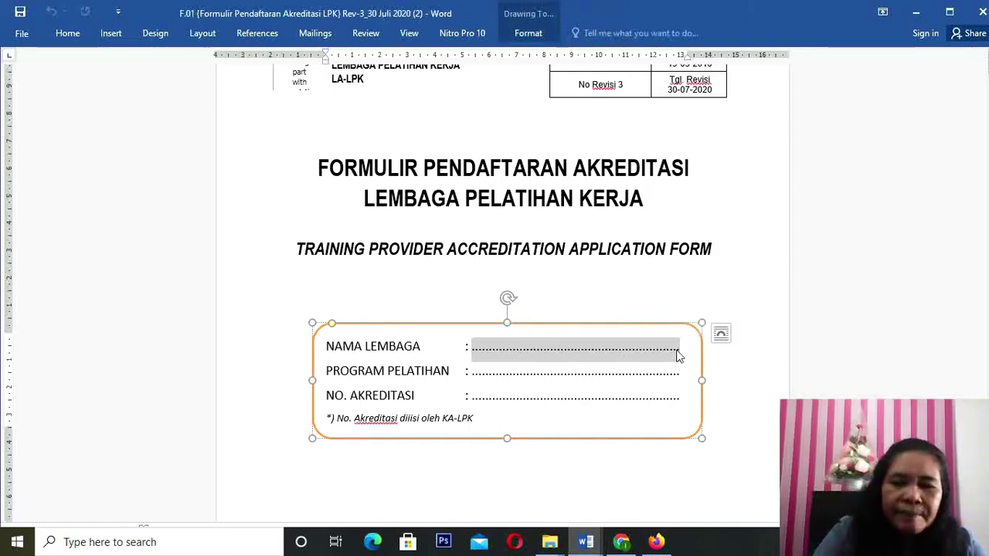
{"action": "type", "text": "LEMBAGA : LP"}
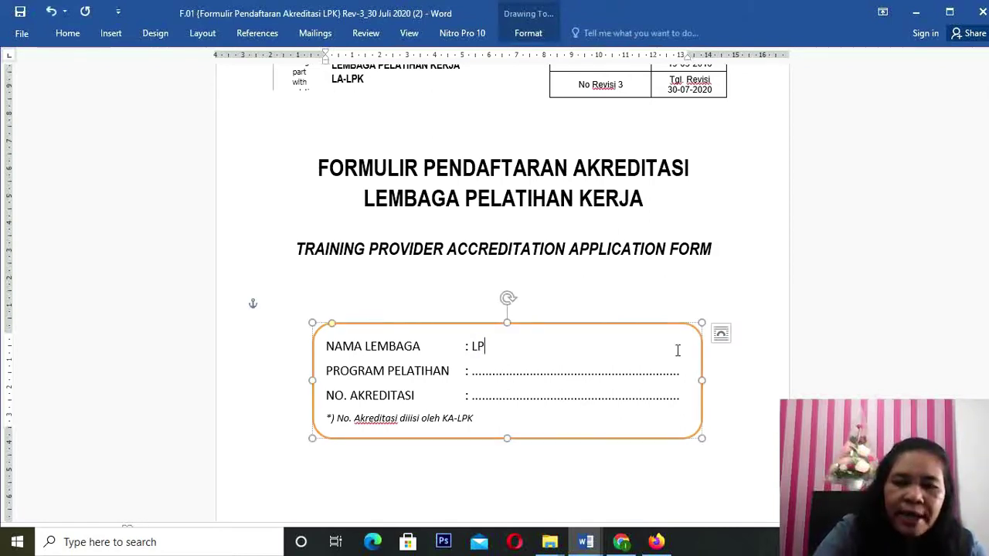
{"action": "type", "text": "K ERNALA"}
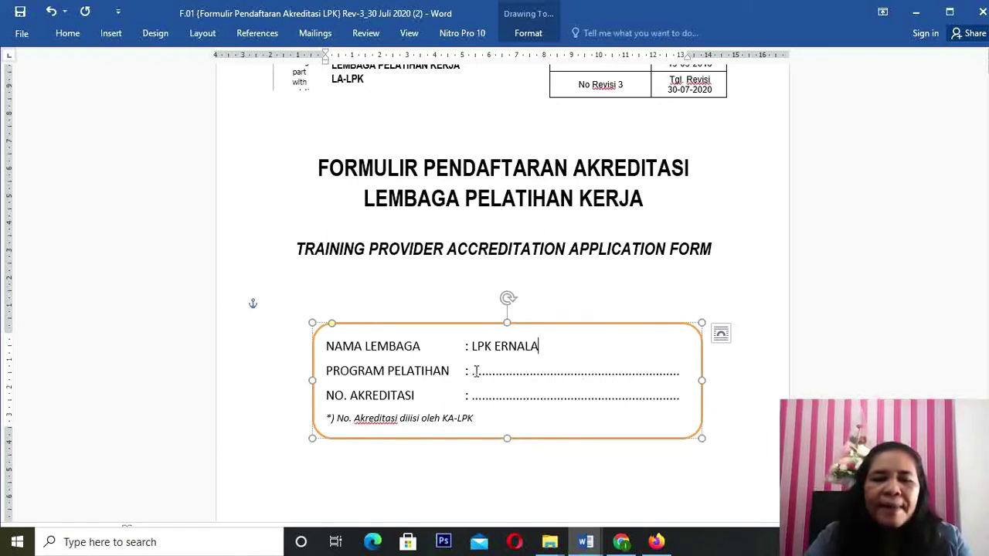
Step: Replace the dotted leader after PROGRAM PELATIHAN with Teknisi Akuntansi, correcting the misspelling
{"action": "left_click_drag", "start_coordinate": [473, 371], "coordinate": [679, 370]}
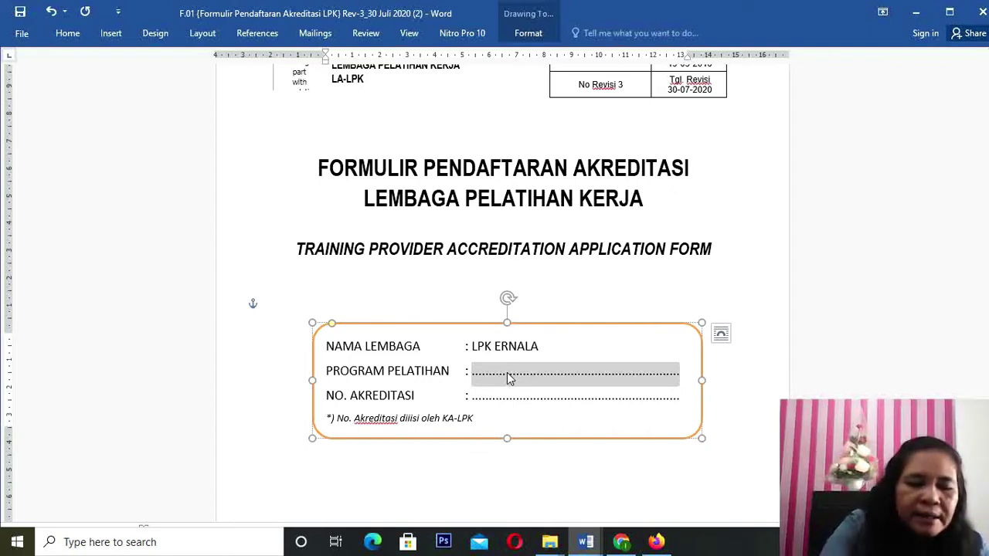
{"action": "type", "text": "Teknsi"}
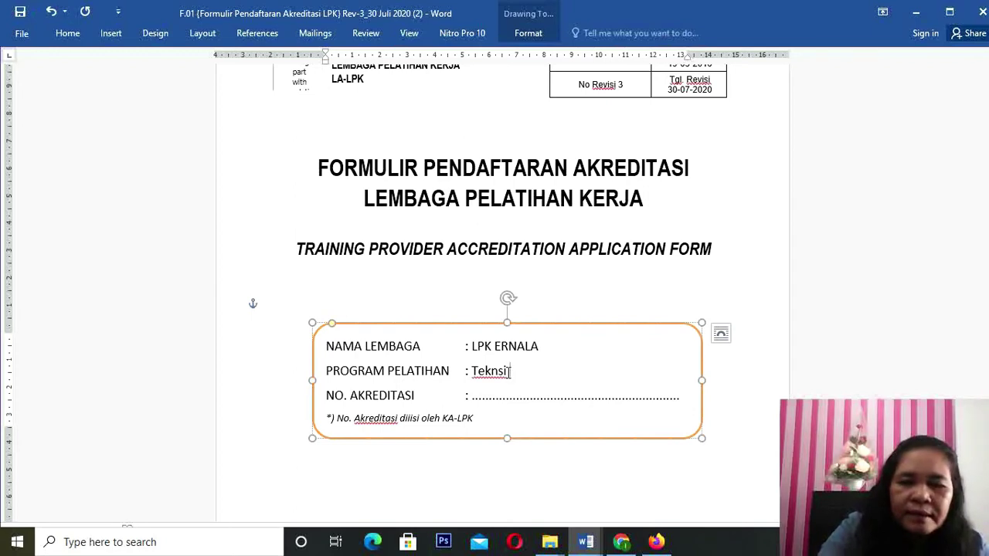
{"action": "key", "text": "BackSpace"}
{"action": "key", "text": "BackSpace"}
{"action": "key", "text": "BackSpace"}
{"action": "key", "text": "BackSpace"}
{"action": "type", "text": "k"}
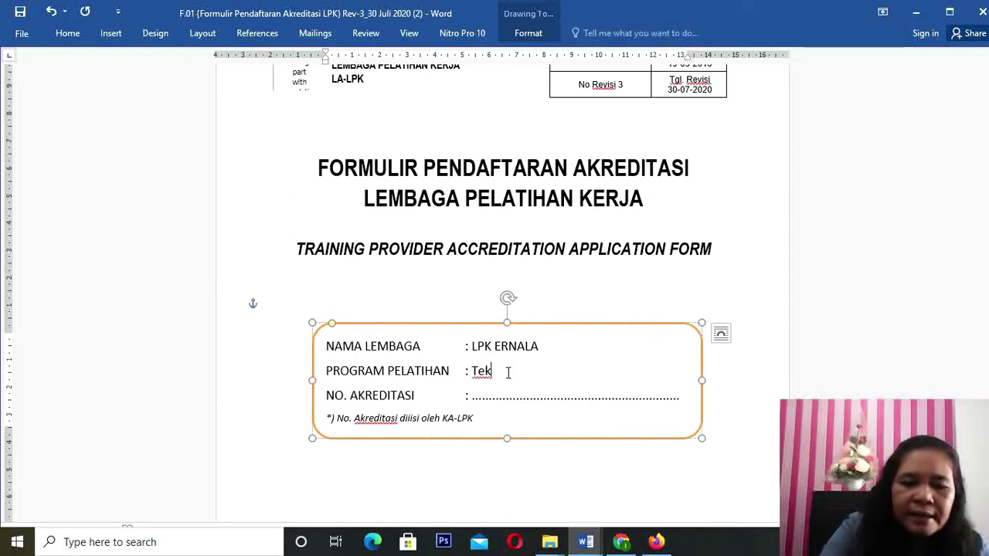
{"action": "type", "text": "nisi"}
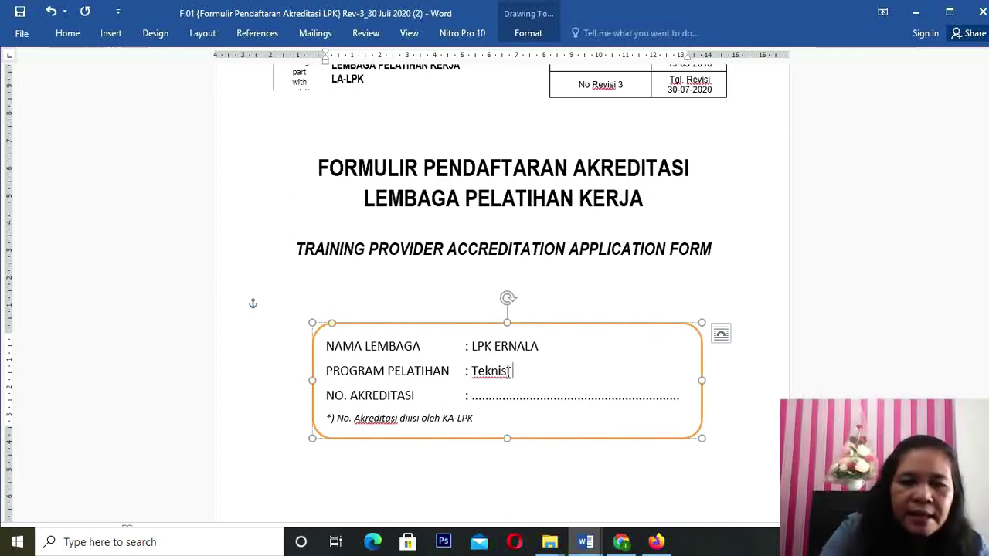
{"action": "type", "text": " Akun"}
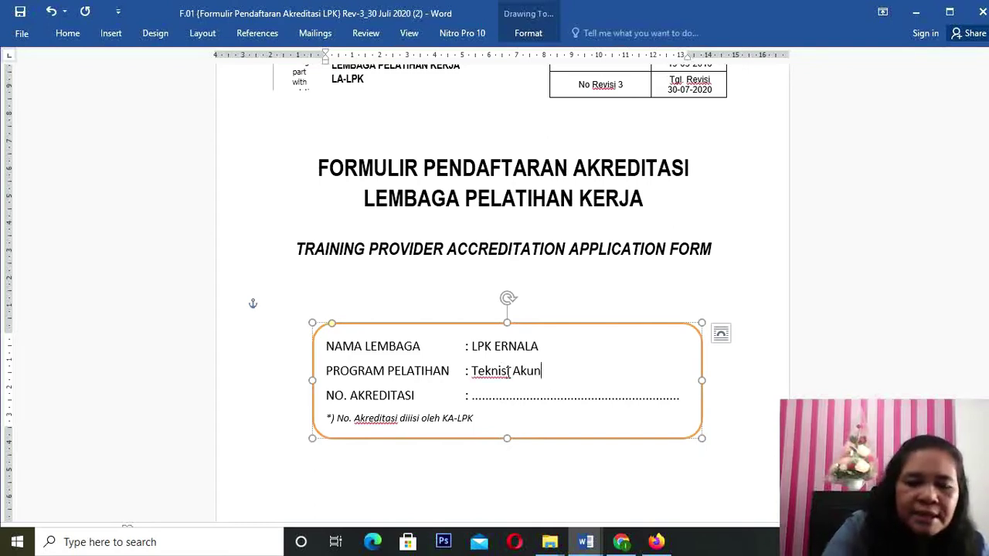
{"action": "type", "text": "tansi"}
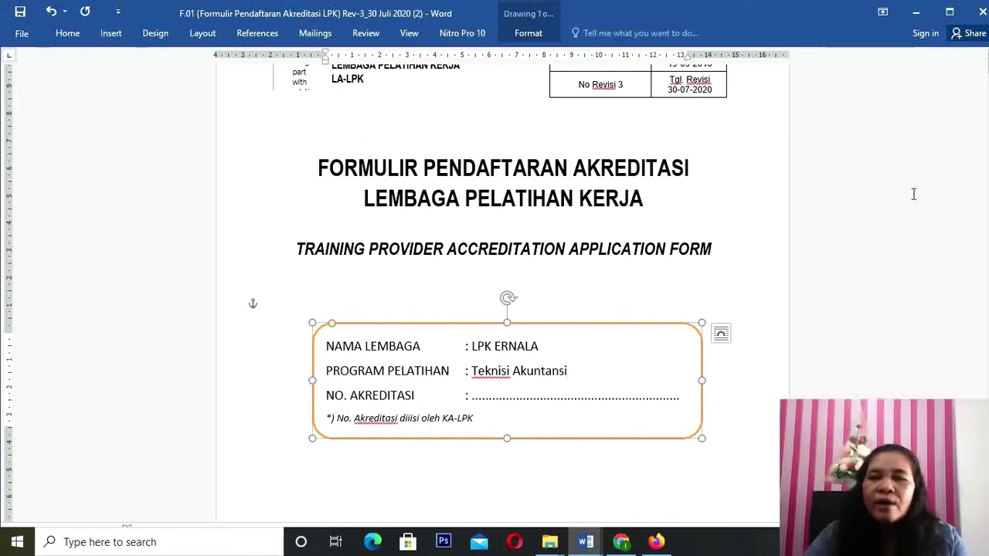
Step: Scroll past the cover page to the A. DETIL ORGANISASI table
{"action": "scroll", "coordinate": [653, 188], "scroll_direction": "up", "scroll_amount": 2}
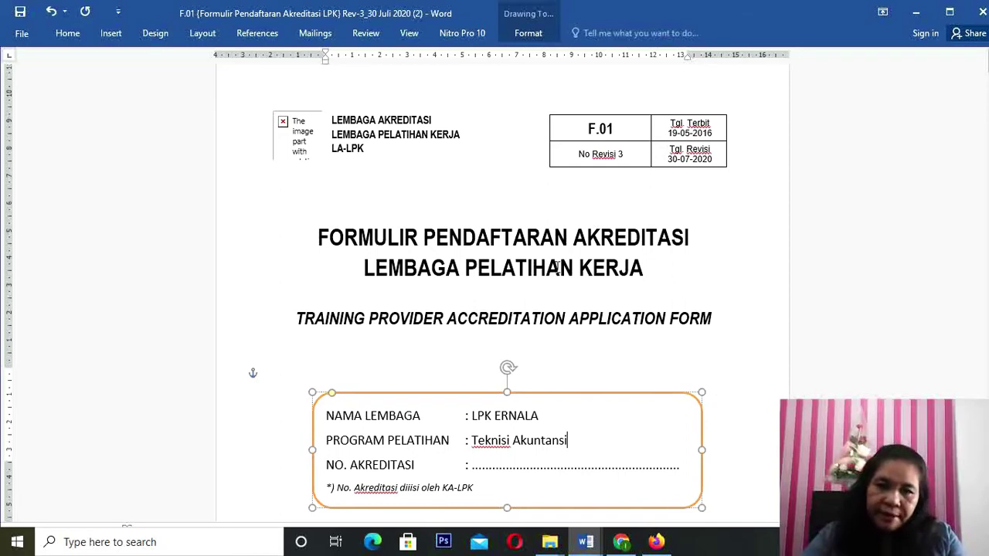
{"action": "scroll", "coordinate": [564, 259], "scroll_direction": "down", "scroll_amount": 3}
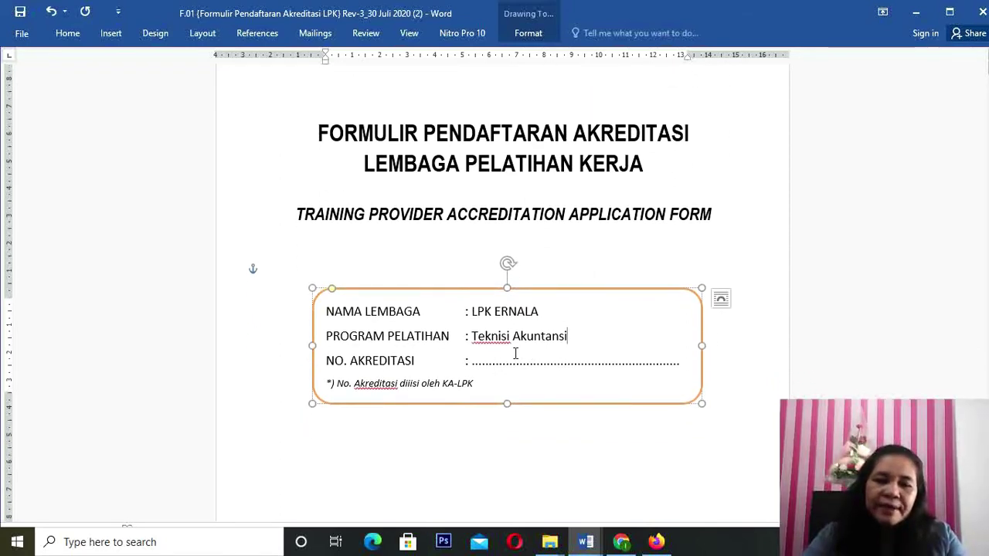
{"action": "scroll", "coordinate": [525, 354], "scroll_direction": "down", "scroll_amount": 5}
{"action": "scroll", "coordinate": [515, 353], "scroll_direction": "down", "scroll_amount": 15}
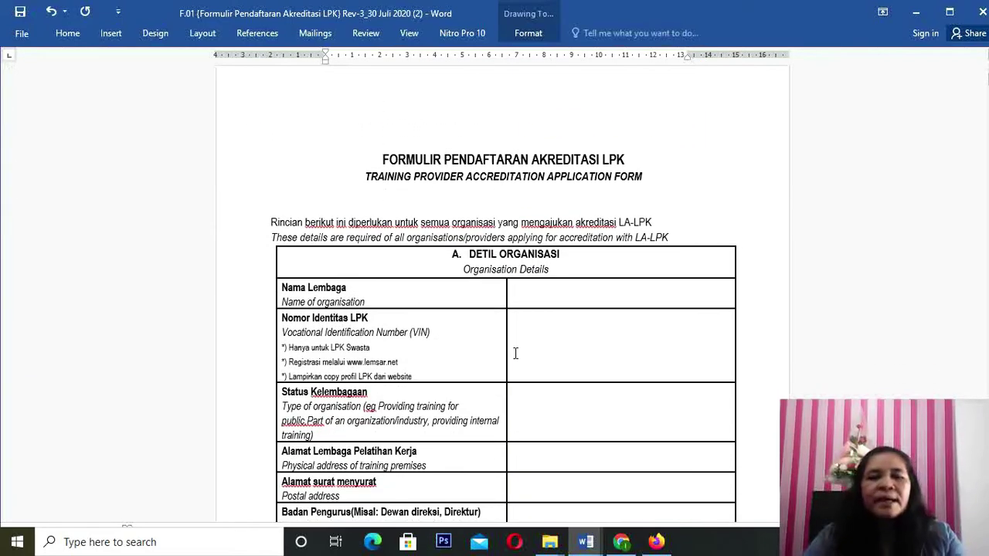
{"action": "scroll", "coordinate": [515, 353], "scroll_direction": "down", "scroll_amount": 1}
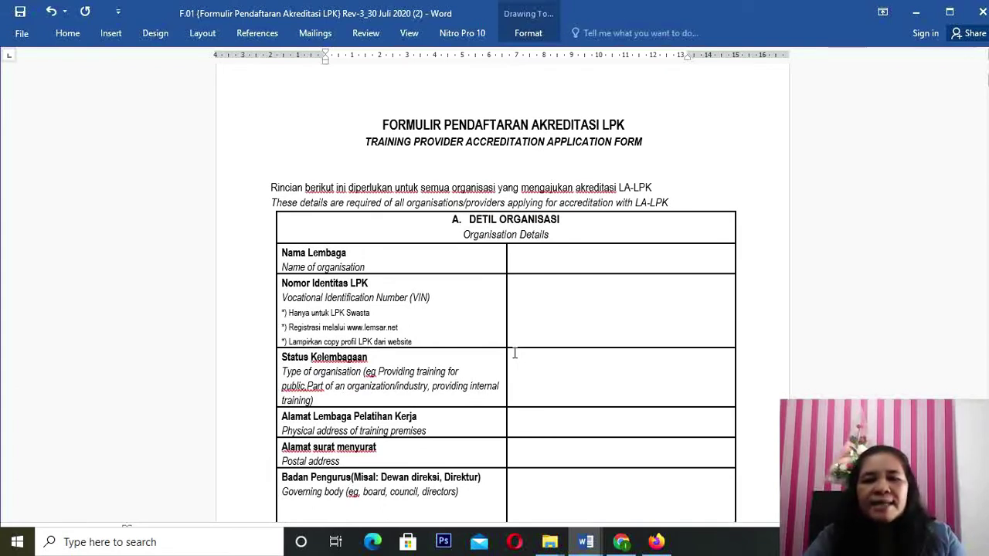
{"action": "scroll", "coordinate": [515, 353], "scroll_direction": "down", "scroll_amount": 1}
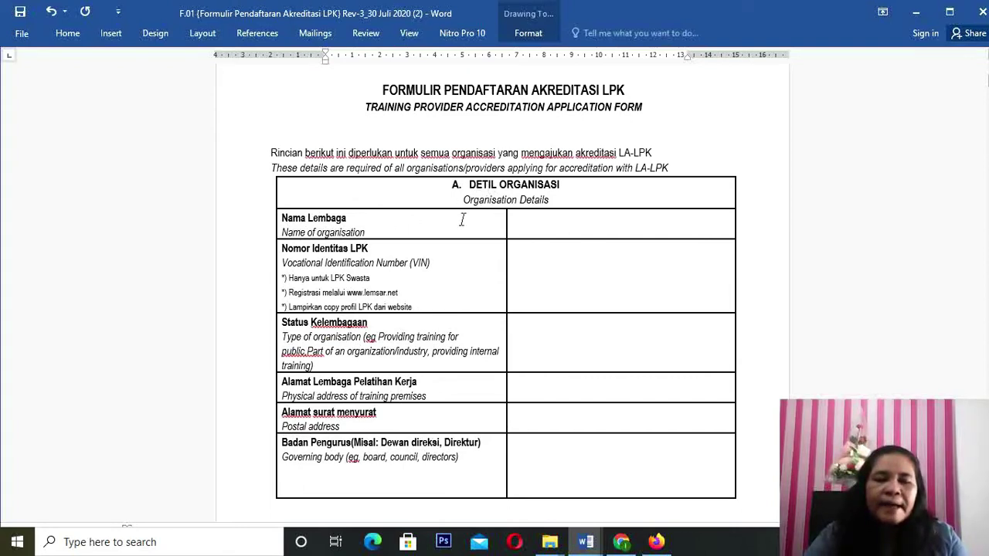
Step: Type LPK ERNALA in the Nama Lembaga cell, then place the cursor in the Nomor Identitas LPK cell
{"action": "left_click", "coordinate": [534, 221]}
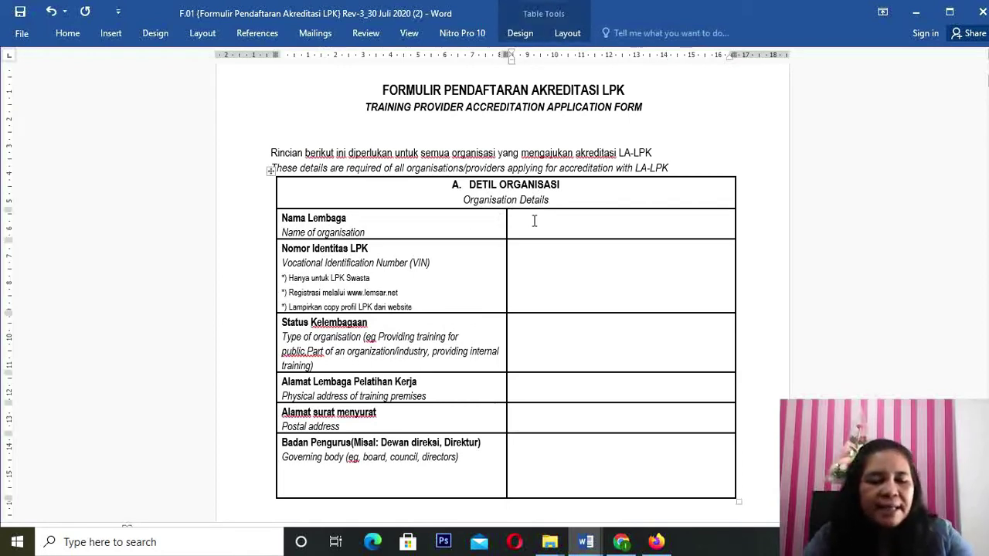
{"action": "type", "text": "lp"}
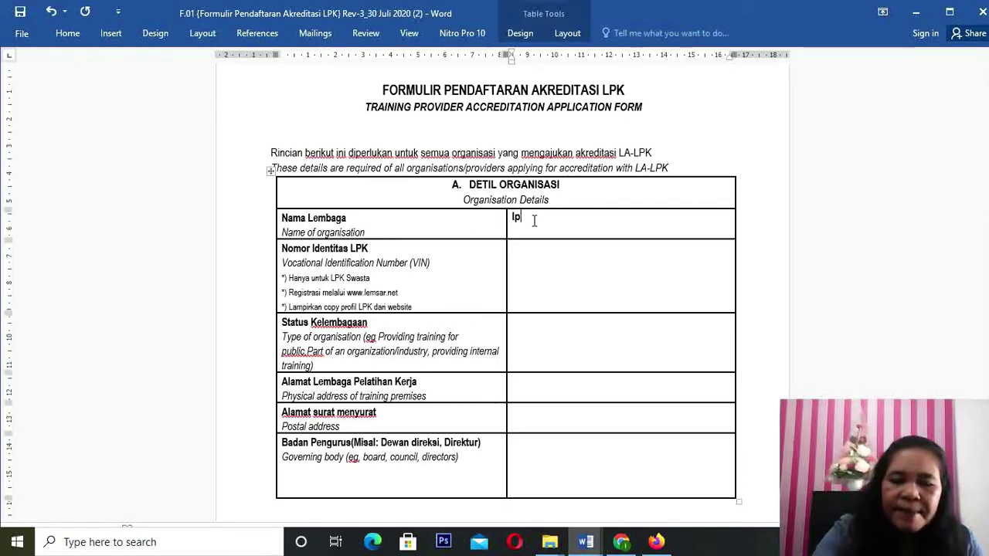
{"action": "type", "text": "L"}
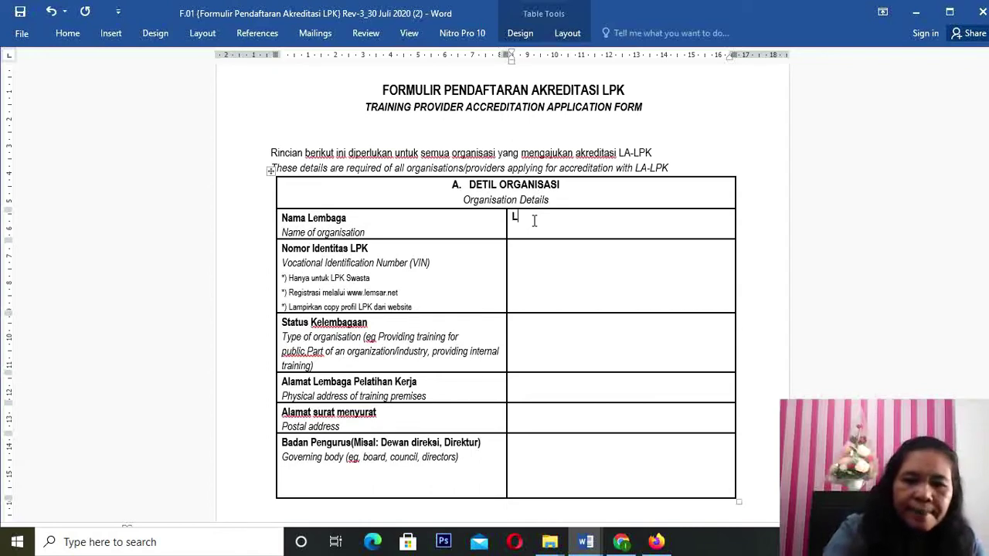
{"action": "type", "text": "PK ER"}
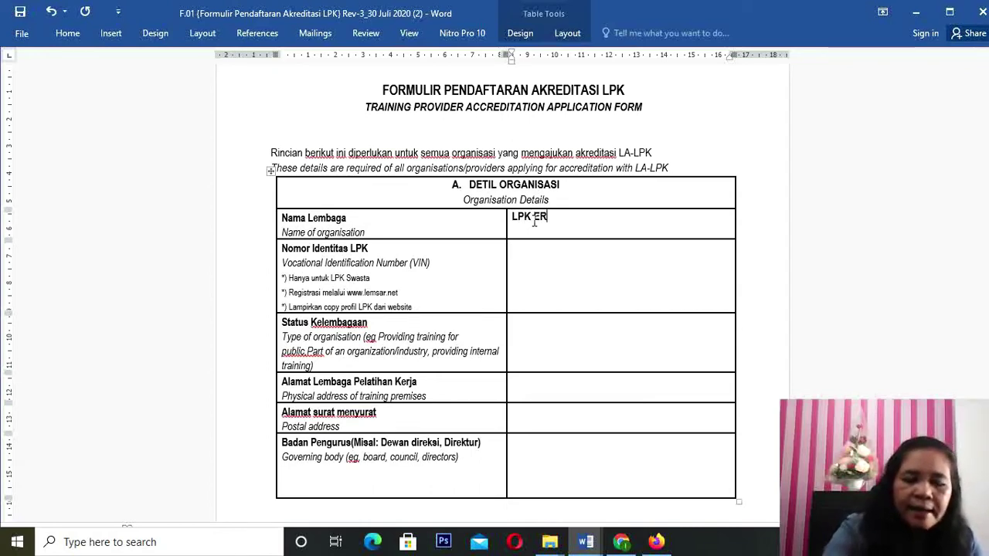
{"action": "type", "text": "NALA"}
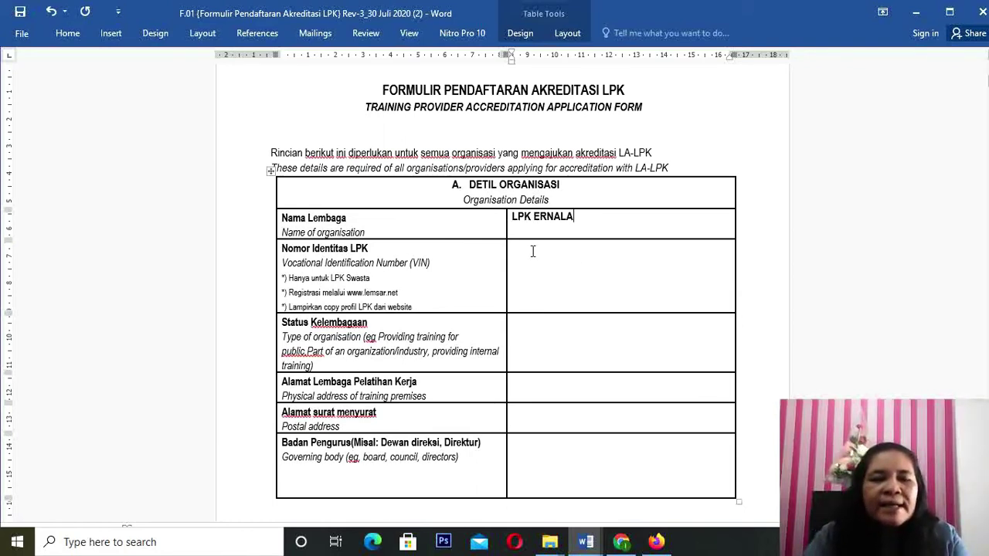
{"action": "left_click", "coordinate": [532, 251]}
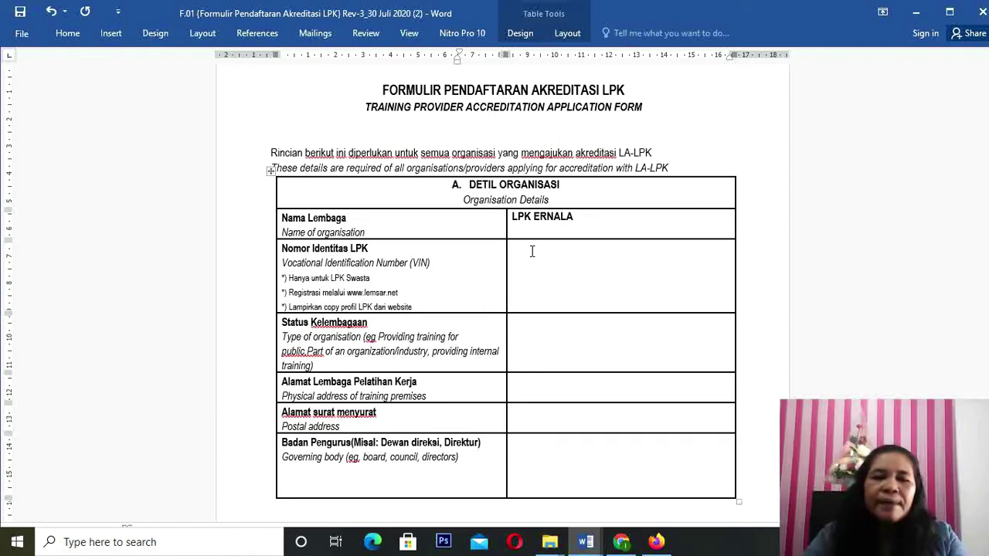
{"action": "left_click", "coordinate": [532, 251]}
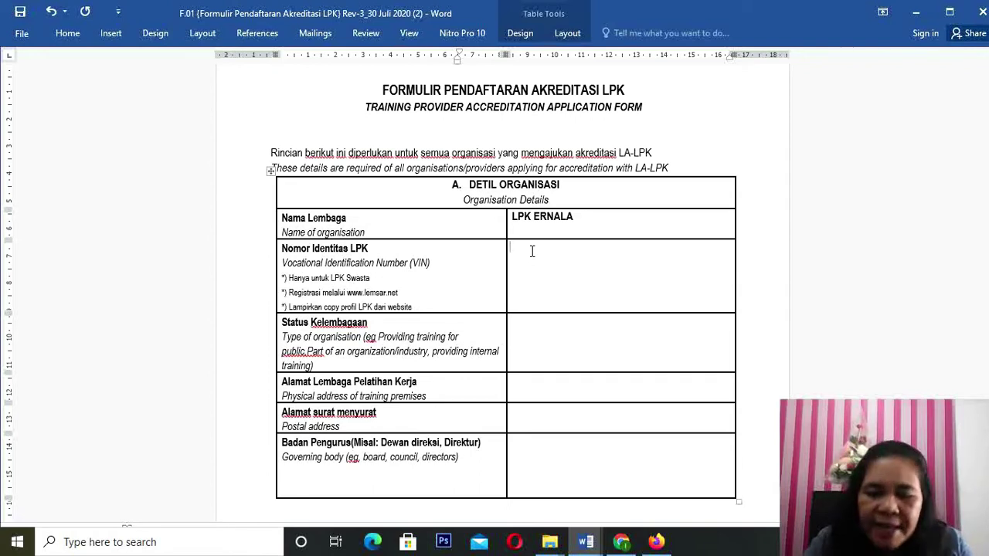
Step: Search Google for KELEMBAGAAN in a new Chrome tab, dropping the autocompletion
{"action": "left_click", "coordinate": [623, 543]}
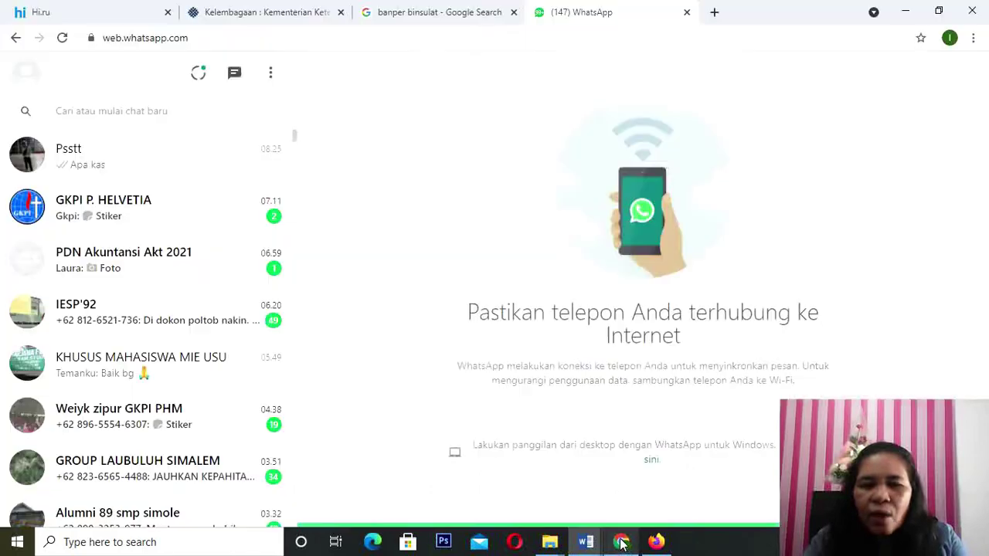
{"action": "left_click", "coordinate": [714, 11]}
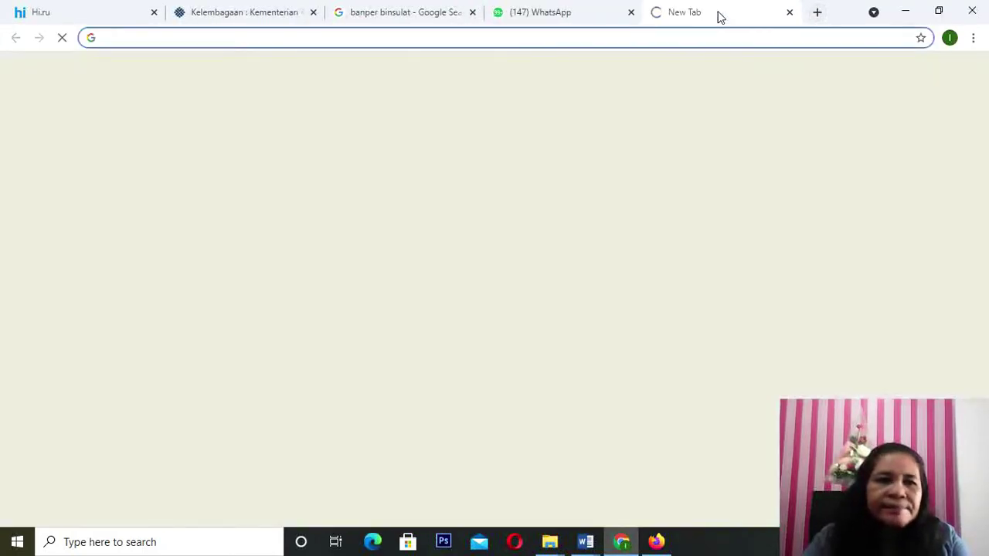
{"action": "type", "text": "KELEMBAGAAN"}
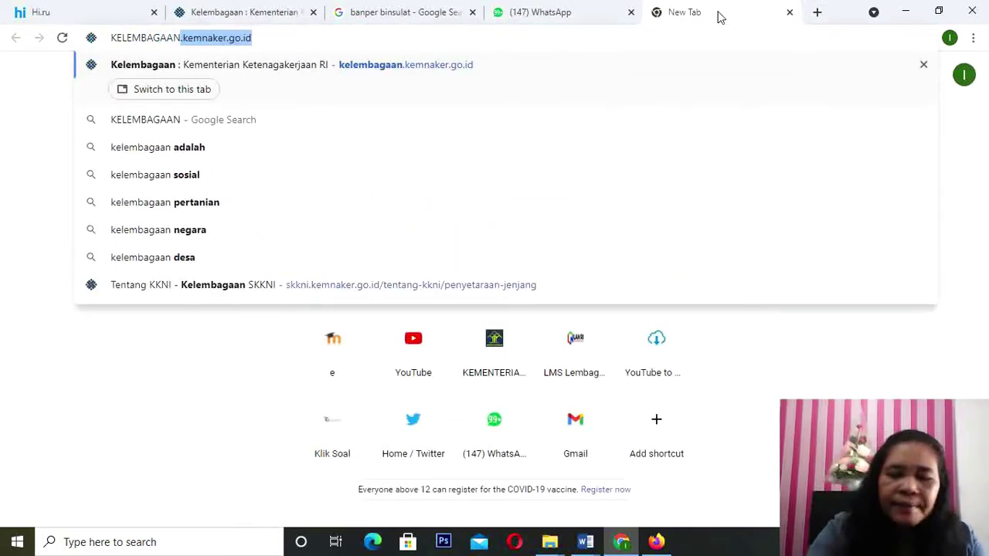
{"action": "key", "text": "BackSpace"}
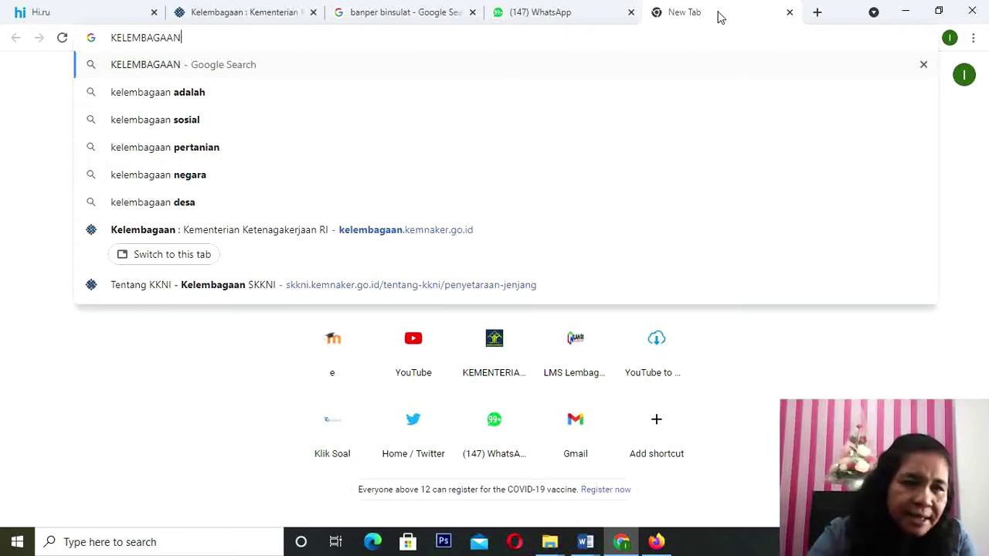
{"action": "key", "text": "Return"}
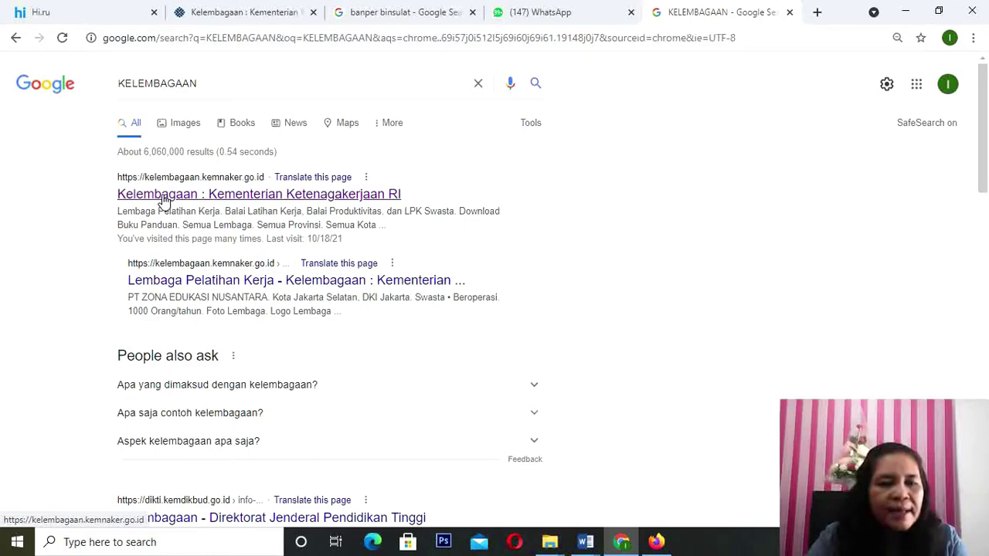
Step: Open the Kemnaker Kelembagaan site and filter institutions to Sumatera Utara and Kota Medan
{"action": "left_click", "coordinate": [164, 199]}
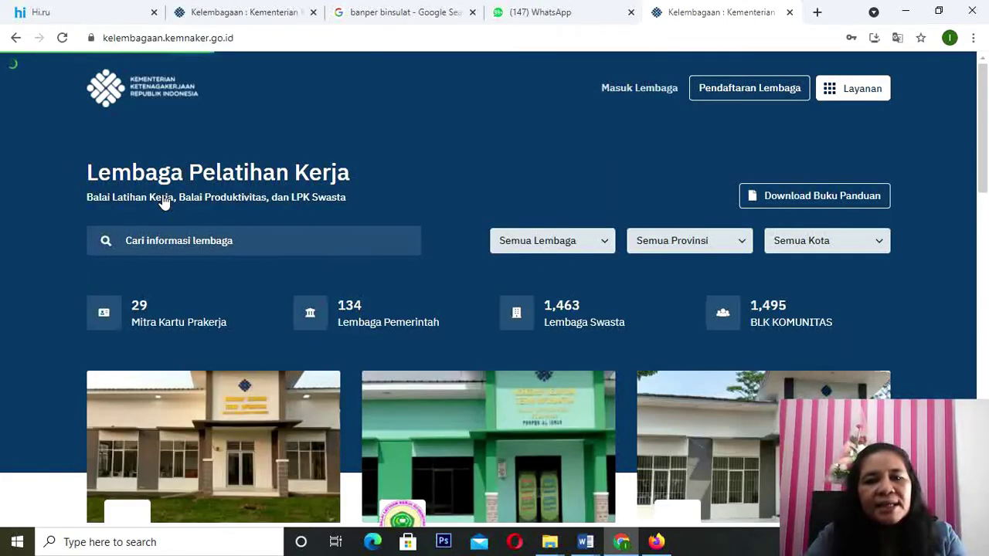
{"action": "left_click", "coordinate": [743, 245]}
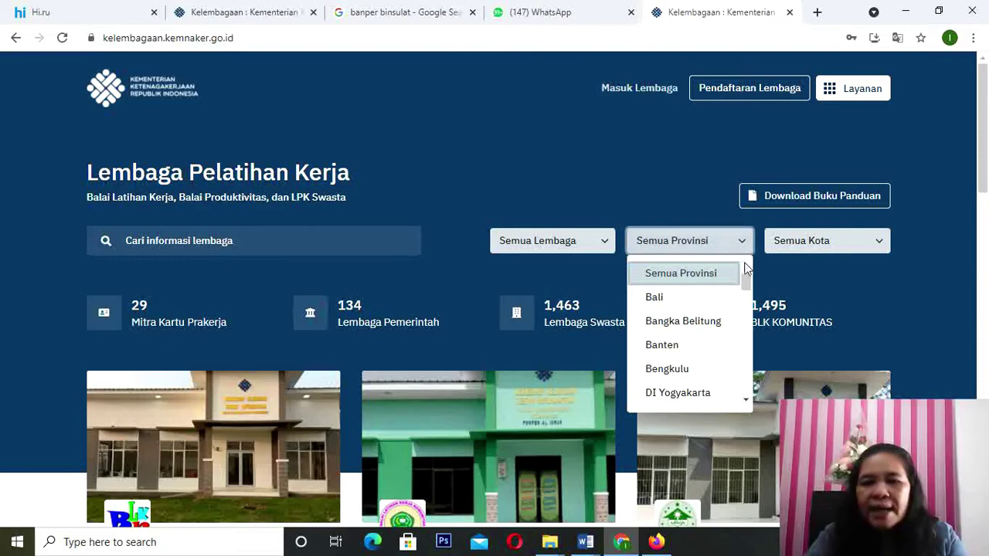
{"action": "left_click_drag", "start_coordinate": [746, 286], "coordinate": [737, 378]}
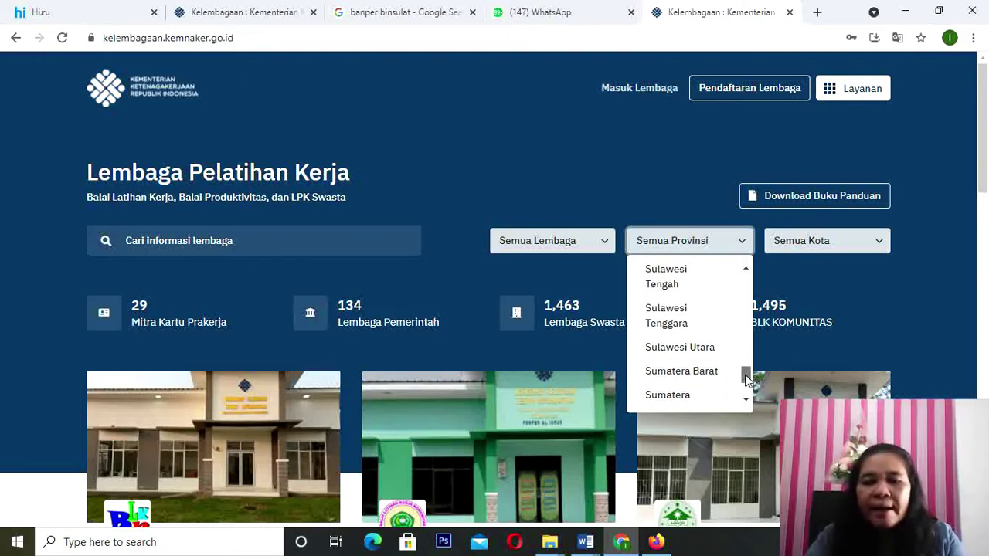
{"action": "left_click_drag", "start_coordinate": [747, 378], "coordinate": [746, 383]}
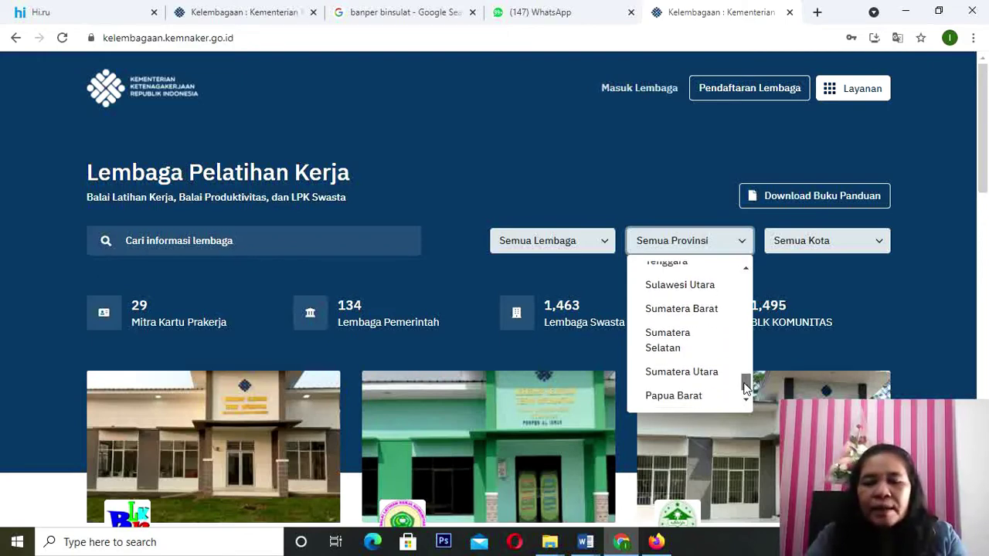
{"action": "left_click", "coordinate": [676, 373]}
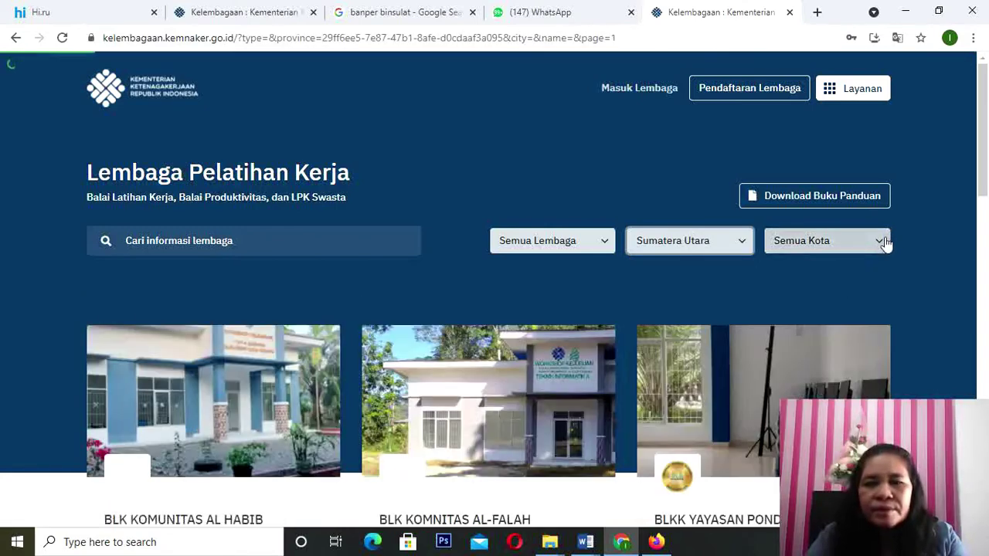
{"action": "left_click", "coordinate": [880, 245]}
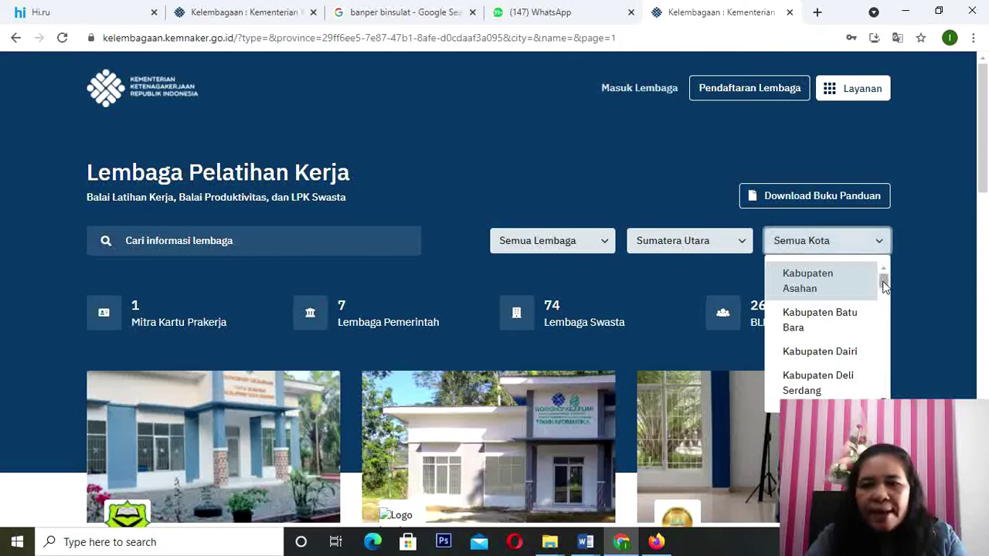
{"action": "left_click_drag", "start_coordinate": [883, 284], "coordinate": [881, 378]}
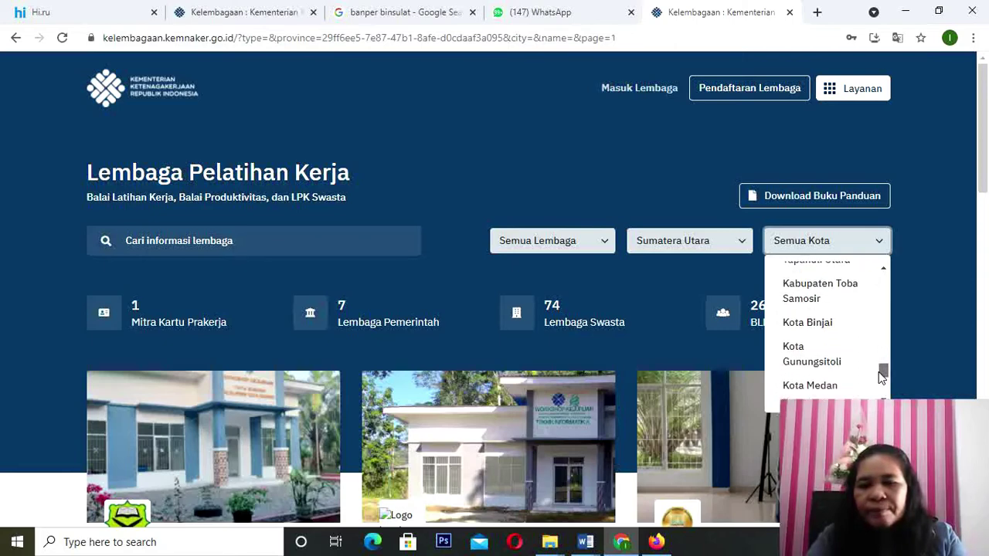
{"action": "left_click", "coordinate": [804, 386]}
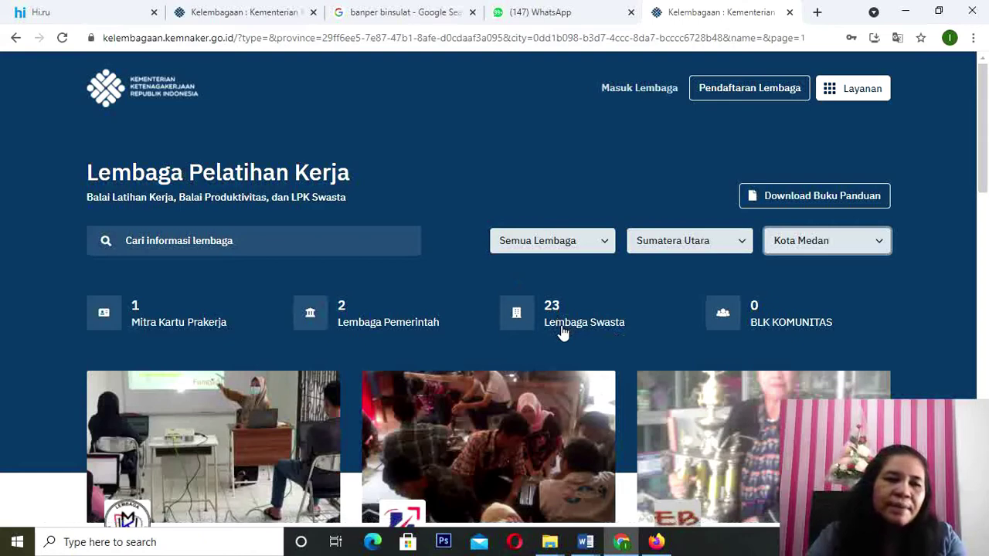
Step: Search the institution listing for ERNALA
{"action": "left_click", "coordinate": [129, 241]}
{"action": "type", "text": "E"}
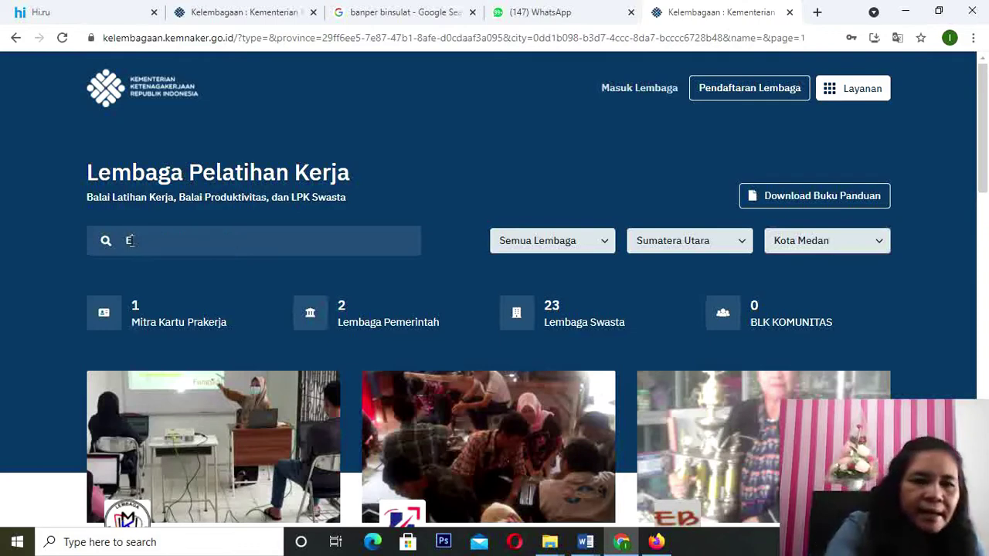
{"action": "type", "text": "RNALA"}
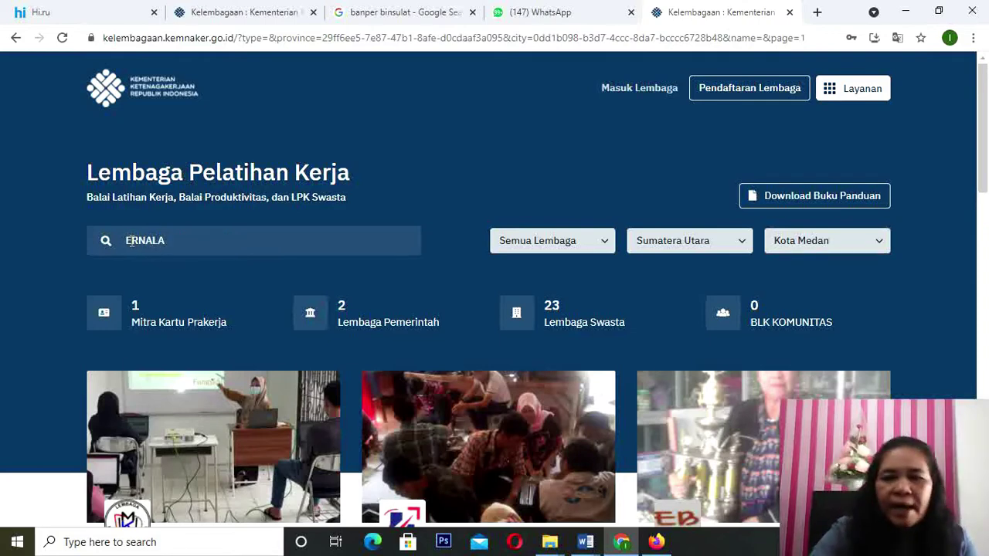
{"action": "key", "text": "Return"}
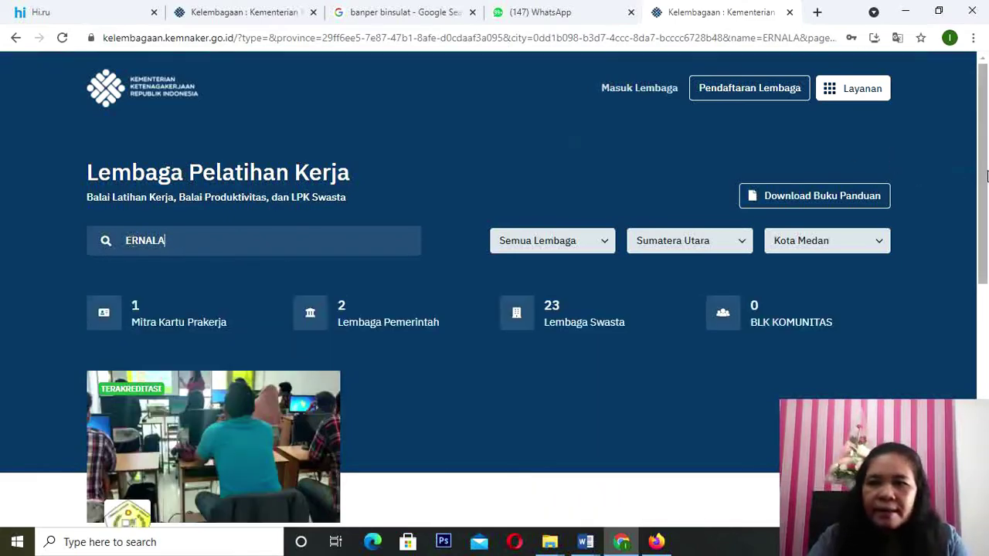
{"action": "left_click_drag", "start_coordinate": [985, 177], "coordinate": [981, 204]}
{"action": "left_click_drag", "start_coordinate": [978, 264], "coordinate": [978, 268]}
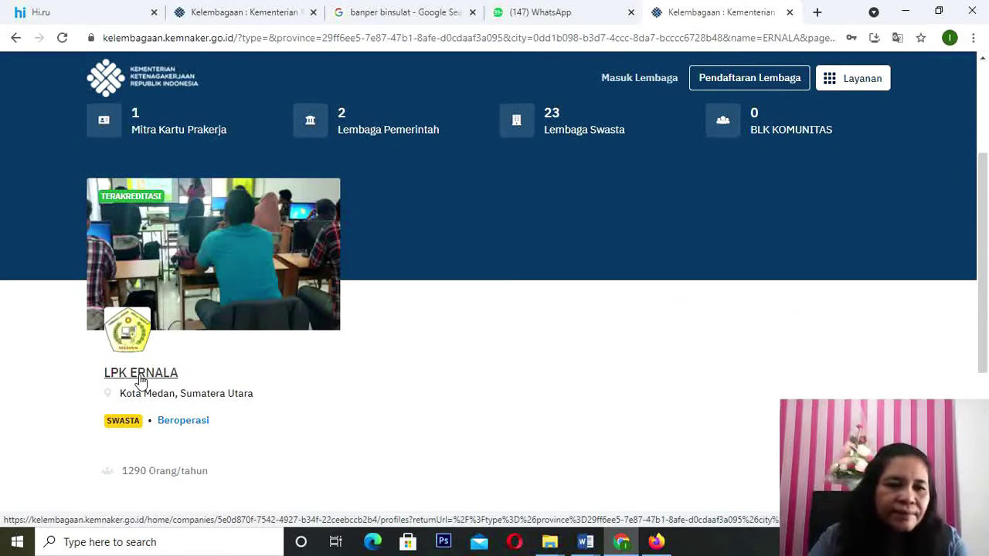
Step: Open the LPK ERNALA profile and select its Nomor VIN number
{"action": "left_click", "coordinate": [140, 373]}
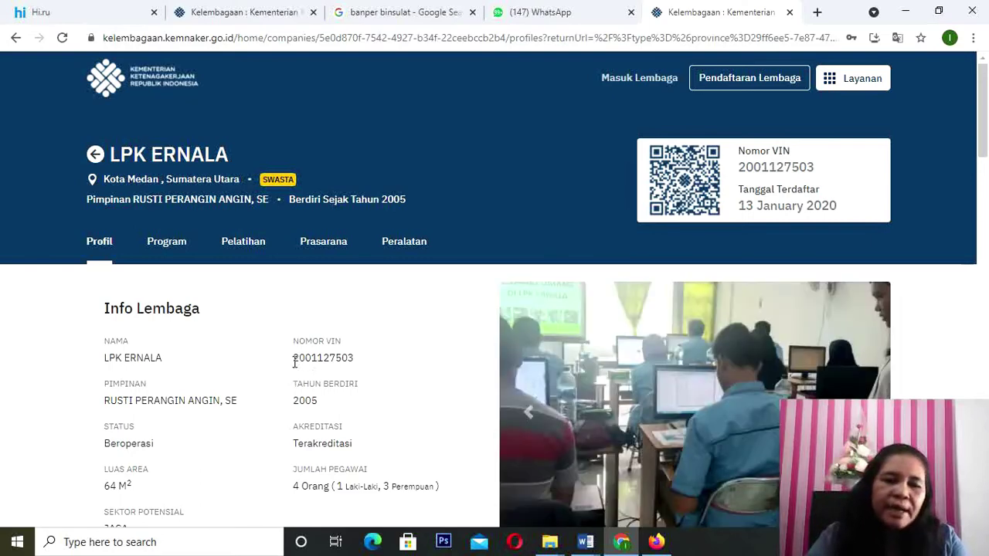
{"action": "left_click_drag", "start_coordinate": [295, 358], "coordinate": [366, 363]}
{"action": "key", "text": "ctrl+c"}
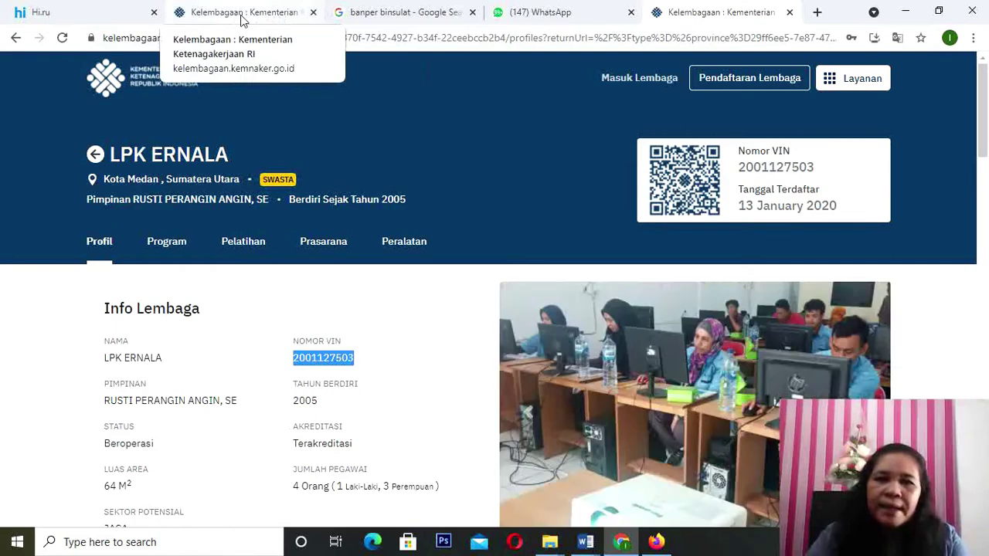
{"action": "left_click", "coordinate": [587, 543]}
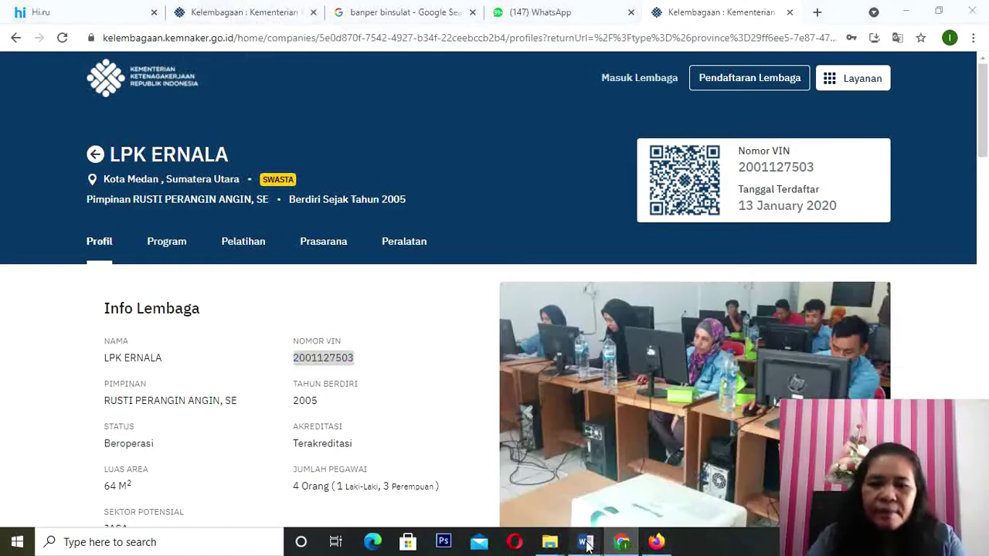
{"action": "left_click", "coordinate": [720, 493]}
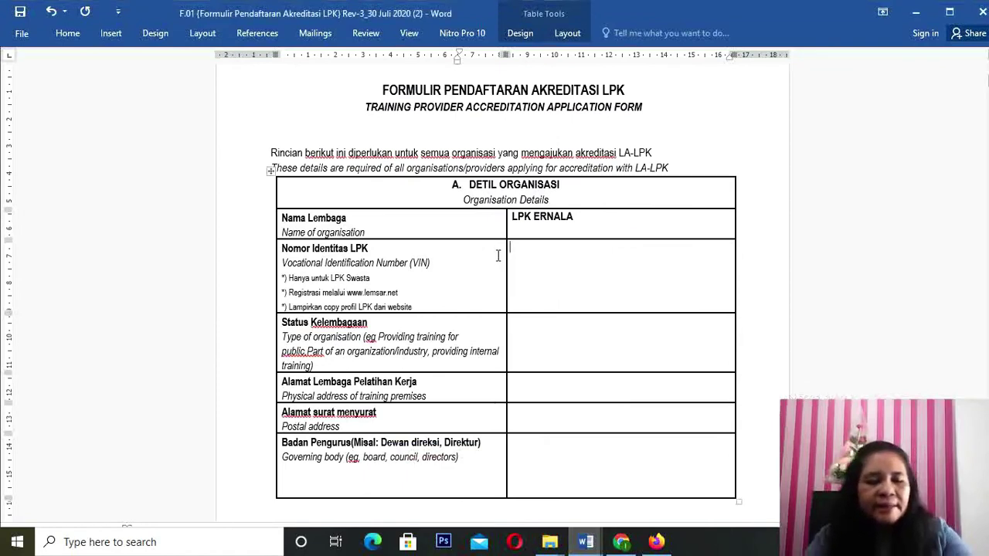
{"action": "key", "text": "ctrl+v"}
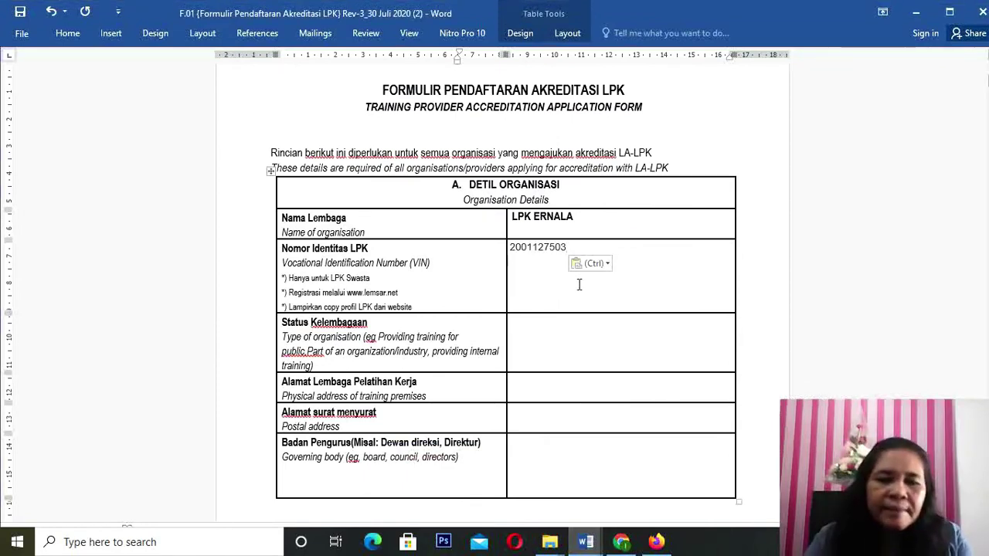
{"action": "left_click", "coordinate": [533, 326]}
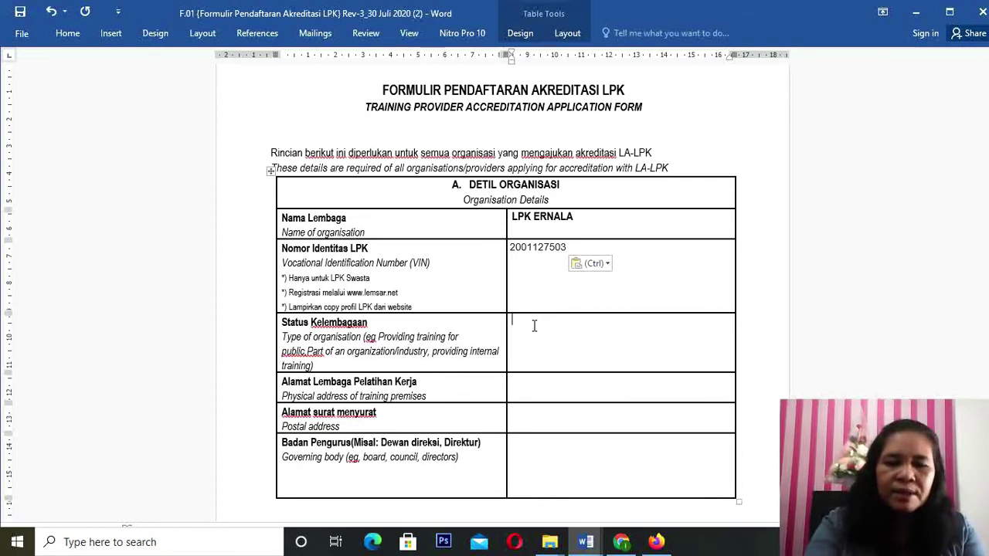
{"action": "type", "text": "LP"}
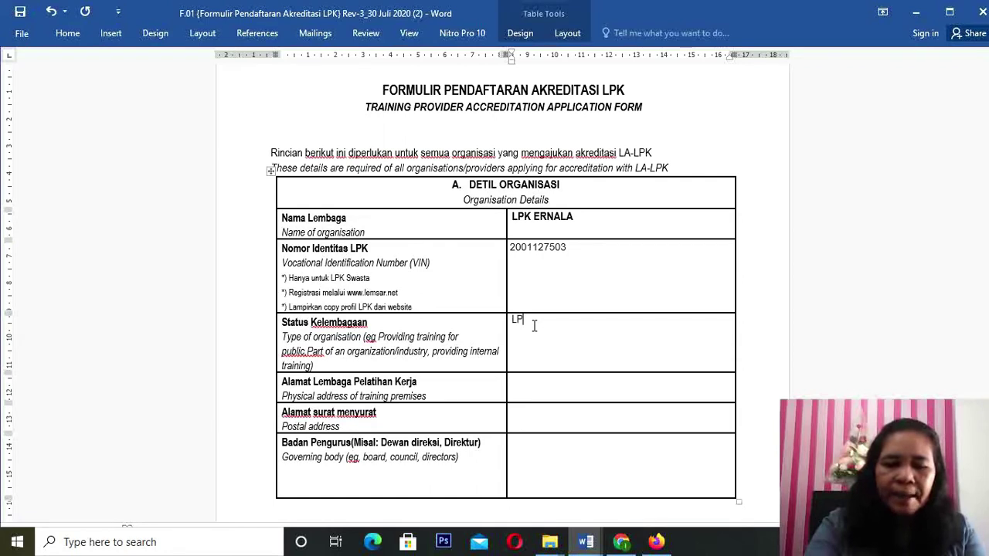
{"action": "type", "text": "KS"}
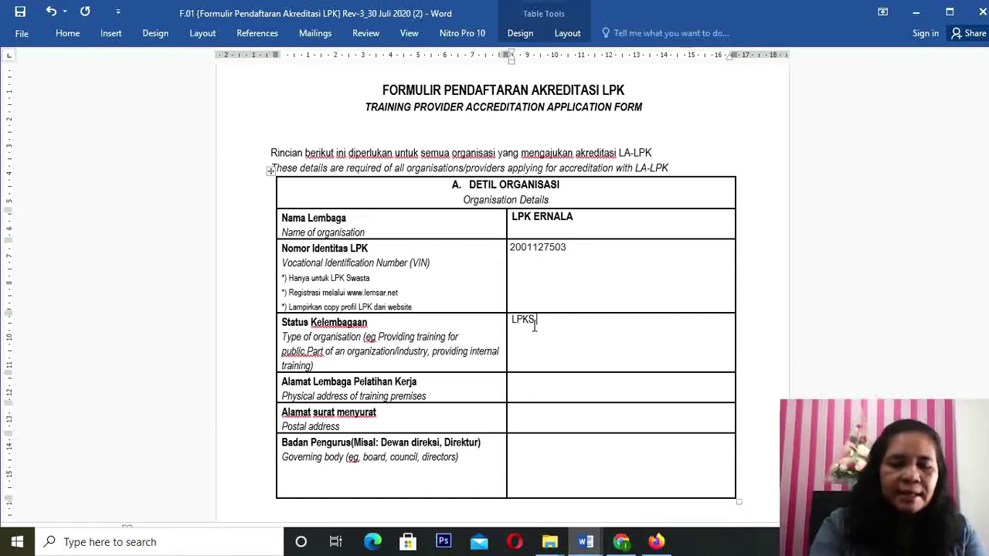
{"action": "type", "text": " BERBADAN "}
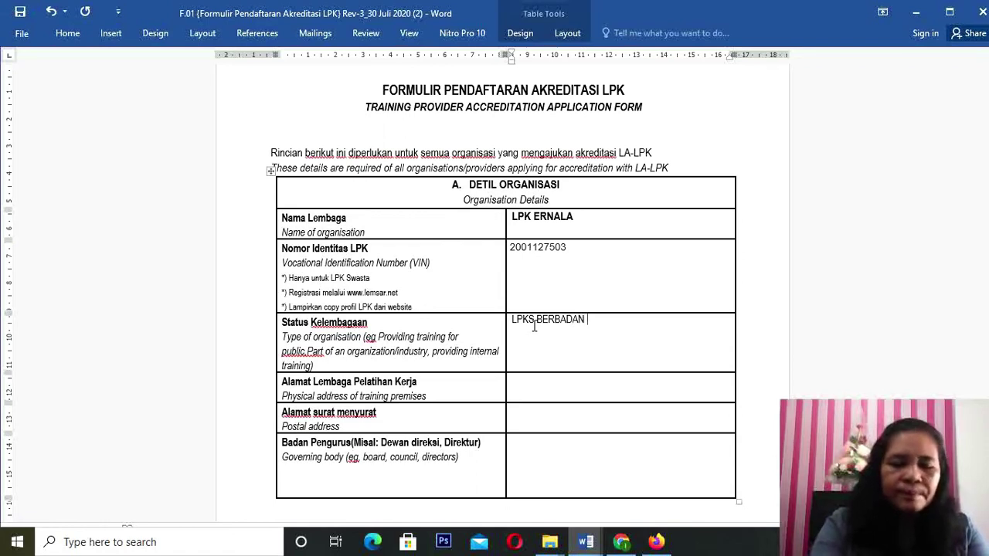
{"action": "type", "text": "HUKUM "}
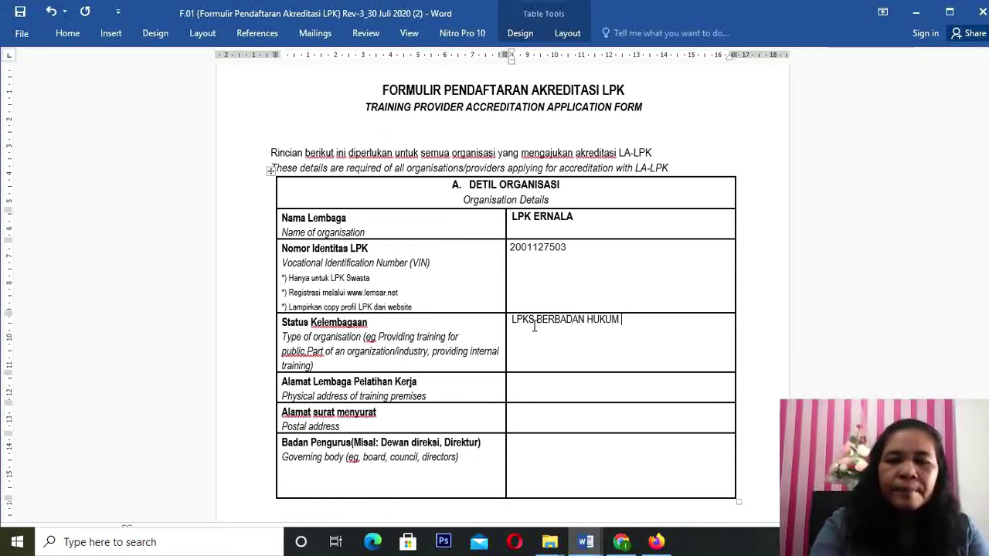
{"action": "type", "text": "MILI"}
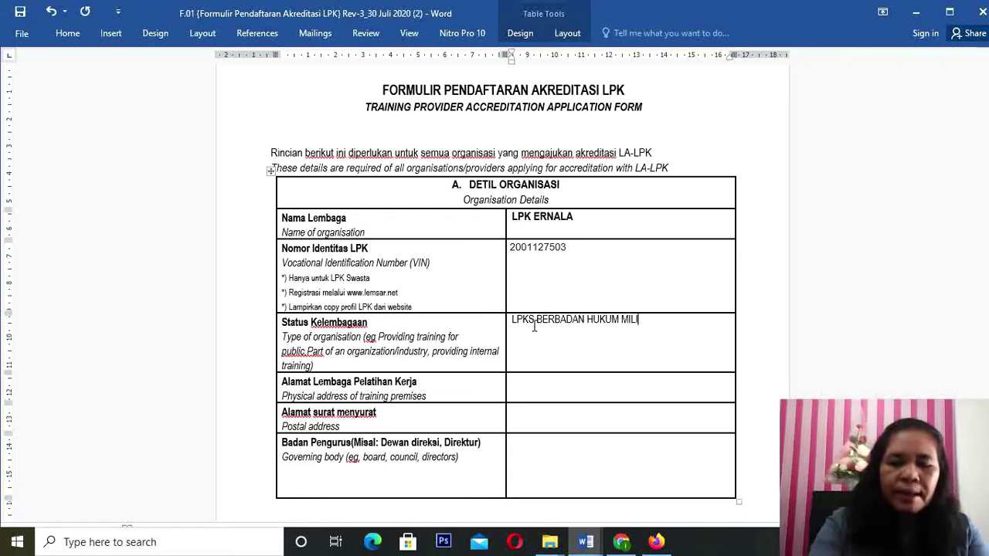
{"action": "type", "text": "K PERO"}
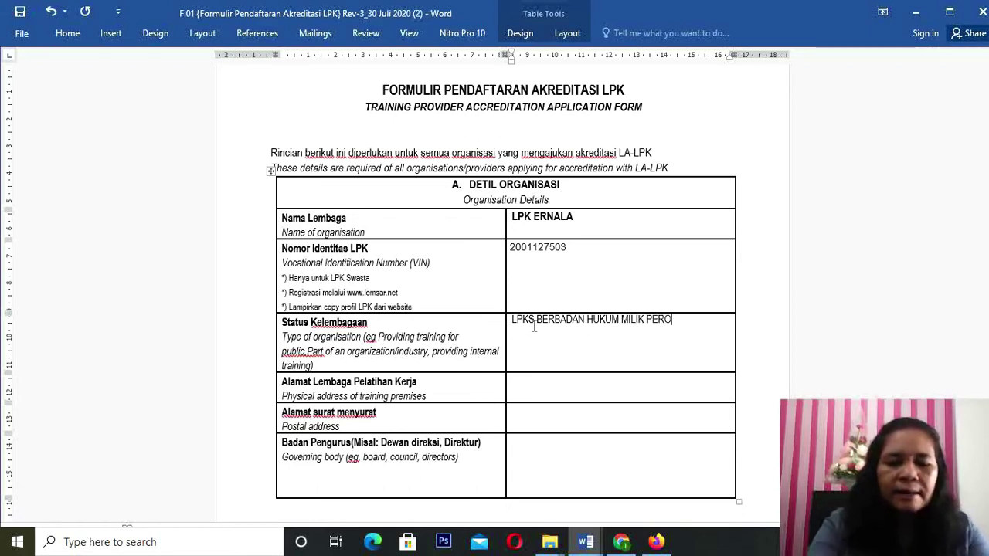
{"action": "type", "text": "RANGAN"}
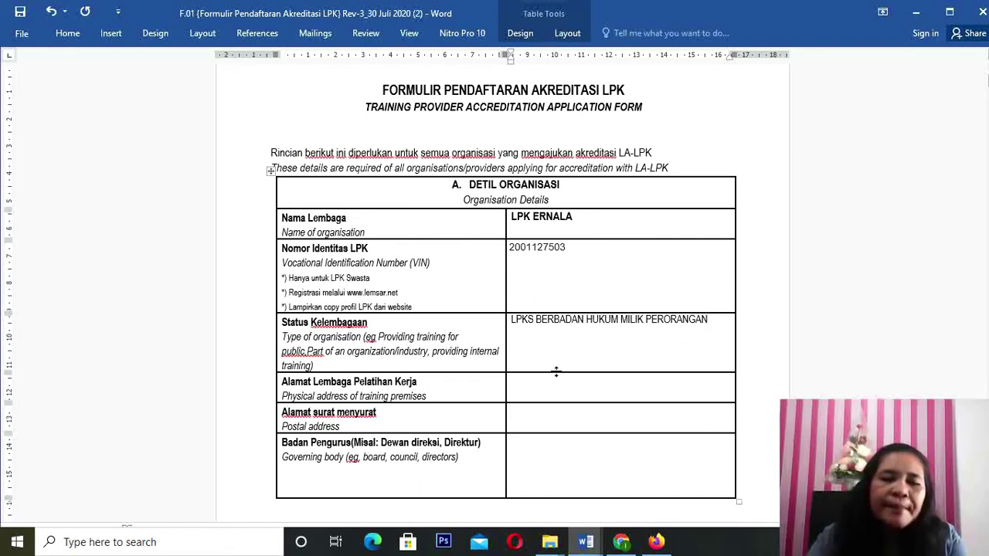
{"action": "left_click", "coordinate": [523, 379]}
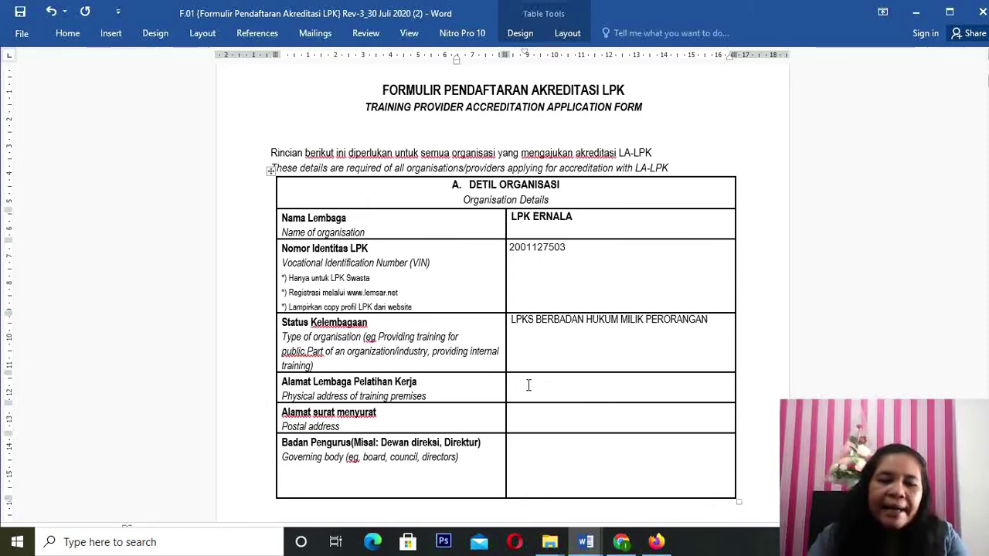
{"action": "left_click", "coordinate": [433, 381]}
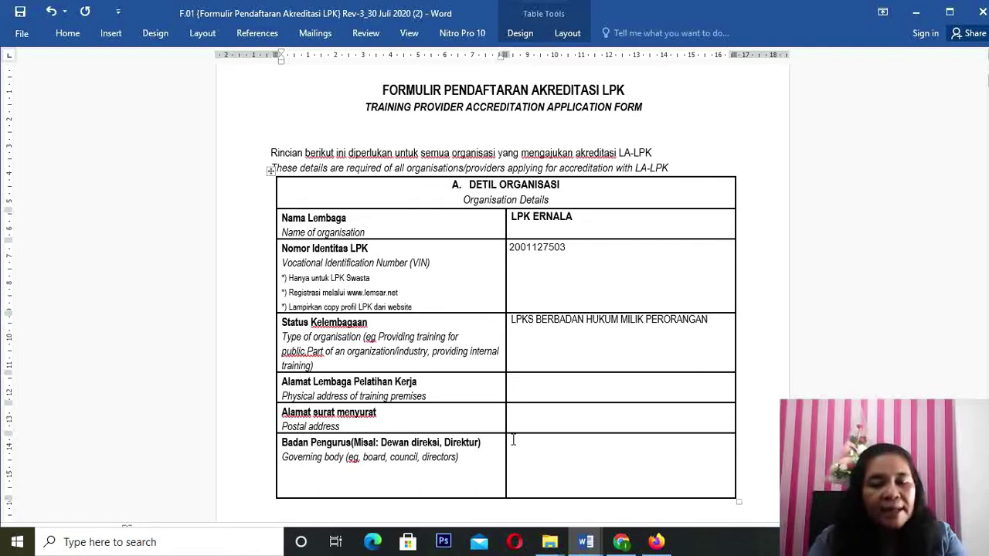
Step: Type the institution's street address into the Alamat Lembaga Pelatihan Kerja cell
{"action": "left_click", "coordinate": [520, 382]}
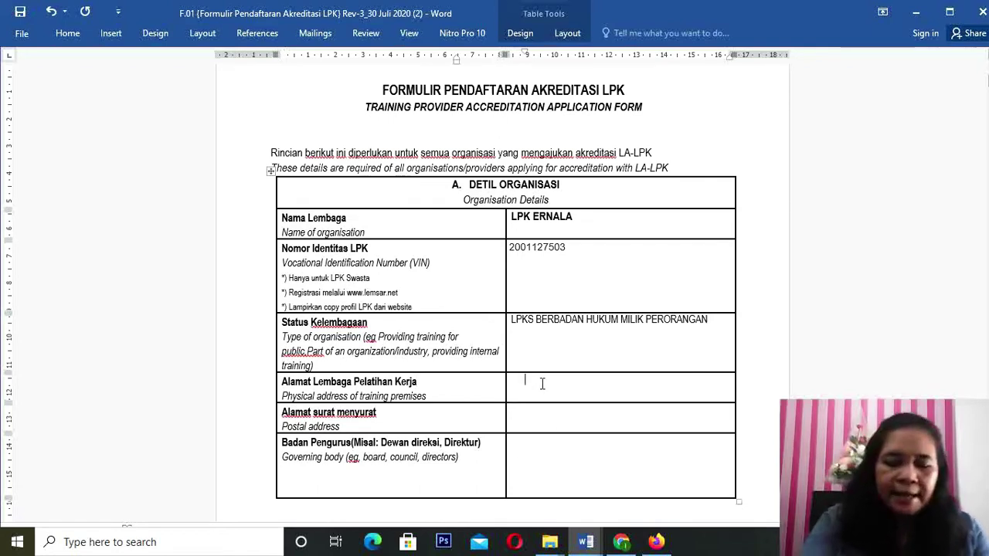
{"action": "type", "text": "JL KA"}
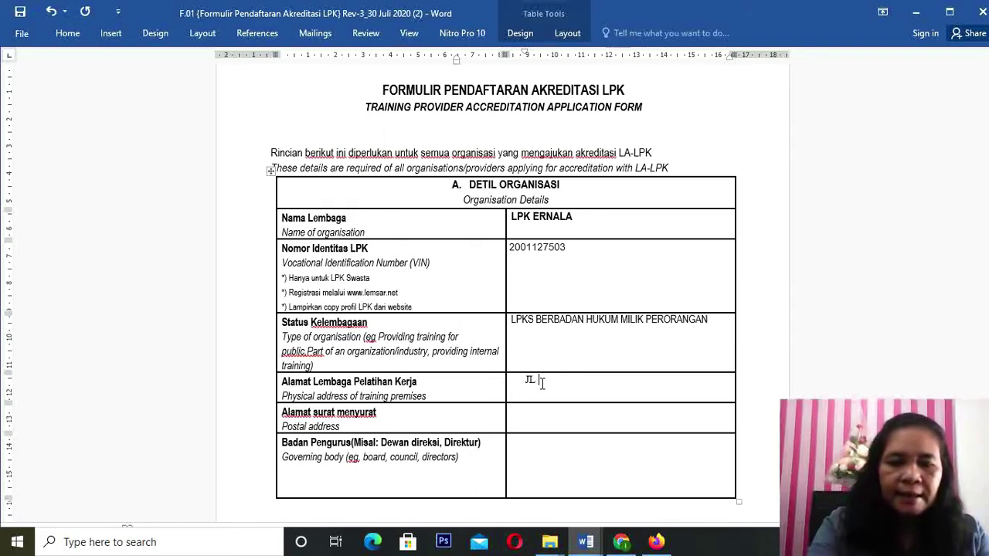
{"action": "type", "text": "N MUSLIM"}
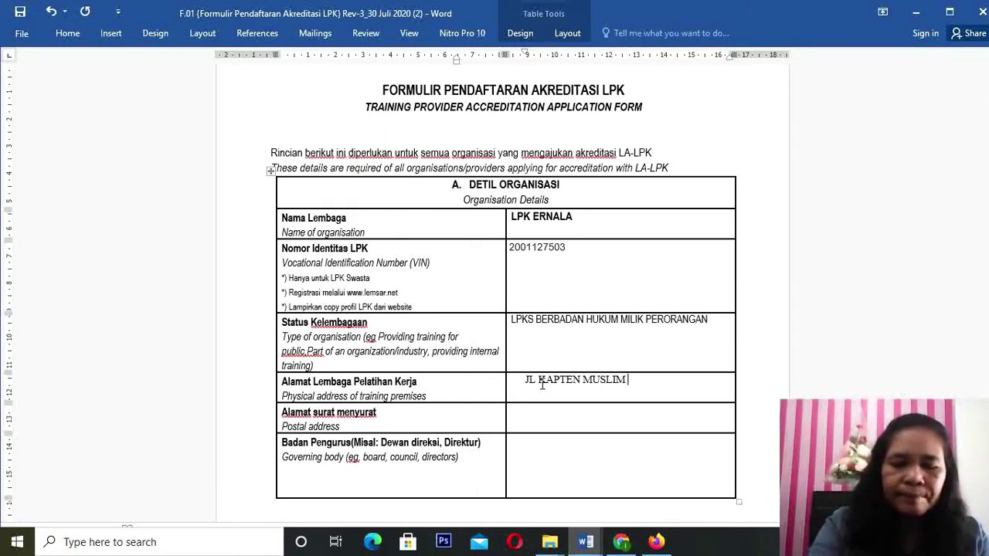
{"action": "type", "text": " KOMP. G"}
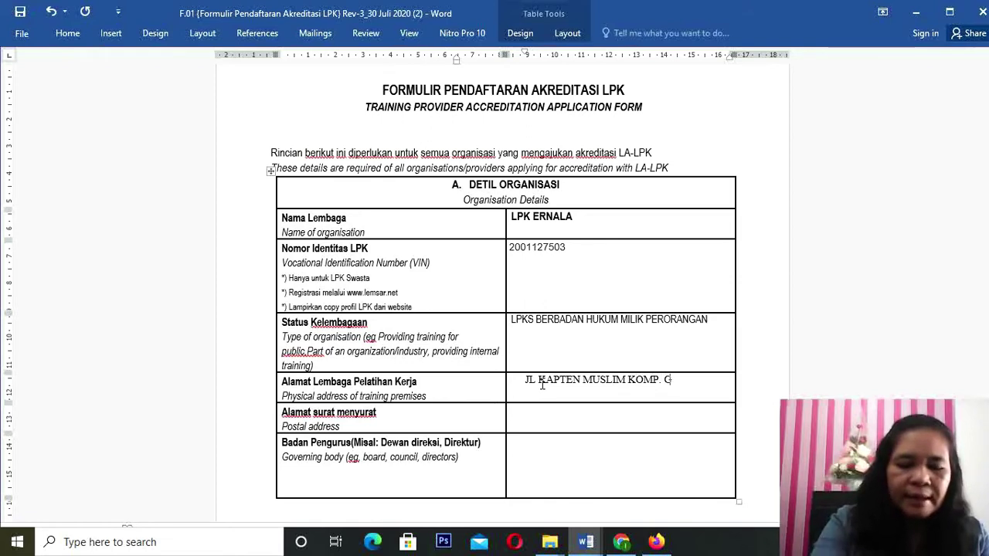
{"action": "type", "text": "RIYA B"}
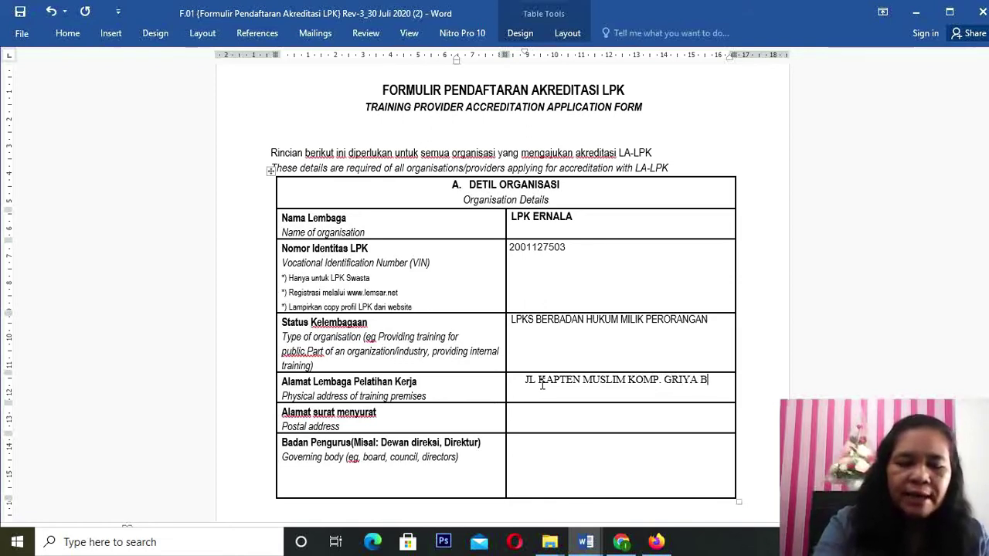
{"action": "type", "text": "LOK"}
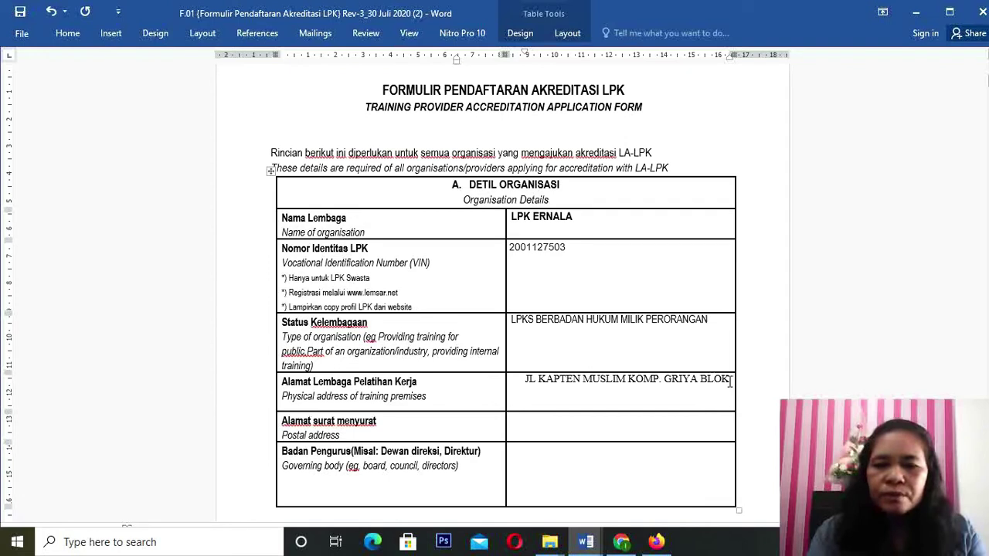
{"action": "type", "text": "51"}
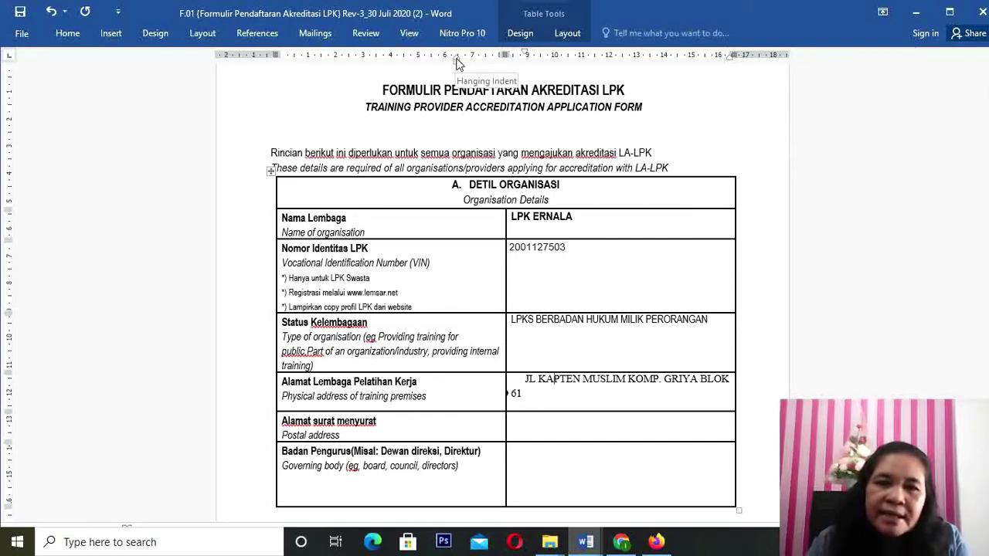
Step: Fix the address indents, replace the stray 'AN AA' with 'A', and break the line before BLOK
{"action": "mouse_move", "coordinate": [456, 63]}
{"action": "left_mouse_down"}
{"action": "mouse_move", "coordinate": [496, 70]}
{"action": "mouse_move", "coordinate": [530, 93]}
{"action": "mouse_move", "coordinate": [507, 91]}
{"action": "mouse_move", "coordinate": [516, 95]}
{"action": "left_mouse_up"}
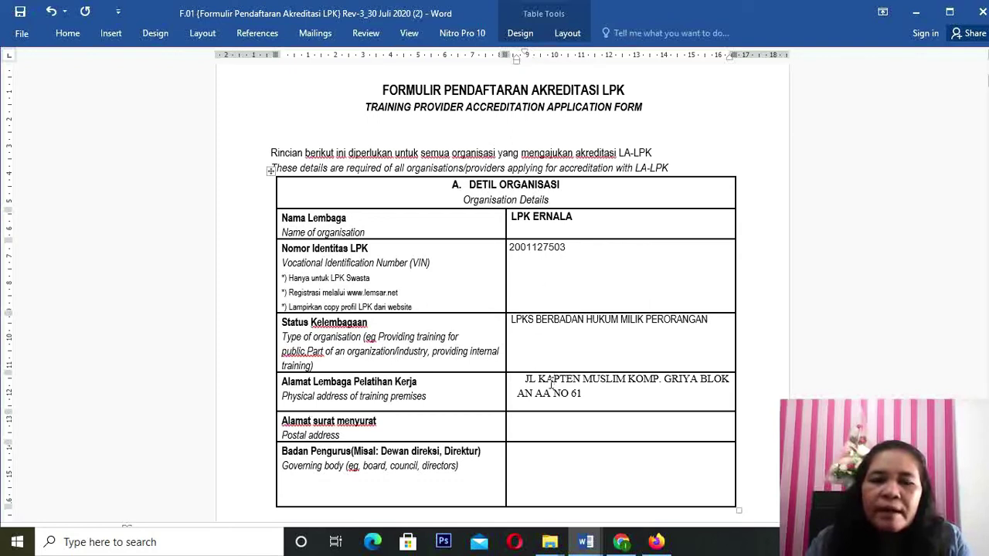
{"action": "left_click_drag", "start_coordinate": [523, 54], "coordinate": [520, 60]}
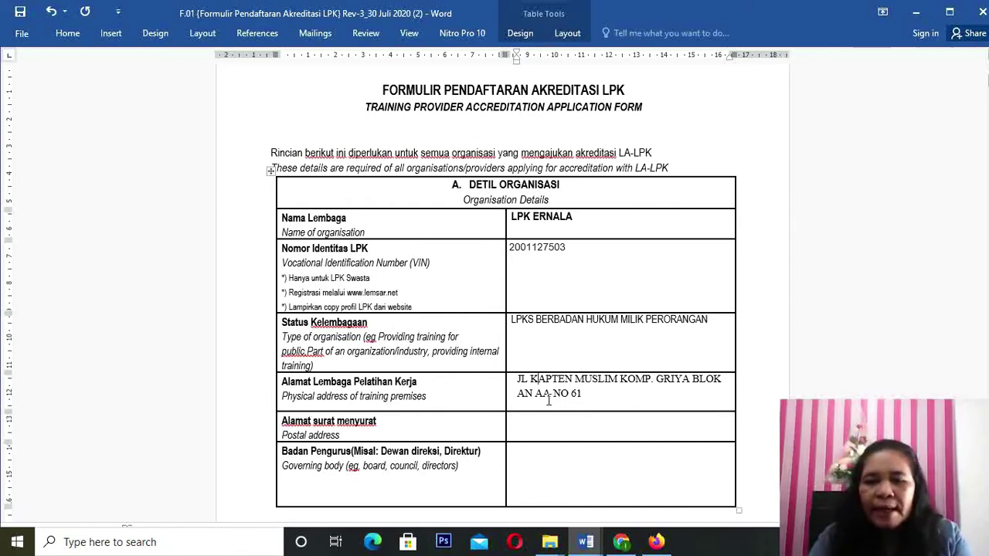
{"action": "left_click_drag", "start_coordinate": [545, 394], "coordinate": [524, 394]}
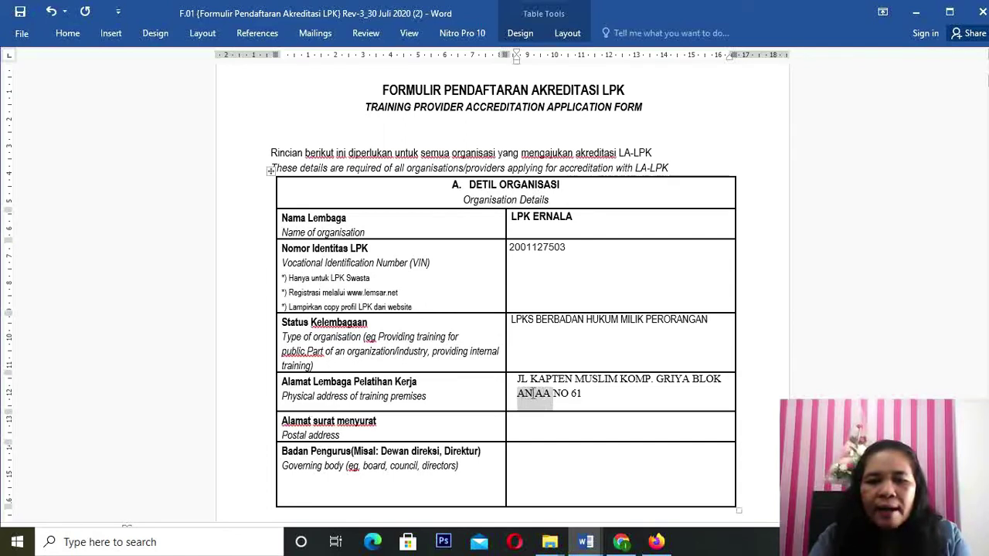
{"action": "left_click", "coordinate": [576, 399]}
{"action": "key", "text": "BackSpace"}
{"action": "key", "text": "BackSpace"}
{"action": "key", "text": "BackSpace"}
{"action": "key", "text": "BackSpace"}
{"action": "key", "text": "BackSpace"}
{"action": "key", "text": "BackSpace"}
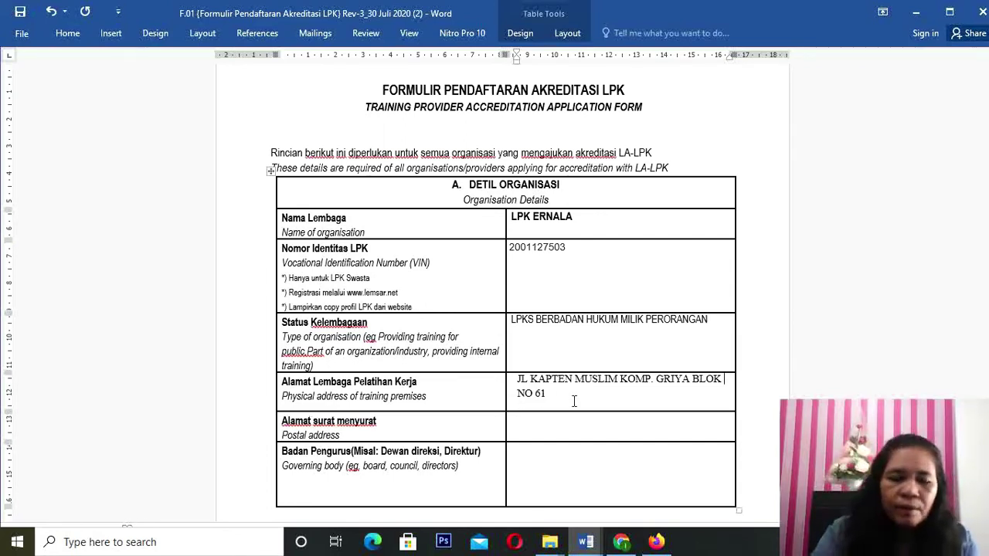
{"action": "type", "text": "A"}
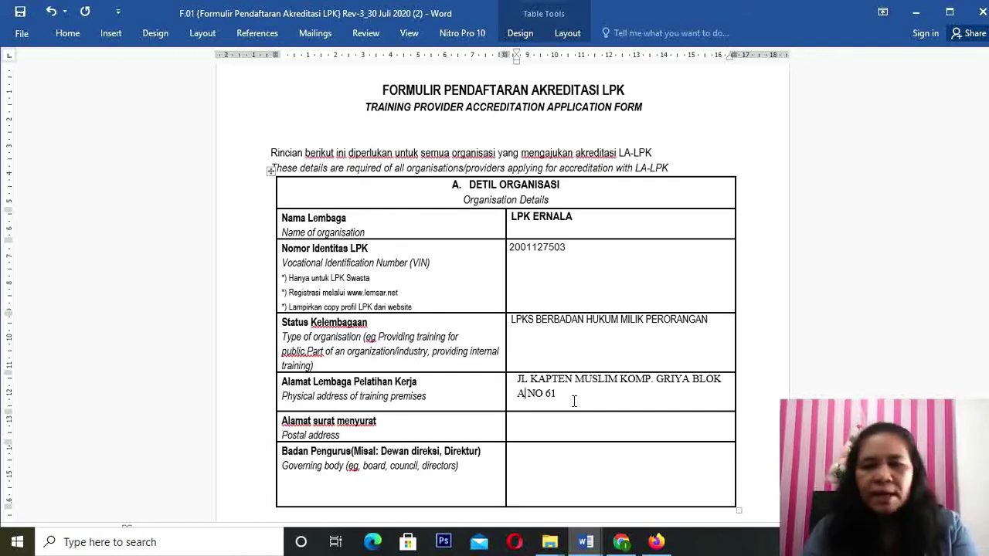
{"action": "left_click", "coordinate": [693, 378]}
{"action": "key", "text": "Return"}
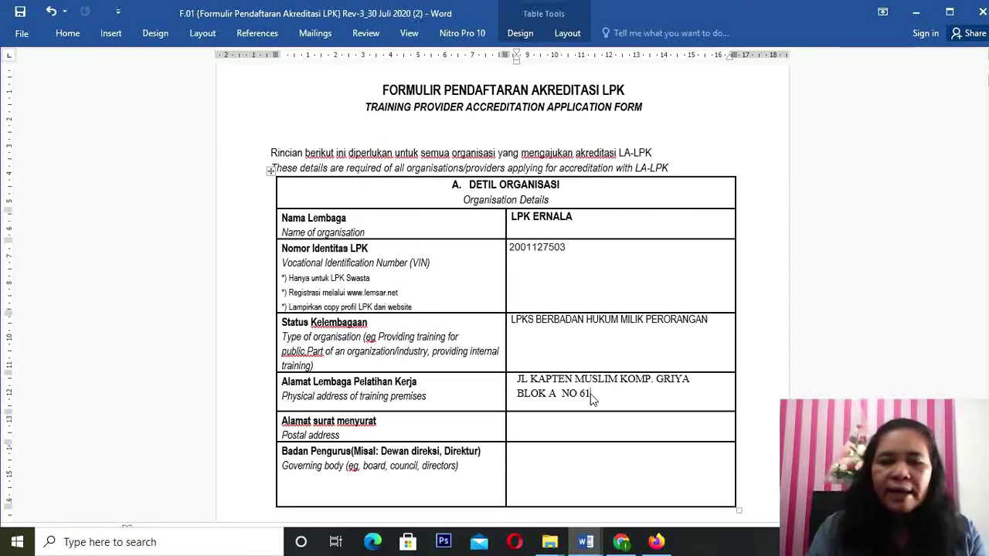
Step: Append the kelurahan, kecamatan, city, province and postcode, fixing MODAN and inserting KOTA
{"action": "type", "text": "KEL"}
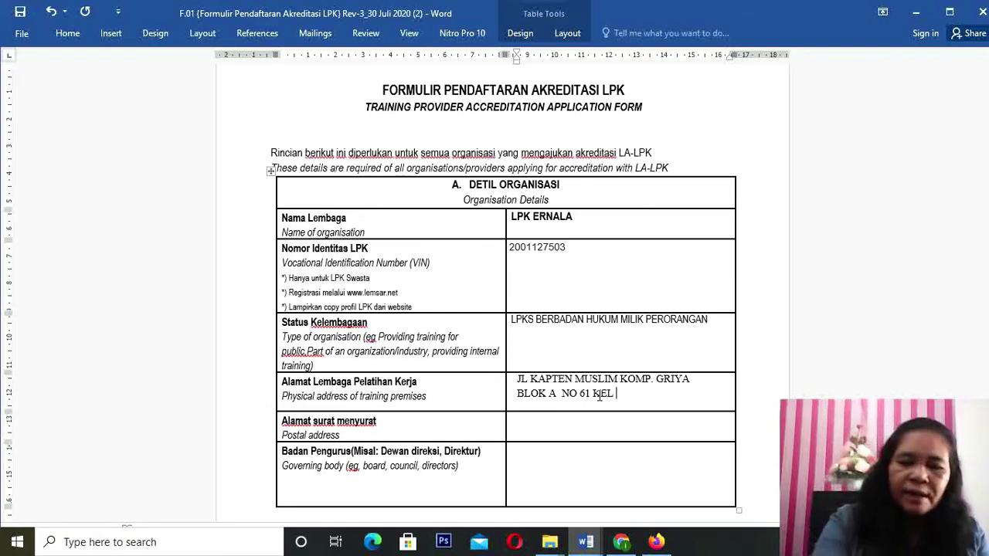
{"action": "type", "text": "HEL"}
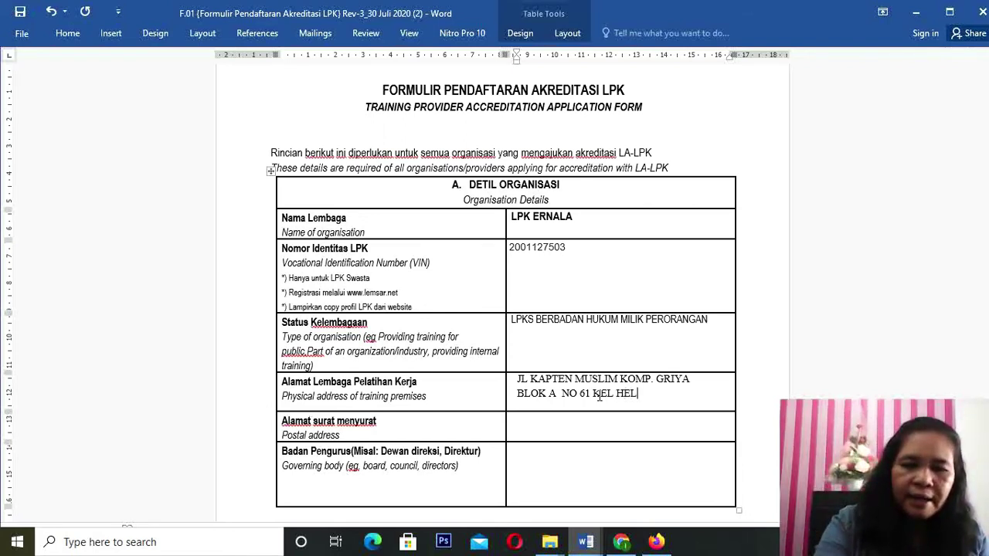
{"action": "type", "text": "VETIA"}
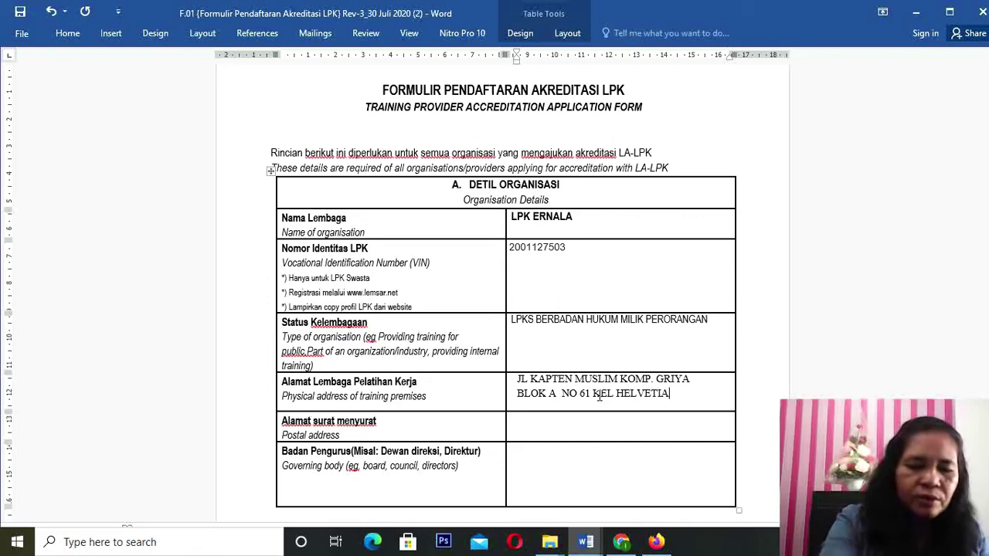
{"action": "type", "text": " TIMUR "}
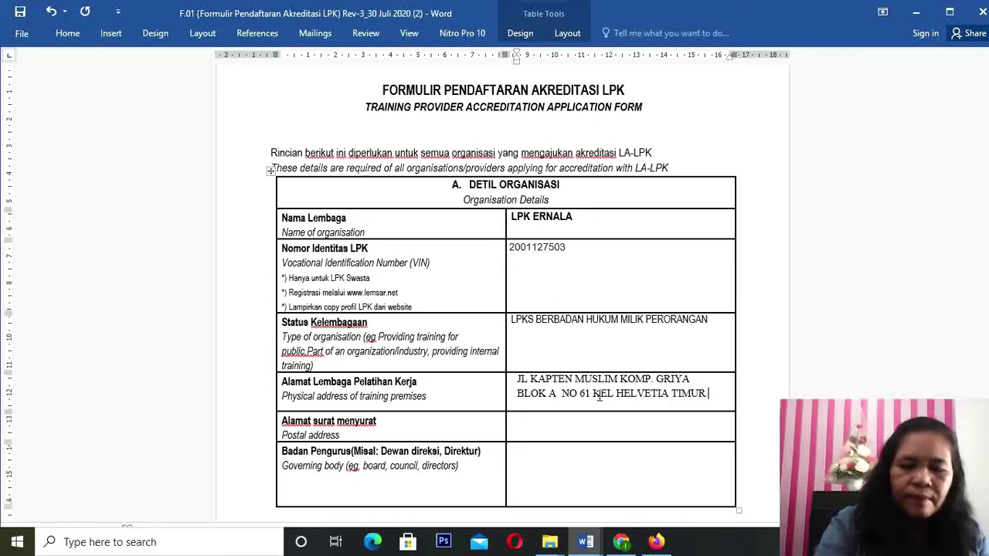
{"action": "type", "text": "KEC."}
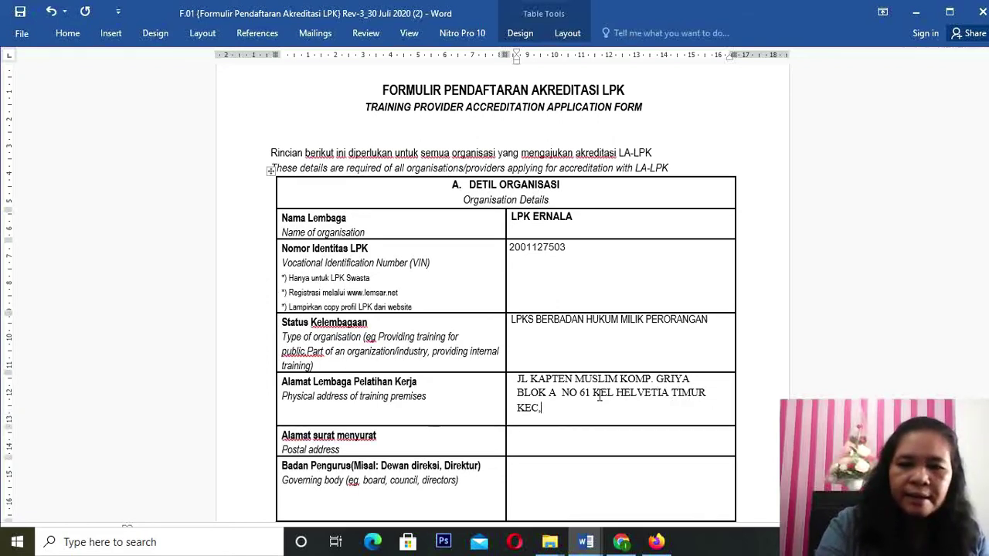
{"action": "key", "text": "BackSpace"}
{"action": "type", "text": ". M"}
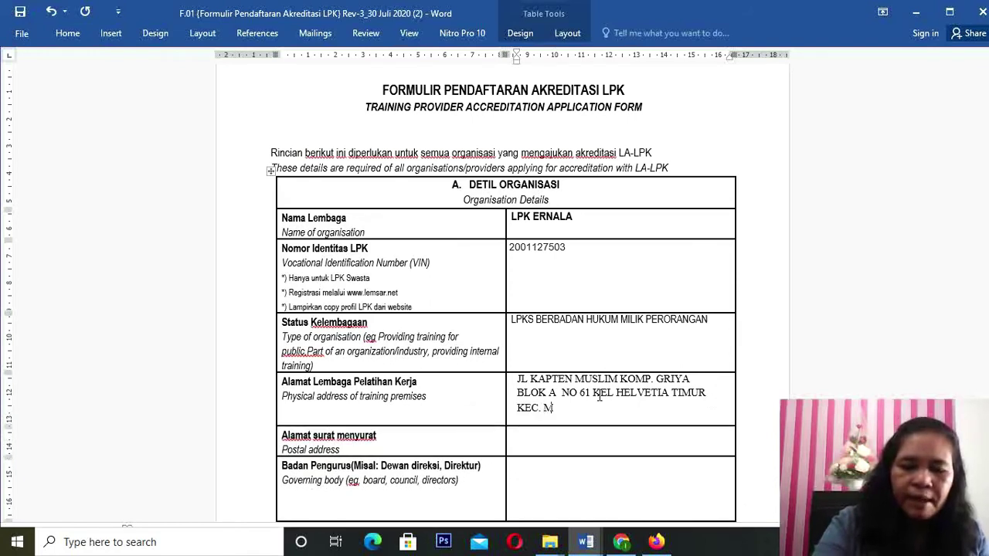
{"action": "type", "text": "EDAN "}
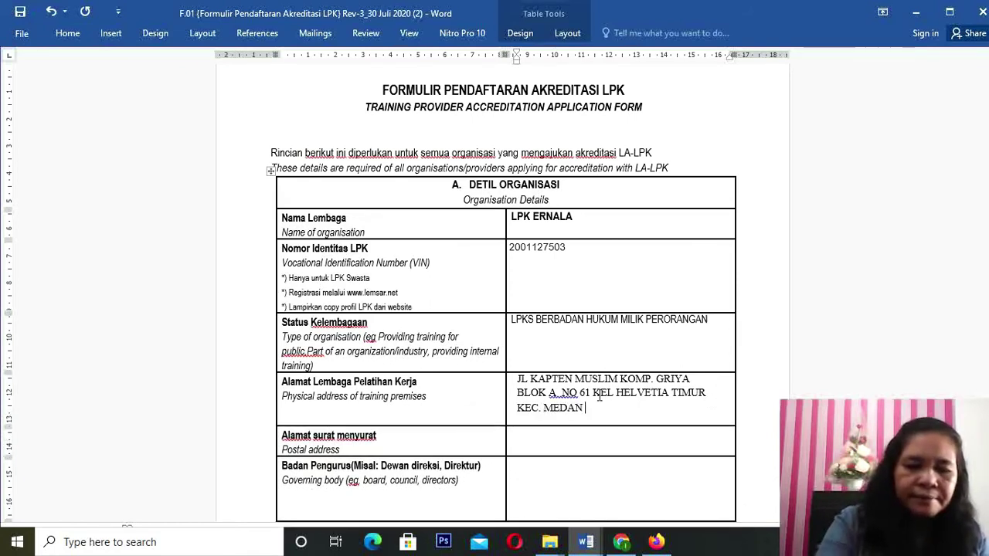
{"action": "type", "text": "HELVETIA"}
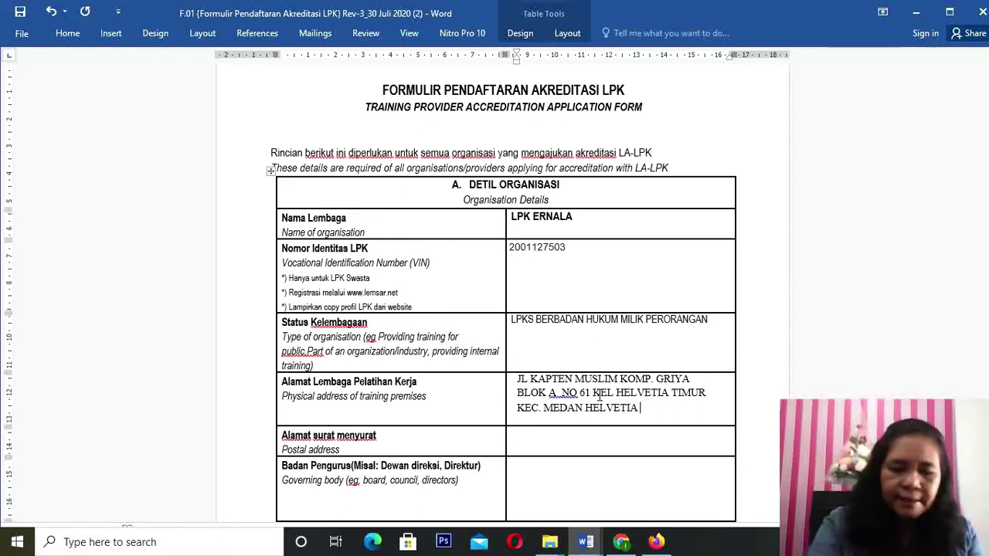
{"action": "type", "text": " MODAN"}
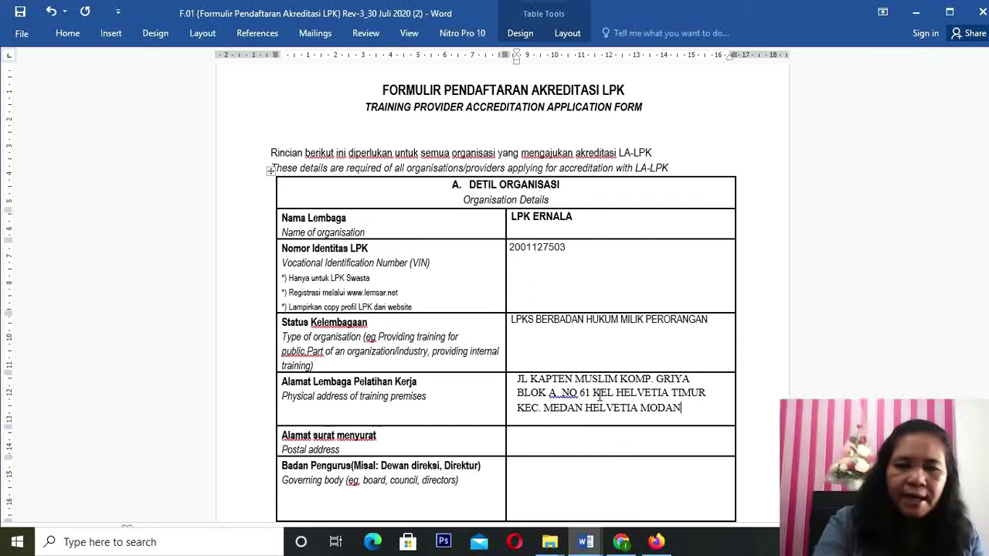
{"action": "type", "text": " SUMUT"}
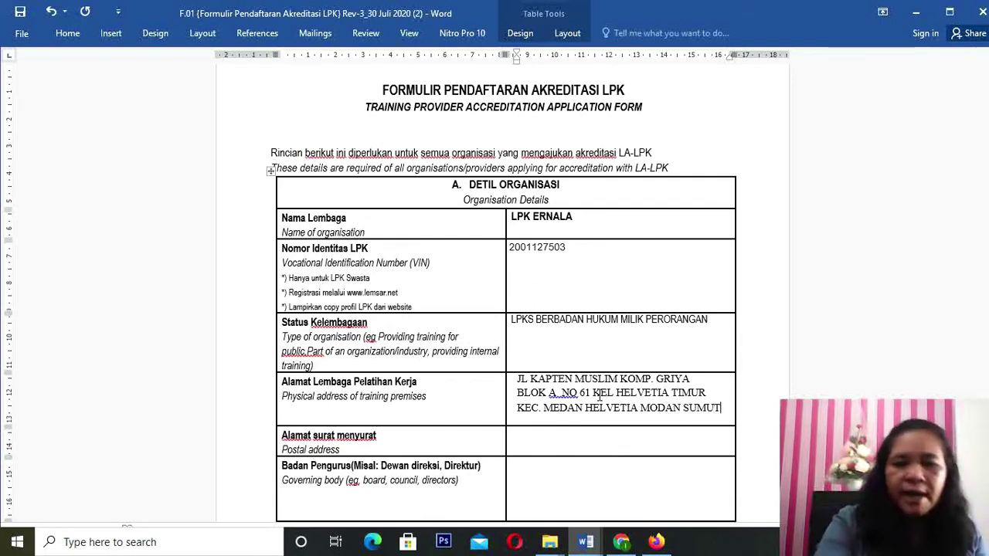
{"action": "type", "text": " 2"}
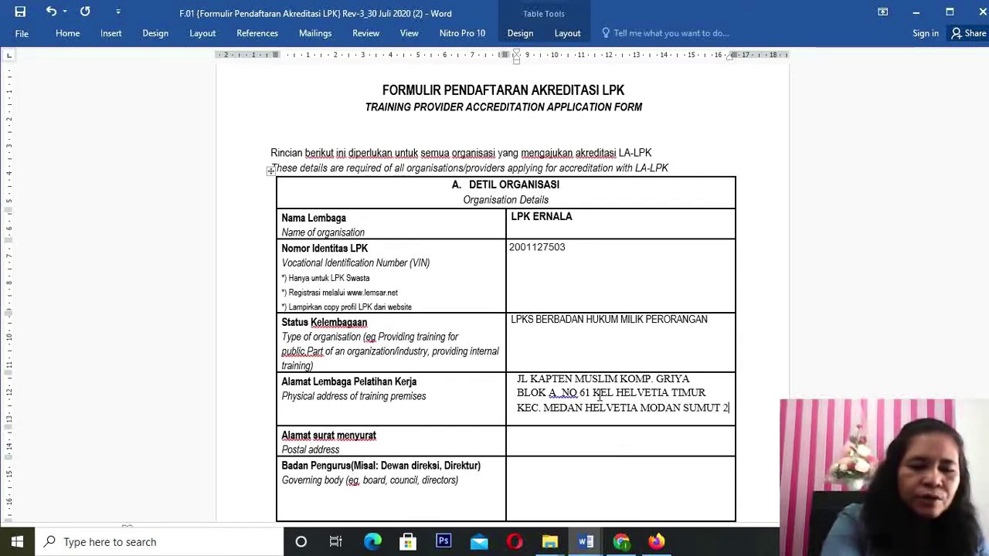
{"action": "type", "text": "0124"}
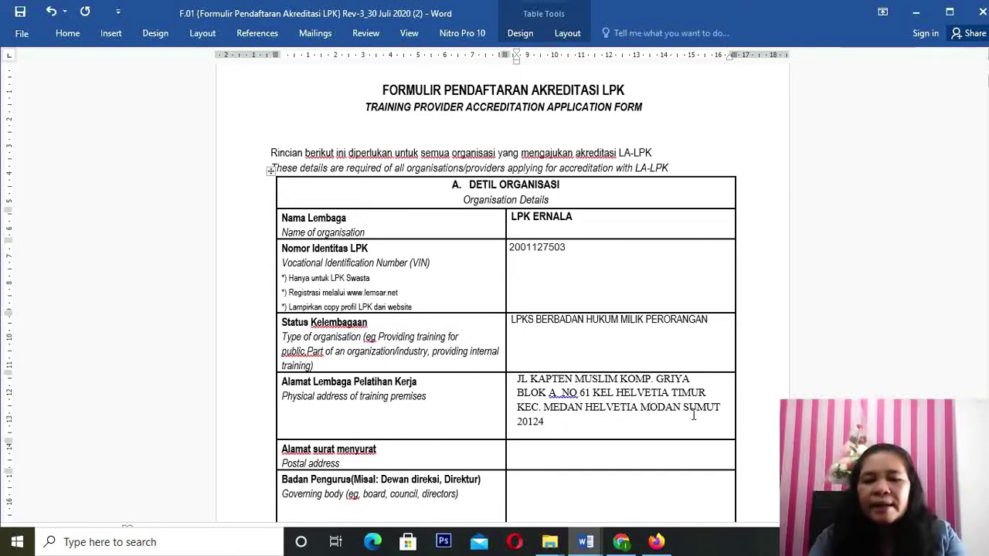
{"action": "key", "text": "Delete"}
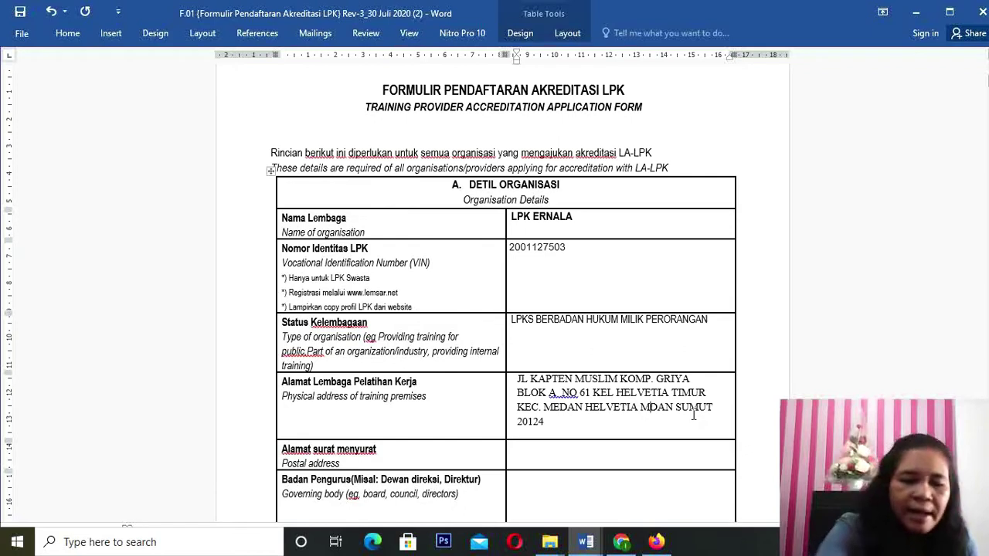
{"action": "type", "text": "E"}
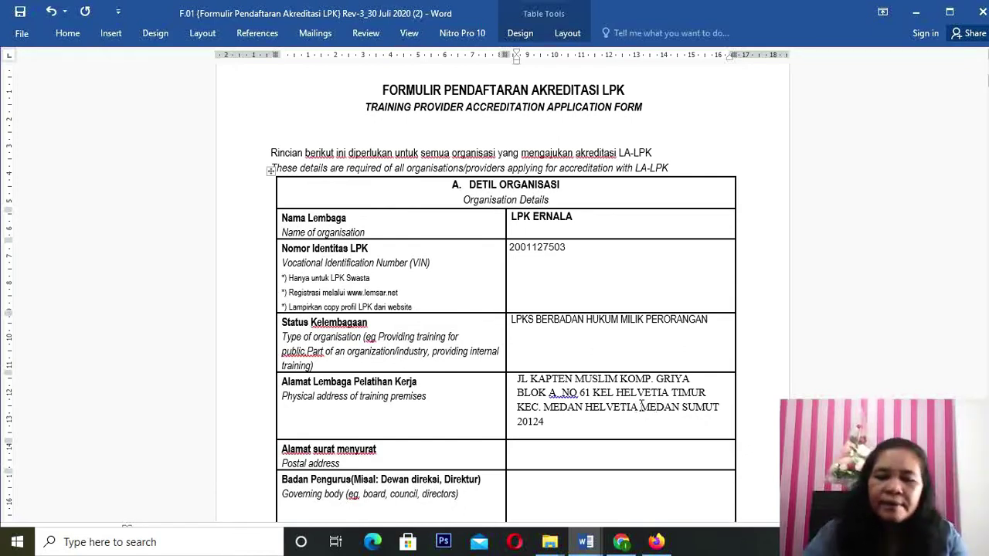
{"action": "left_click", "coordinate": [640, 406]}
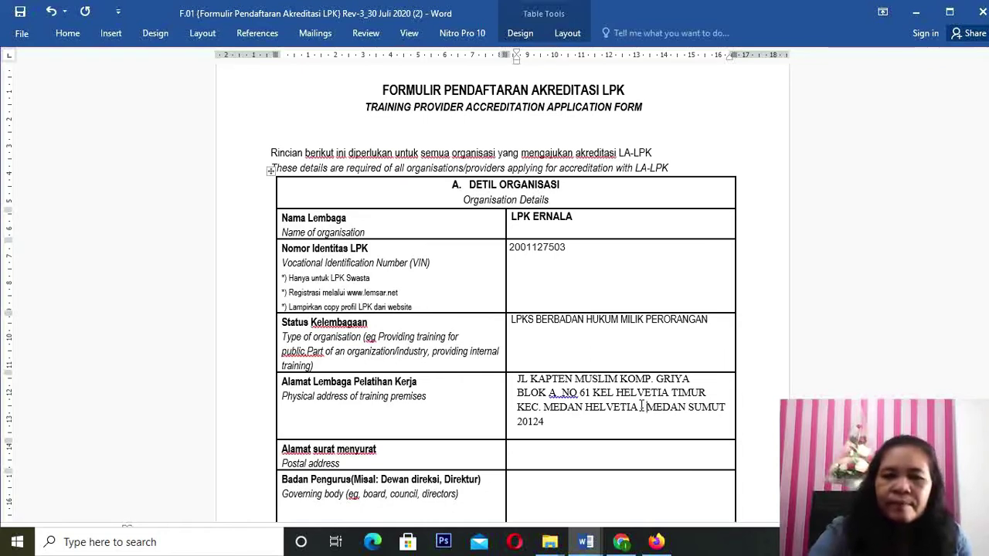
{"action": "key", "text": "BackSpace"}
{"action": "key", "text": "BackSpace"}
{"action": "type", "text": "KOTA"}
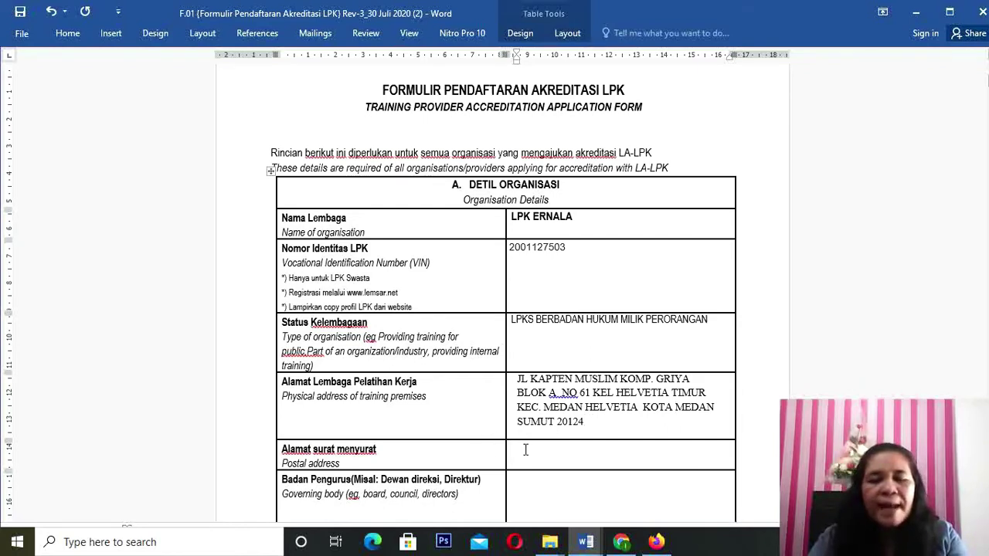
Step: Copy the training premises address into the empty Postal address cell
{"action": "left_click_drag", "start_coordinate": [519, 379], "coordinate": [593, 421]}
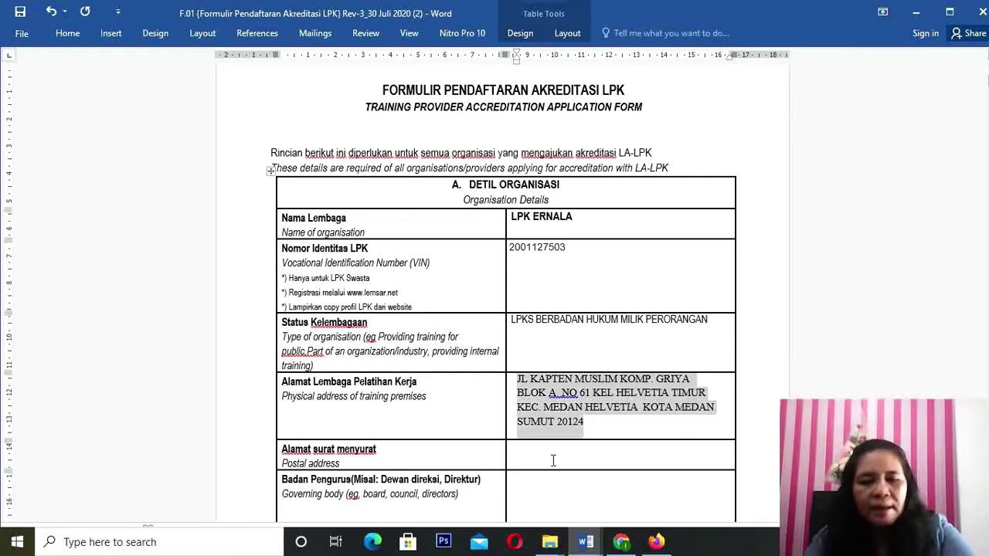
{"action": "left_click", "coordinate": [529, 449]}
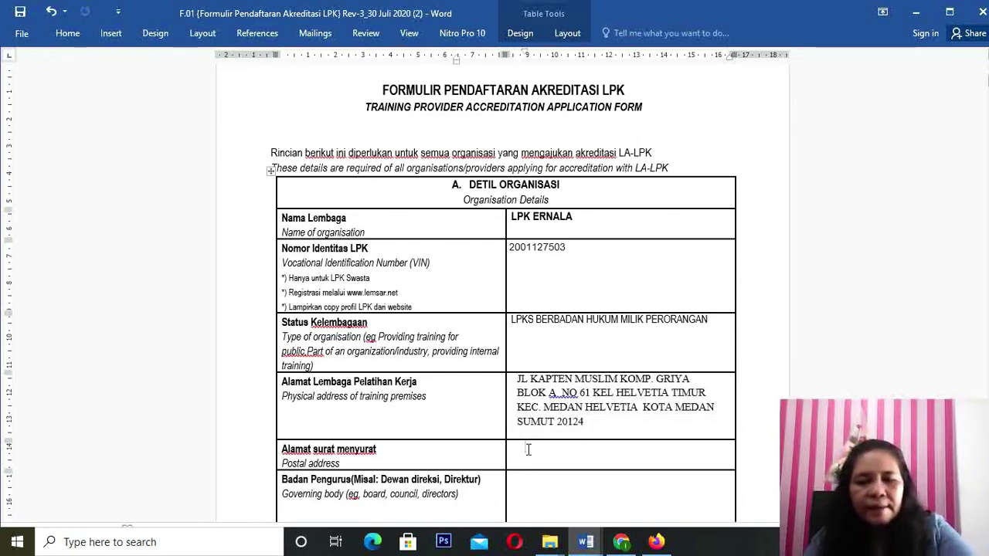
{"action": "type", "text": "JL KAPTEN MUSLIM KOMP. GRIYA BLOK A NO 61 KEL HELVETIA TIMUR KEC. MEDAN HELVETIA  KOTA MEDAN SUMUT 20124"}
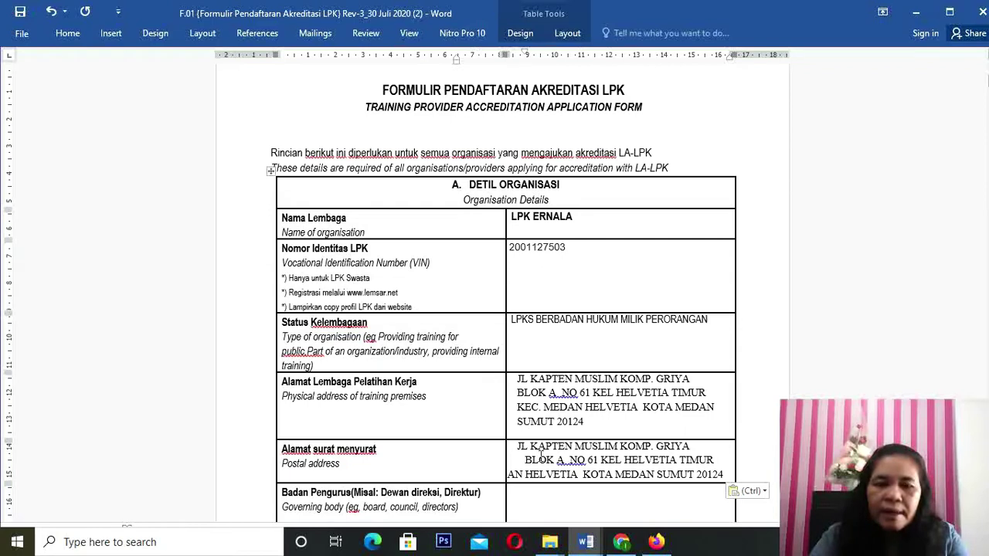
Step: Join the BLOK line up after GRIYA and start a new line after the postcode
{"action": "left_click", "coordinate": [695, 447]}
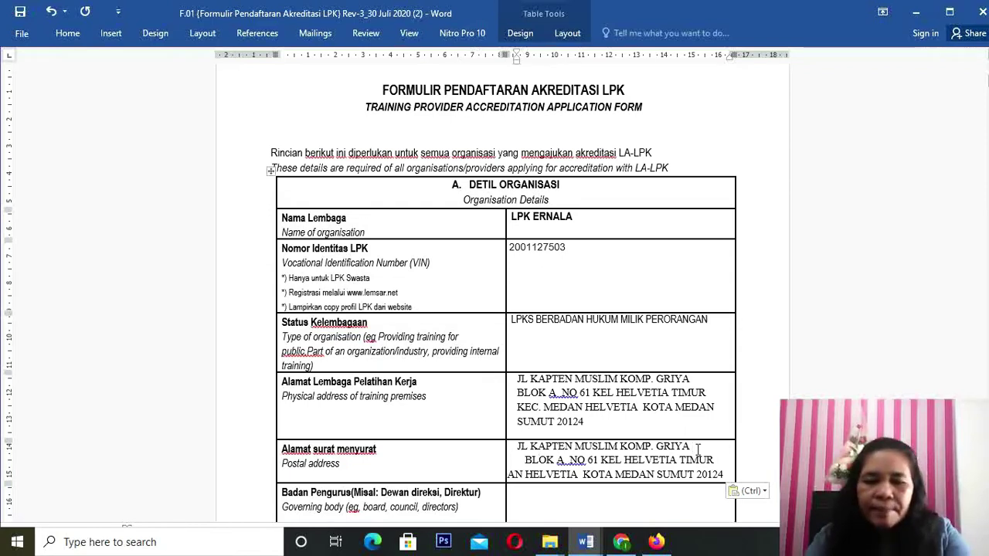
{"action": "key", "text": "Delete"}
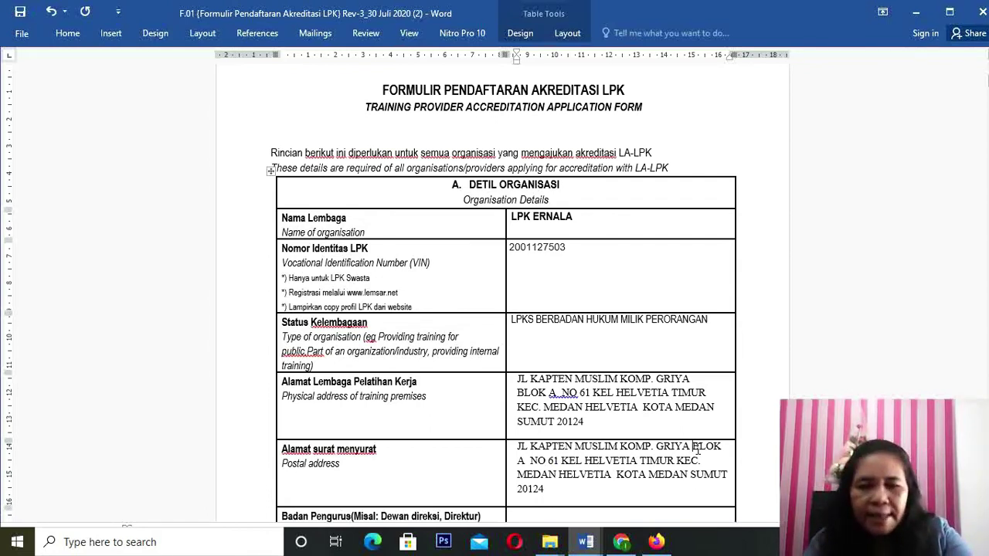
{"action": "key", "text": "Return"}
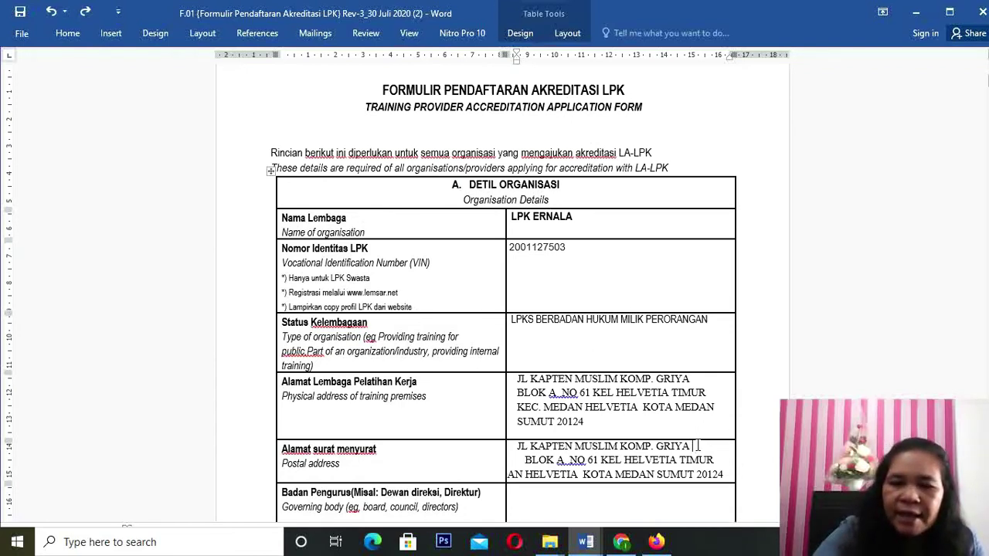
{"action": "key", "text": "Delete"}
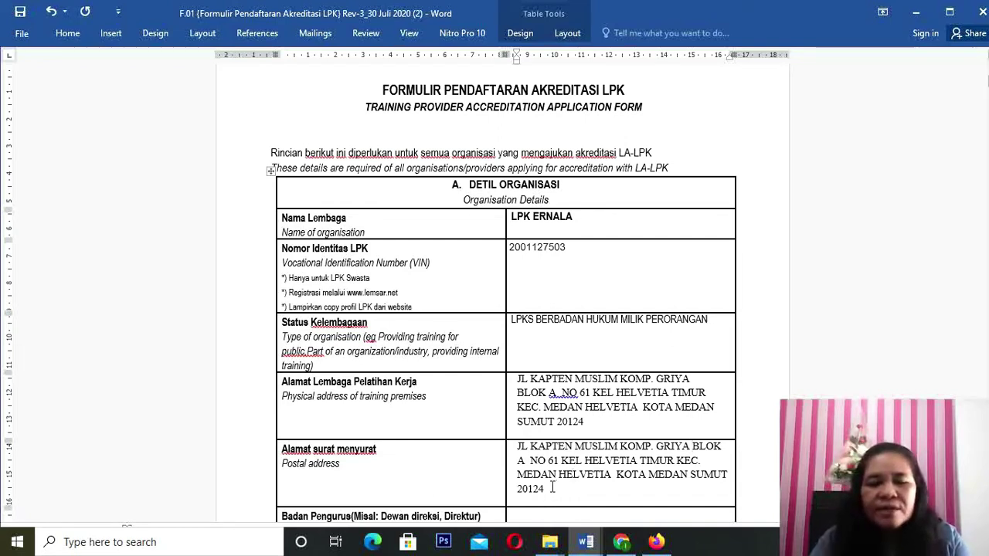
{"action": "left_click", "coordinate": [550, 488]}
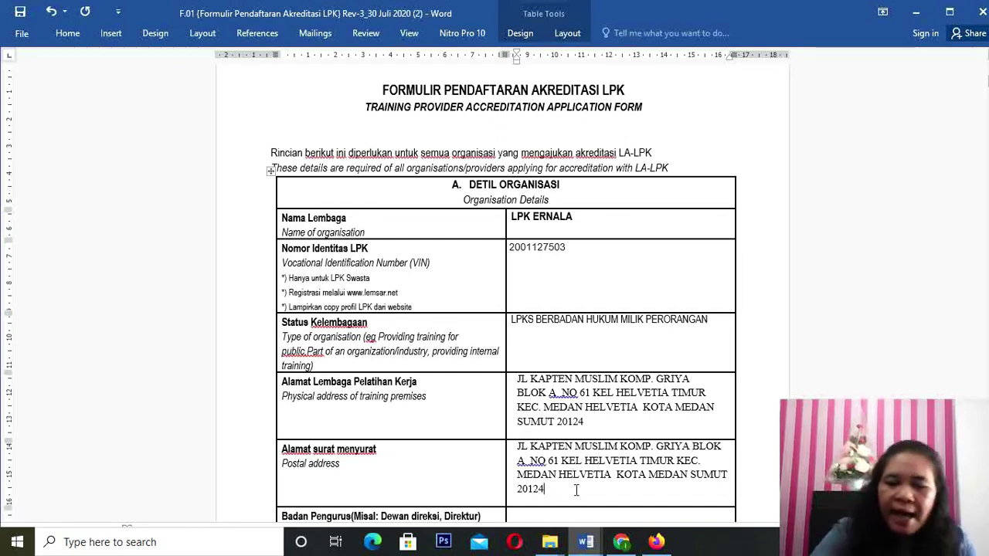
{"action": "key", "text": "Return"}
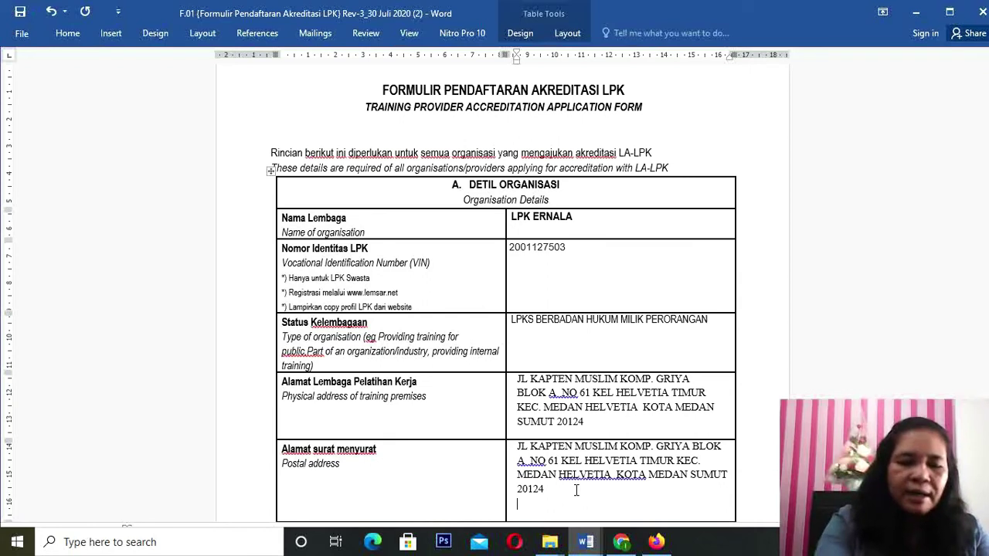
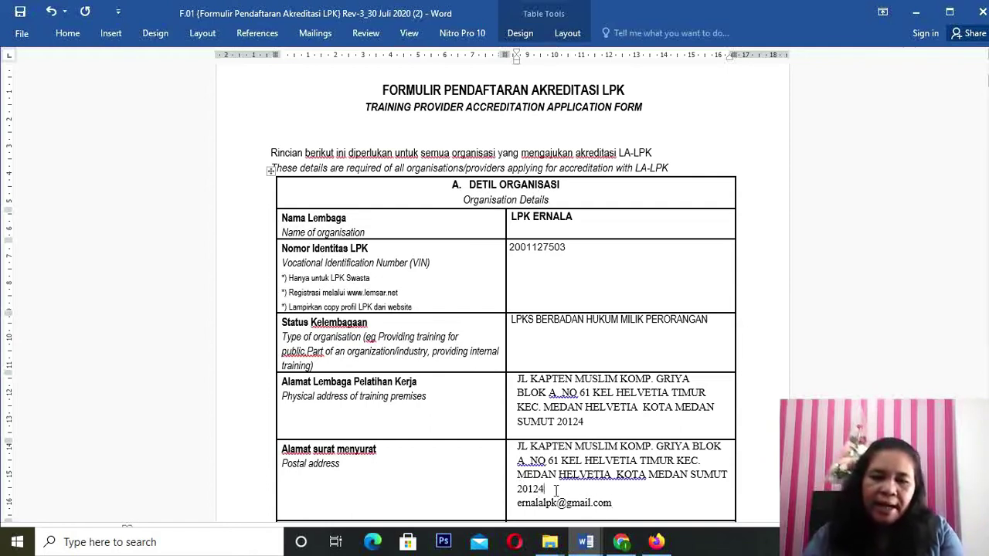
Step: Add the organisation's e-mail address below the postal address, separated by a blank line
{"action": "key", "text": "Return"}
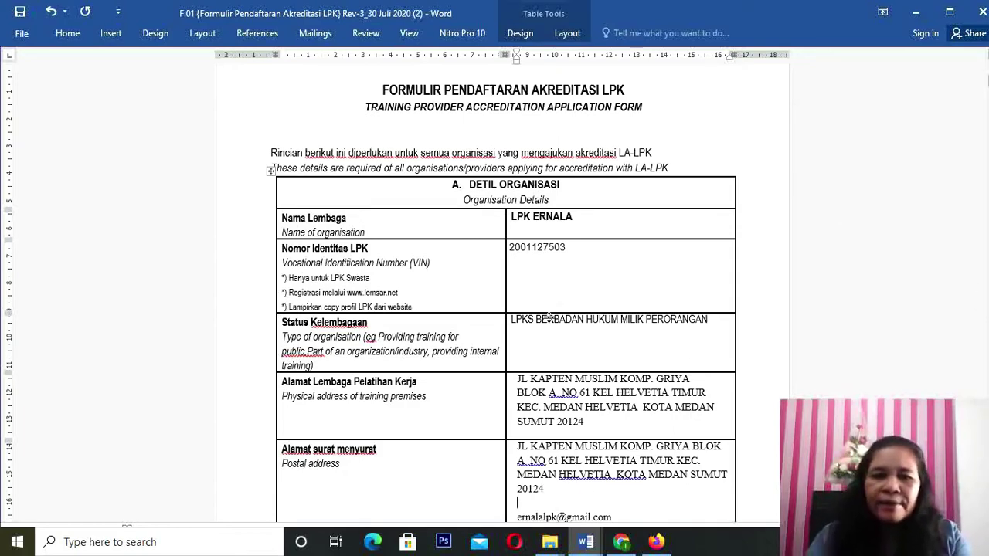
Step: List the Pimpinan, Sekretaris and Bendahara with their names on separate lines in Badan Pengurus
{"action": "scroll", "coordinate": [549, 319], "scroll_direction": "down", "scroll_amount": 1}
{"action": "scroll", "coordinate": [550, 320], "scroll_direction": "down", "scroll_amount": 5}
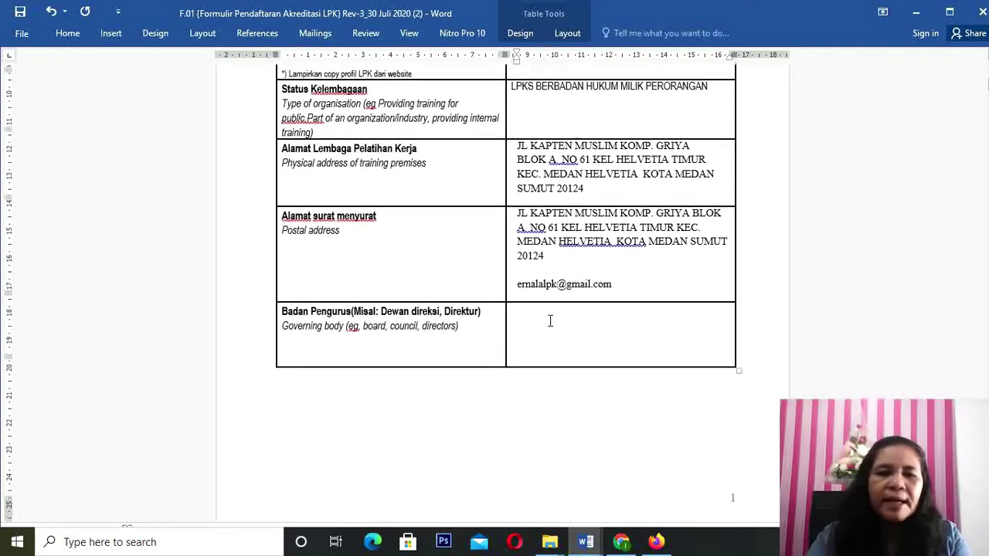
{"action": "left_click", "coordinate": [527, 308]}
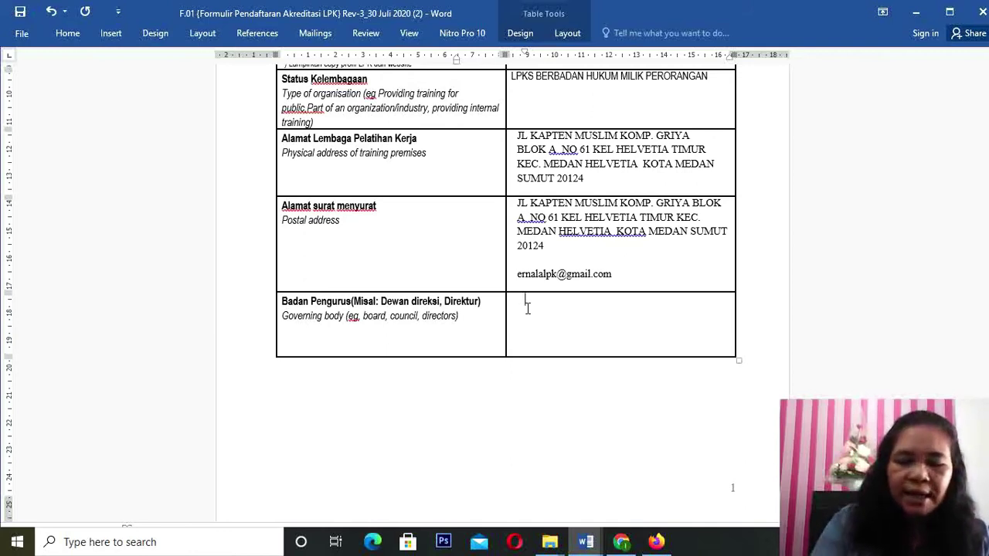
{"action": "type", "text": "pimpin"}
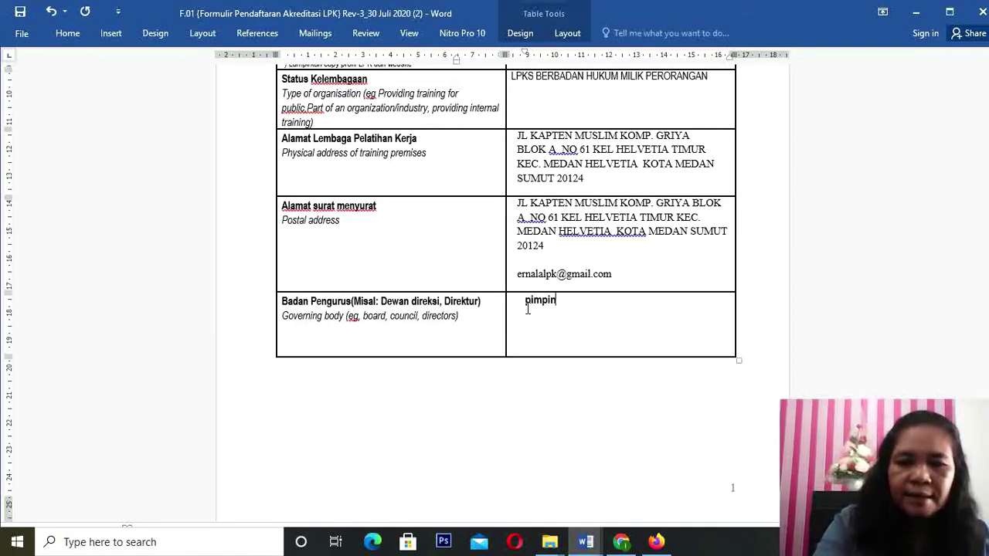
{"action": "type", "text": "an "}
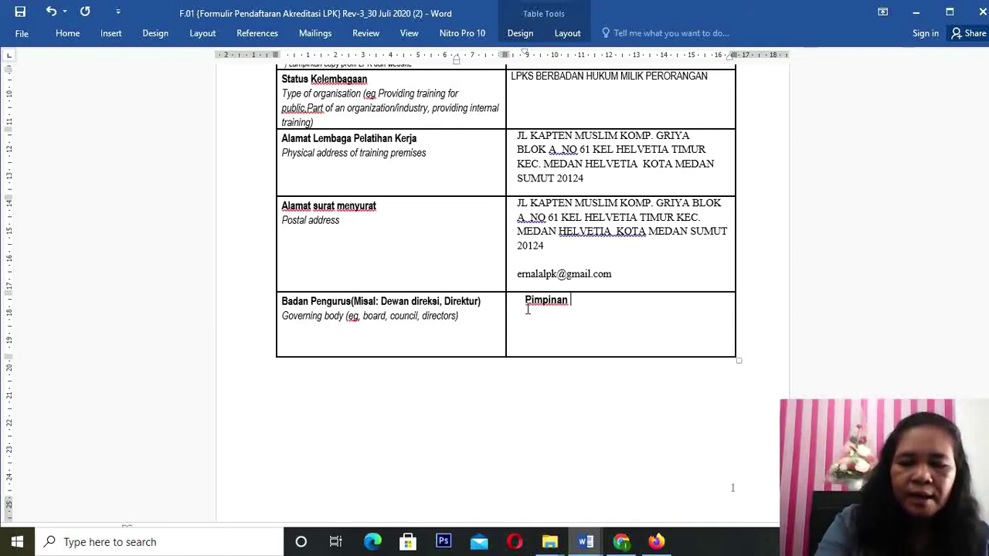
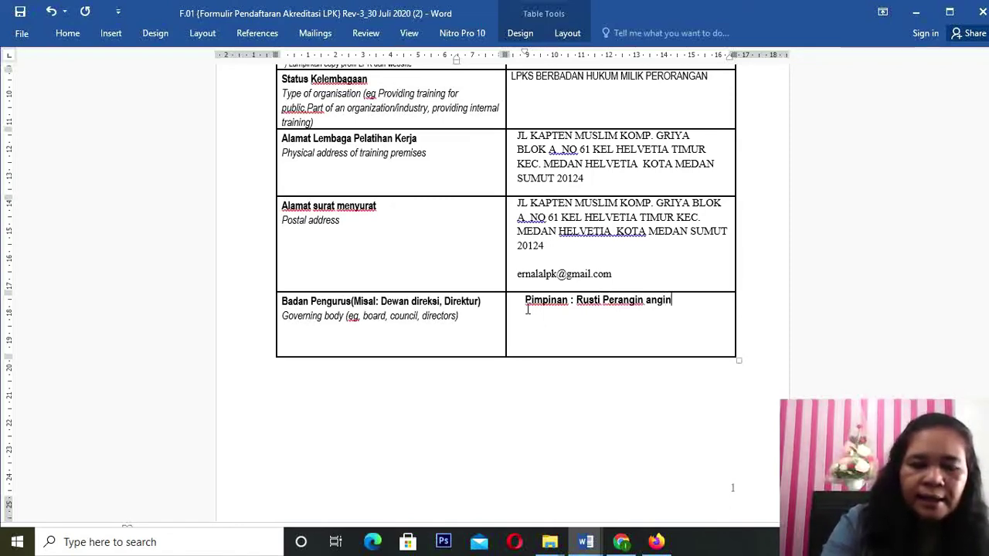
{"action": "type", "text": "a"}
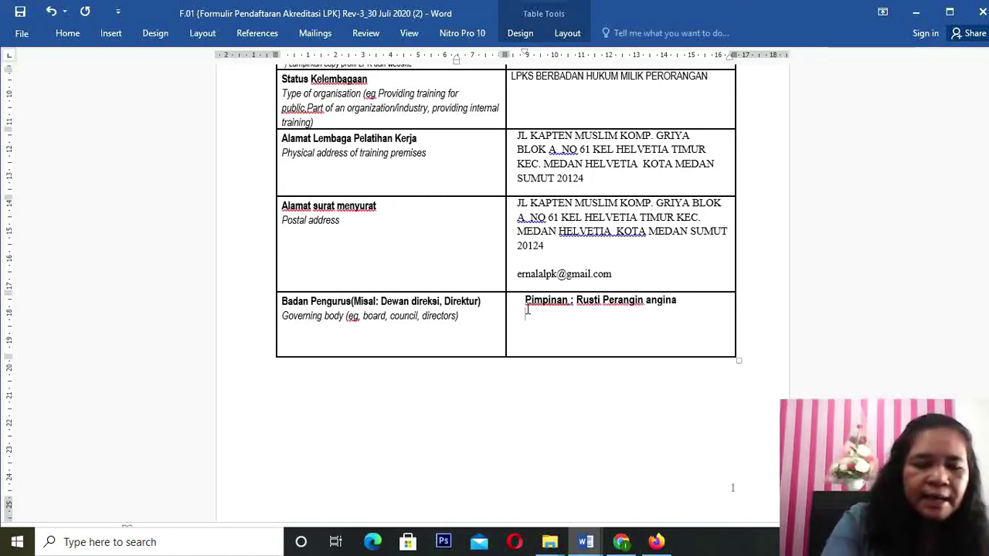
{"action": "type", "text": "Sekretar"}
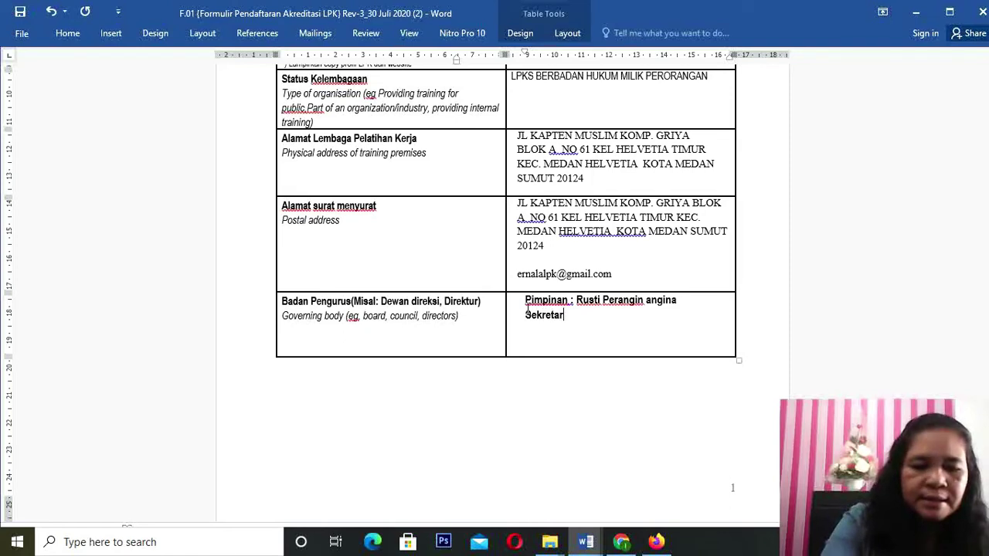
{"action": "type", "text": "is :"}
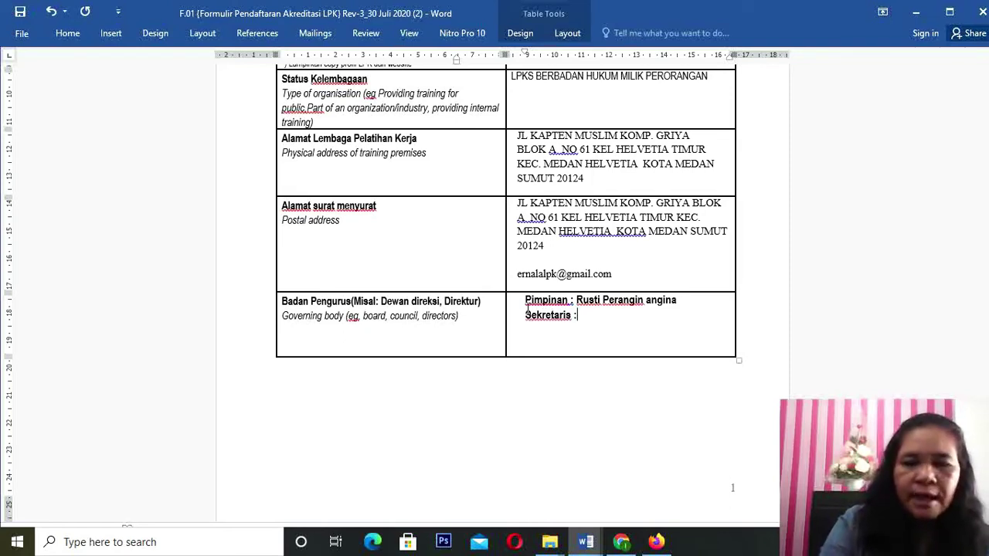
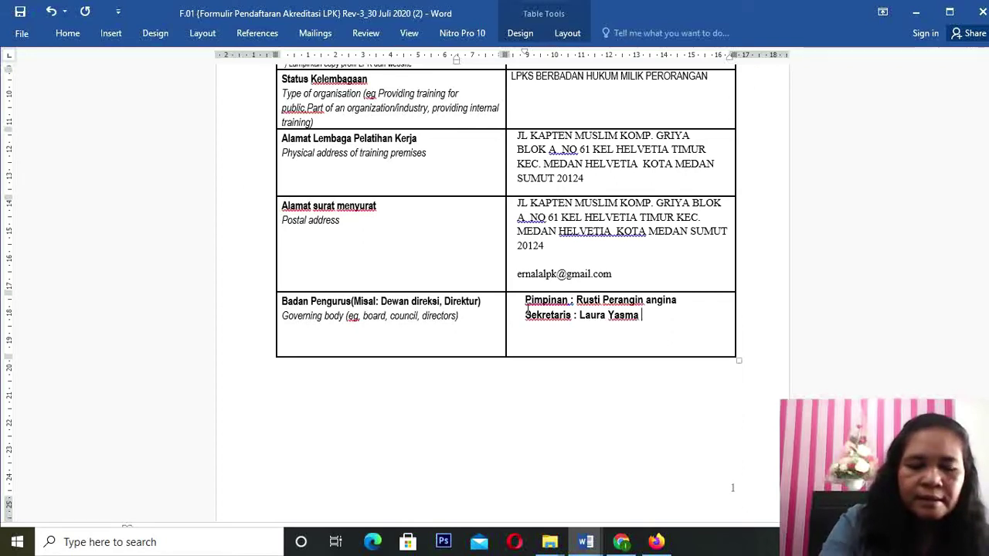
{"action": "key", "text": "Return"}
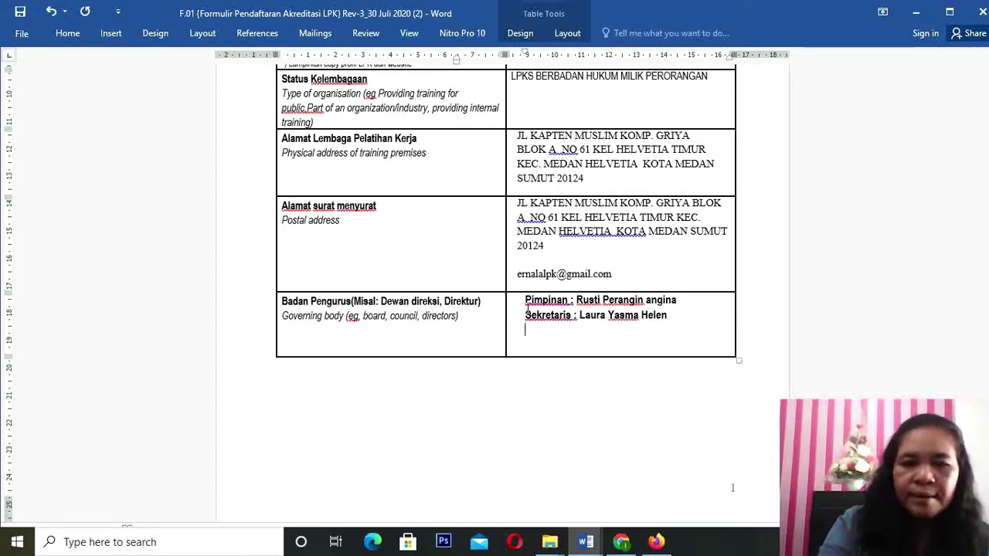
{"action": "type", "text": "Ber"}
{"action": "key", "text": "BackSpace"}
{"action": "type", "text": "ndahara "}
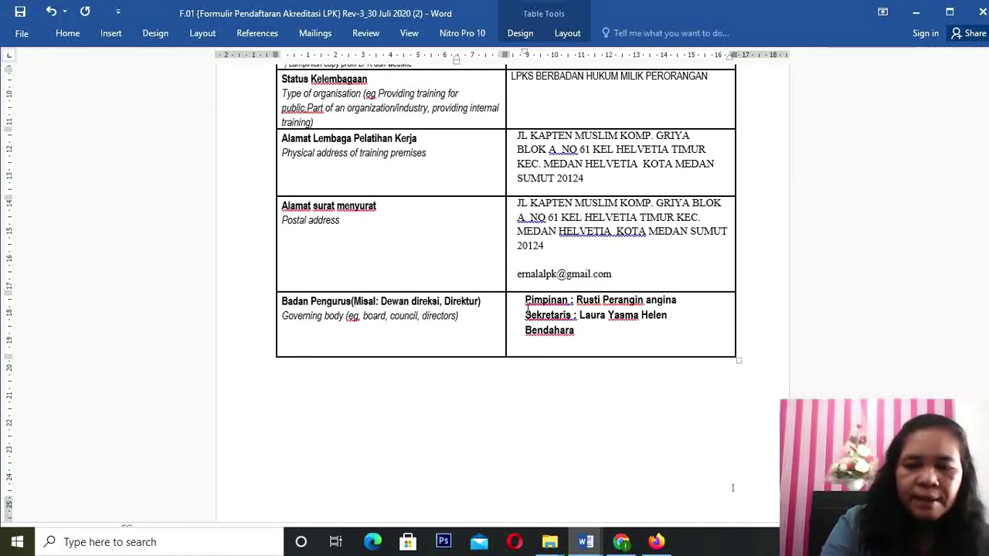
{"action": "type", "text": ": Nurh"}
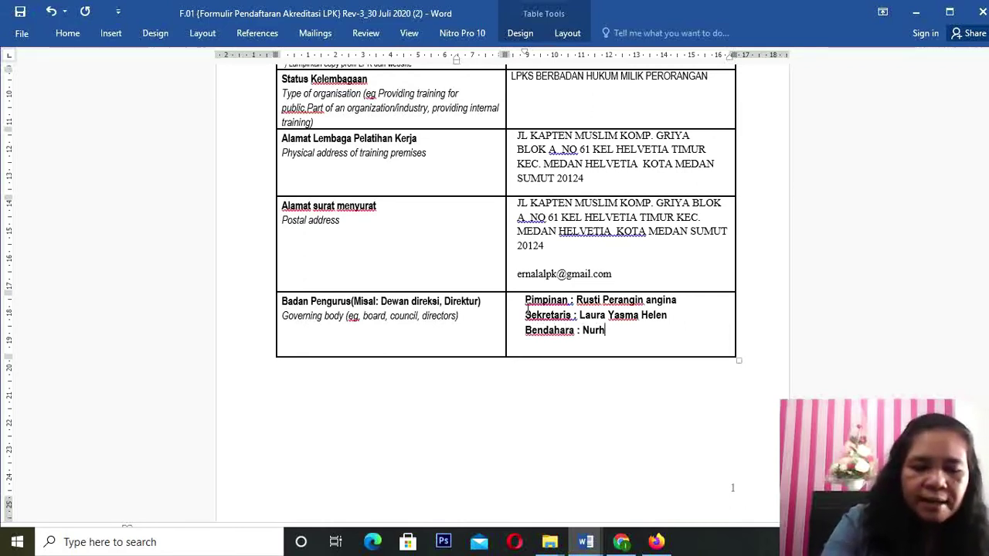
{"action": "type", "text": "ayati"}
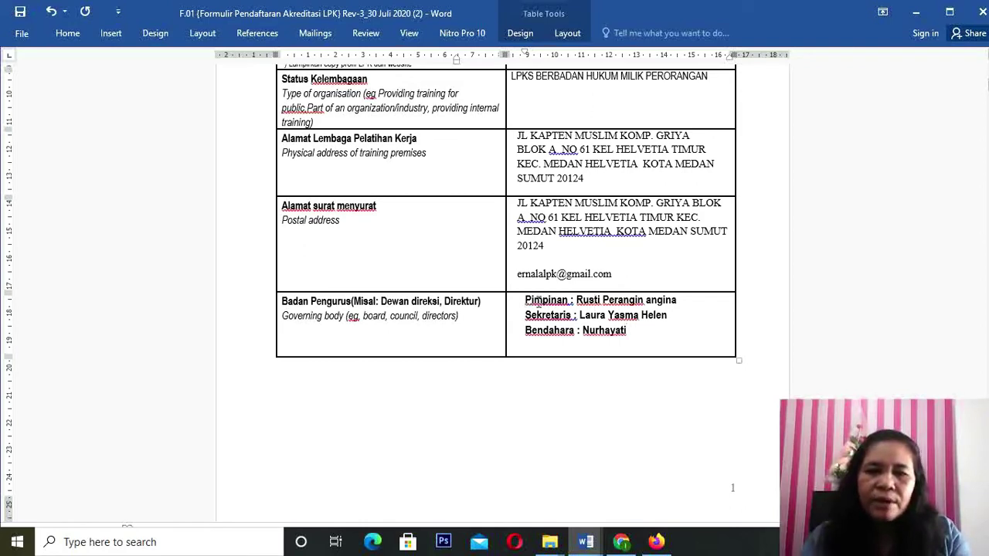
Step: Unbold the three governing body lines and move their indent flush left
{"action": "left_click_drag", "start_coordinate": [524, 299], "coordinate": [637, 335]}
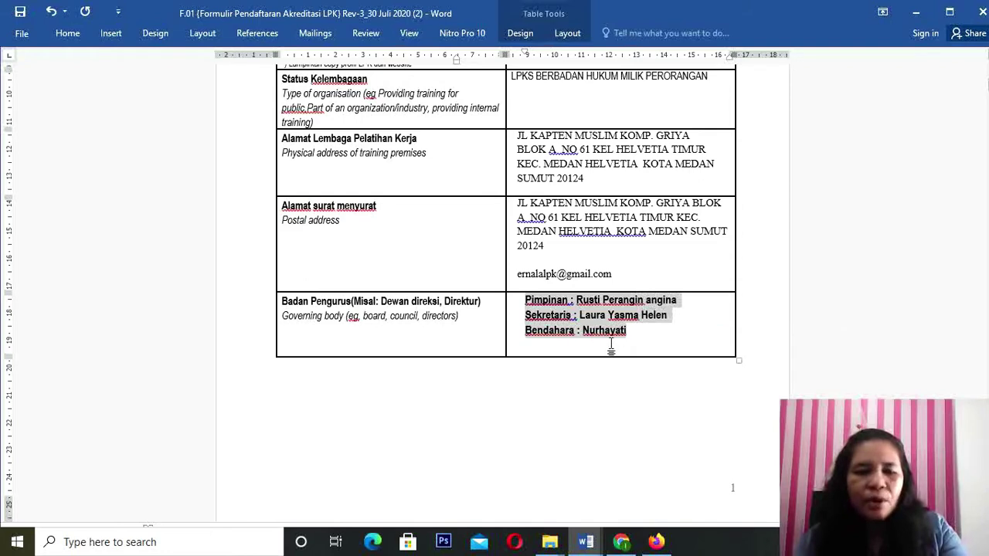
{"action": "key", "text": "ctrl+b"}
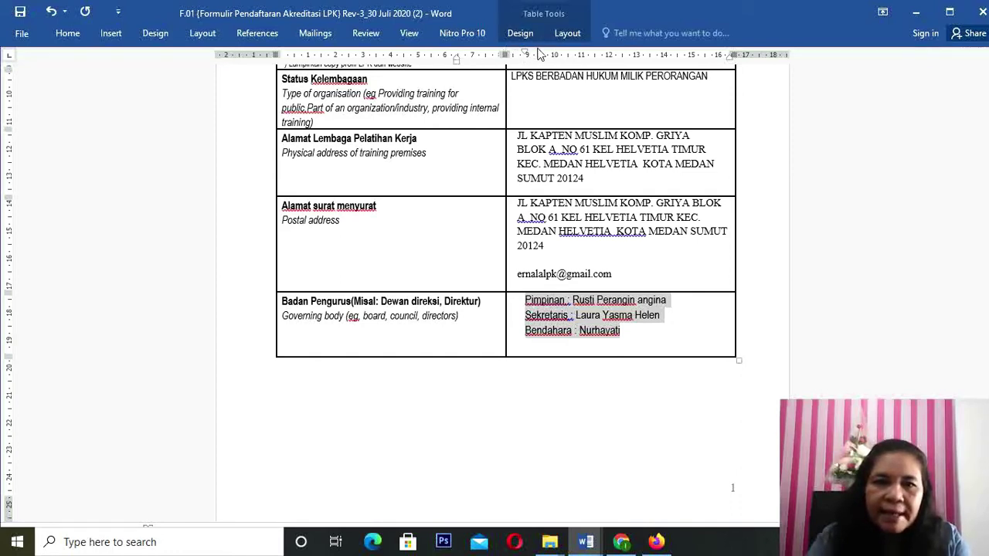
{"action": "left_click_drag", "start_coordinate": [526, 54], "coordinate": [517, 56]}
{"action": "left_click_drag", "start_coordinate": [456, 61], "coordinate": [516, 60]}
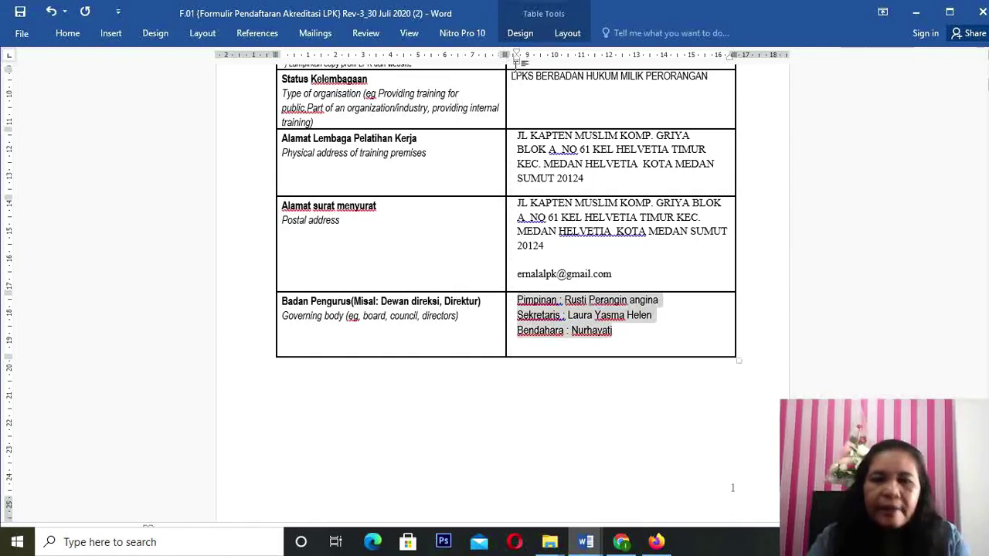
{"action": "left_click", "coordinate": [628, 334]}
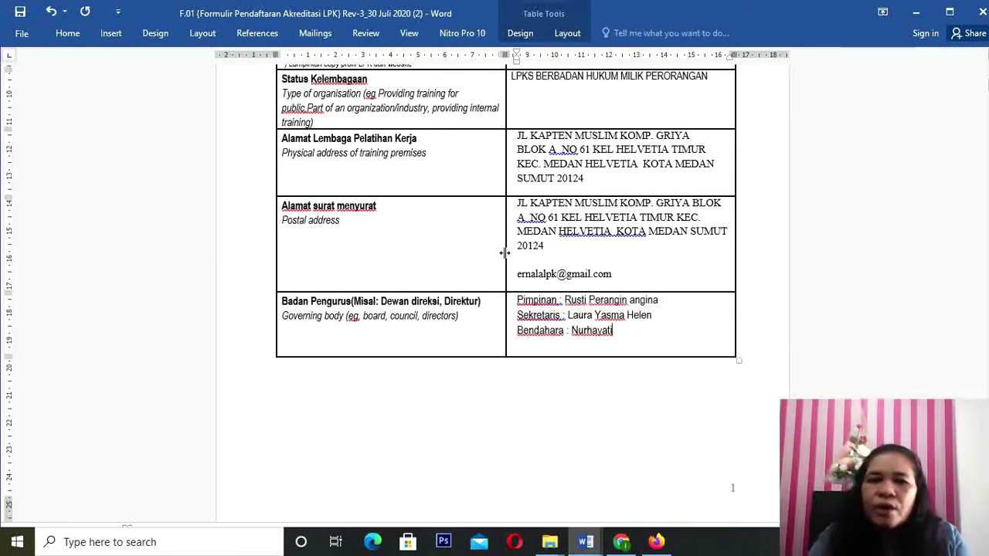
Step: Delete the old director and contact-person names from their Nama lines
{"action": "scroll", "coordinate": [507, 249], "scroll_direction": "up", "scroll_amount": 3}
{"action": "scroll", "coordinate": [510, 249], "scroll_direction": "up", "scroll_amount": 1}
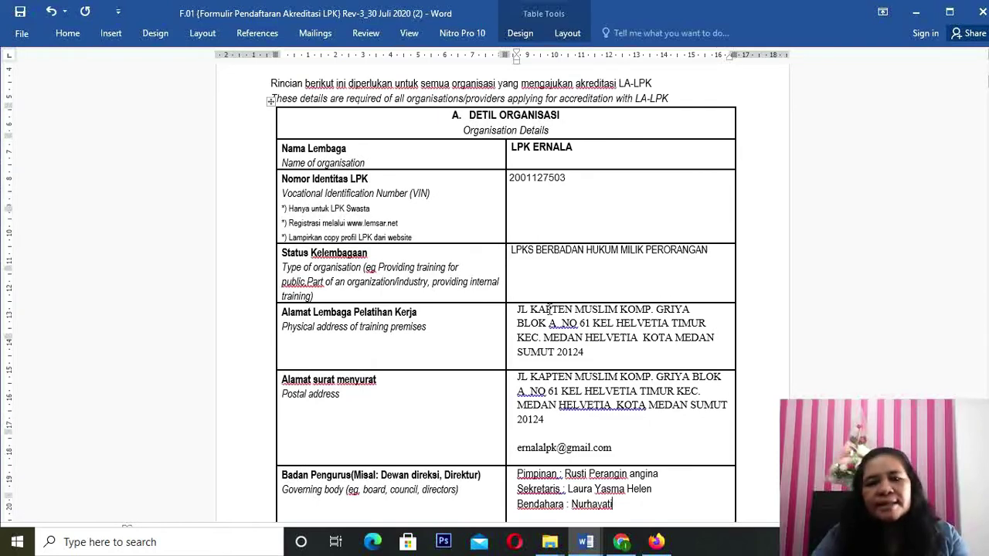
{"action": "scroll", "coordinate": [549, 312], "scroll_direction": "down", "scroll_amount": 2}
{"action": "scroll", "coordinate": [550, 307], "scroll_direction": "down", "scroll_amount": 4}
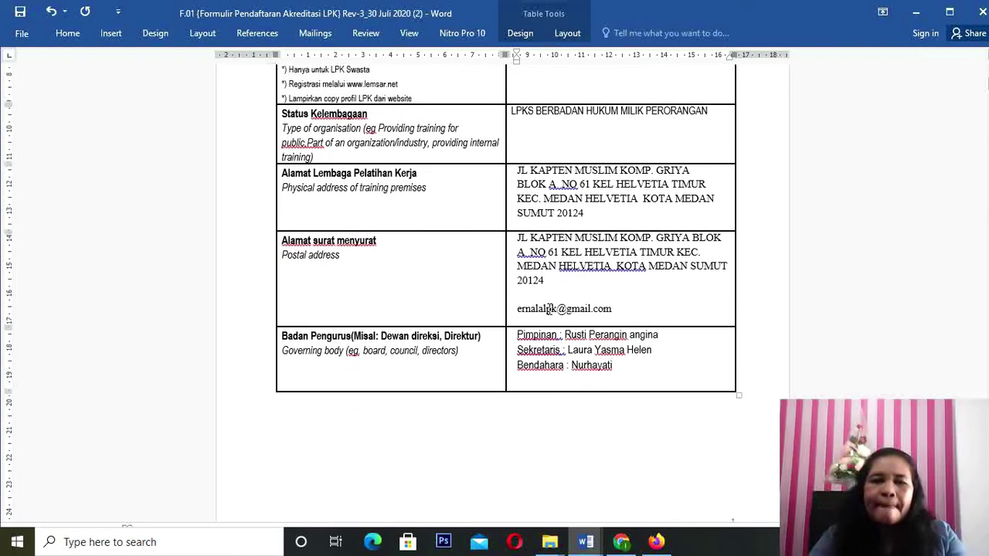
{"action": "scroll", "coordinate": [549, 309], "scroll_direction": "down", "scroll_amount": 2}
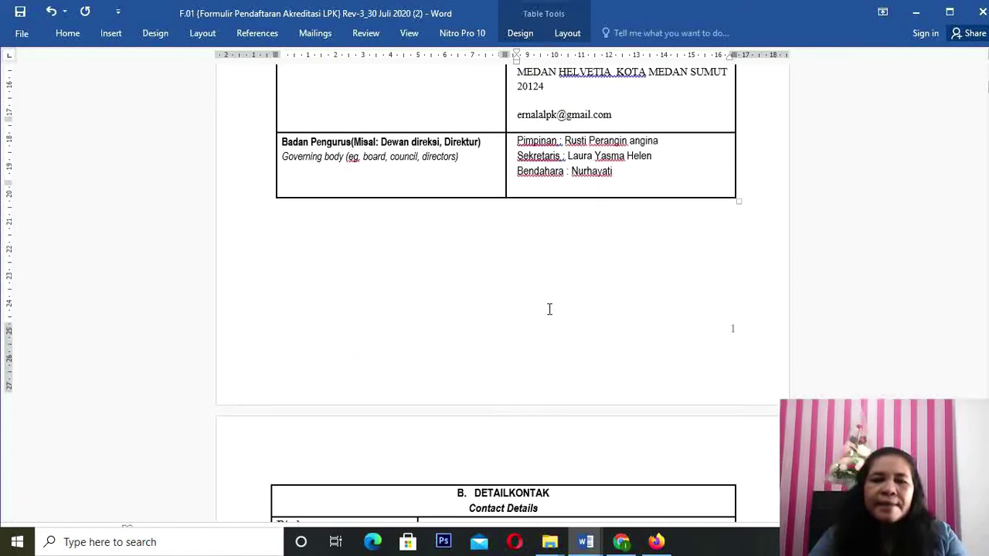
{"action": "scroll", "coordinate": [550, 309], "scroll_direction": "down", "scroll_amount": 5}
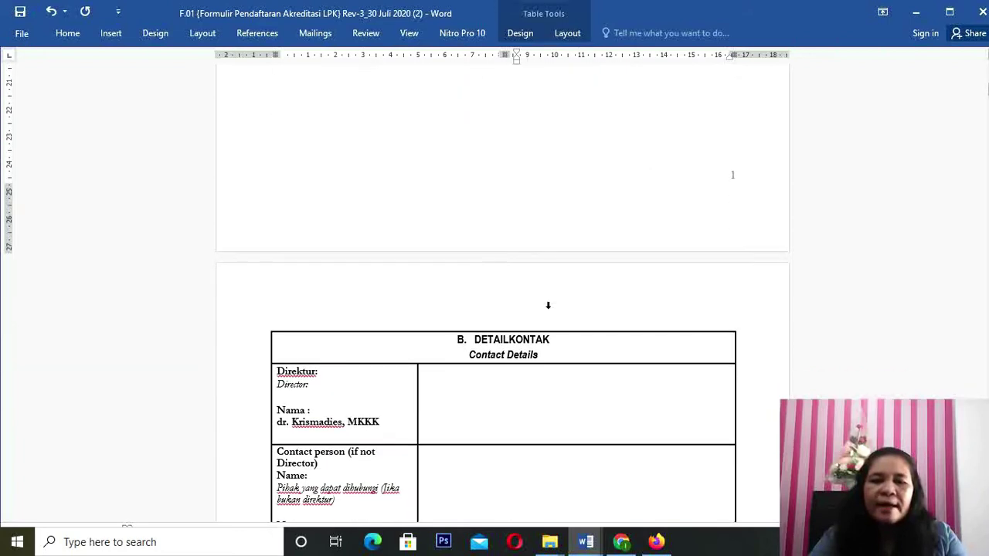
{"action": "scroll", "coordinate": [539, 331], "scroll_direction": "down", "scroll_amount": 2}
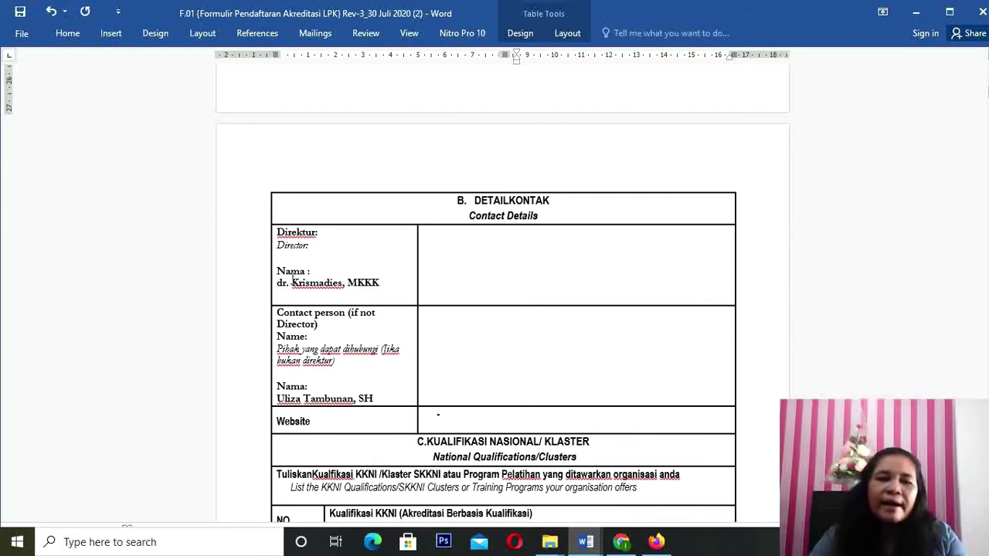
{"action": "left_click_drag", "start_coordinate": [278, 284], "coordinate": [378, 285]}
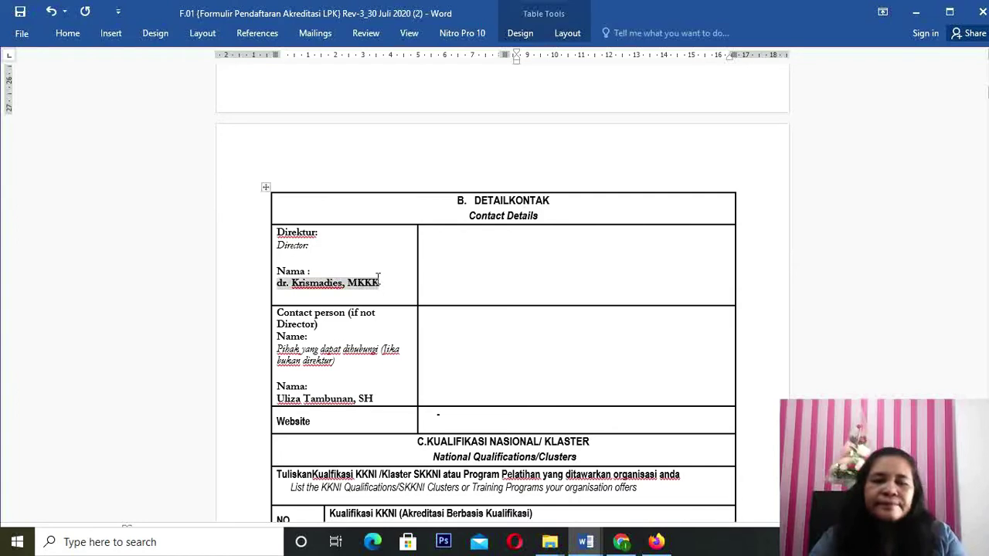
{"action": "key", "text": "Delete"}
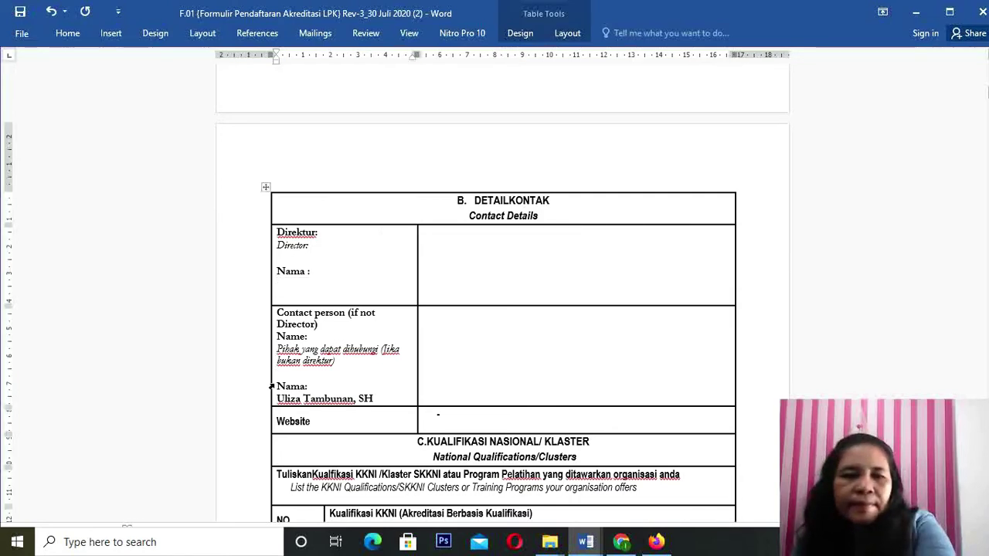
{"action": "left_click_drag", "start_coordinate": [279, 397], "coordinate": [374, 399]}
{"action": "key", "text": "Delete"}
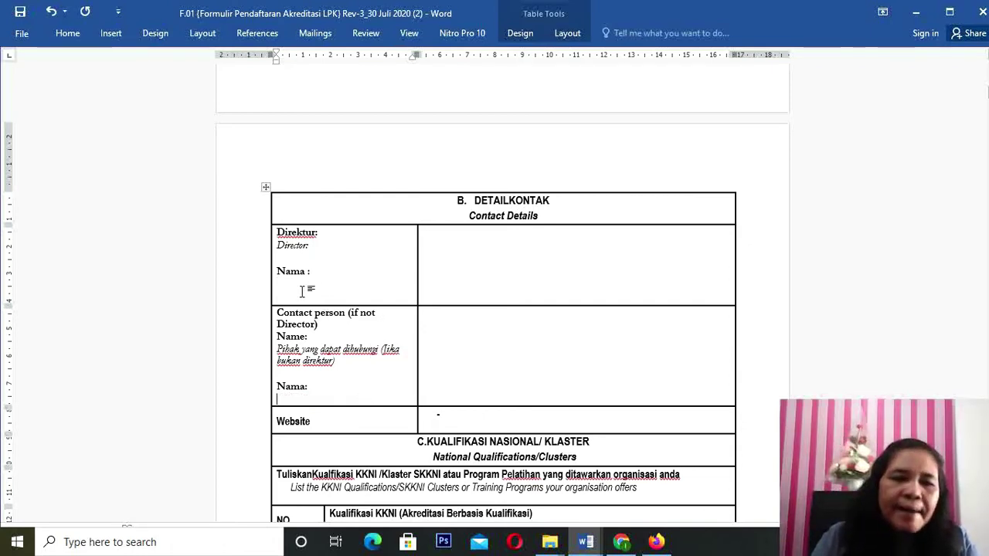
Step: Enter the new director's name on a new line under Nama in the Director cell
{"action": "left_click", "coordinate": [318, 274]}
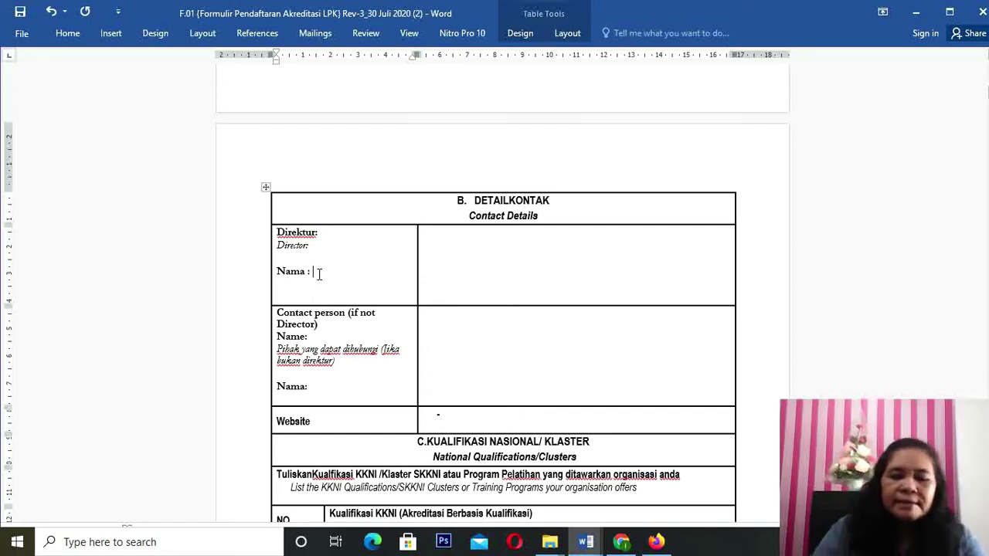
{"action": "key", "text": "Return"}
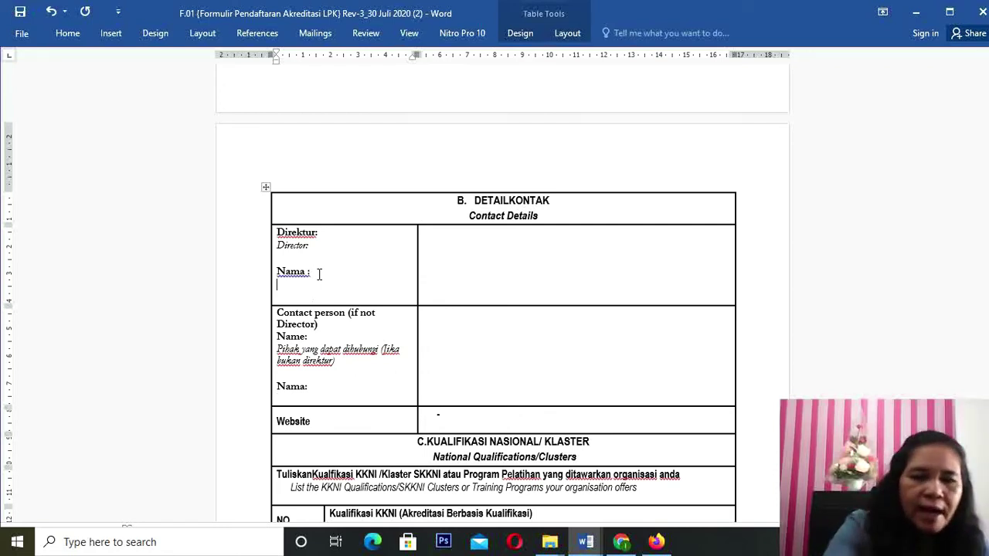
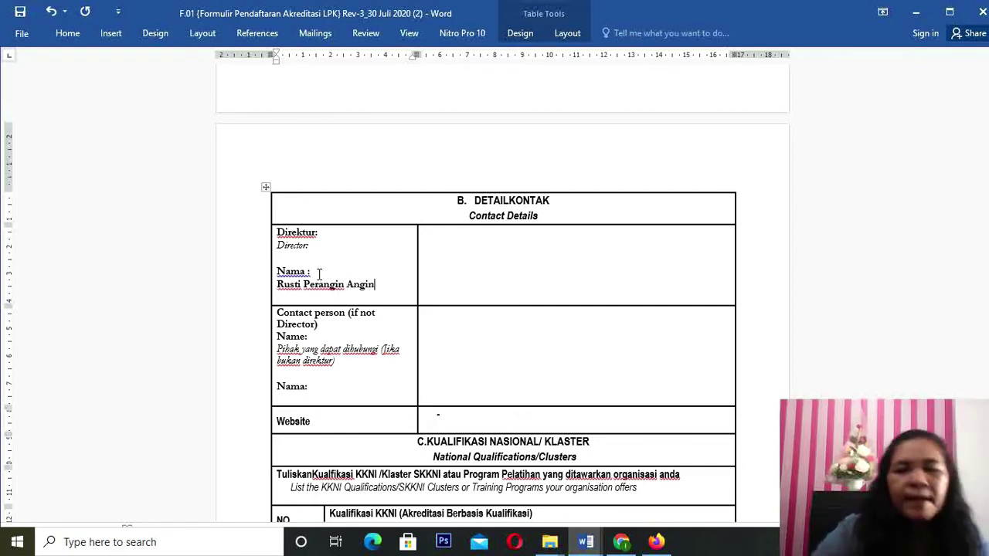
Step: Type the director's phone number into the empty cell beside the Director details
{"action": "left_click", "coordinate": [457, 250]}
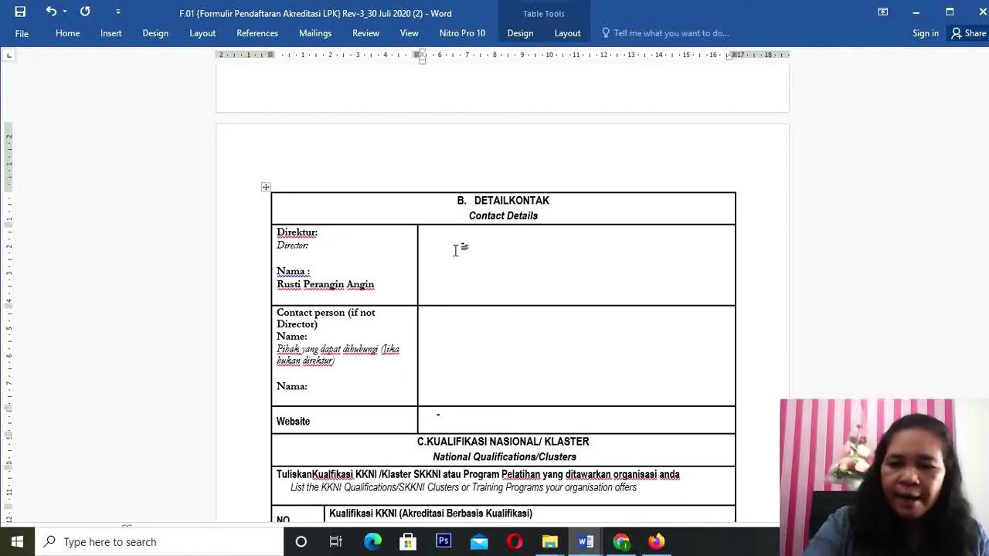
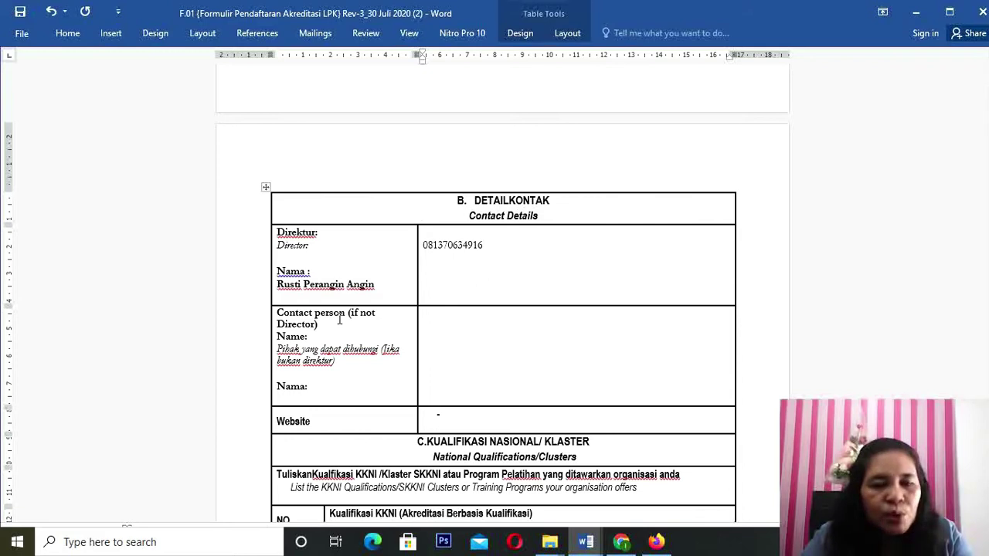
{"action": "left_click", "coordinate": [317, 386]}
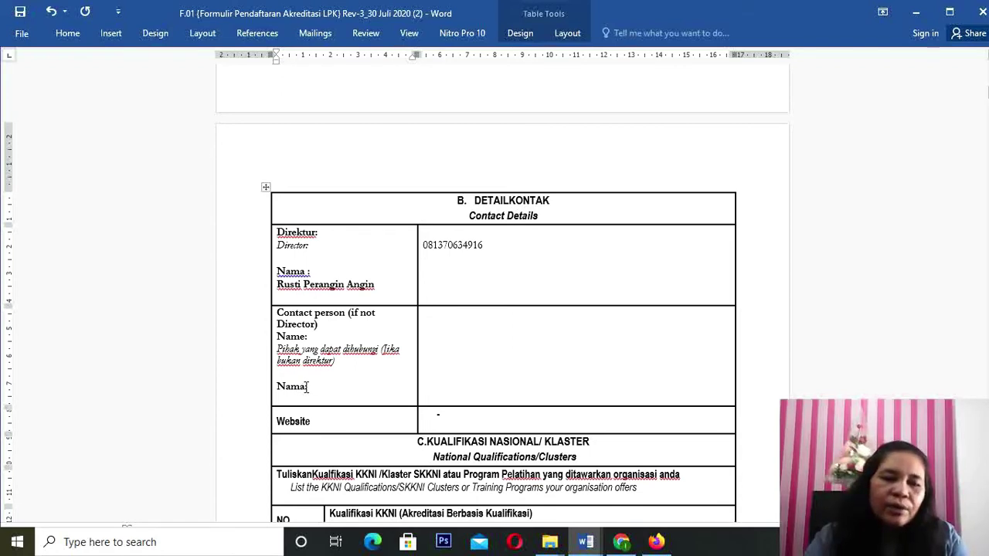
Step: Enter the contact person's name on a new line under Nama
{"action": "left_click", "coordinate": [307, 388]}
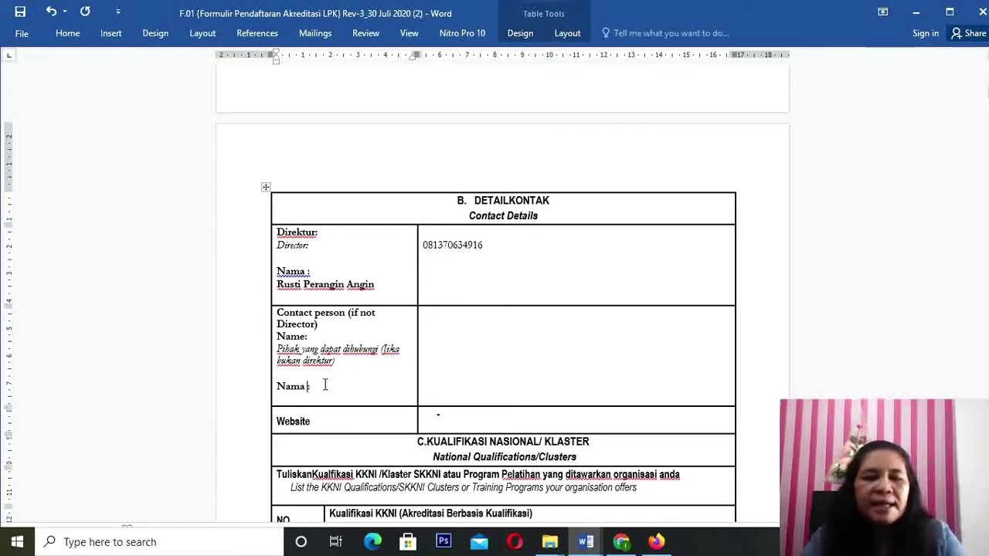
{"action": "key", "text": "Return"}
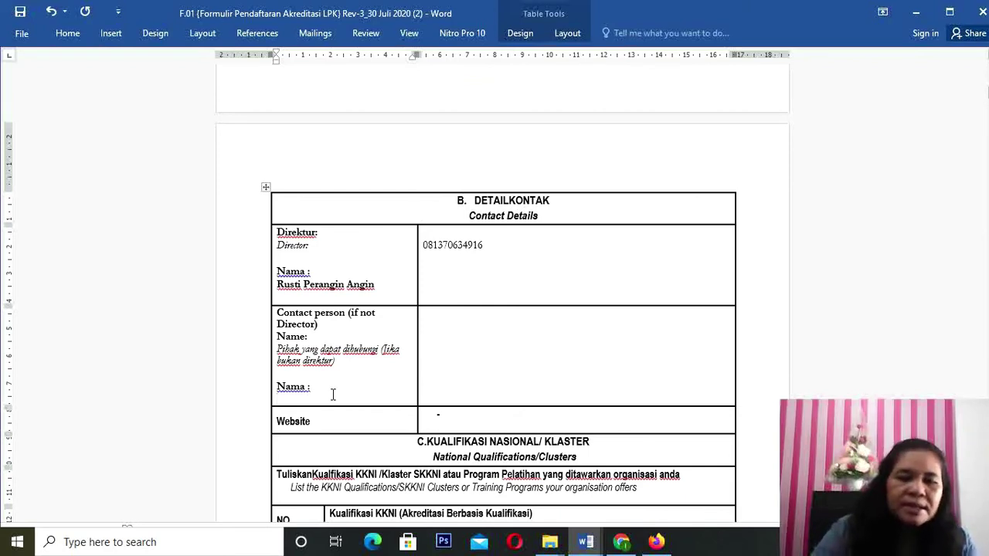
{"action": "type", "text": "Nu"}
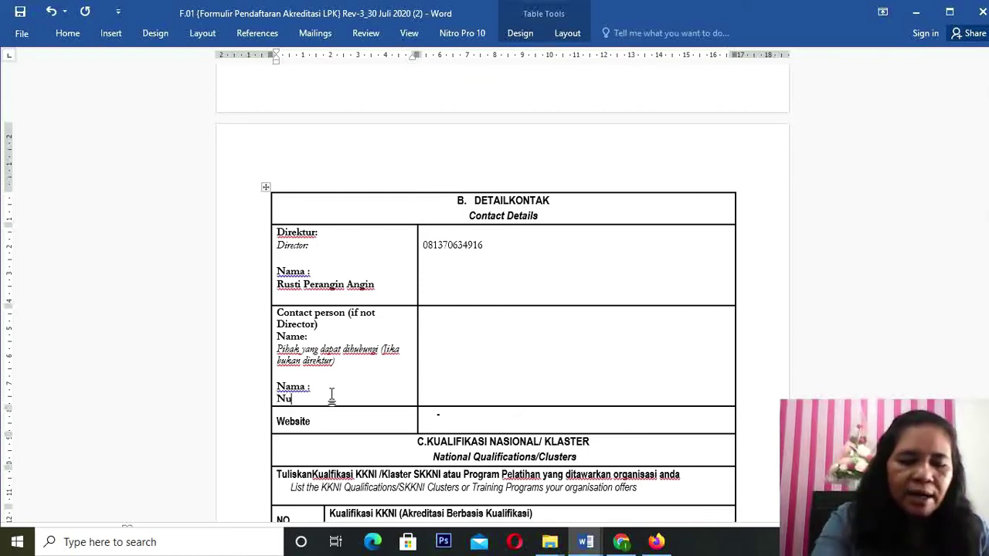
{"action": "type", "text": "rha"}
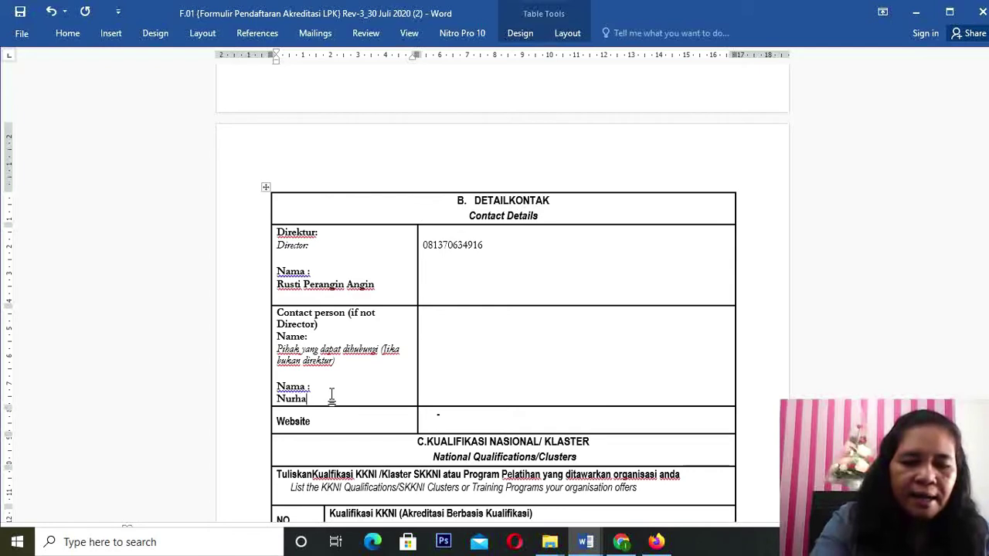
{"action": "type", "text": "yati"}
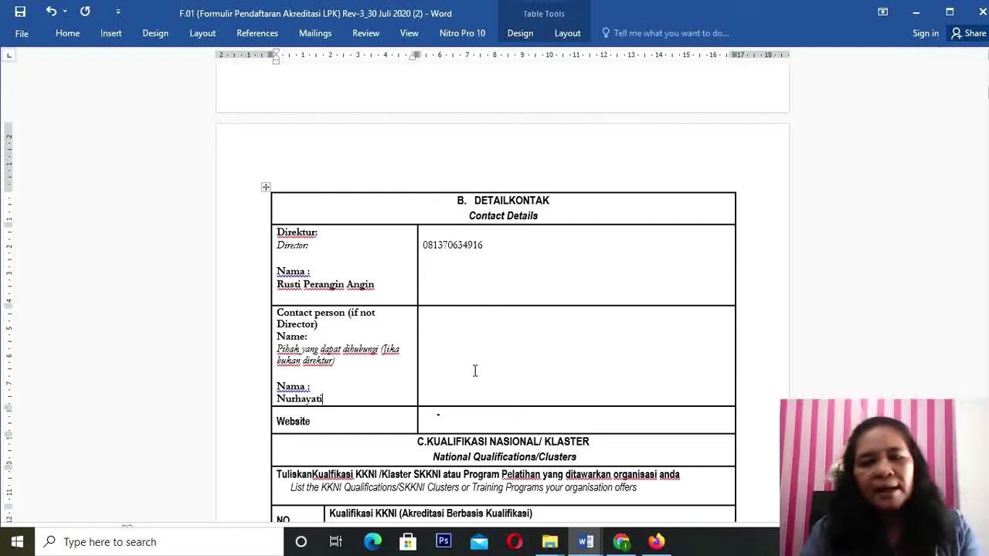
Step: Type the contact person's phone number in the adjoining number cell
{"action": "left_click", "coordinate": [460, 344]}
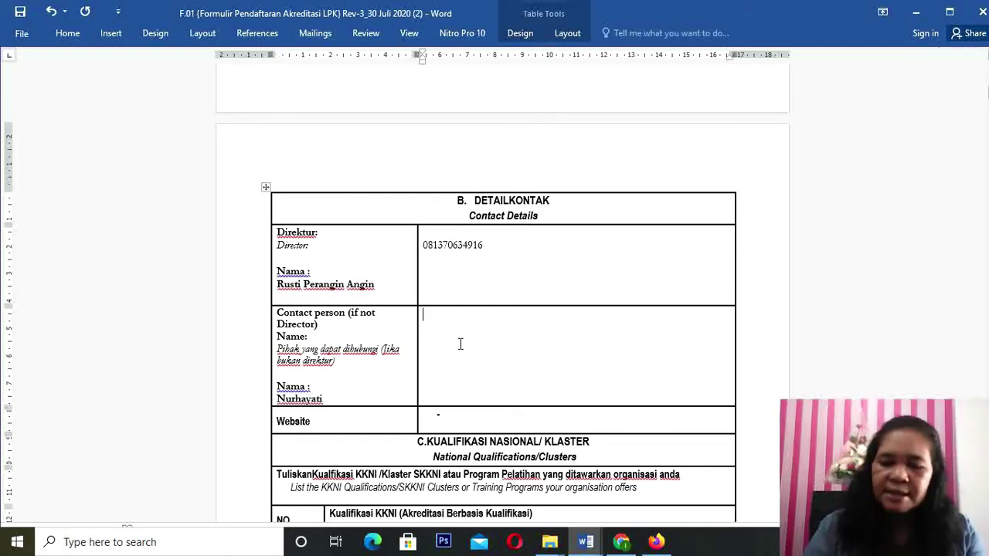
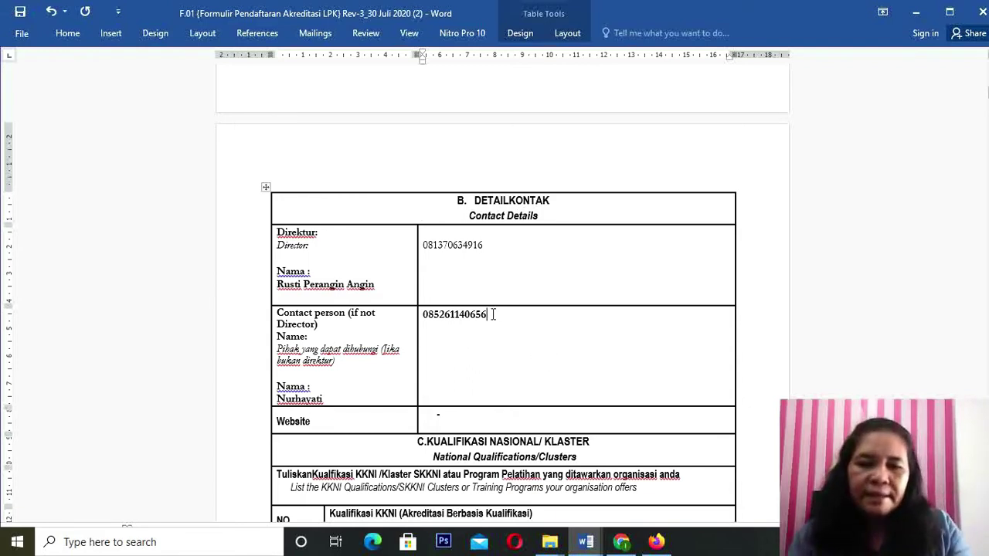
{"action": "left_click_drag", "start_coordinate": [491, 314], "coordinate": [426, 320]}
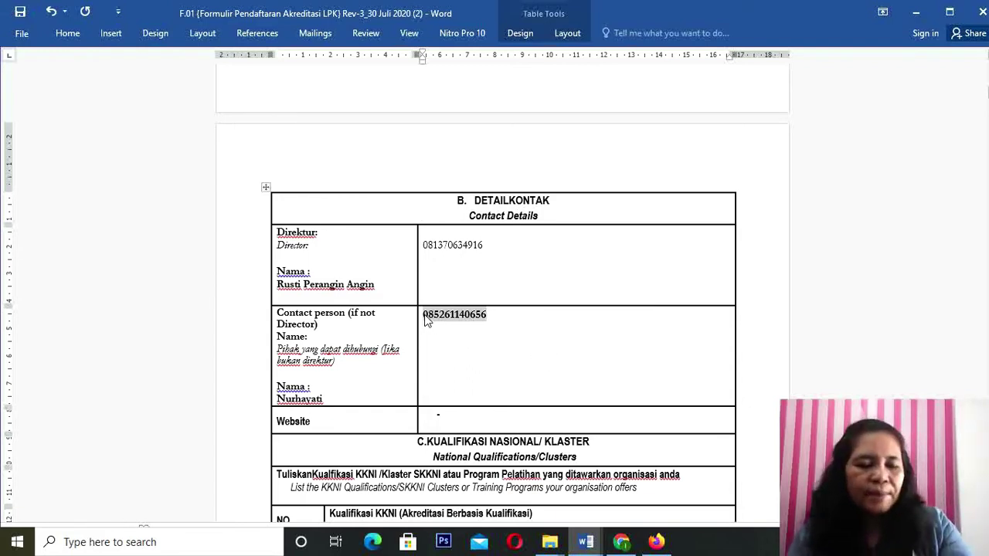
{"action": "left_click", "coordinate": [426, 321]}
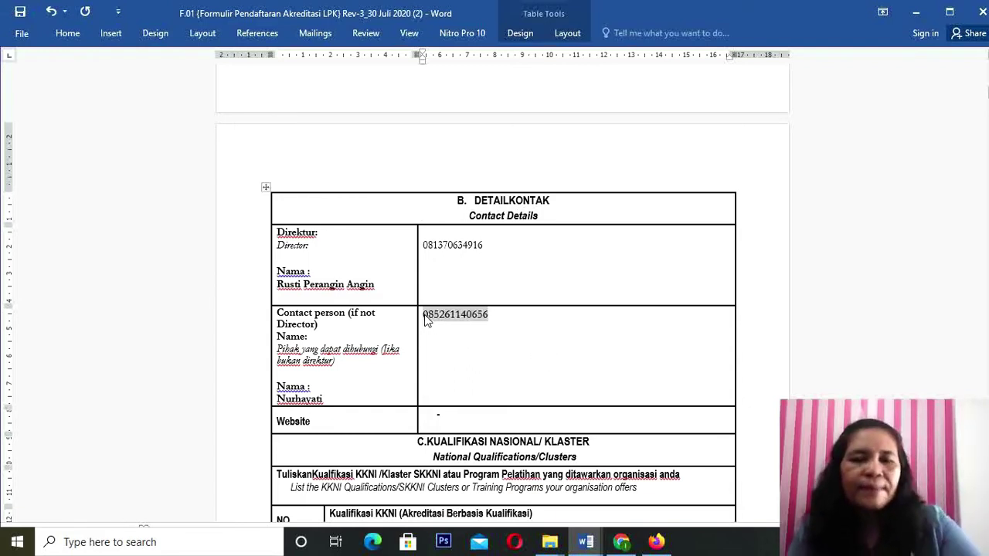
{"action": "left_click", "coordinate": [503, 323]}
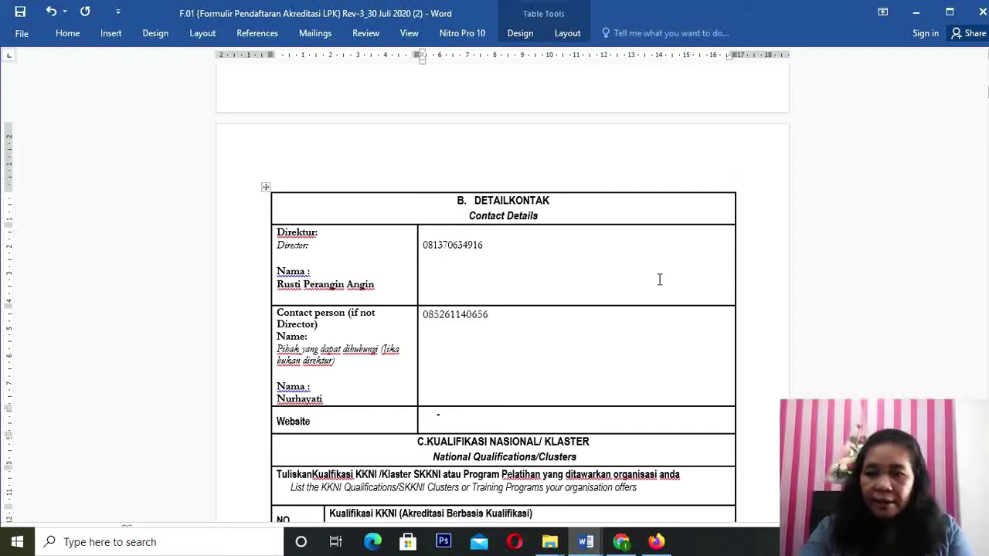
Step: Place the cursor in the Website value cell to clear its placeholder dash
{"action": "left_click", "coordinate": [448, 417]}
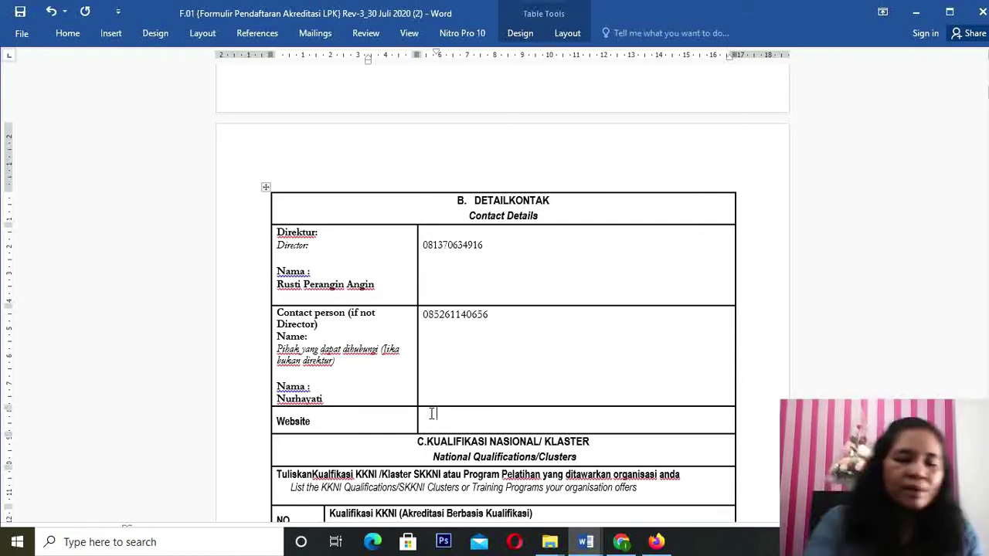
{"action": "type", "text": "www"}
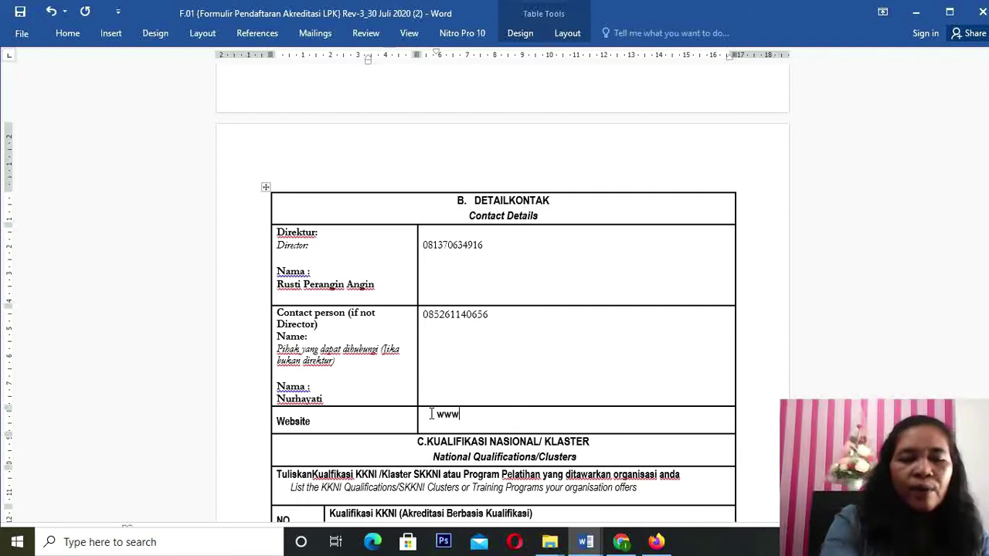
{"action": "type", "text": ".itbi"}
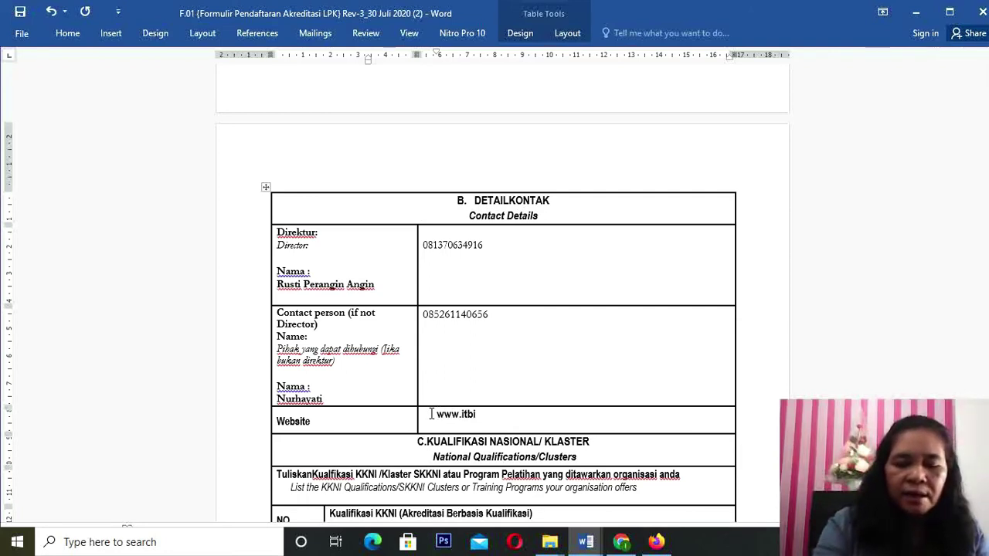
{"action": "type", "text": ".ernala"}
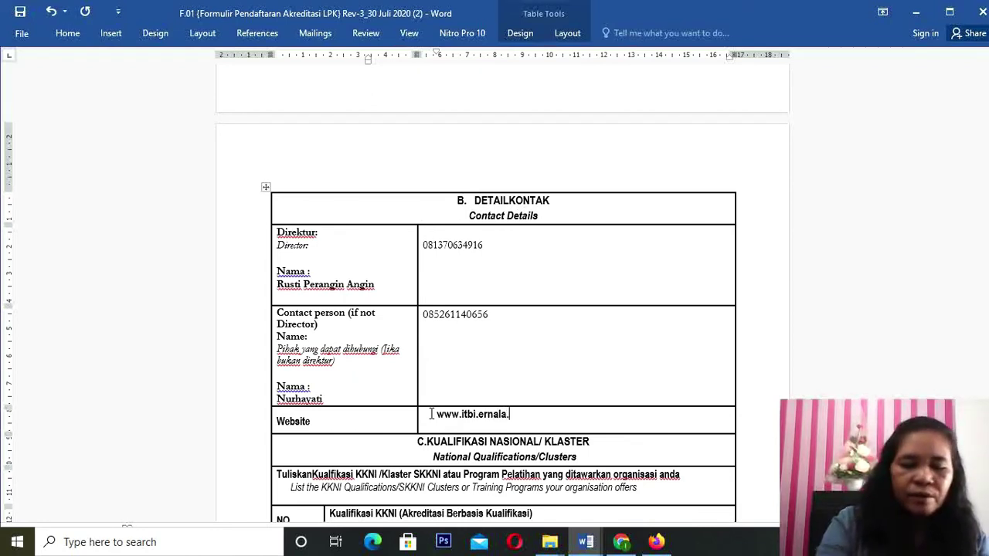
{"action": "type", "text": ".ac.id"}
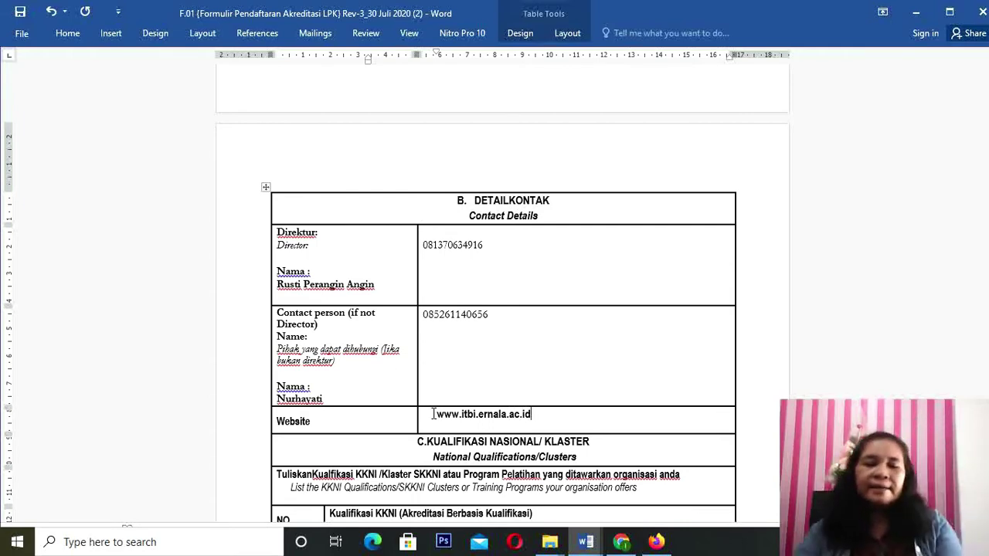
{"action": "left_click_drag", "start_coordinate": [530, 414], "coordinate": [427, 404]}
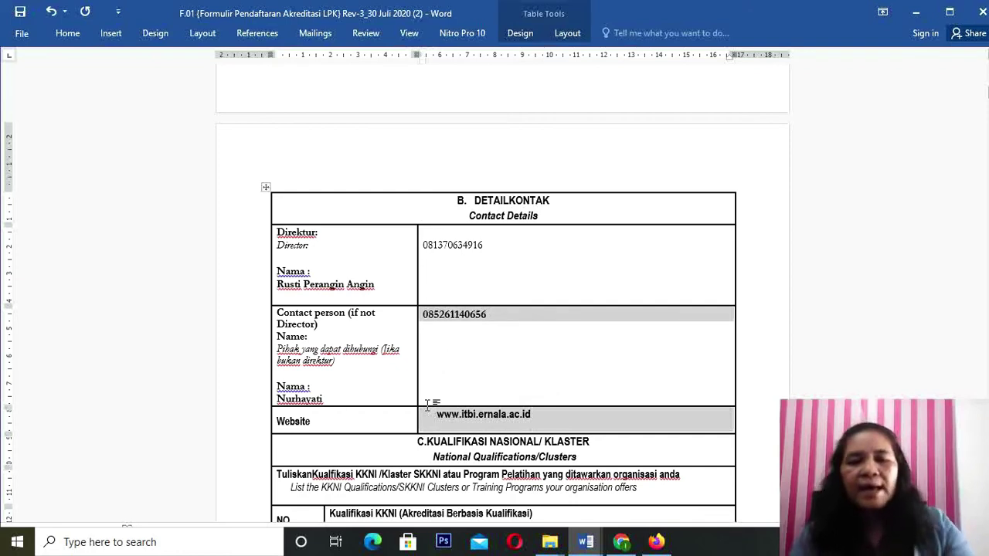
{"action": "key", "text": "ctrl+b"}
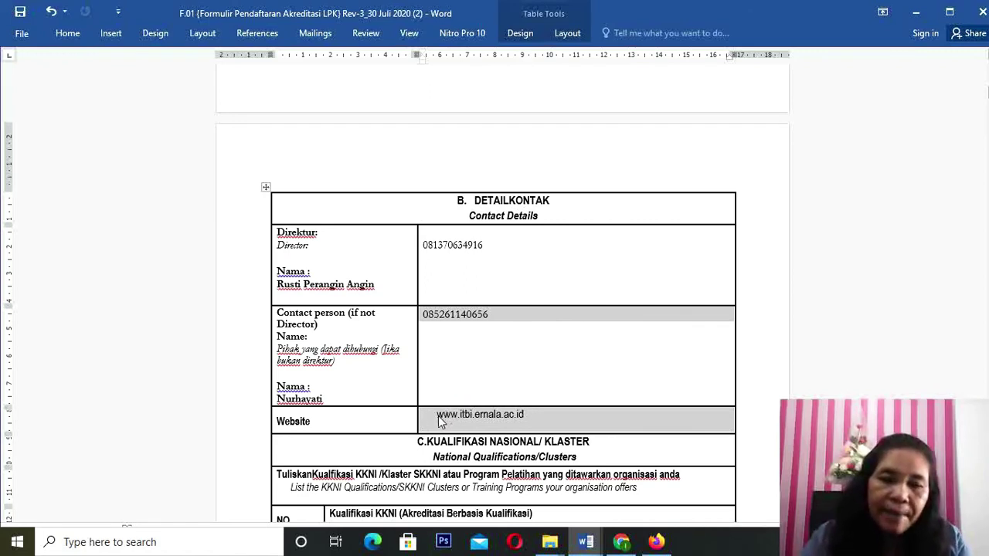
{"action": "left_click", "coordinate": [437, 414]}
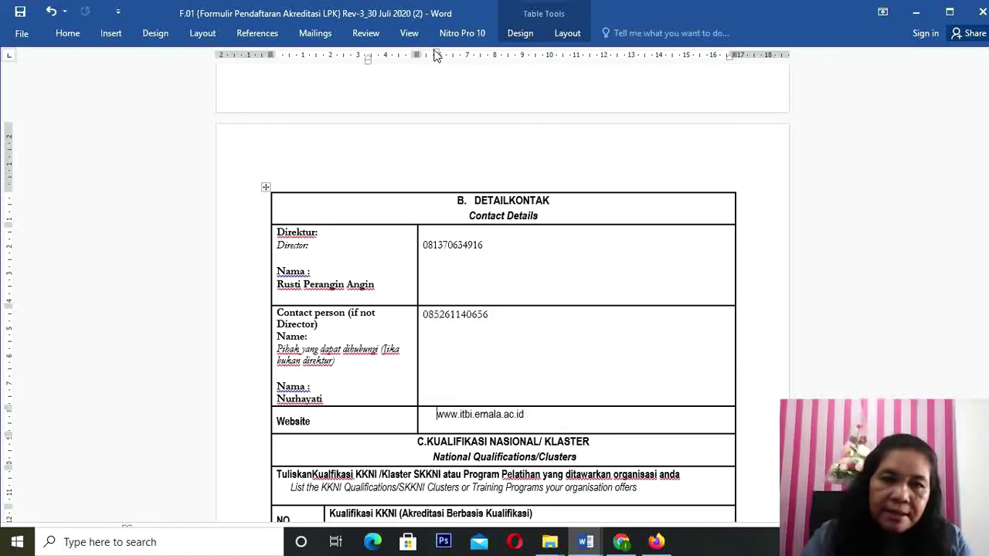
{"action": "mouse_move", "coordinate": [435, 54]}
{"action": "left_mouse_down"}
{"action": "mouse_move", "coordinate": [370, 58]}
{"action": "mouse_move", "coordinate": [424, 71]}
{"action": "left_mouse_up"}
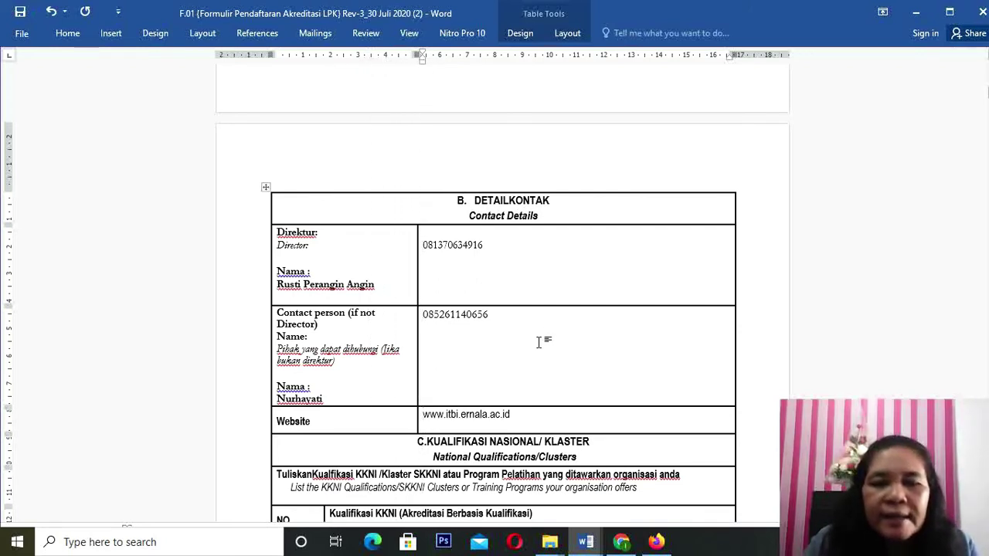
Step: Fix the spacing in the DETAIL KONTAK heading and move to the first KKNI qualification row
{"action": "left_click", "coordinate": [511, 200]}
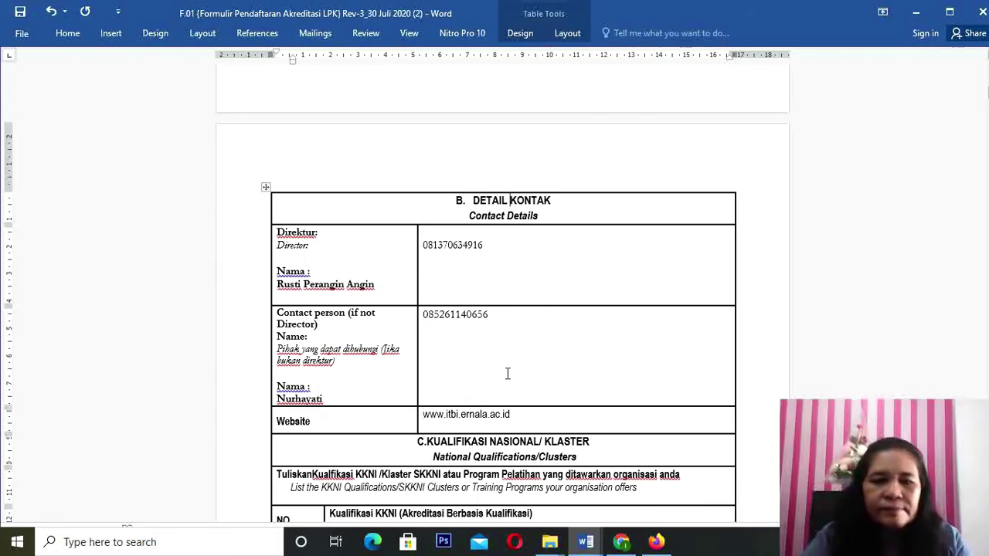
{"action": "scroll", "coordinate": [508, 373], "scroll_direction": "down", "scroll_amount": 5}
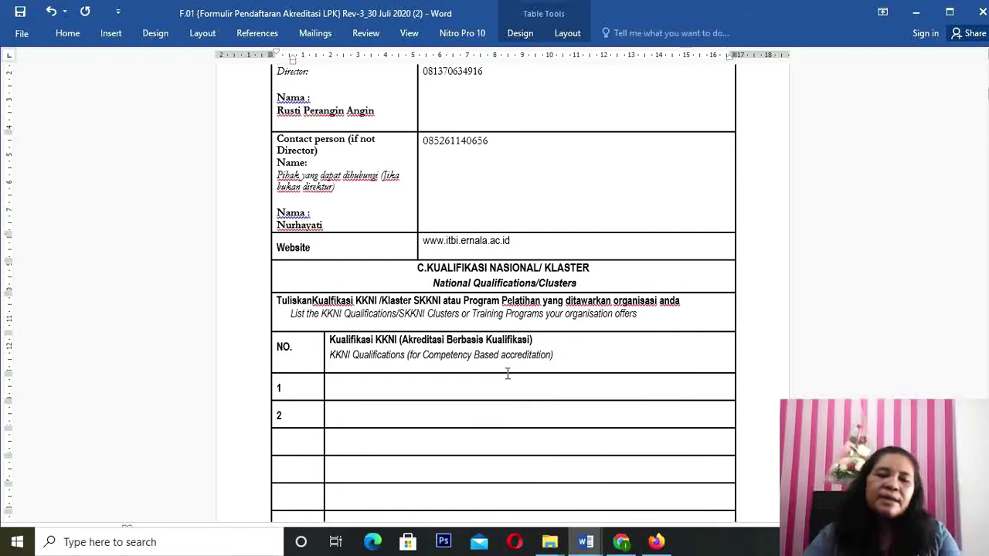
{"action": "scroll", "coordinate": [508, 373], "scroll_direction": "down", "scroll_amount": 2}
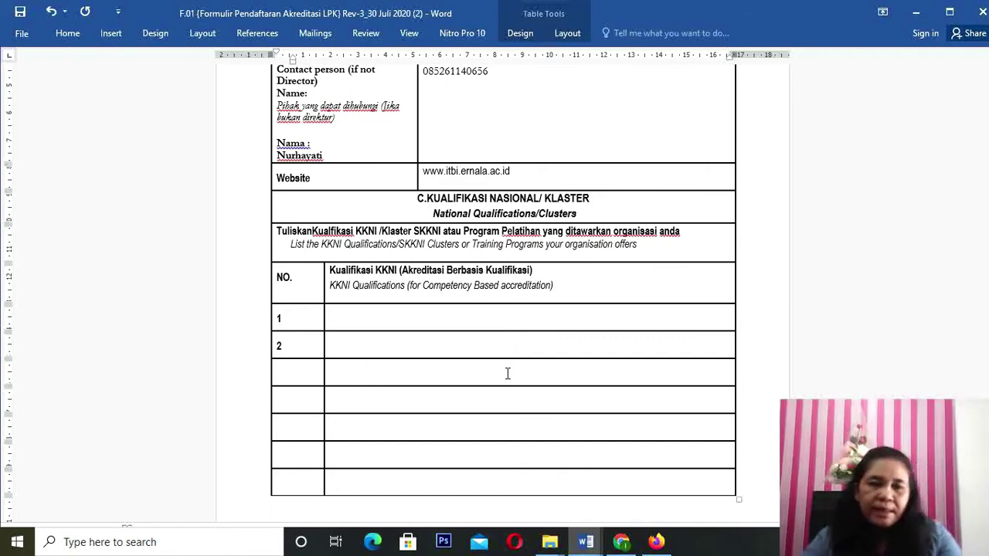
{"action": "left_click", "coordinate": [342, 312]}
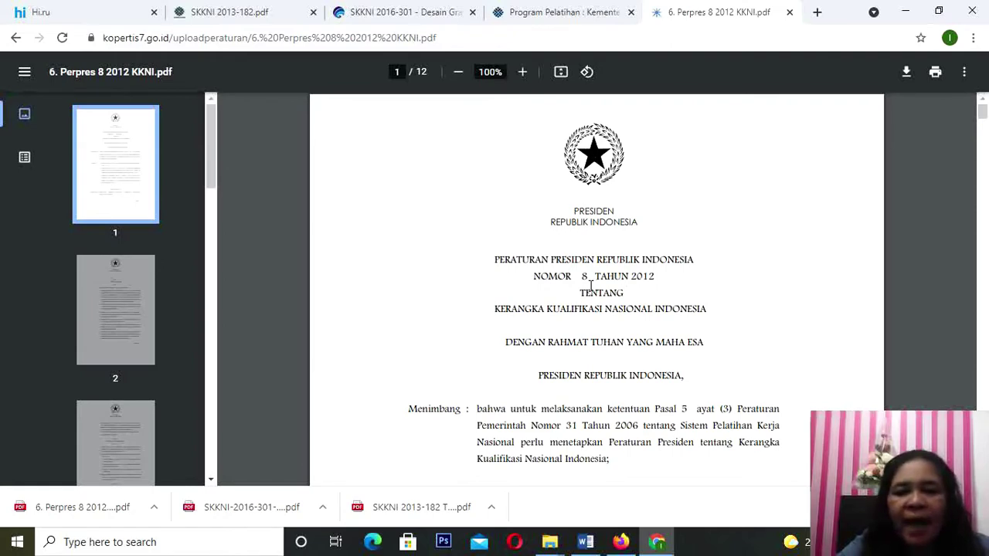
Step: Scroll the Perpres 8 2012 KKNI PDF down to page 9's DESKRIPSI JENJANG KUALIFIKASI KKNI table
{"action": "scroll", "coordinate": [590, 286], "scroll_direction": "down", "scroll_amount": 5}
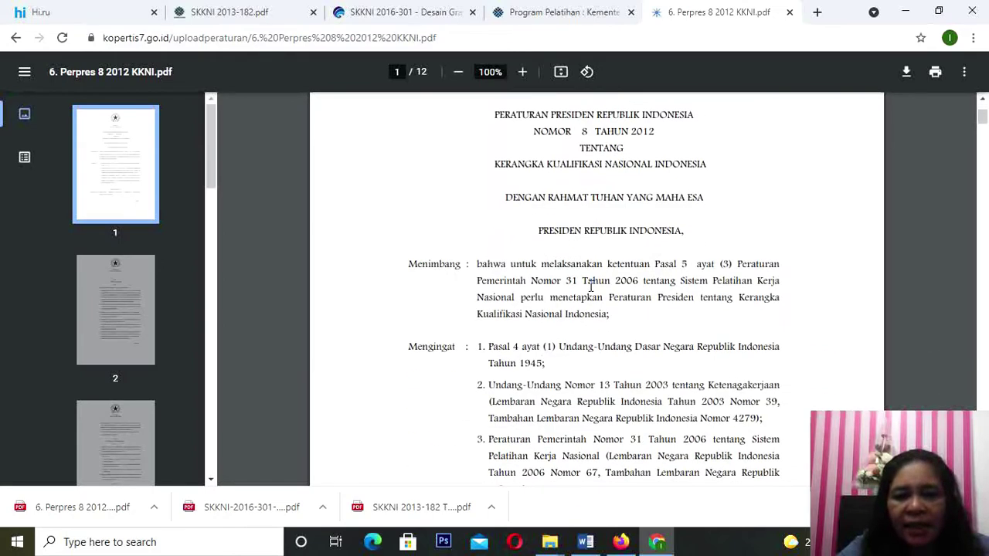
{"action": "scroll", "coordinate": [590, 286], "scroll_direction": "down", "scroll_amount": 15}
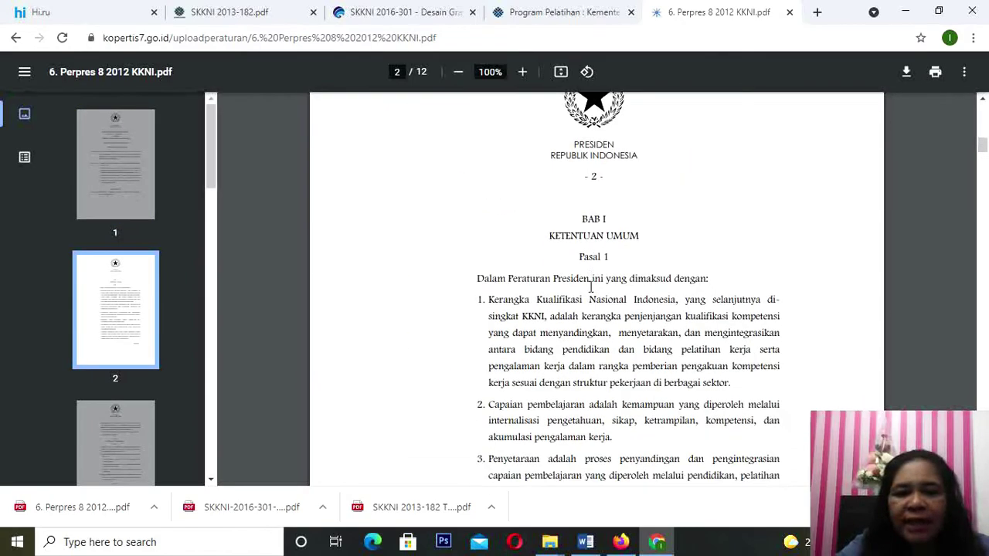
{"action": "scroll", "coordinate": [590, 286], "scroll_direction": "down", "scroll_amount": 15}
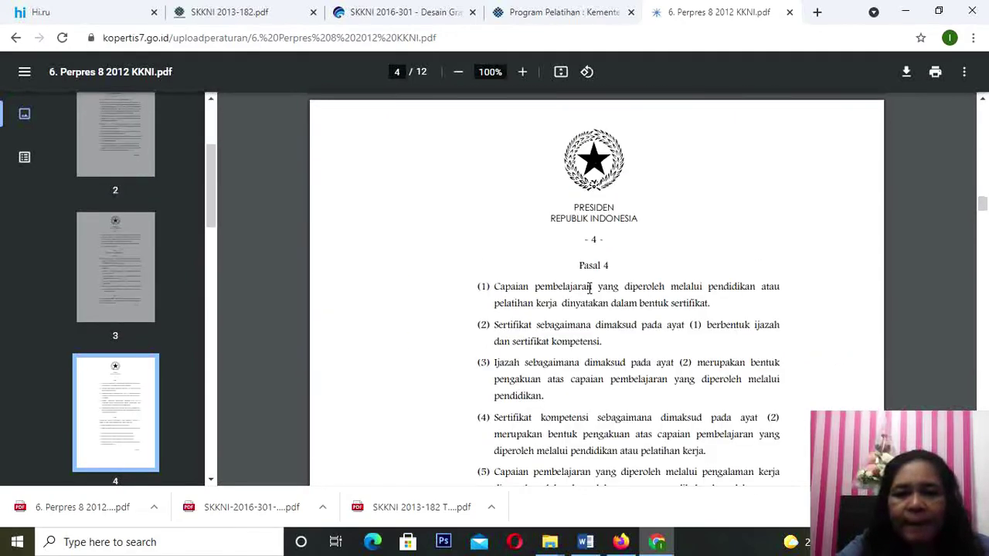
{"action": "scroll", "coordinate": [590, 287], "scroll_direction": "down", "scroll_amount": 15}
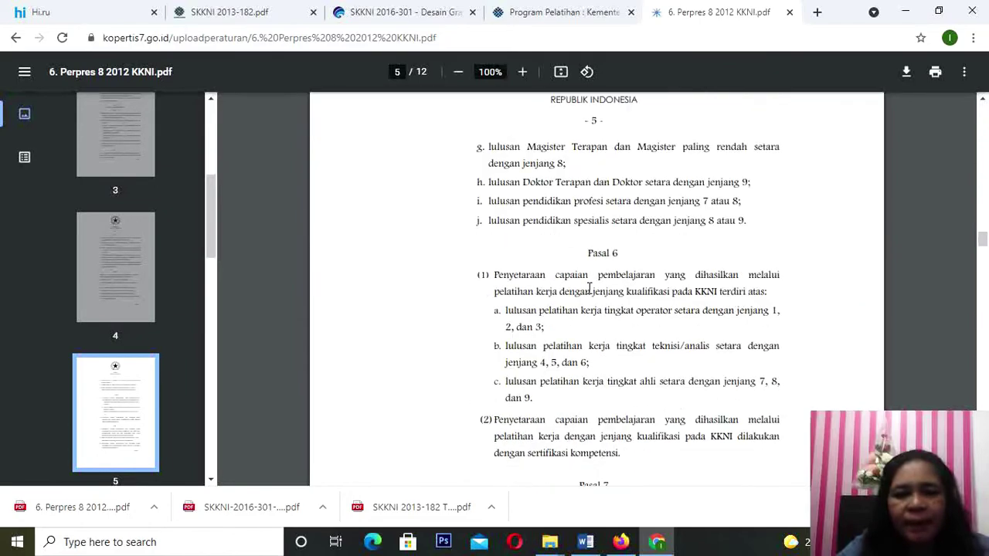
{"action": "scroll", "coordinate": [590, 288], "scroll_direction": "down", "scroll_amount": 15}
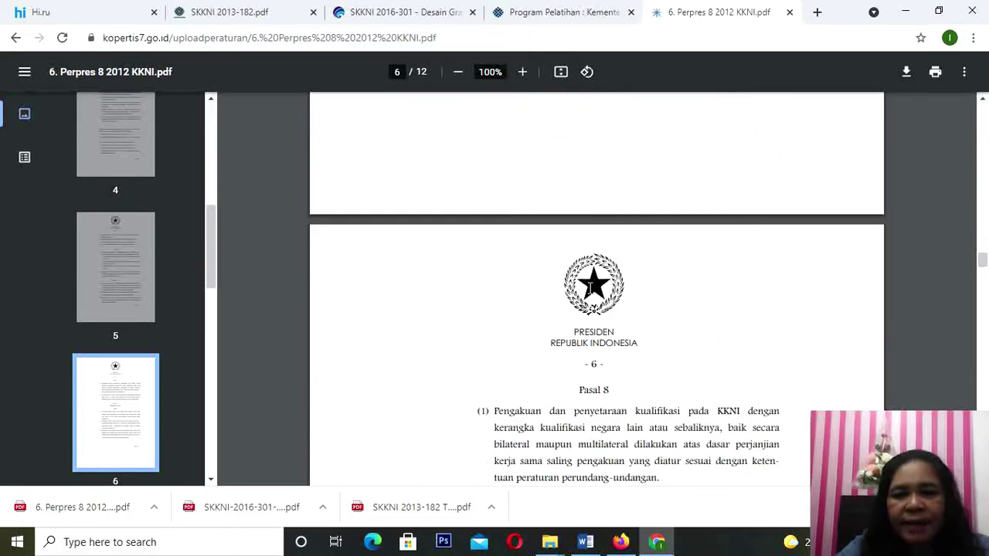
{"action": "scroll", "coordinate": [590, 287], "scroll_direction": "down", "scroll_amount": 15}
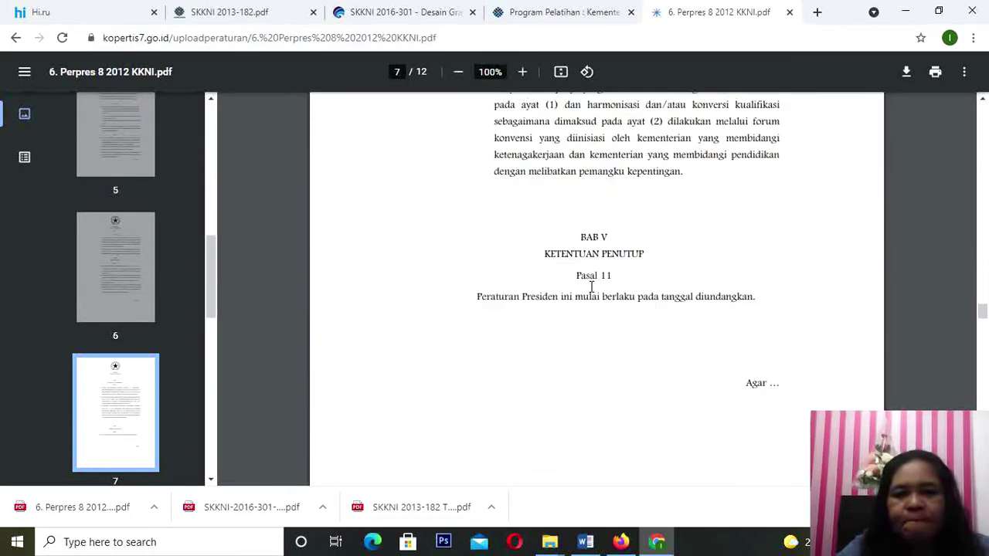
{"action": "scroll", "coordinate": [593, 290], "scroll_direction": "down", "scroll_amount": 12}
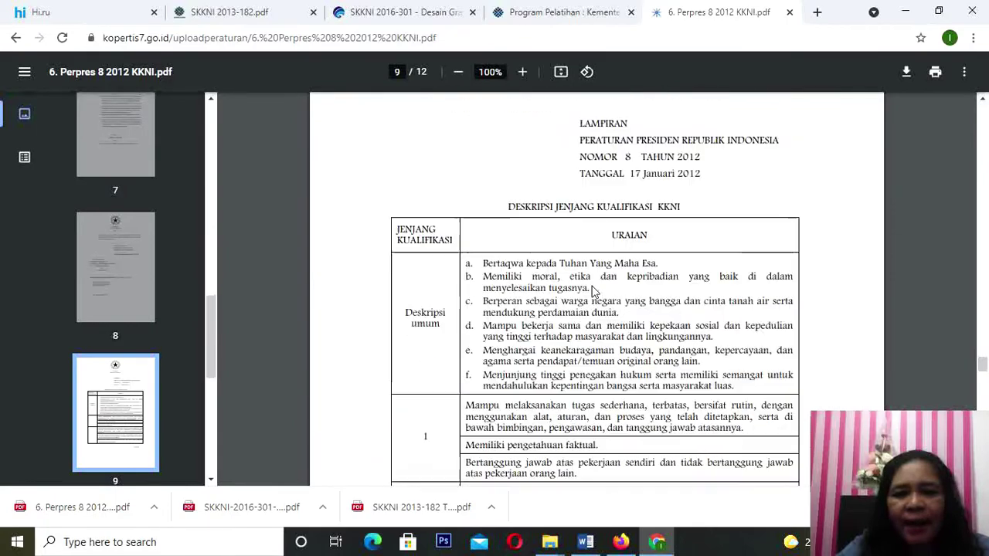
{"action": "scroll", "coordinate": [593, 291], "scroll_direction": "up", "scroll_amount": 4}
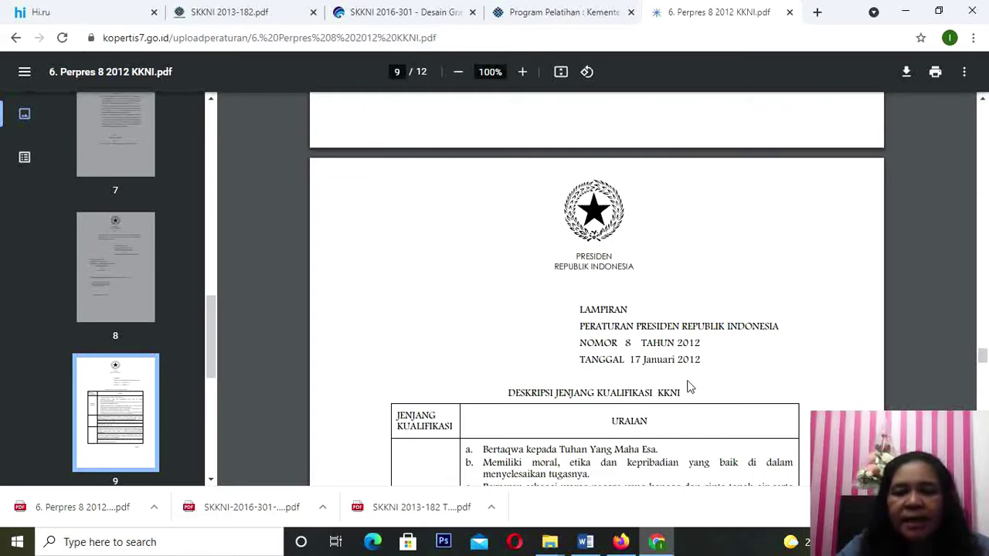
Step: Scroll through the KKNI level descriptions on pages 9–12 to the final level
{"action": "scroll", "coordinate": [687, 386], "scroll_direction": "down", "scroll_amount": 2}
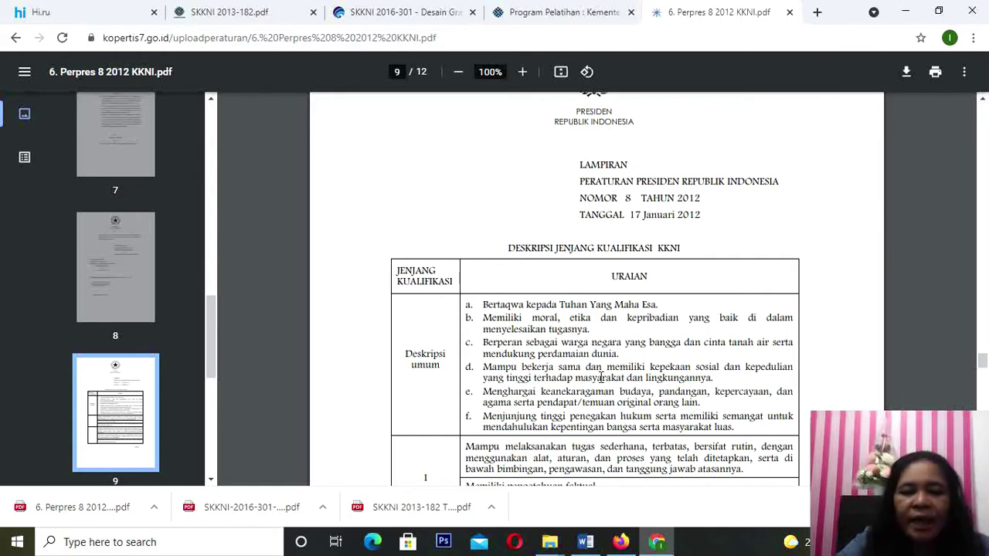
{"action": "scroll", "coordinate": [601, 376], "scroll_direction": "down", "scroll_amount": 2}
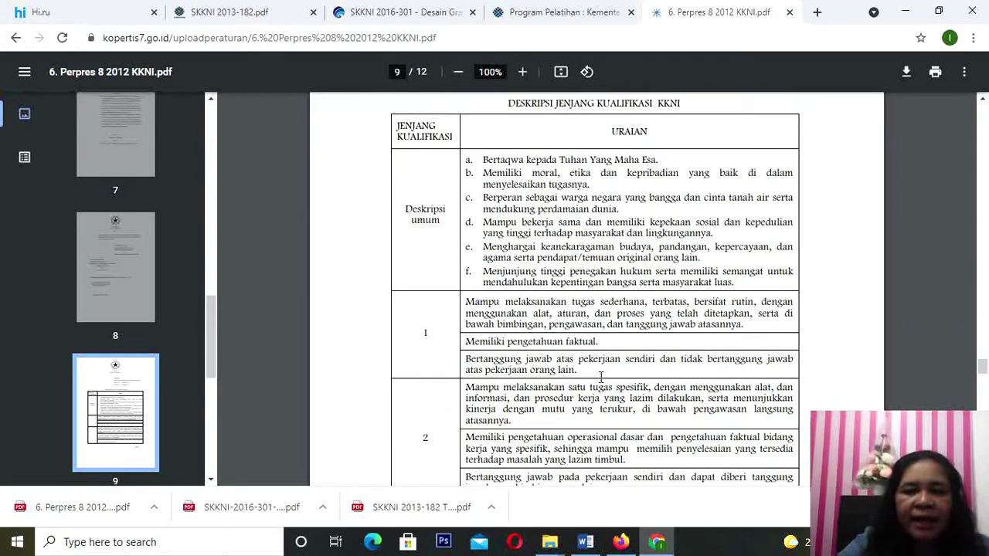
{"action": "scroll", "coordinate": [601, 376], "scroll_direction": "down", "scroll_amount": 1}
{"action": "scroll", "coordinate": [548, 334], "scroll_direction": "down", "scroll_amount": 2}
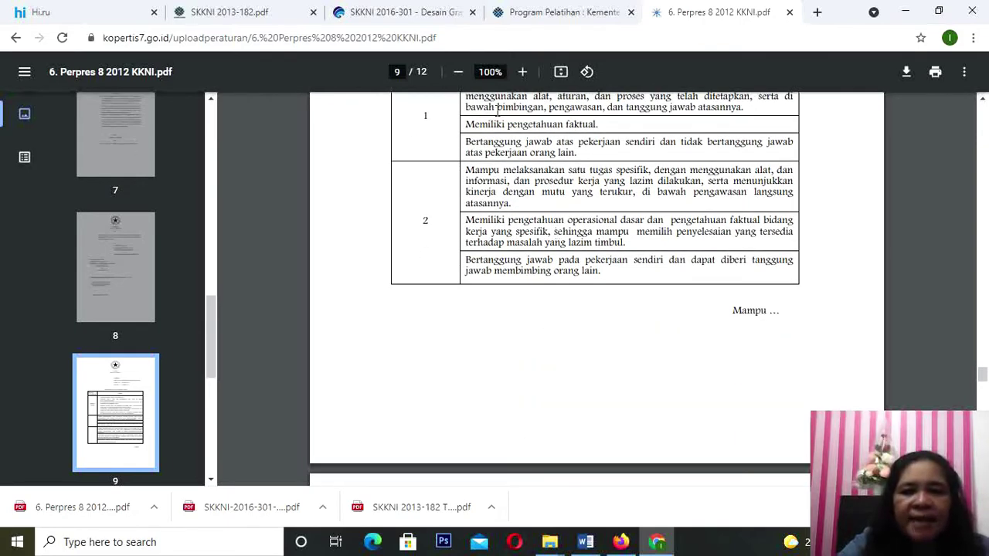
{"action": "scroll", "coordinate": [433, 150], "scroll_direction": "down", "scroll_amount": 3}
{"action": "scroll", "coordinate": [433, 154], "scroll_direction": "down", "scroll_amount": 7}
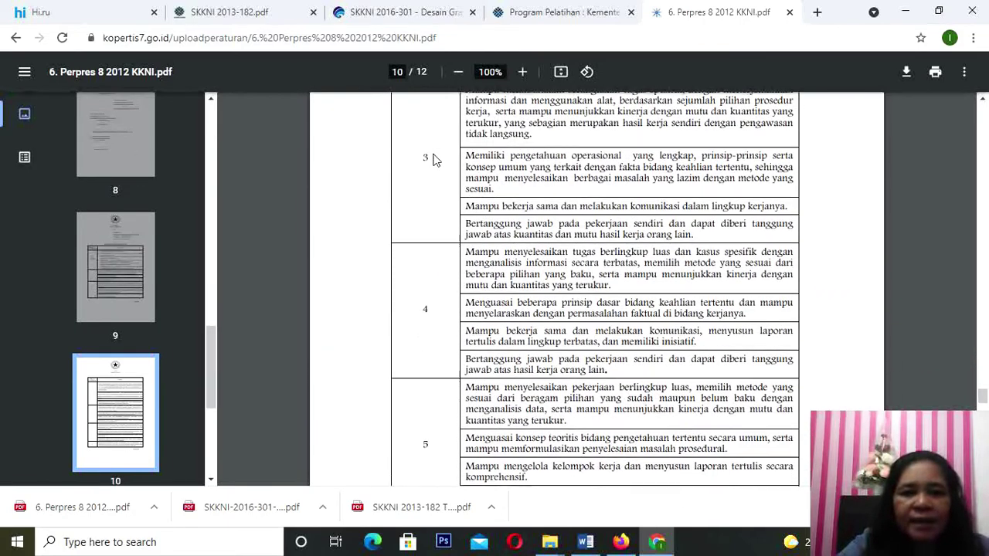
{"action": "scroll", "coordinate": [435, 157], "scroll_direction": "down", "scroll_amount": 5}
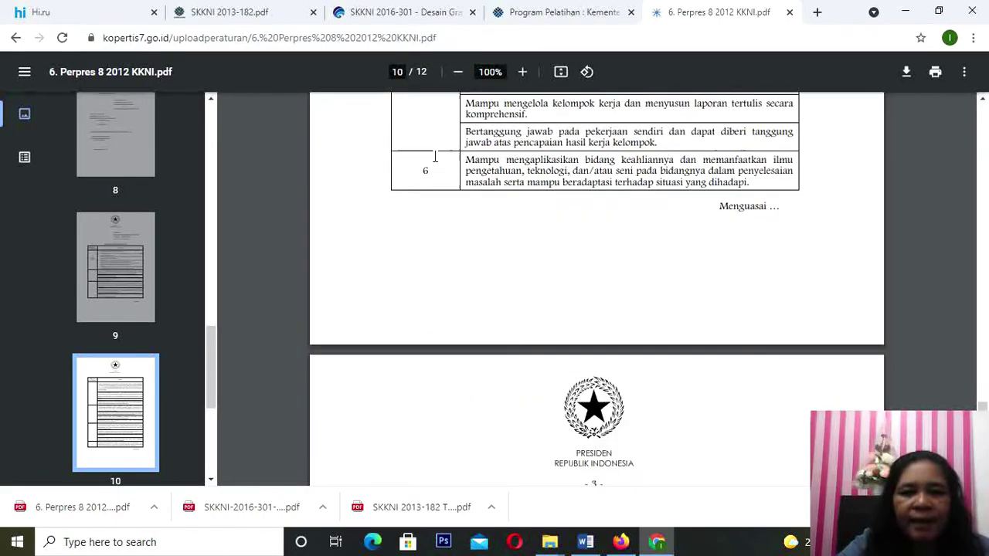
{"action": "scroll", "coordinate": [435, 162], "scroll_direction": "down", "scroll_amount": 4}
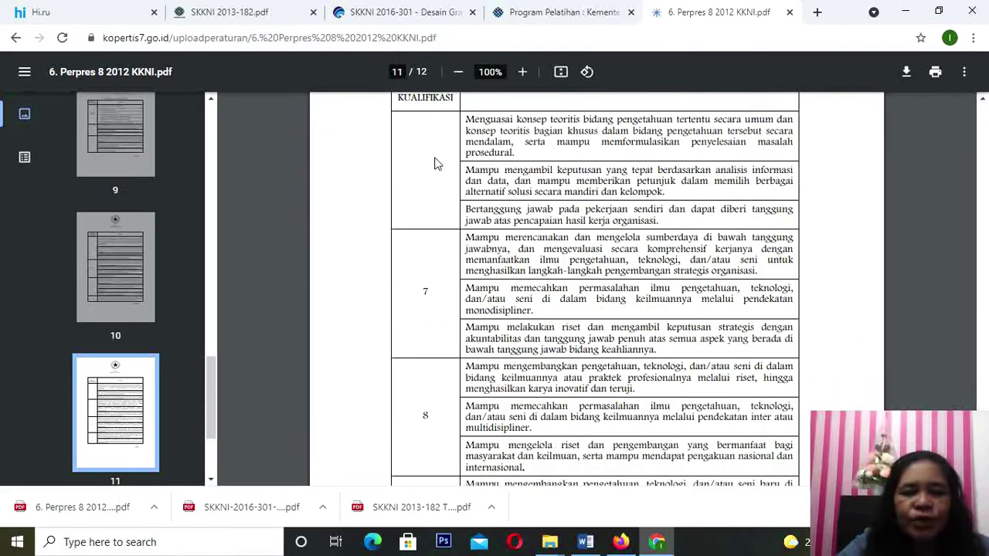
{"action": "scroll", "coordinate": [436, 164], "scroll_direction": "down", "scroll_amount": 7}
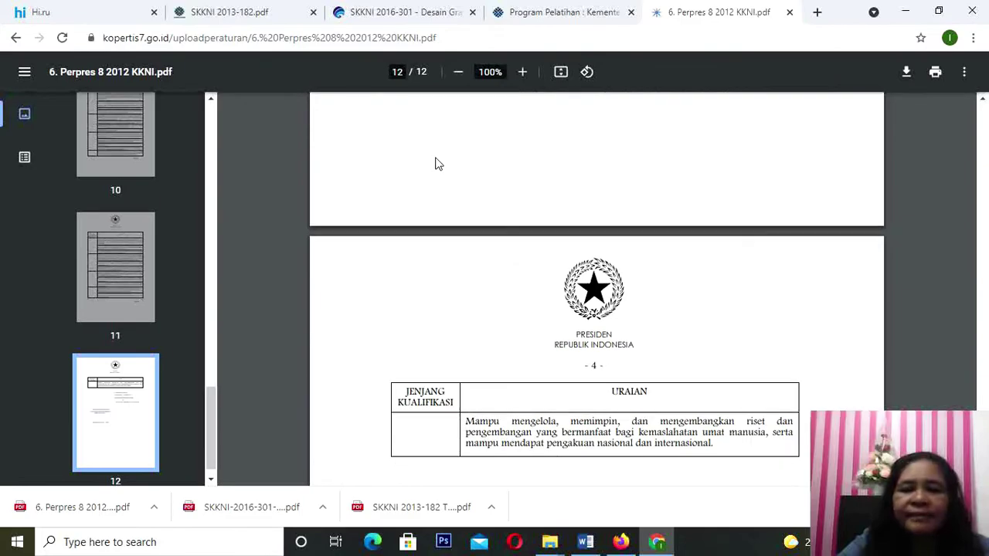
Step: Scroll back up to the level 1 and level 2 qualification rows on page 9
{"action": "scroll", "coordinate": [435, 163], "scroll_direction": "up", "scroll_amount": 16}
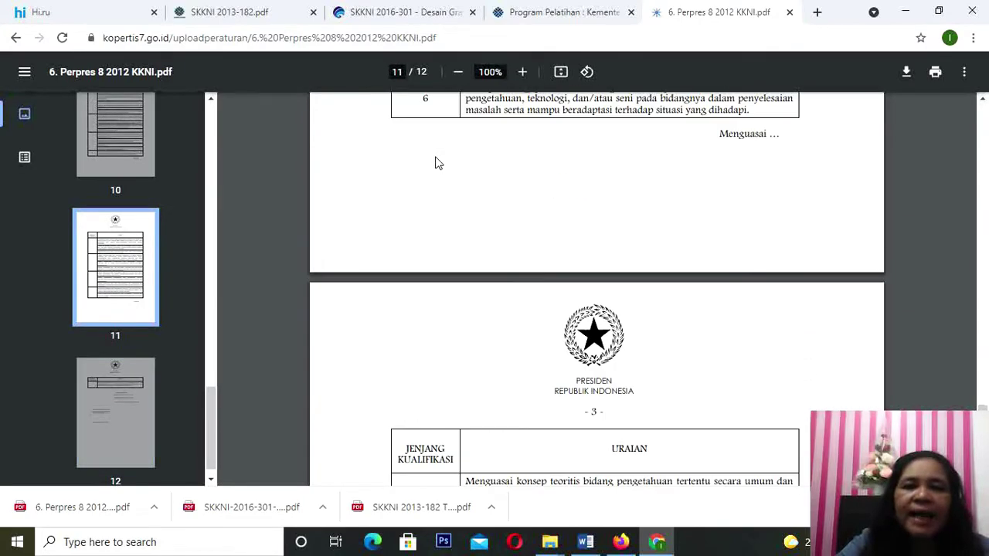
{"action": "scroll", "coordinate": [435, 162], "scroll_direction": "up", "scroll_amount": 10}
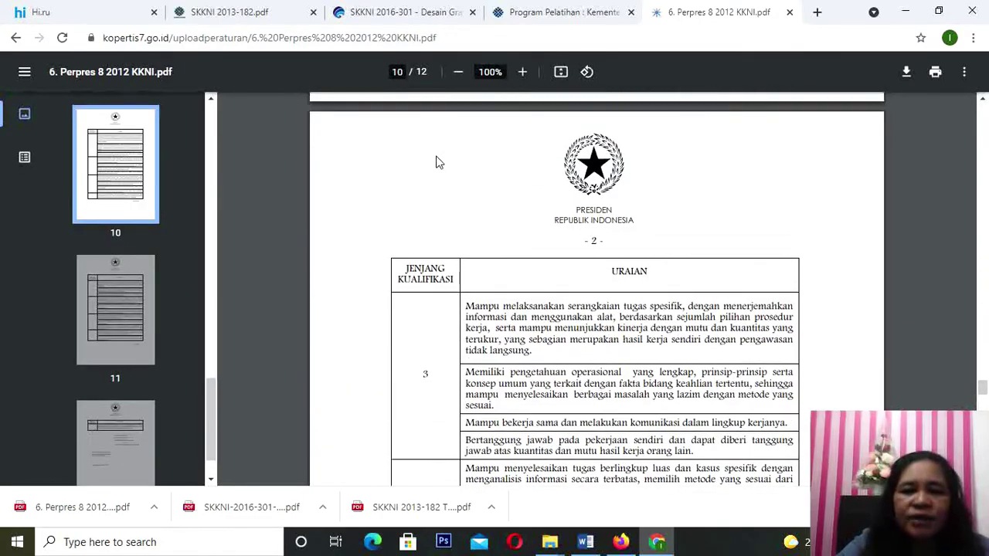
{"action": "scroll", "coordinate": [436, 163], "scroll_direction": "up", "scroll_amount": 3}
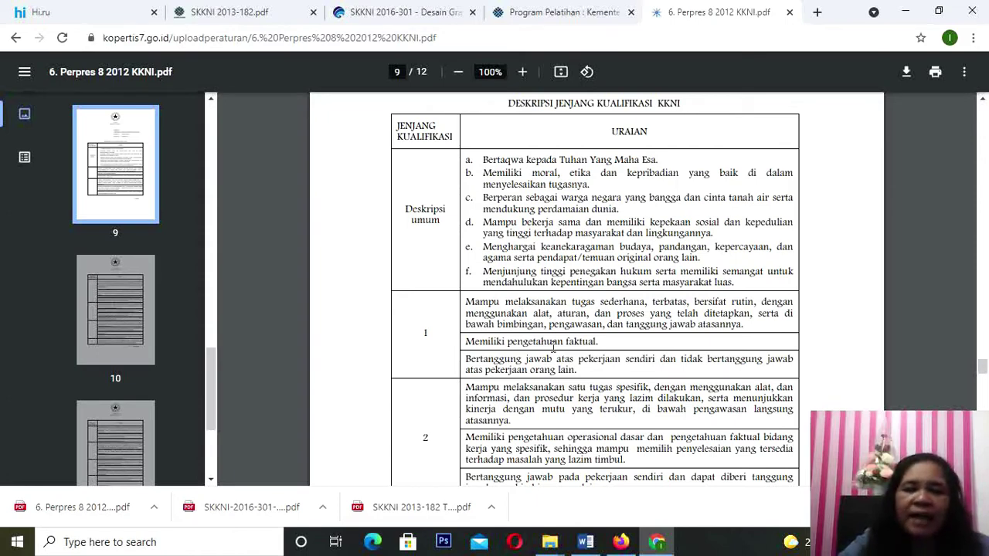
{"action": "scroll", "coordinate": [498, 332], "scroll_direction": "down", "scroll_amount": 1}
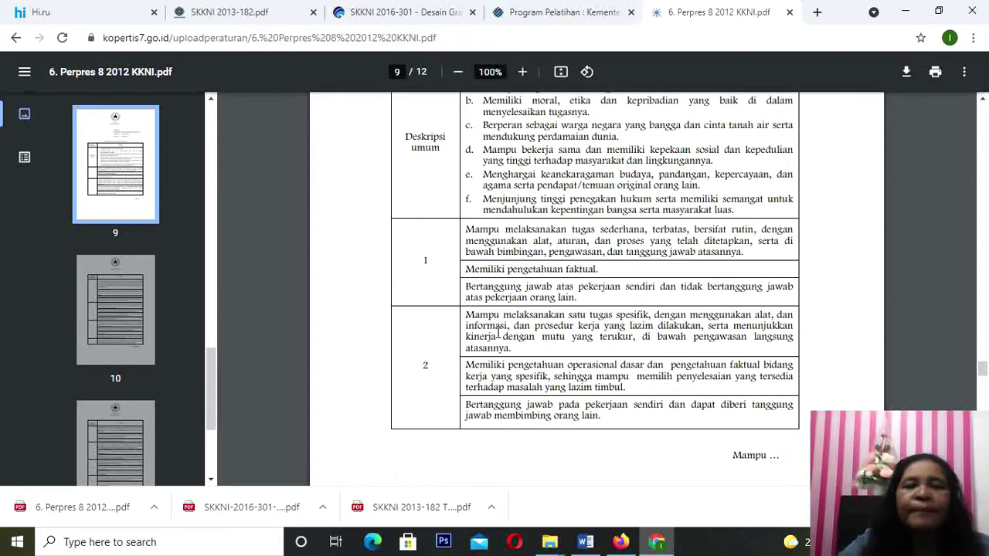
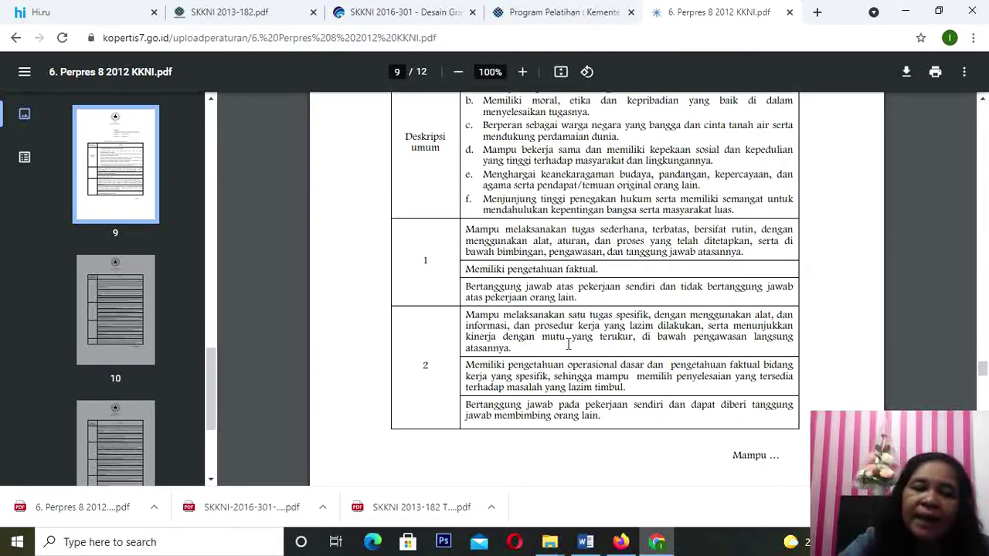
Step: Review the KKNI qualification-level table through page 12, then switch back to the Word form
{"action": "scroll", "coordinate": [494, 388], "scroll_direction": "down", "scroll_amount": 1}
{"action": "scroll", "coordinate": [494, 389], "scroll_direction": "down", "scroll_amount": 6}
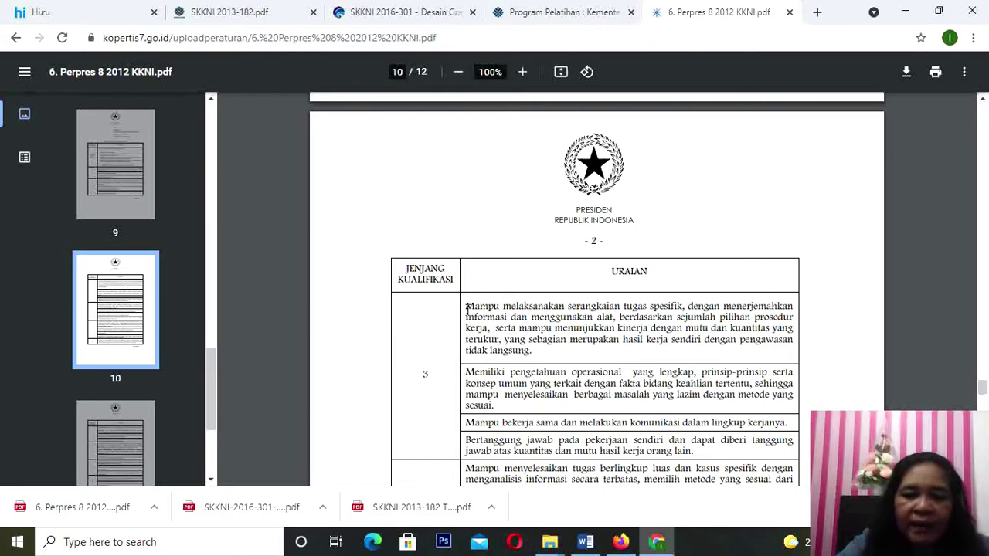
{"action": "scroll", "coordinate": [467, 309], "scroll_direction": "up", "scroll_amount": 5}
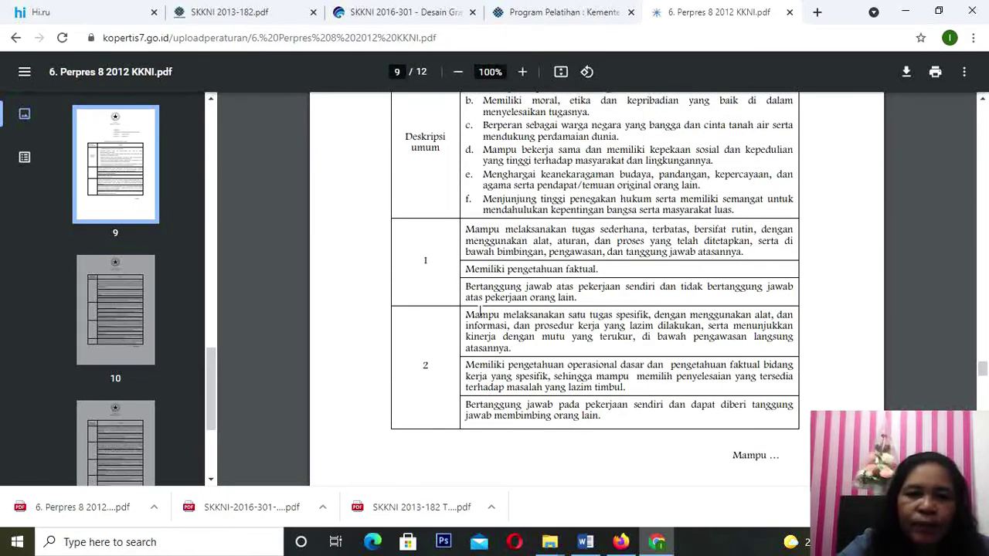
{"action": "scroll", "coordinate": [498, 321], "scroll_direction": "down", "scroll_amount": 8}
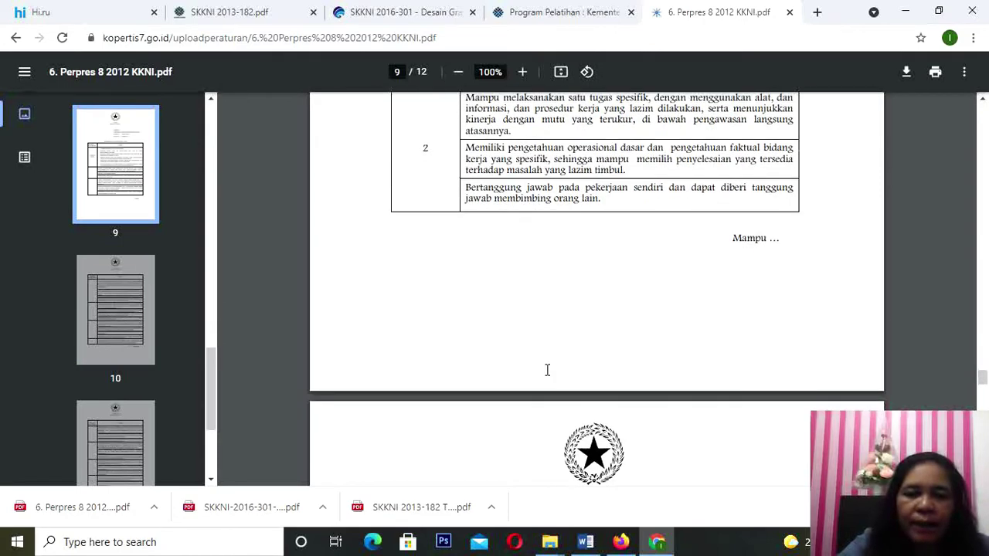
{"action": "scroll", "coordinate": [469, 334], "scroll_direction": "down", "scroll_amount": 4}
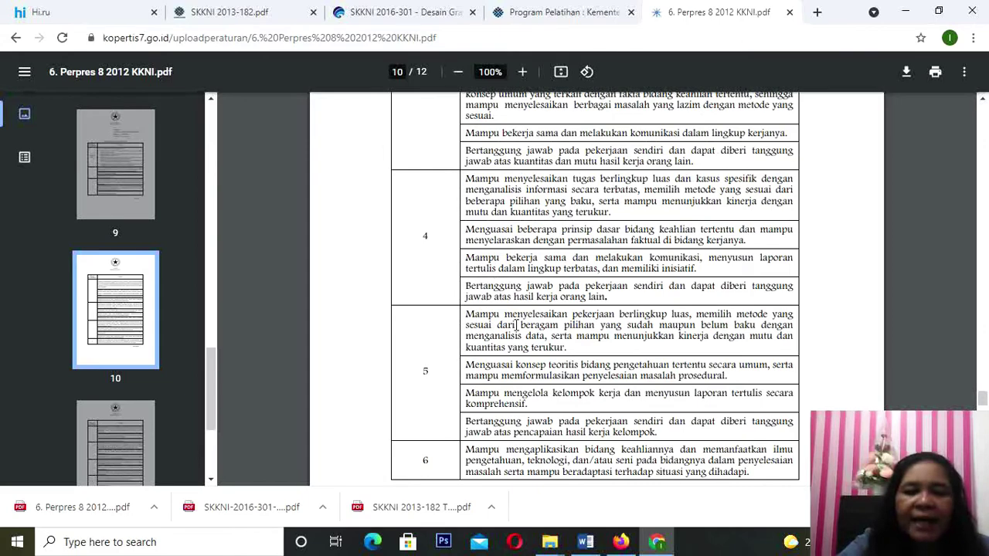
{"action": "scroll", "coordinate": [515, 326], "scroll_direction": "up", "scroll_amount": 4}
{"action": "scroll", "coordinate": [515, 326], "scroll_direction": "up", "scroll_amount": 15}
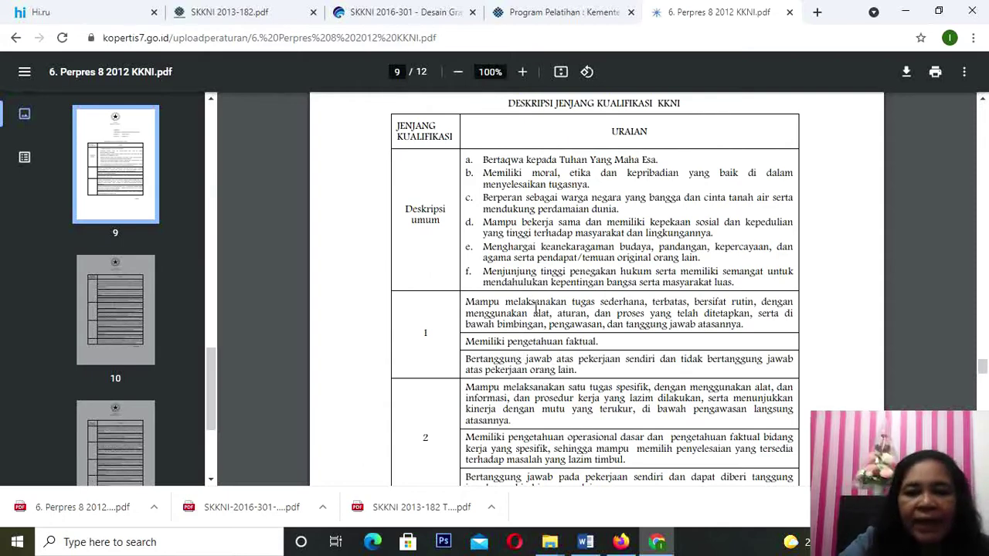
{"action": "scroll", "coordinate": [534, 311], "scroll_direction": "up", "scroll_amount": 1}
{"action": "scroll", "coordinate": [535, 311], "scroll_direction": "down", "scroll_amount": 8}
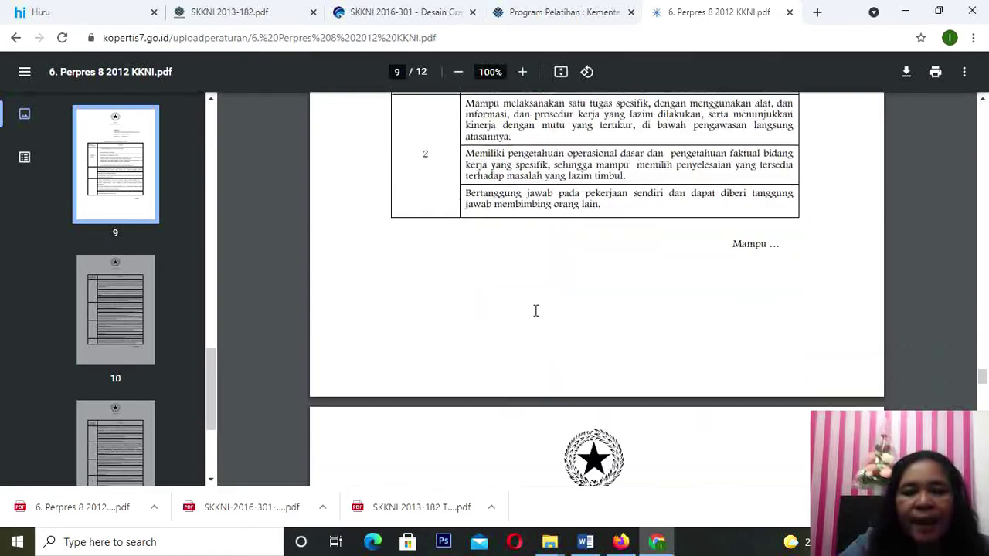
{"action": "scroll", "coordinate": [536, 312], "scroll_direction": "down", "scroll_amount": 15}
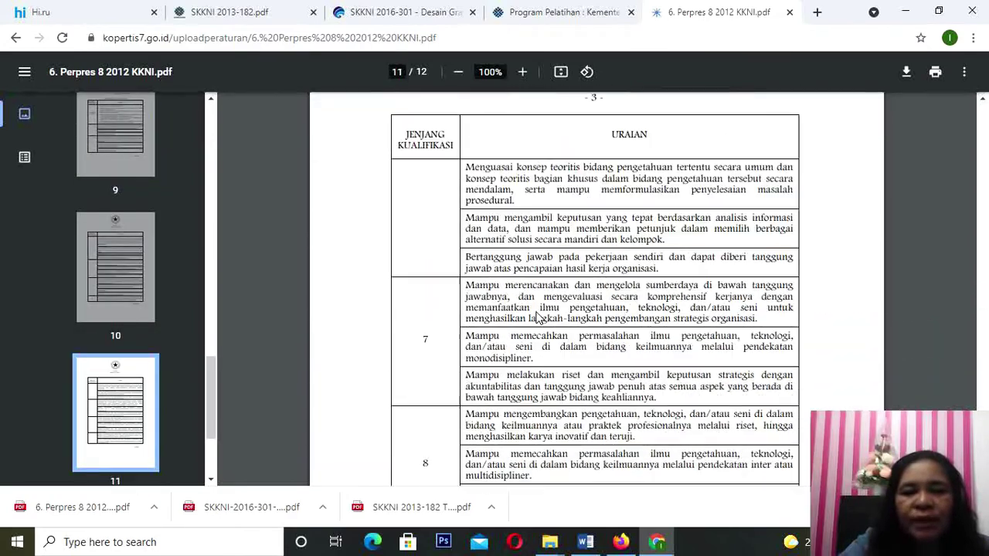
{"action": "scroll", "coordinate": [539, 318], "scroll_direction": "down", "scroll_amount": 3}
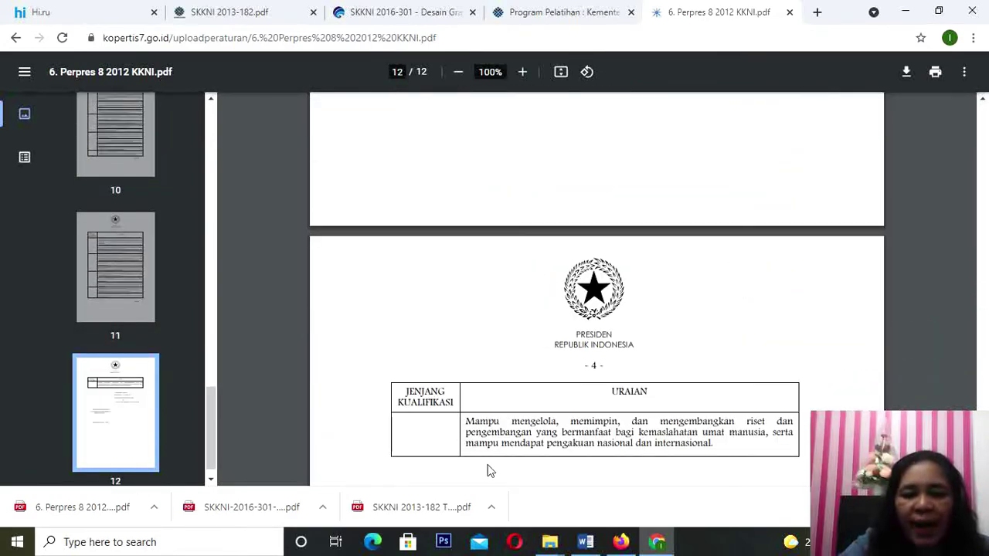
{"action": "left_click", "coordinate": [585, 543]}
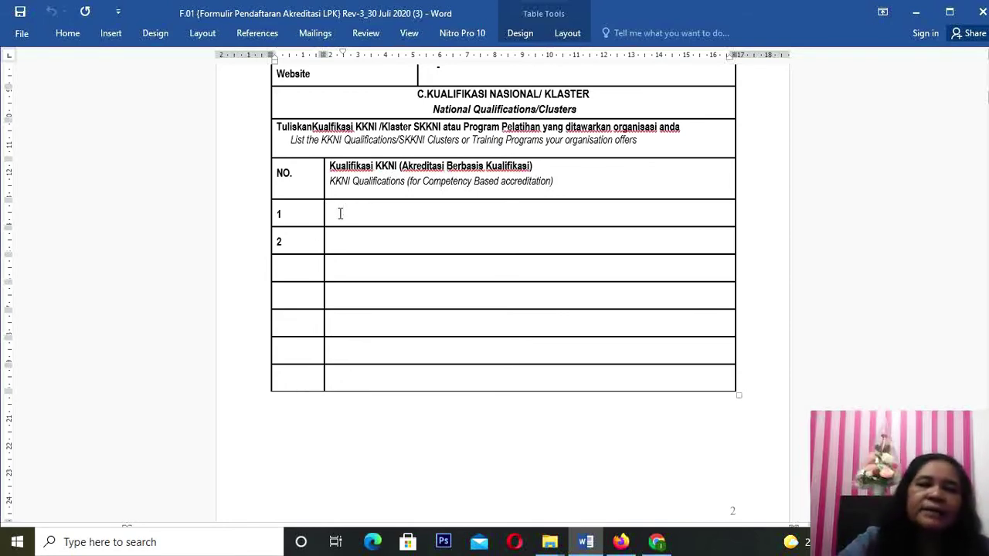
Step: Scroll the KKNI PDF back to page 1's title and Menetapkan decree, then return to Word
{"action": "left_click", "coordinate": [586, 543]}
{"action": "scroll", "coordinate": [585, 384], "scroll_direction": "up", "scroll_amount": 1}
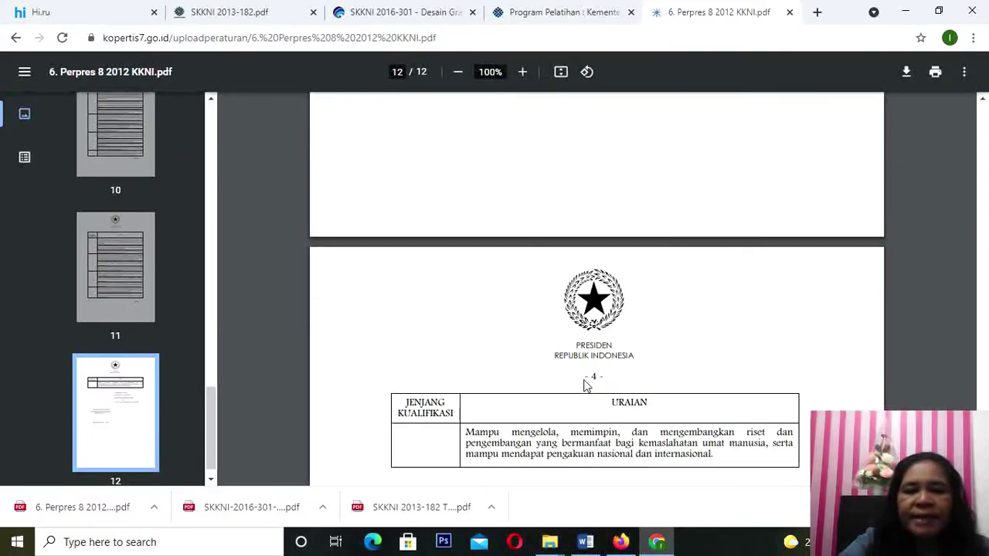
{"action": "scroll", "coordinate": [586, 384], "scroll_direction": "up", "scroll_amount": 15}
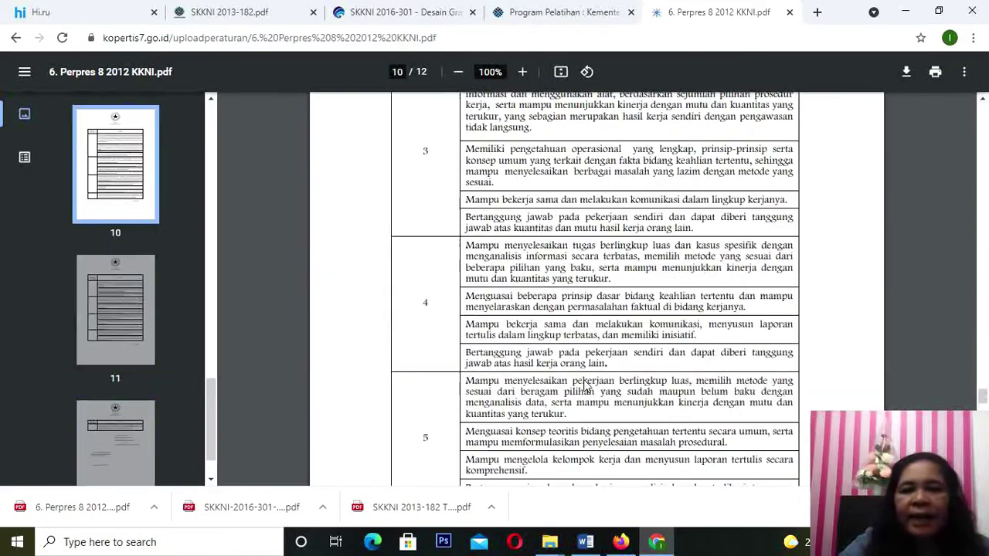
{"action": "scroll", "coordinate": [585, 384], "scroll_direction": "up", "scroll_amount": 20}
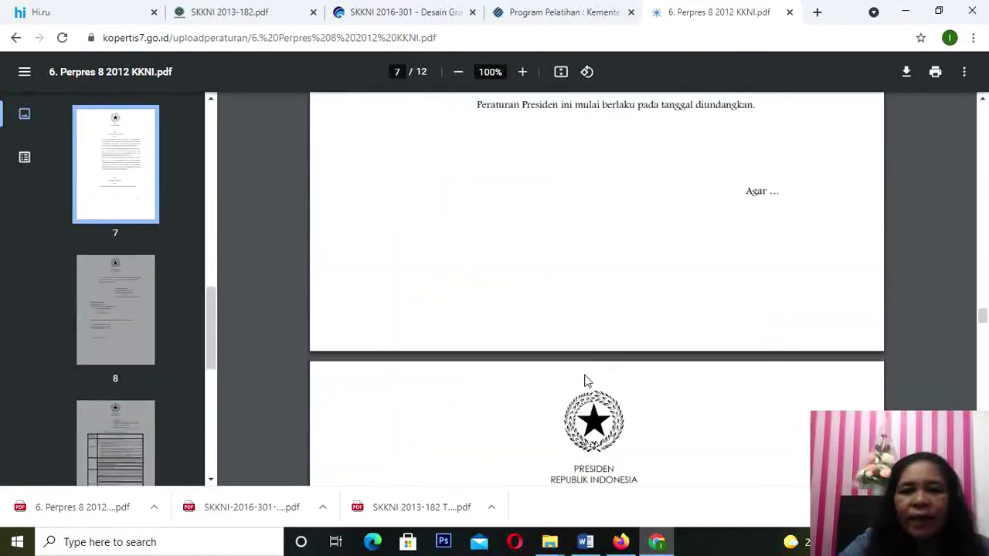
{"action": "scroll", "coordinate": [586, 381], "scroll_direction": "up", "scroll_amount": 20}
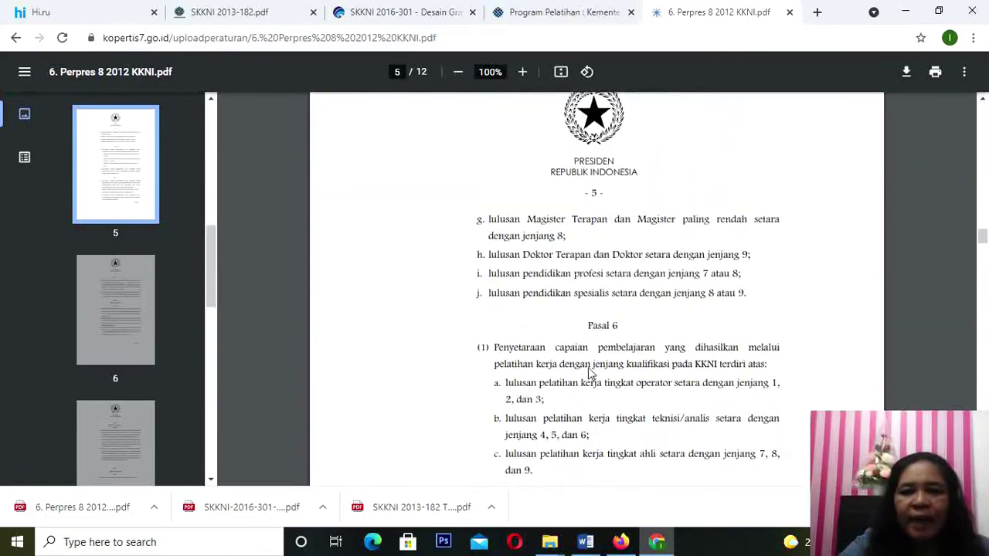
{"action": "scroll", "coordinate": [591, 374], "scroll_direction": "up", "scroll_amount": 20}
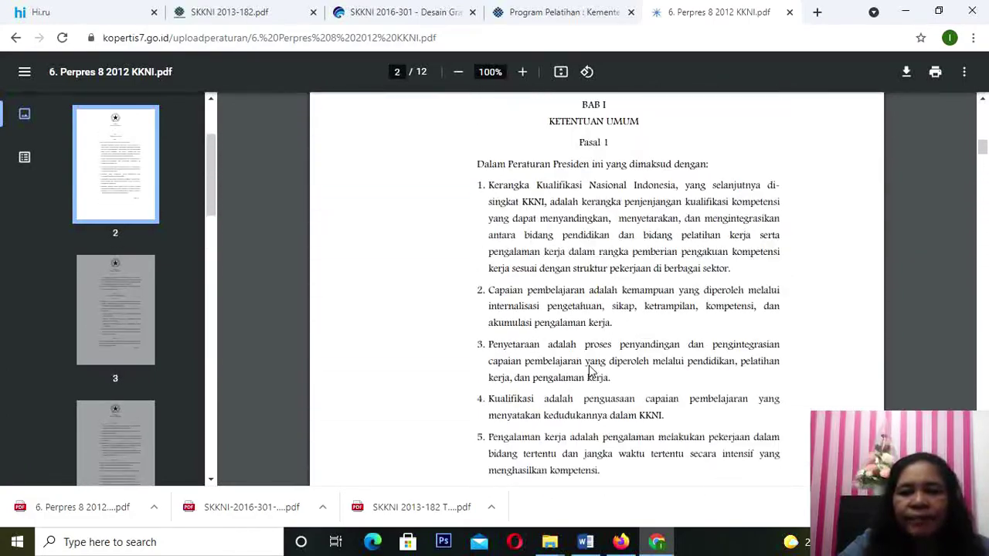
{"action": "scroll", "coordinate": [590, 369], "scroll_direction": "up", "scroll_amount": 10}
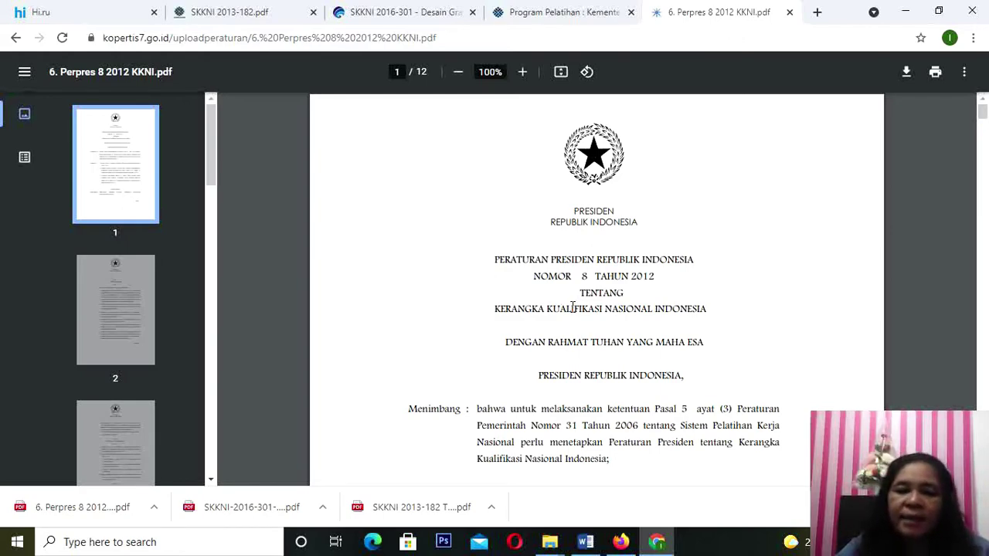
{"action": "scroll", "coordinate": [571, 307], "scroll_direction": "down", "scroll_amount": 2}
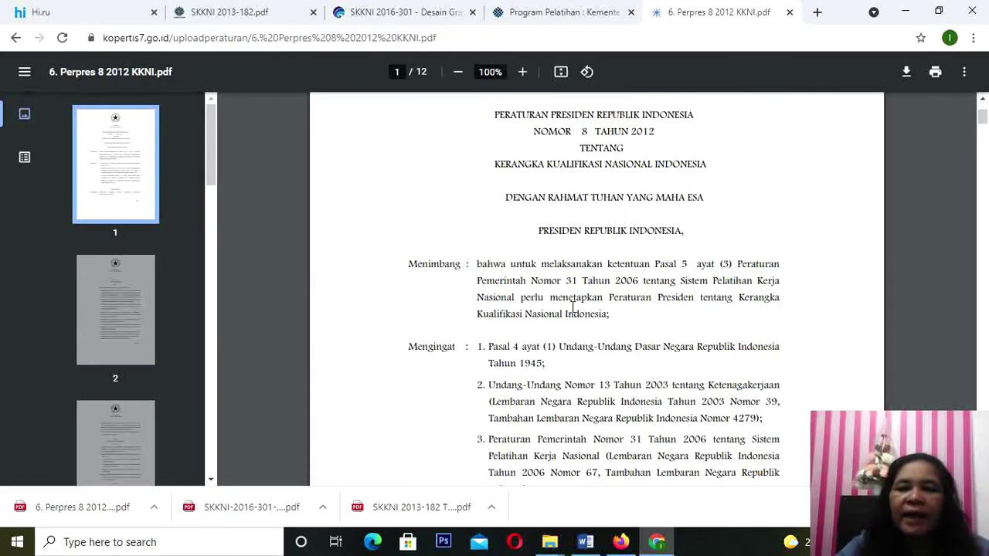
{"action": "scroll", "coordinate": [572, 308], "scroll_direction": "down", "scroll_amount": 4}
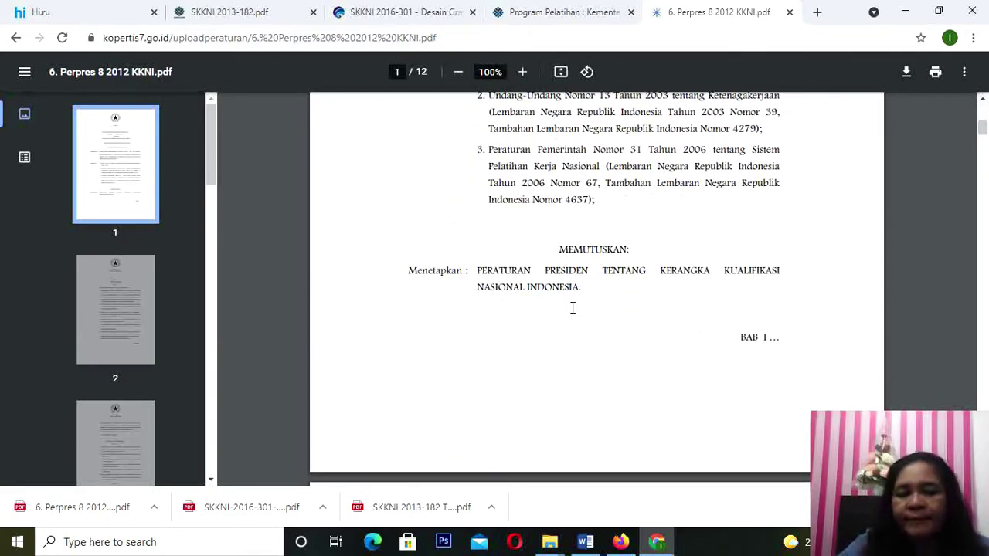
{"action": "left_click", "coordinate": [585, 543]}
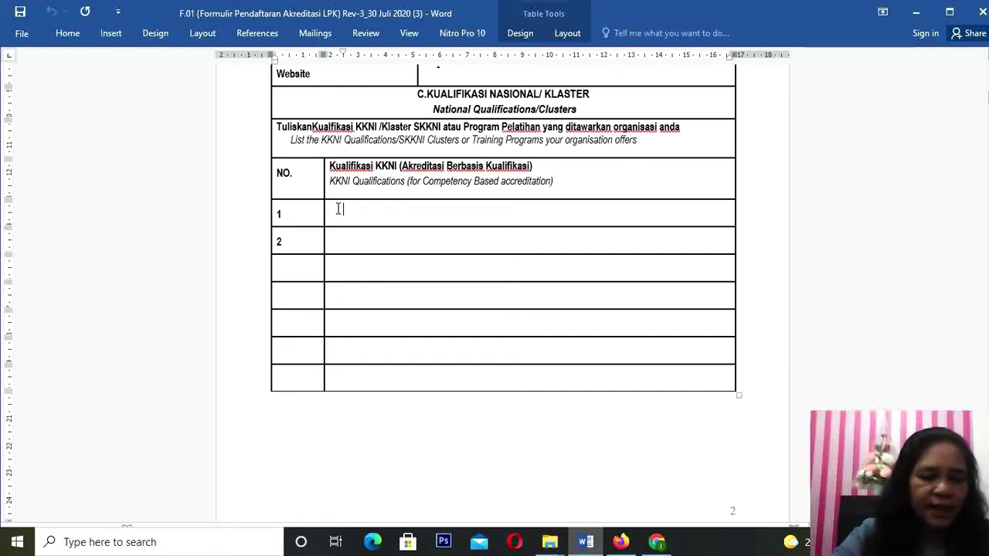
Step: Enter 'K-2 Teknisi Akuntansi' in row 1 and 'K-3 Teknisi Akuntansi' in row 2 of the KKNI table
{"action": "type", "text": "k"}
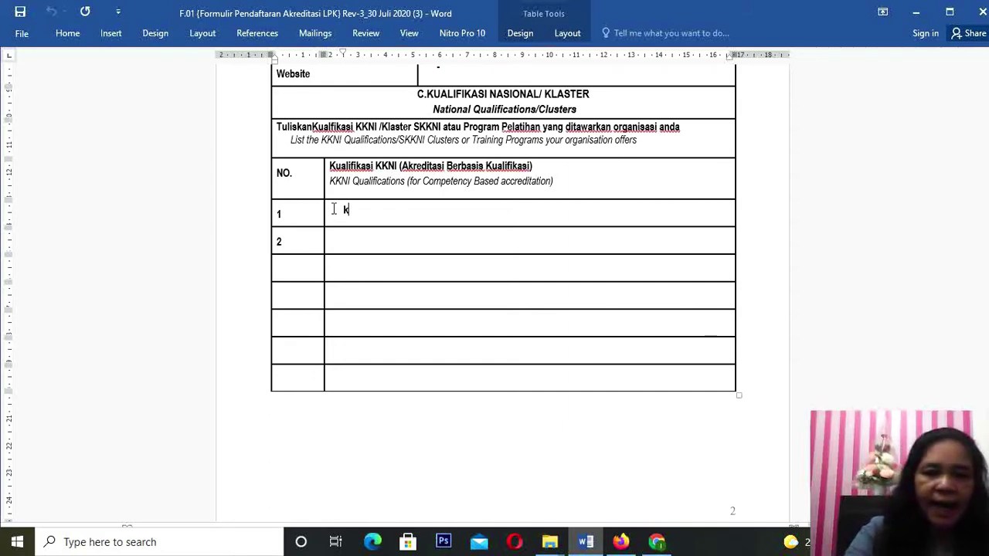
{"action": "key", "text": "BackSpace"}
{"action": "type", "text": "k"}
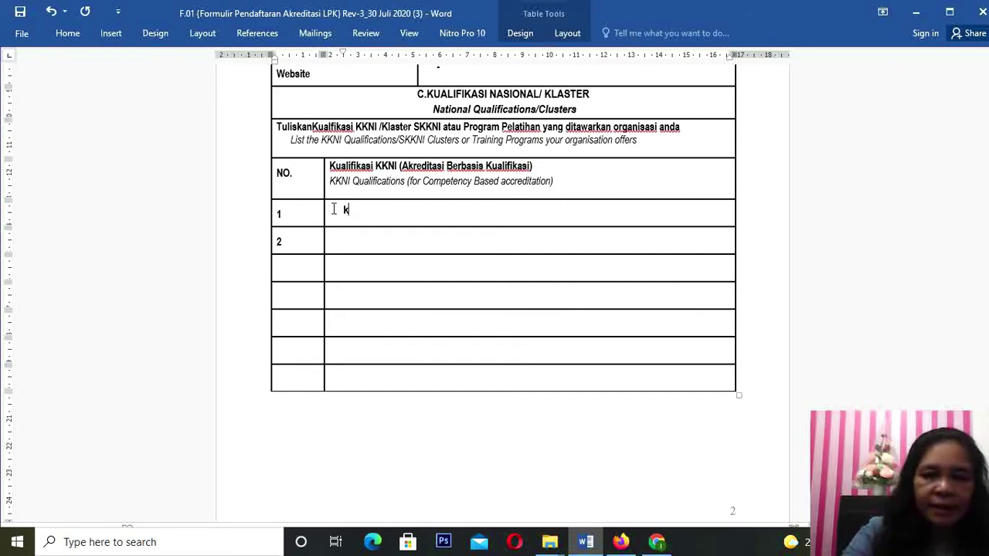
{"action": "key", "text": "BackSpace"}
{"action": "type", "text": "K"}
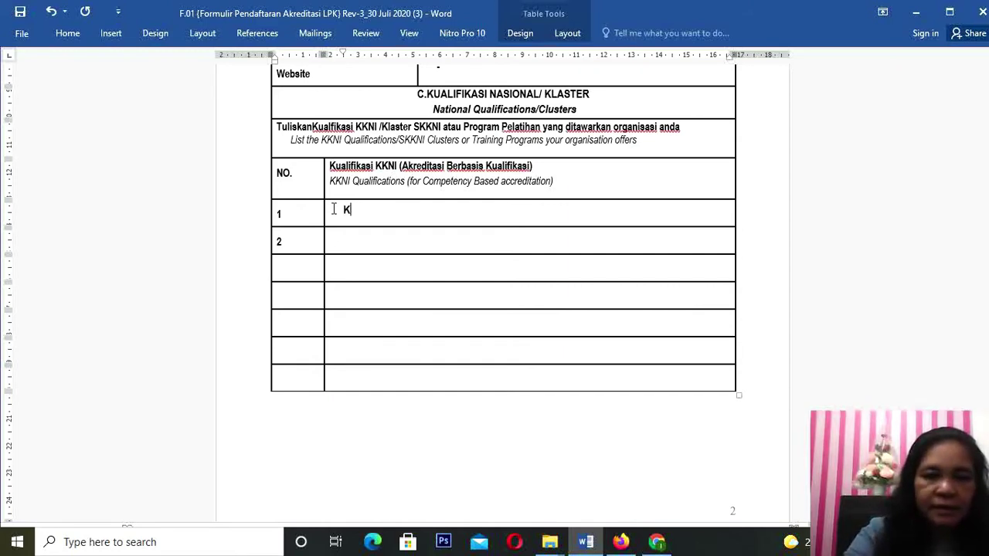
{"action": "type", "text": "-"}
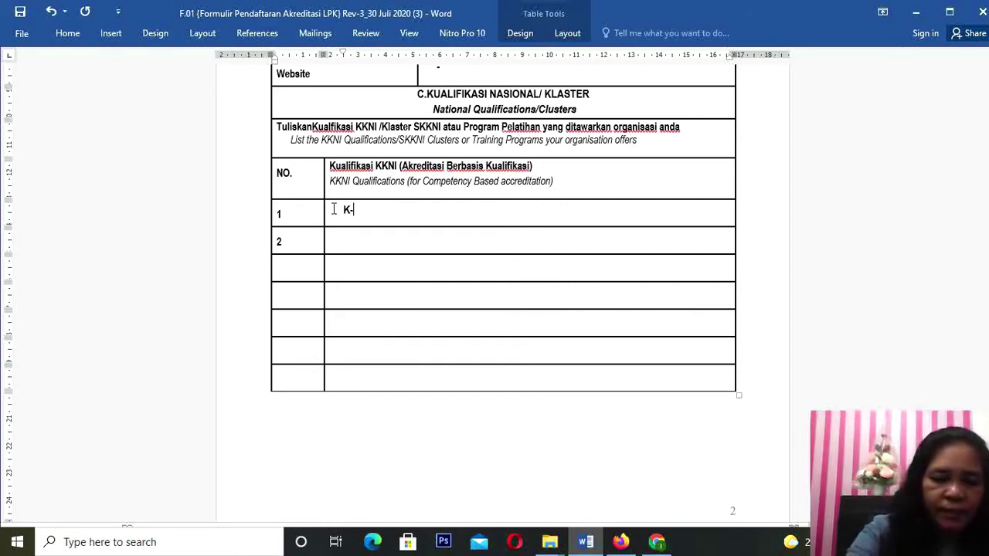
{"action": "type", "text": "2"}
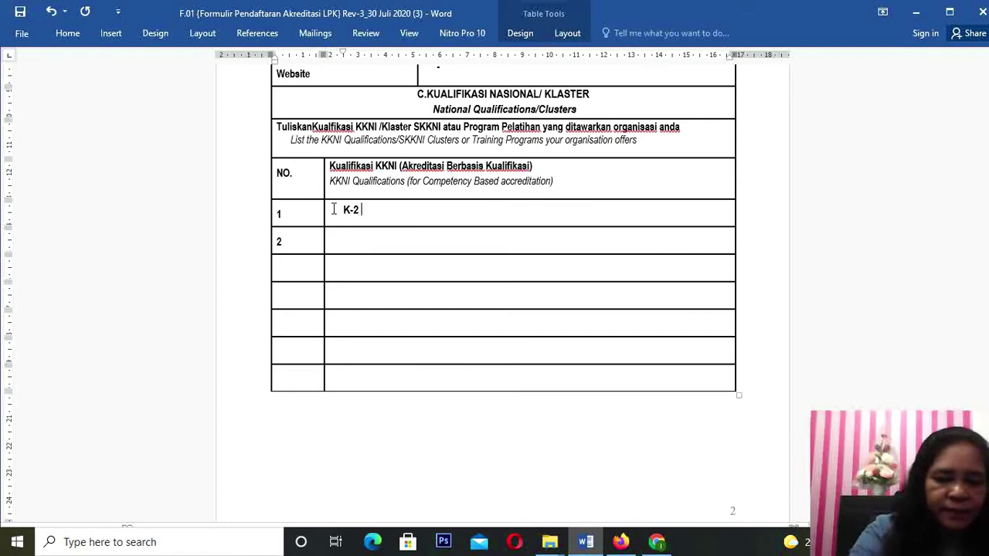
{"action": "type", "text": " t"}
{"action": "key", "text": "BackSpace"}
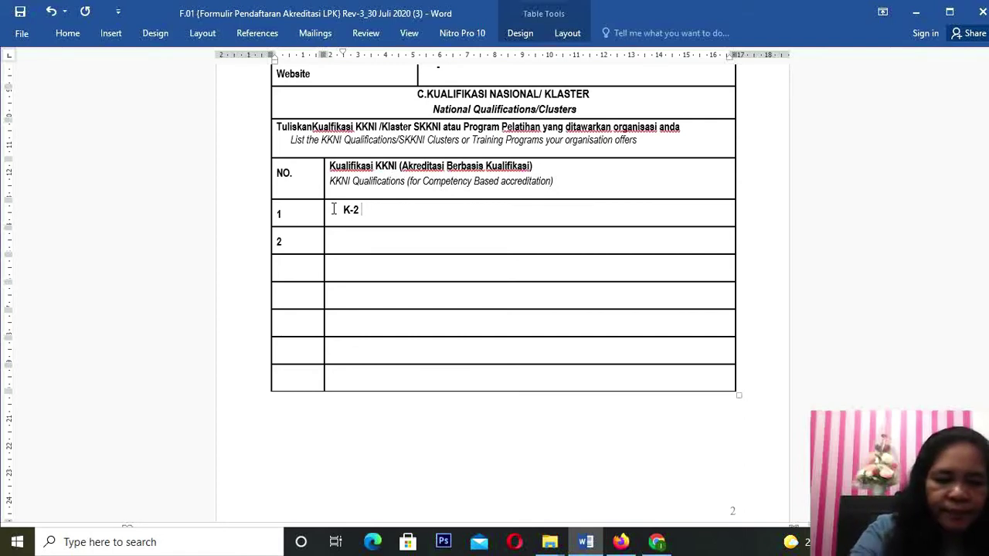
{"action": "type", "text": "teknis"}
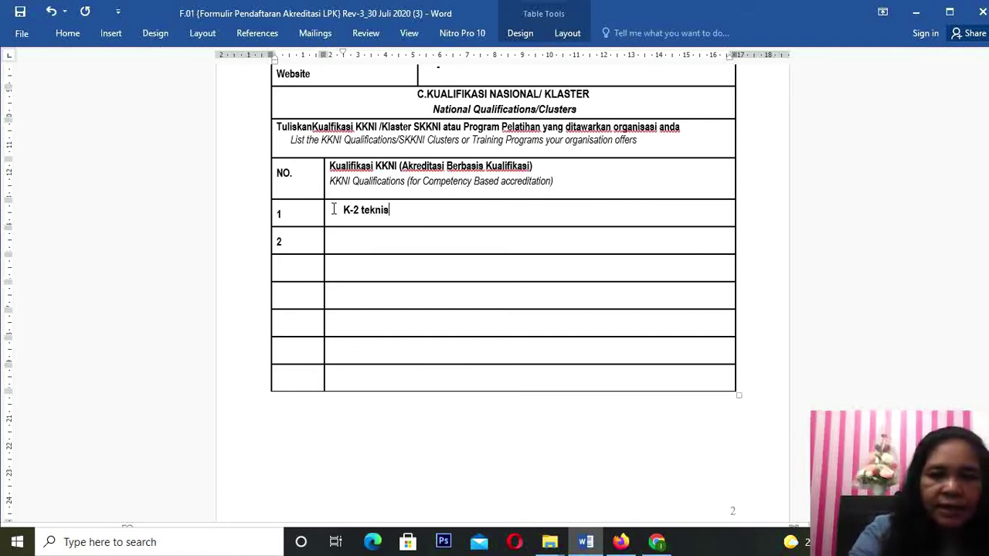
{"action": "type", "text": "i akun"}
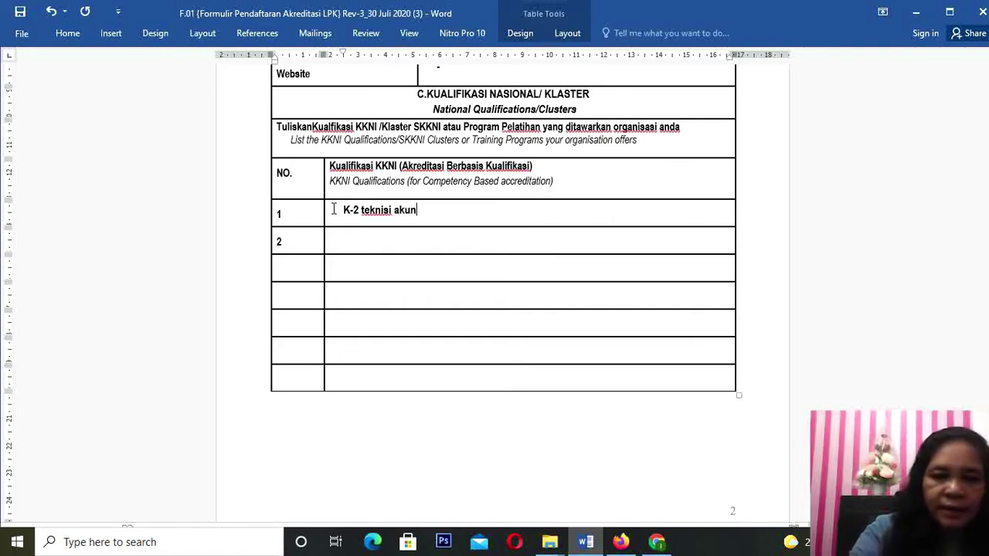
{"action": "type", "text": "tansi"}
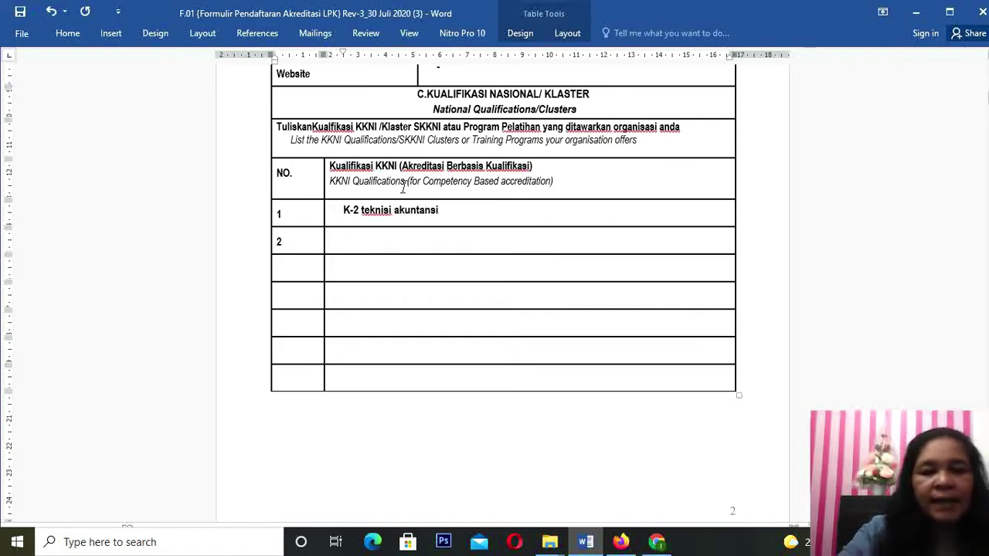
{"action": "left_click_drag", "start_coordinate": [371, 218], "coordinate": [441, 216]}
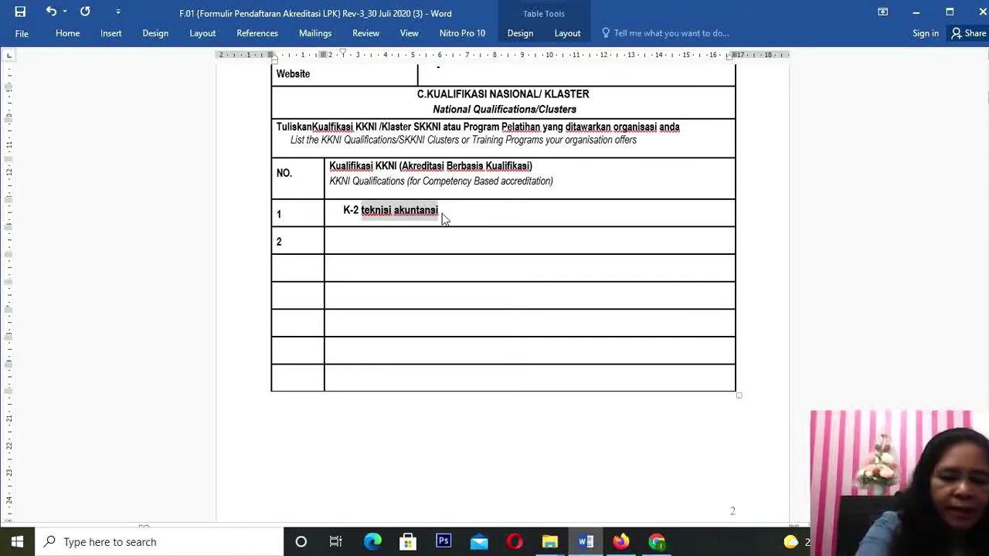
{"action": "key", "text": "shift+F3"}
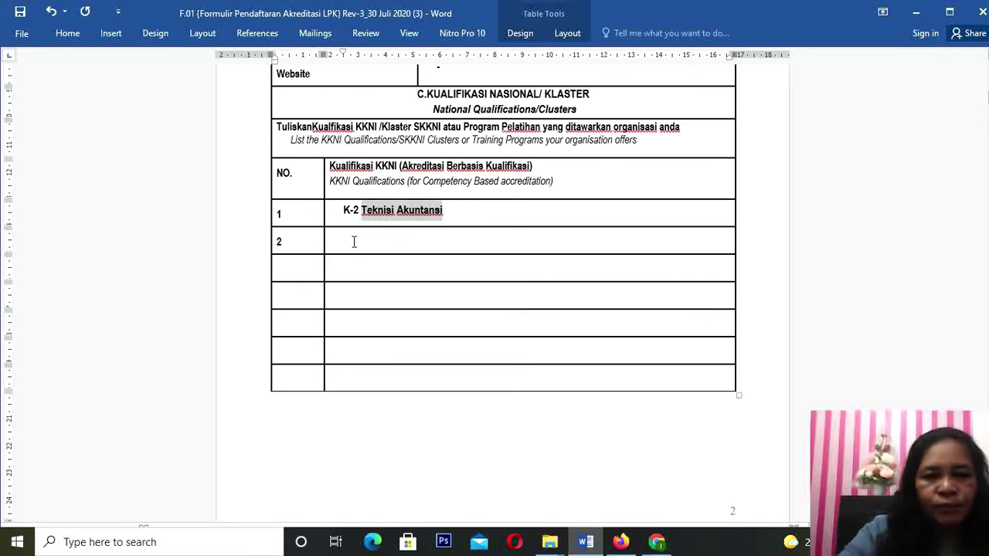
{"action": "left_click", "coordinate": [353, 237]}
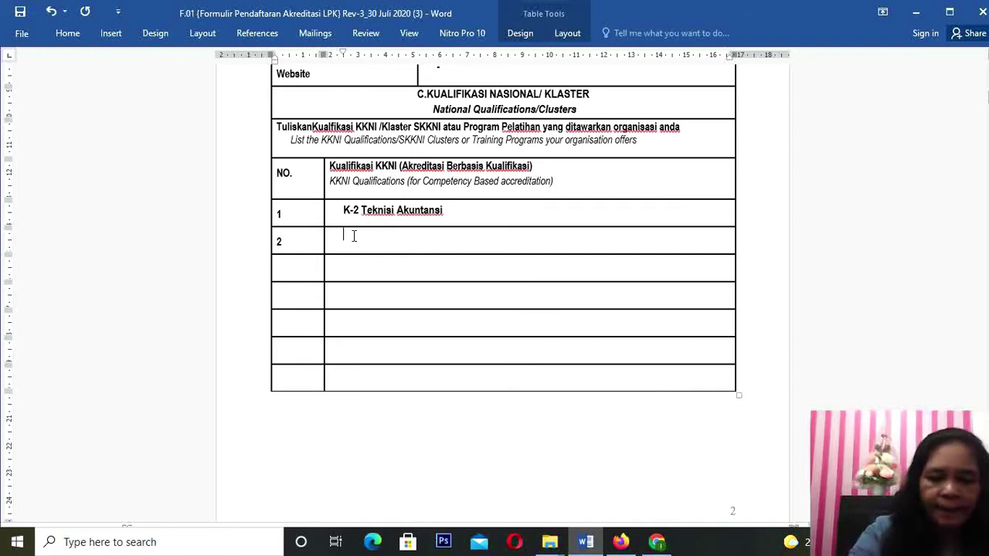
{"action": "type", "text": "K-3 T"}
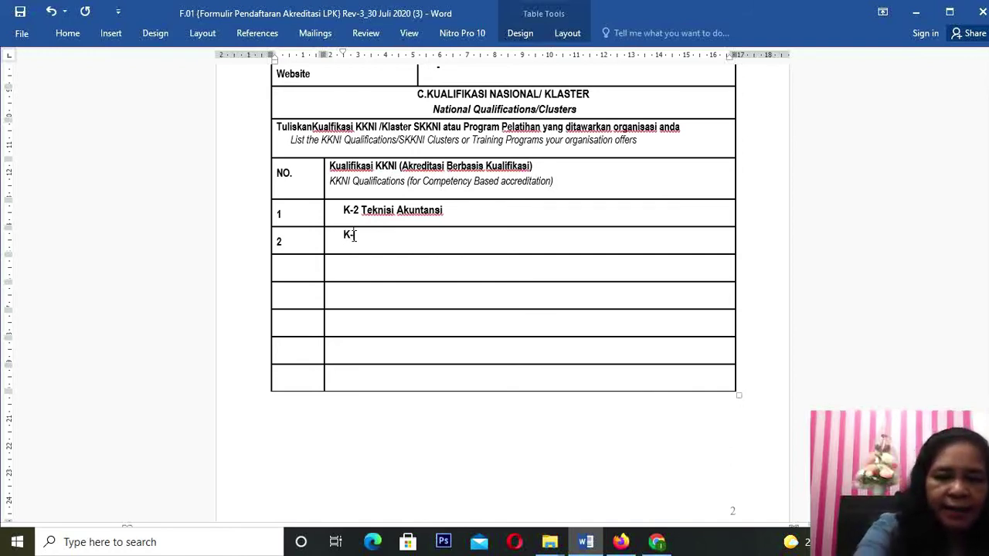
{"action": "type", "text": "e"}
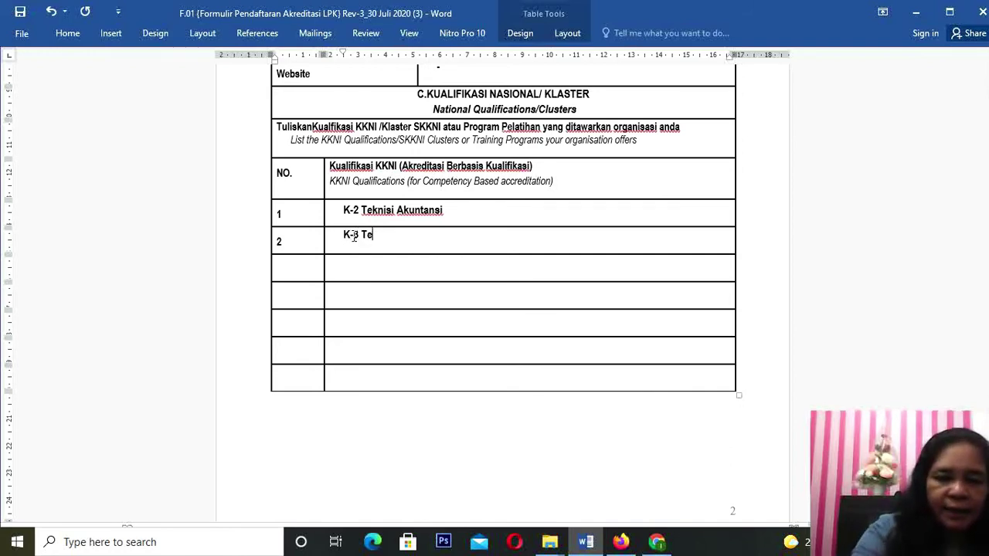
{"action": "type", "text": "knisi A"}
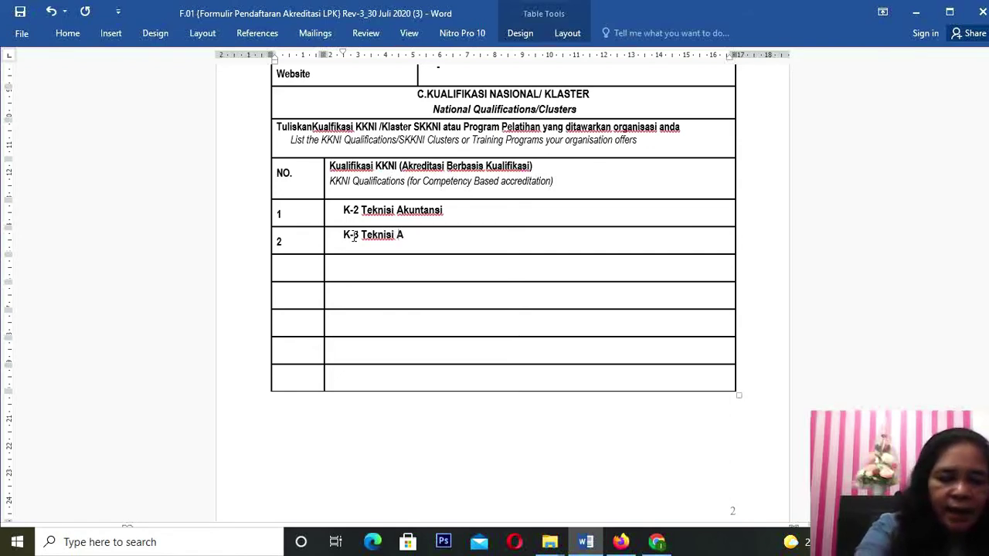
{"action": "type", "text": "kuntansi"}
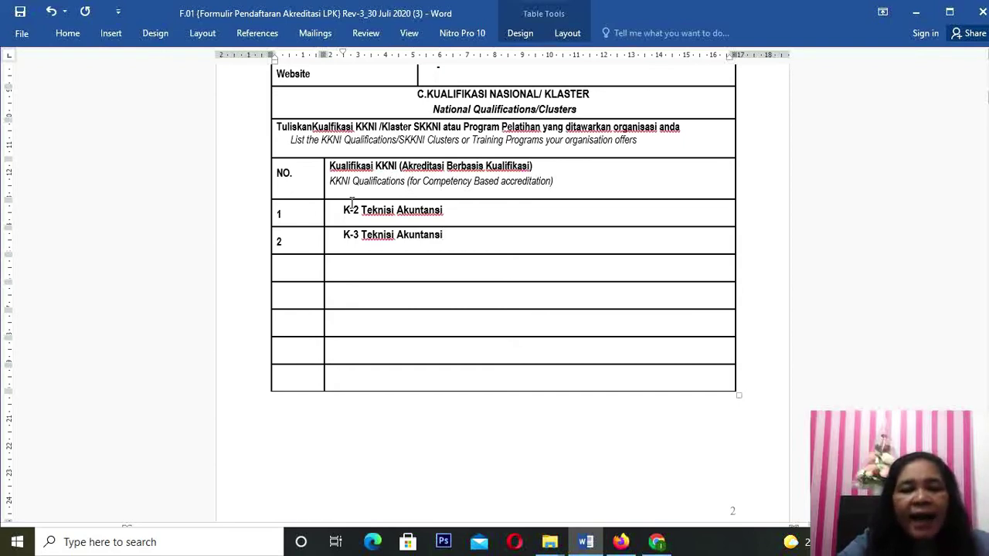
Step: Scroll down to the Klaster SKKNI table and put the cursor in its first row
{"action": "scroll", "coordinate": [361, 309], "scroll_direction": "down", "scroll_amount": 1}
{"action": "scroll", "coordinate": [361, 309], "scroll_direction": "down", "scroll_amount": 1}
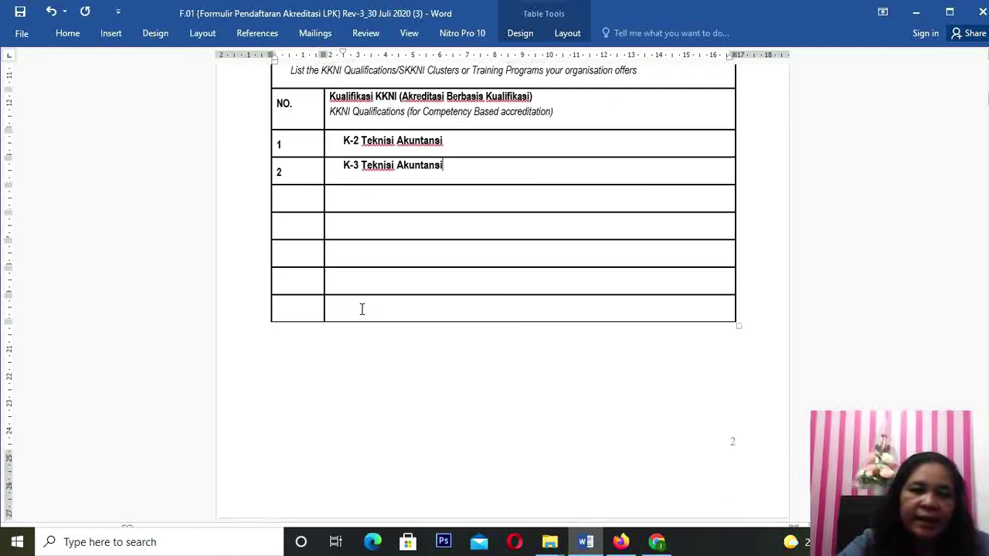
{"action": "scroll", "coordinate": [362, 311], "scroll_direction": "down", "scroll_amount": 5}
{"action": "scroll", "coordinate": [364, 315], "scroll_direction": "down", "scroll_amount": 4}
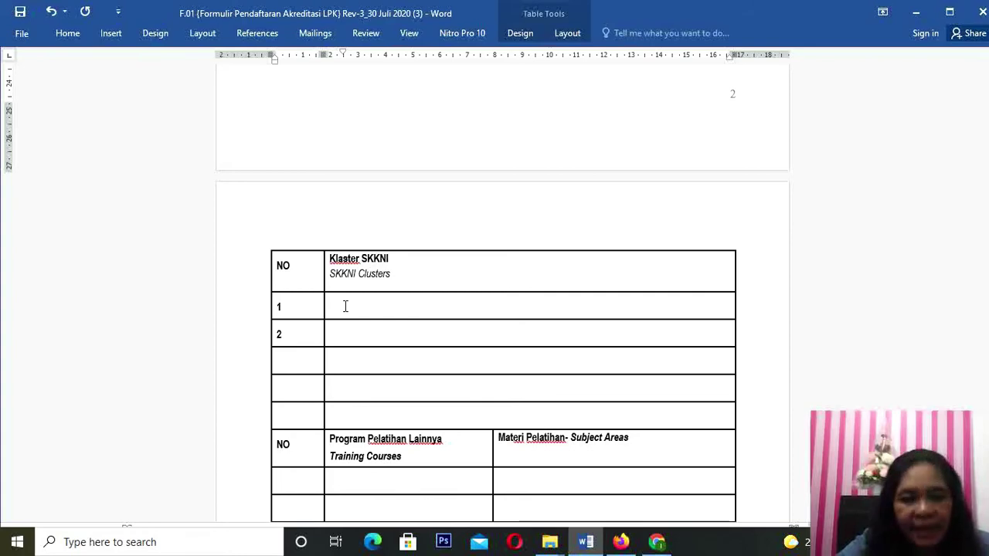
{"action": "scroll", "coordinate": [345, 307], "scroll_direction": "up", "scroll_amount": 6}
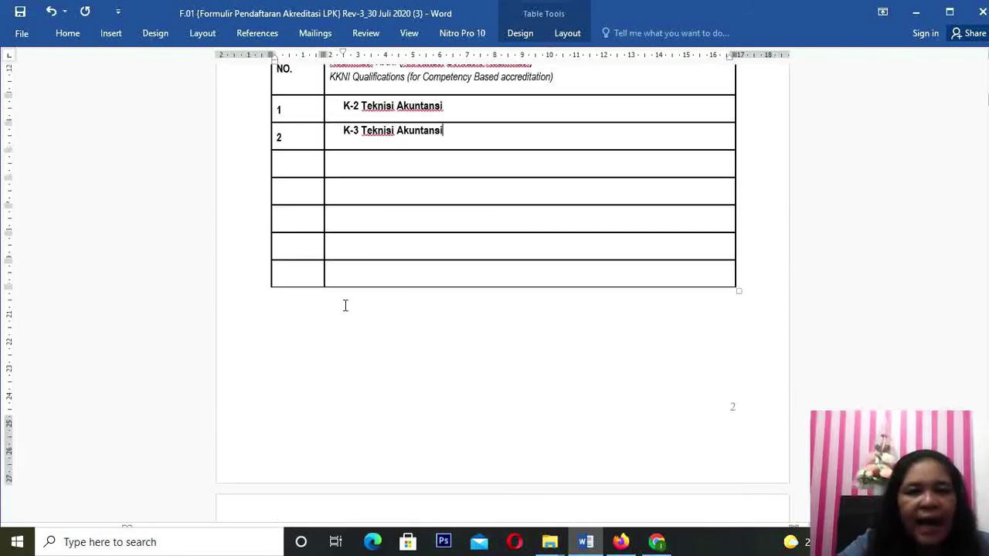
{"action": "scroll", "coordinate": [346, 307], "scroll_direction": "up", "scroll_amount": 1}
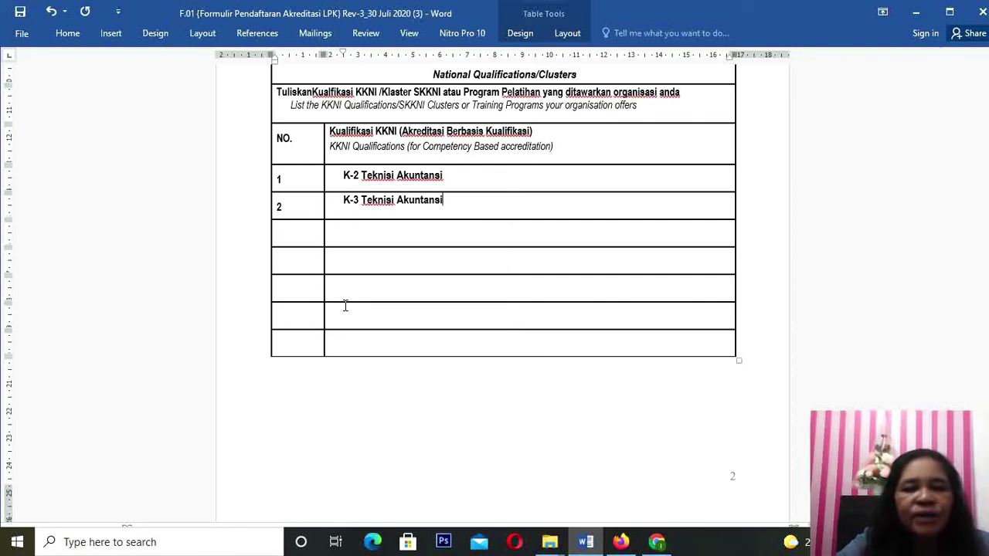
{"action": "scroll", "coordinate": [346, 306], "scroll_direction": "down", "scroll_amount": 6}
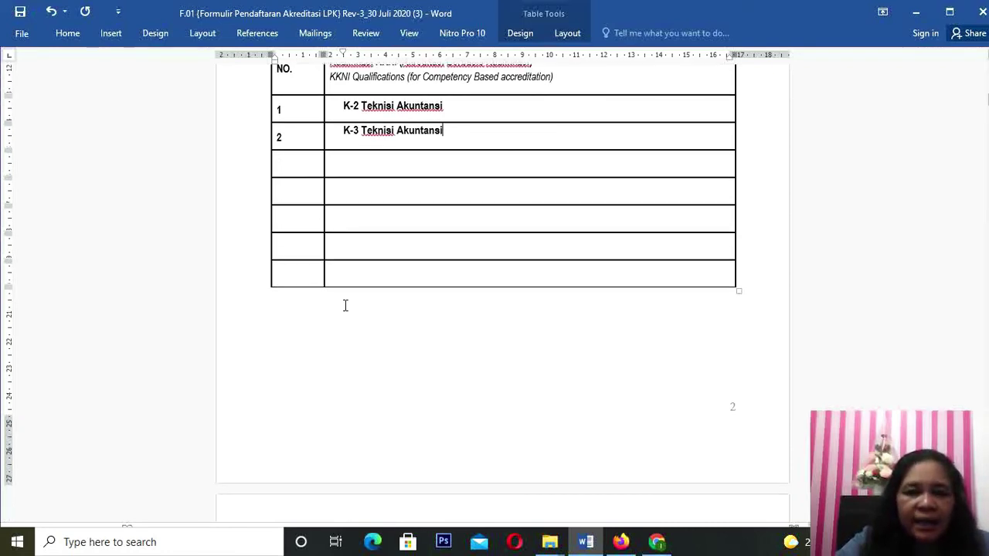
{"action": "scroll", "coordinate": [344, 304], "scroll_direction": "down", "scroll_amount": 3}
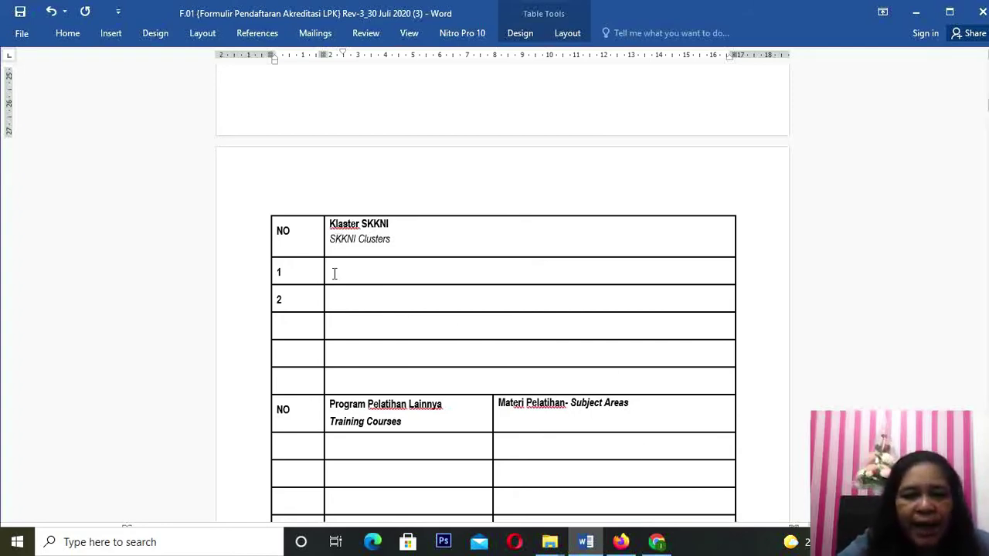
{"action": "left_click", "coordinate": [340, 269]}
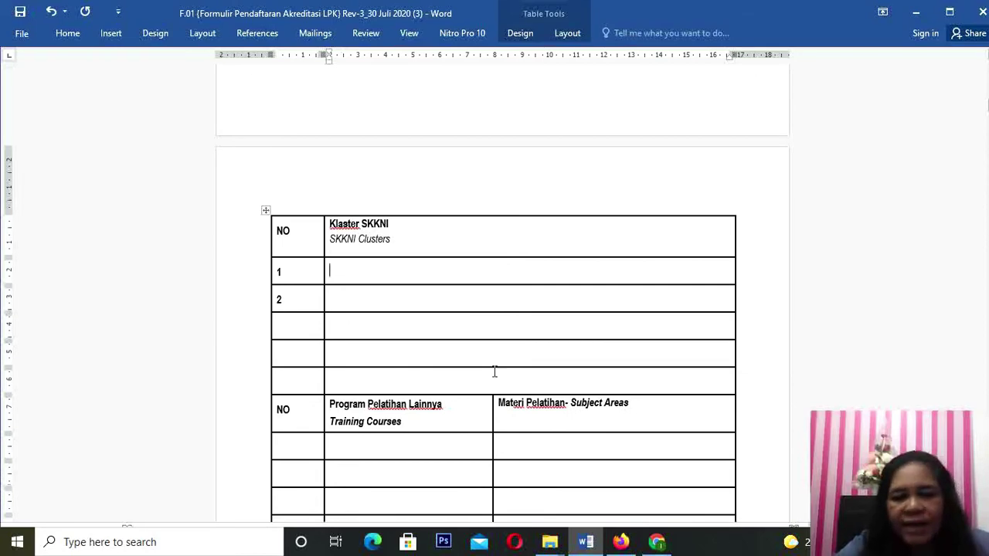
Step: Open the downloaded SKKNI 2016-301 PDF from Chrome's downloads bar
{"action": "left_click", "coordinate": [655, 543]}
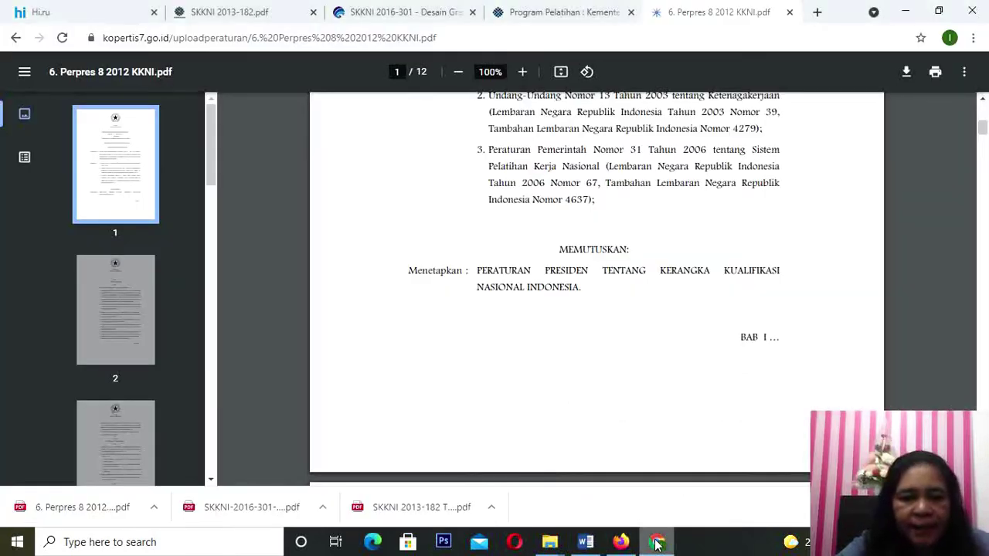
{"action": "left_click", "coordinate": [323, 509]}
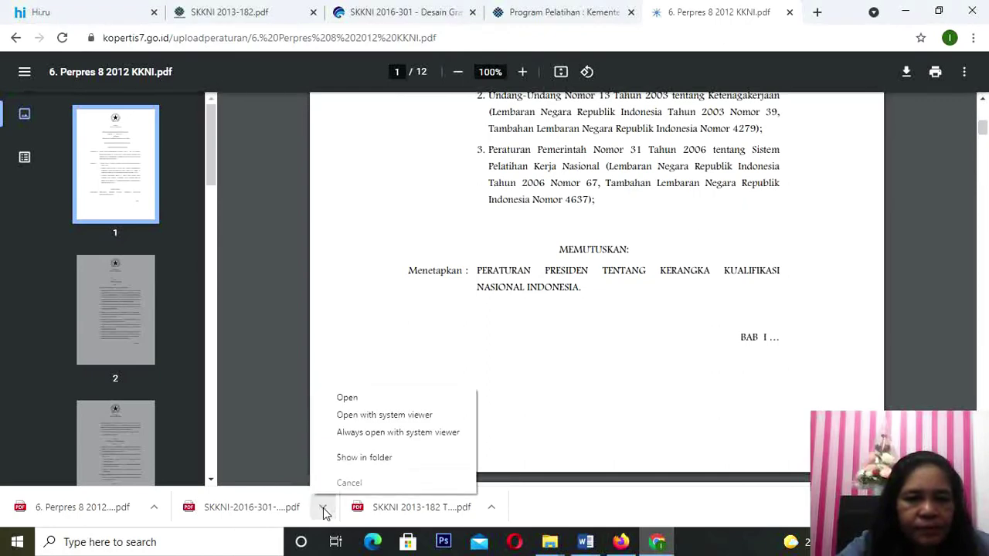
{"action": "left_click", "coordinate": [349, 399]}
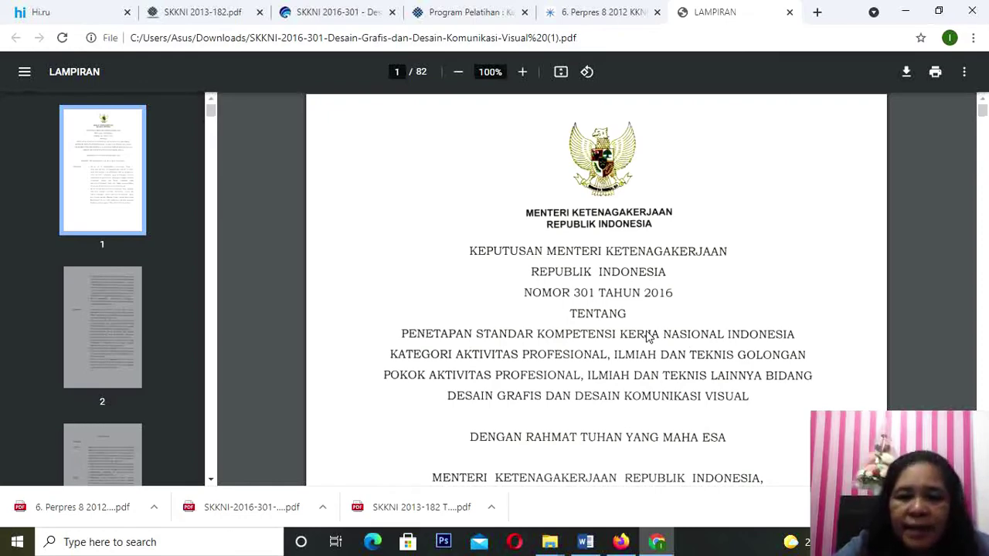
Step: Open the downloaded SKKNI 2013-182 Teknisi Akuntansi PDF in Chrome as well
{"action": "left_click", "coordinate": [662, 544]}
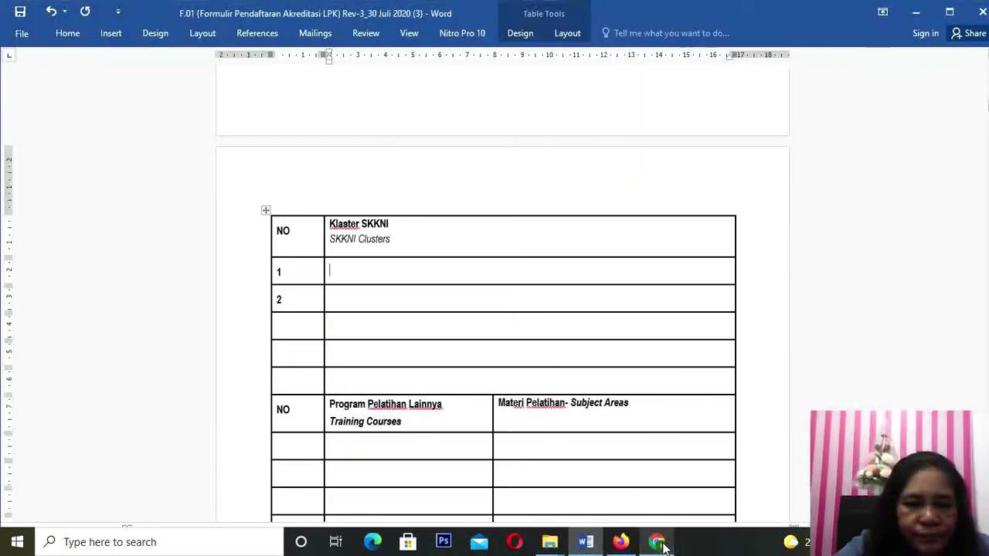
{"action": "left_click", "coordinate": [661, 545]}
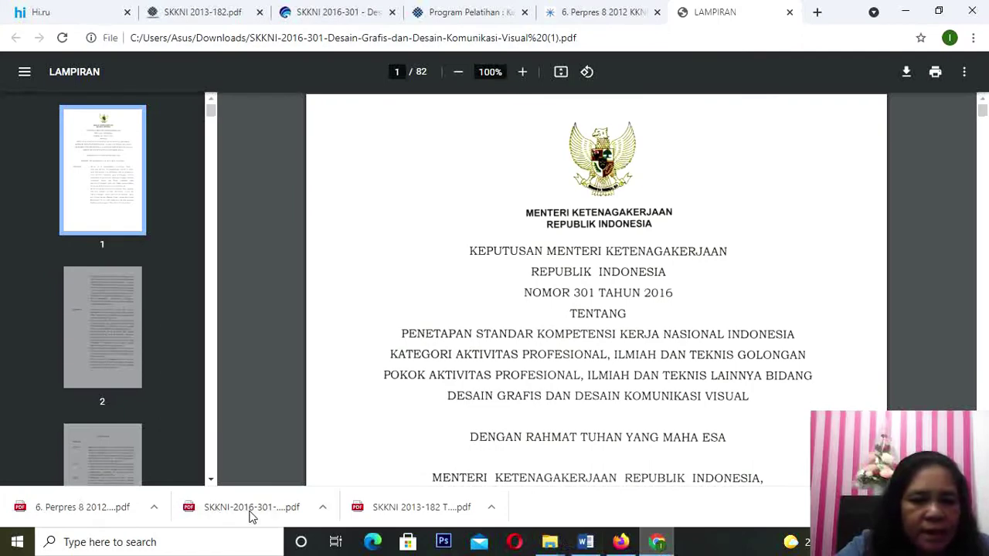
{"action": "left_click", "coordinate": [491, 508]}
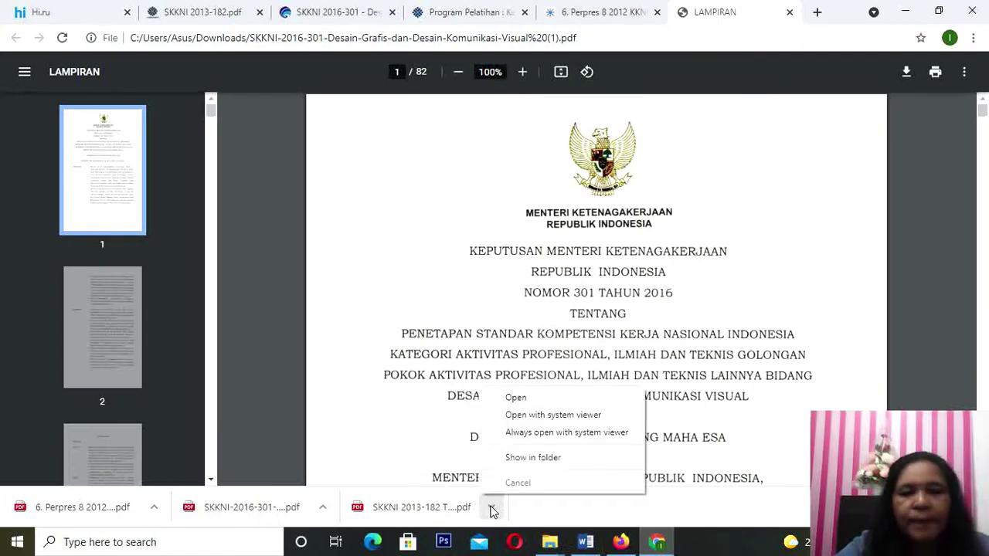
{"action": "left_click", "coordinate": [516, 398]}
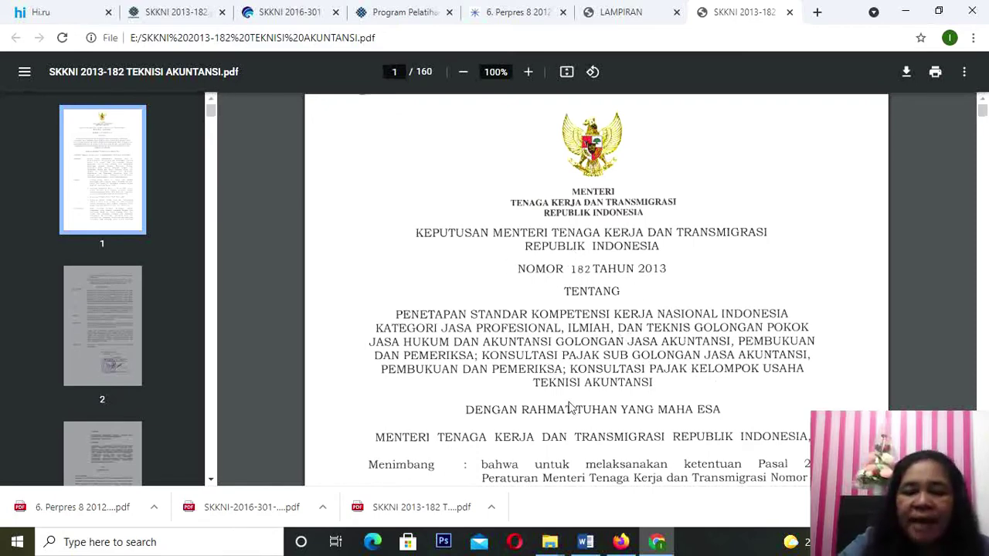
Step: Scroll the SKKNI 2013-182 PDF to page 20's Kualifikasi II Teknisi Akuntansi Yunior unit list
{"action": "left_click", "coordinate": [586, 544]}
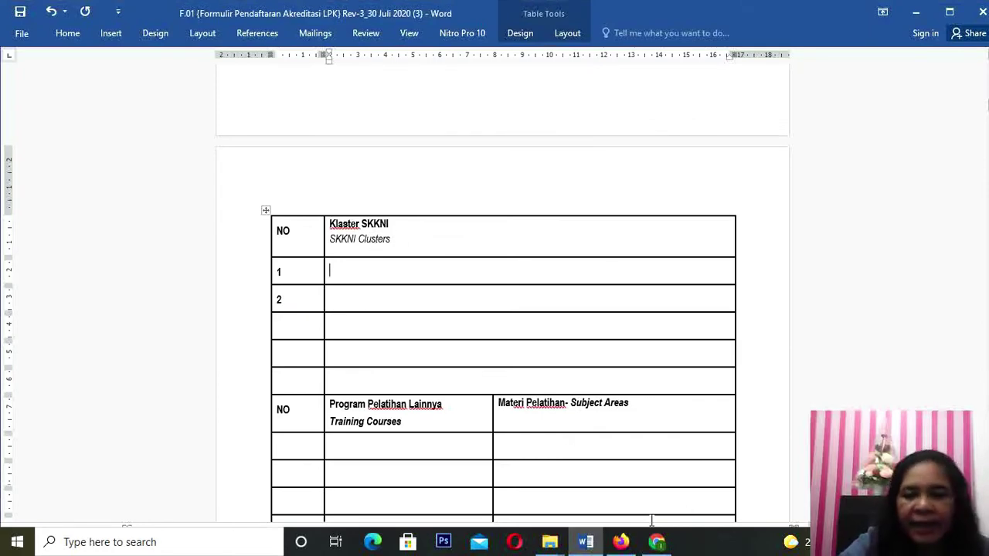
{"action": "left_click", "coordinate": [657, 544]}
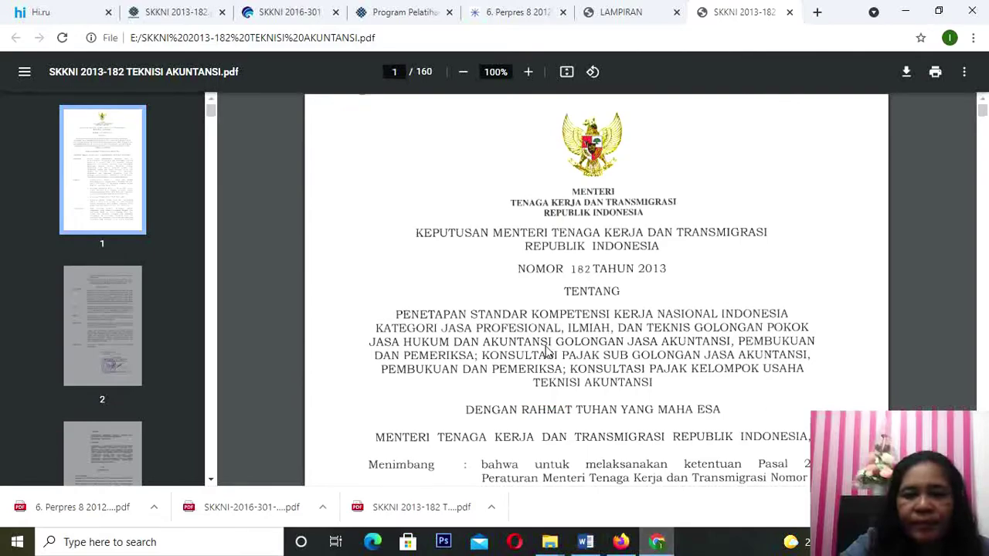
{"action": "scroll", "coordinate": [549, 359], "scroll_direction": "down", "scroll_amount": 10}
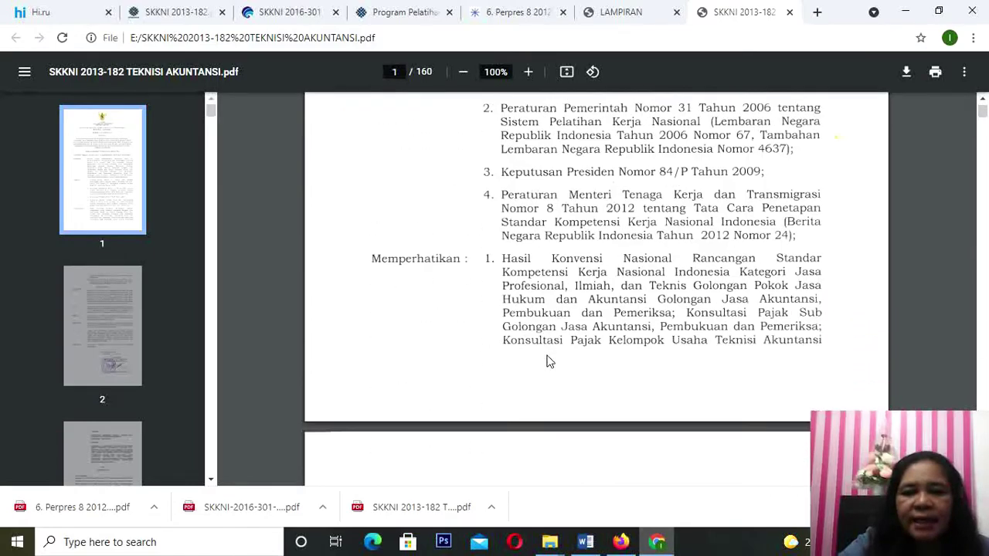
{"action": "scroll", "coordinate": [548, 359], "scroll_direction": "down", "scroll_amount": 10}
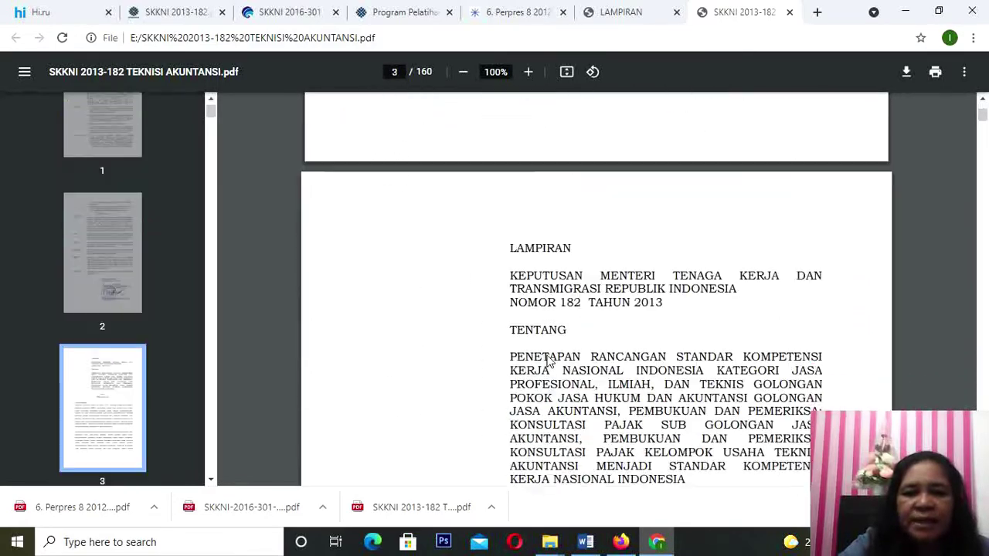
{"action": "scroll", "coordinate": [549, 360], "scroll_direction": "down", "scroll_amount": 15}
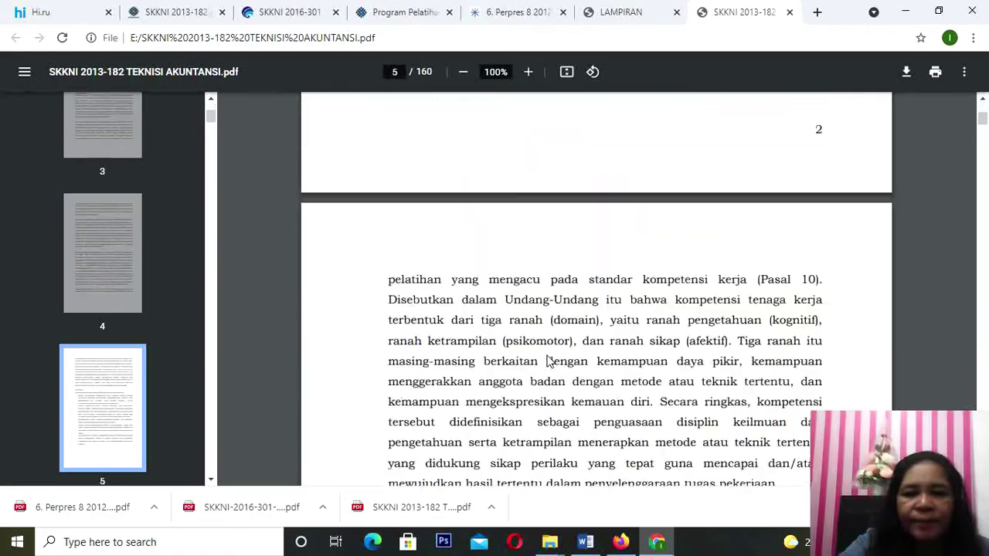
{"action": "scroll", "coordinate": [549, 359], "scroll_direction": "down", "scroll_amount": 15}
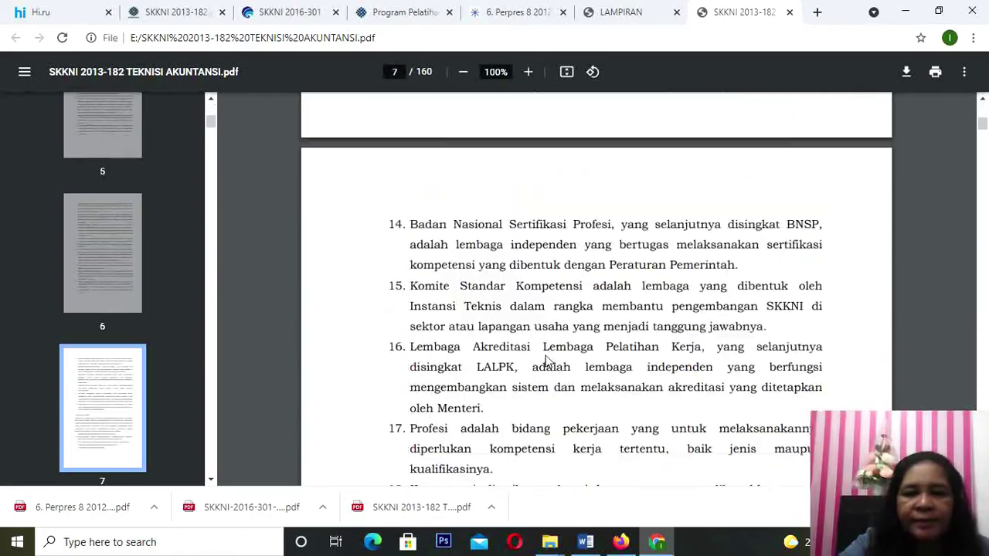
{"action": "scroll", "coordinate": [546, 362], "scroll_direction": "down", "scroll_amount": 15}
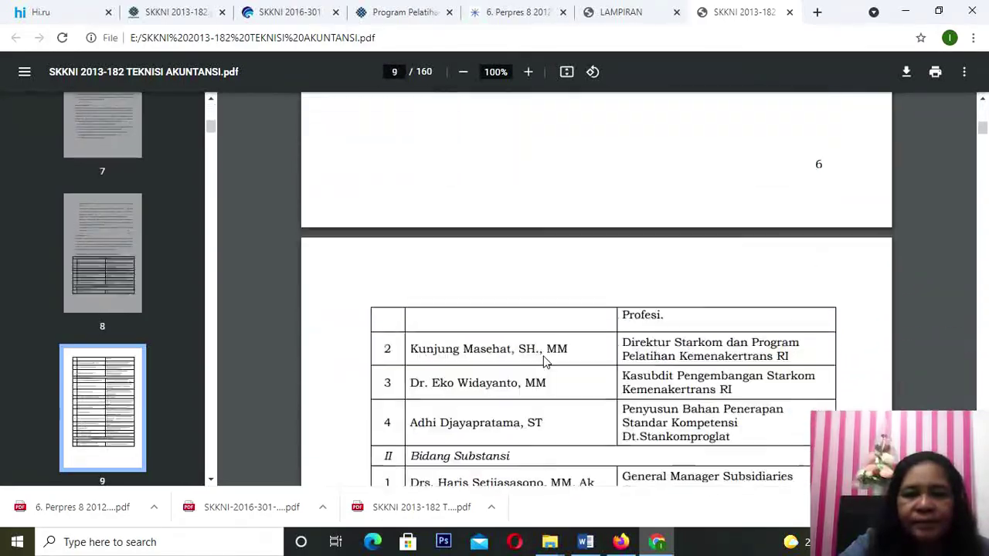
{"action": "scroll", "coordinate": [545, 358], "scroll_direction": "down", "scroll_amount": 15}
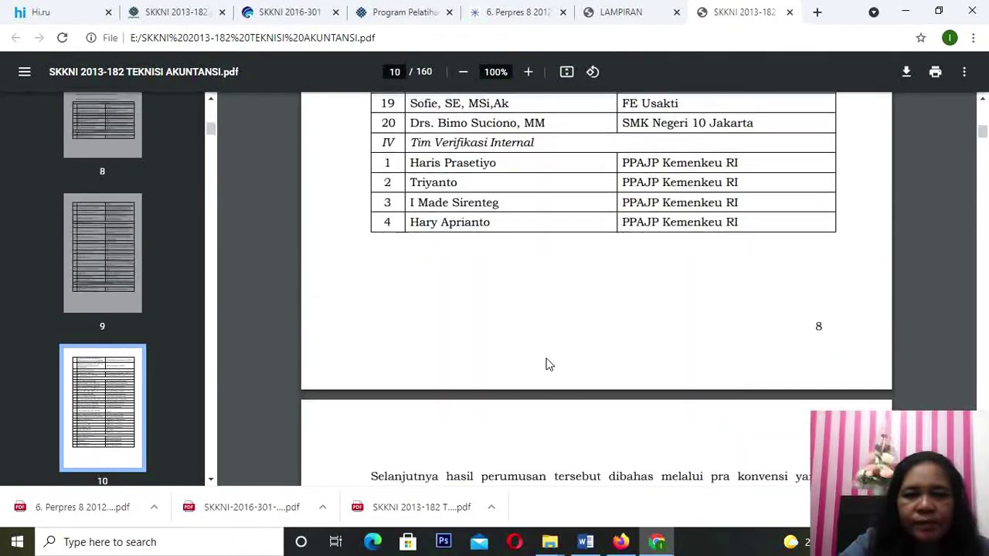
{"action": "scroll", "coordinate": [549, 358], "scroll_direction": "down", "scroll_amount": 12}
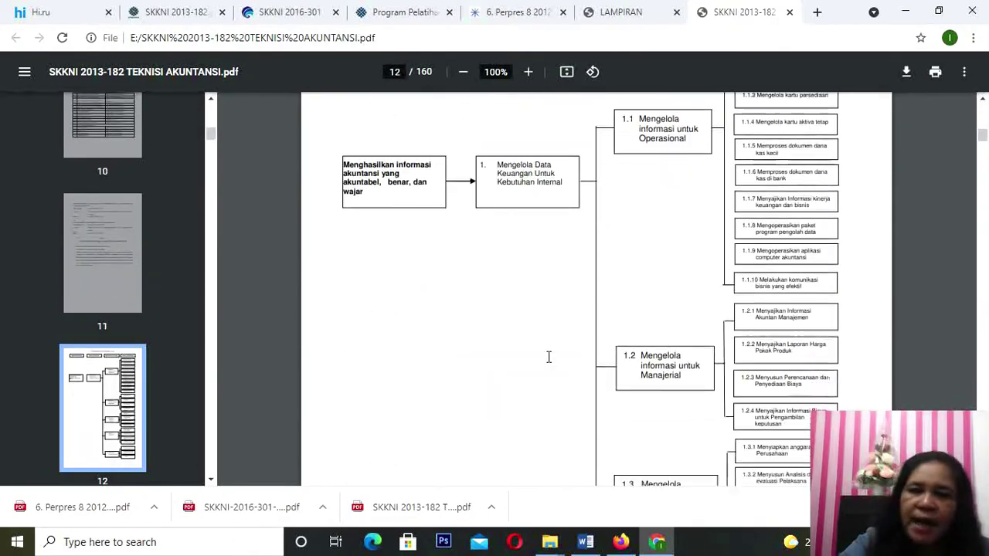
{"action": "scroll", "coordinate": [549, 357], "scroll_direction": "down", "scroll_amount": 12}
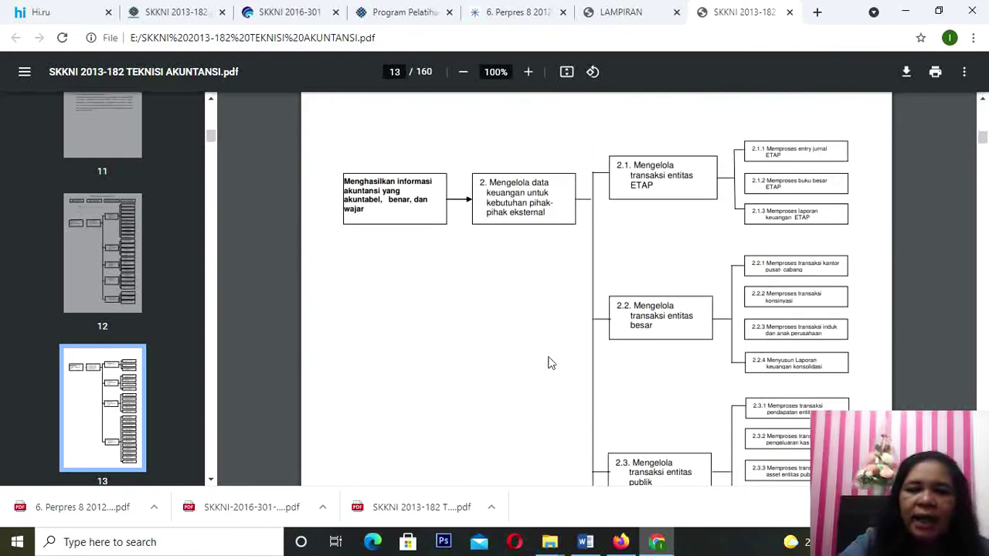
{"action": "scroll", "coordinate": [548, 363], "scroll_direction": "down", "scroll_amount": 12}
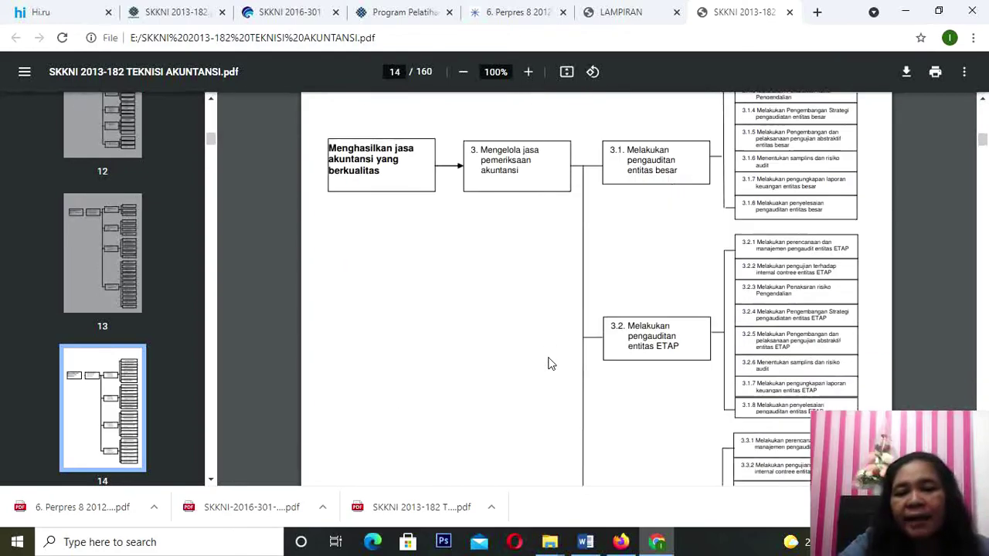
{"action": "scroll", "coordinate": [548, 364], "scroll_direction": "down", "scroll_amount": 20}
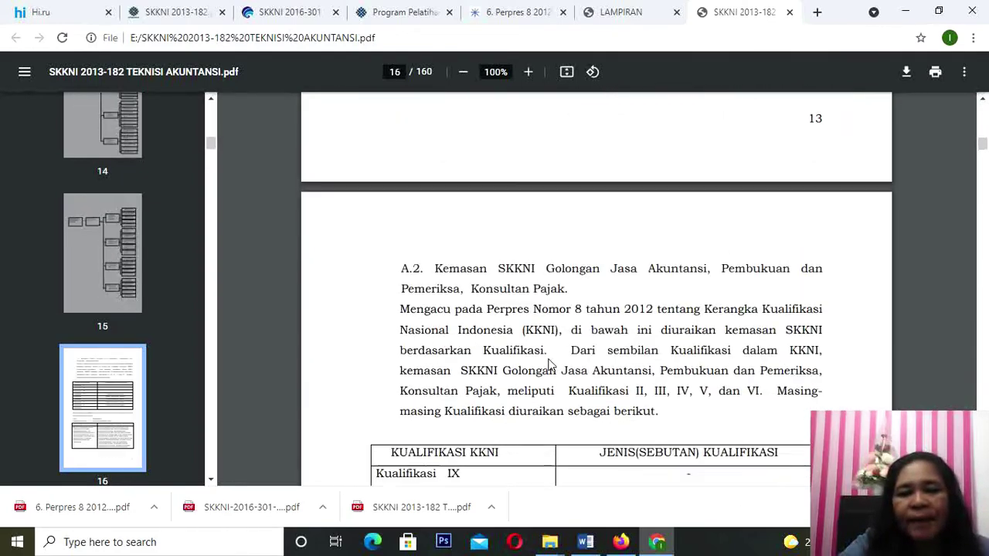
{"action": "scroll", "coordinate": [551, 364], "scroll_direction": "down", "scroll_amount": 5}
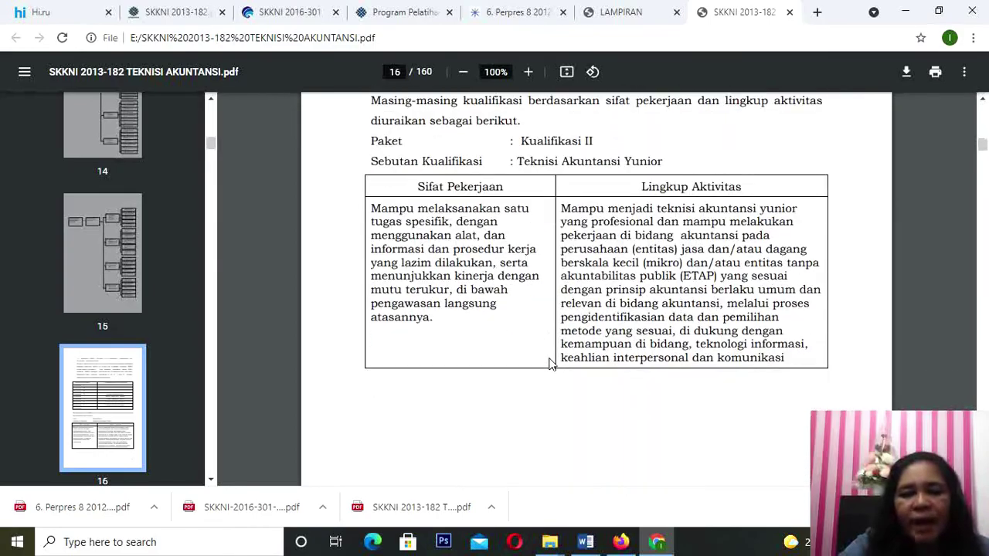
{"action": "scroll", "coordinate": [551, 364], "scroll_direction": "down", "scroll_amount": 20}
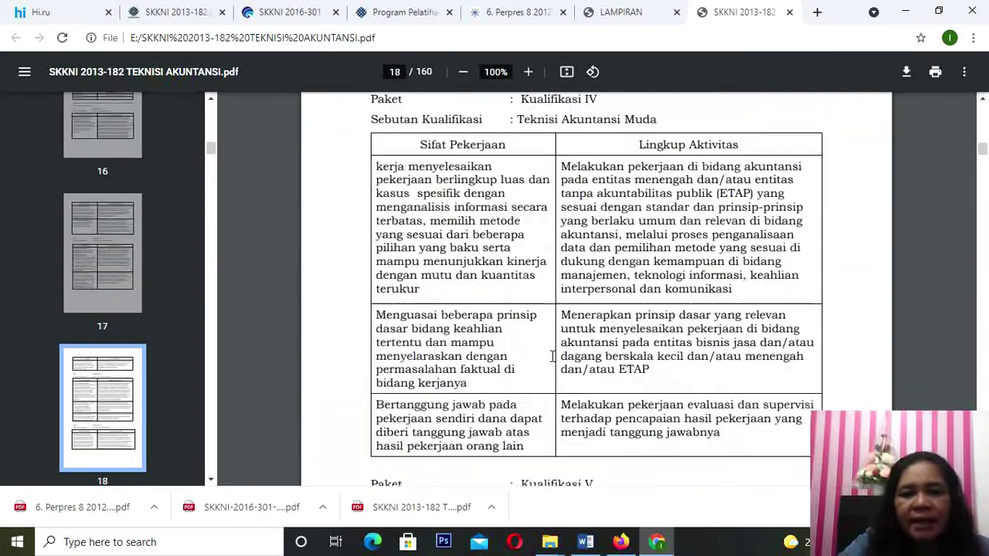
{"action": "scroll", "coordinate": [553, 360], "scroll_direction": "down", "scroll_amount": 20}
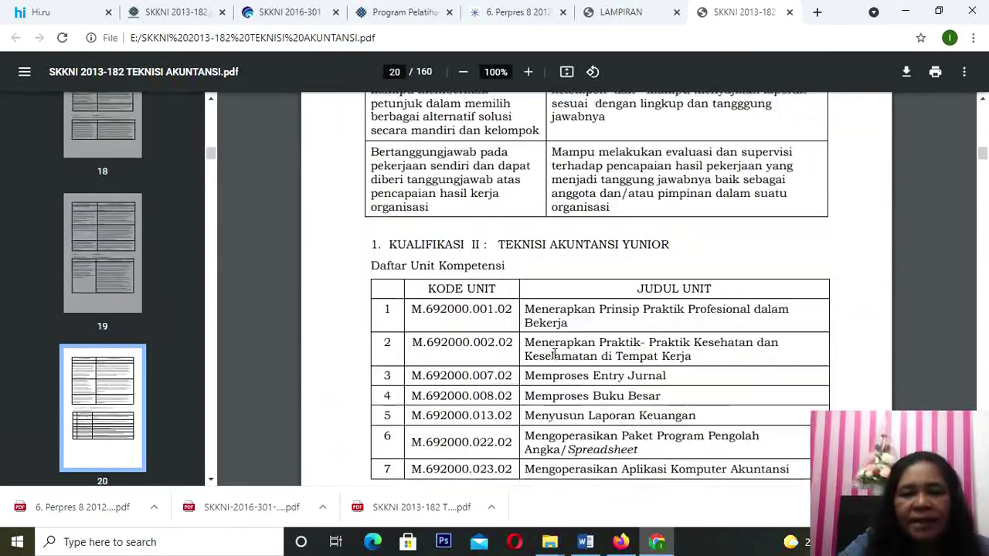
{"action": "scroll", "coordinate": [554, 354], "scroll_direction": "up", "scroll_amount": 1}
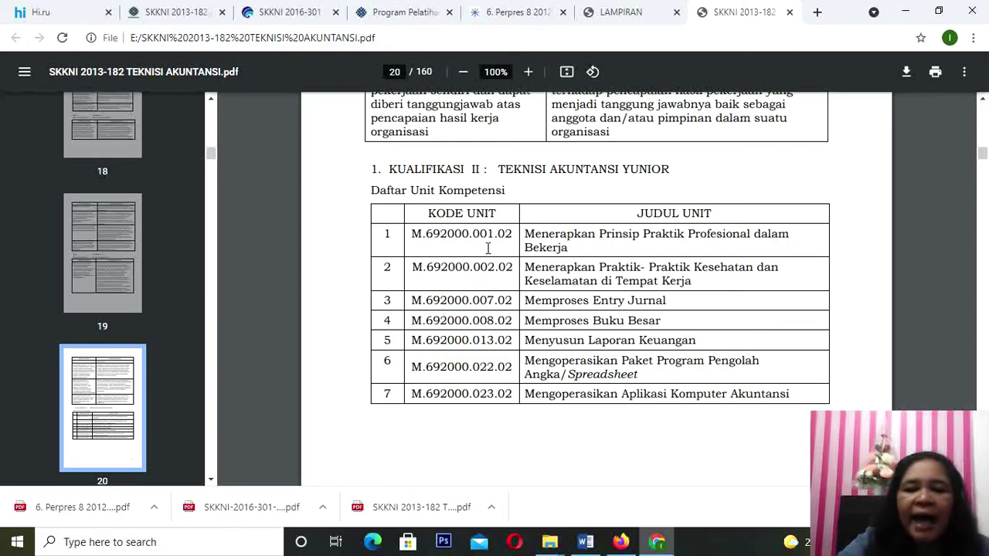
{"action": "scroll", "coordinate": [486, 248], "scroll_direction": "down", "scroll_amount": 6}
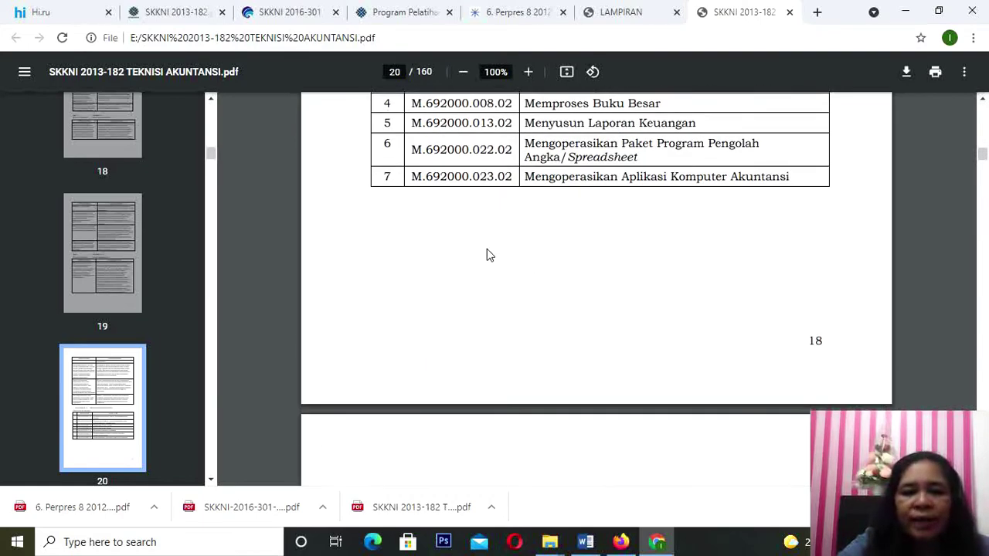
{"action": "scroll", "coordinate": [486, 248], "scroll_direction": "up", "scroll_amount": 5}
{"action": "scroll", "coordinate": [487, 248], "scroll_direction": "up", "scroll_amount": 2}
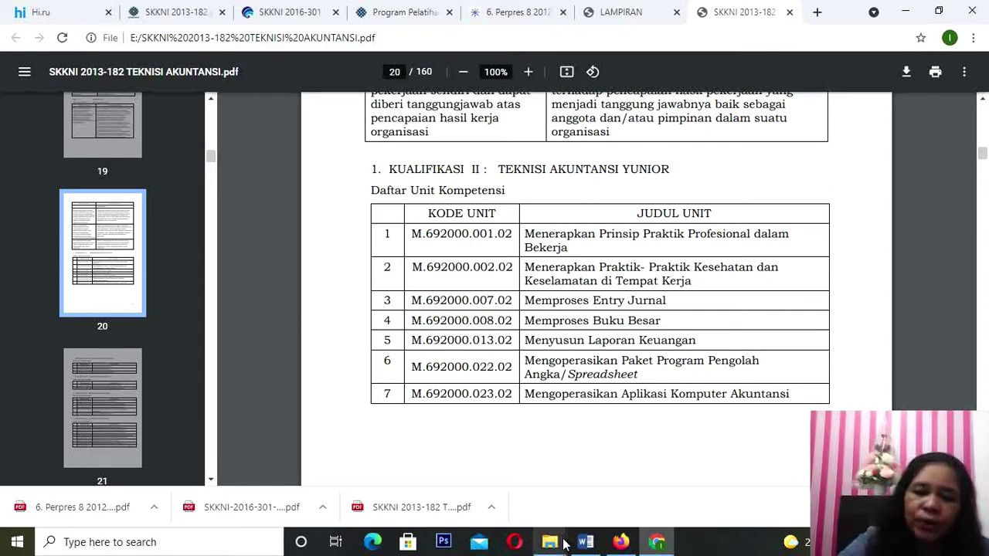
{"action": "left_click", "coordinate": [587, 543]}
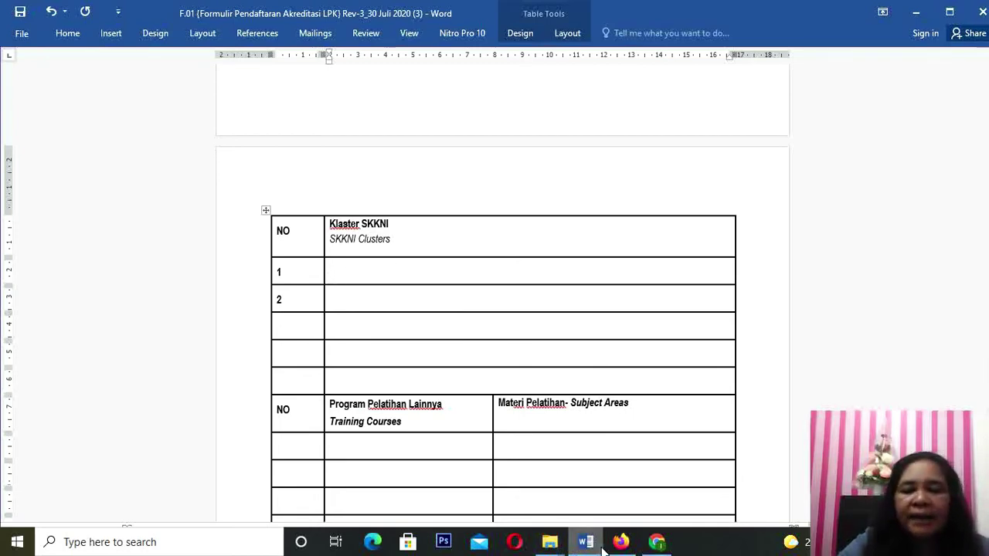
{"action": "mouse_move", "coordinate": [656, 545]}
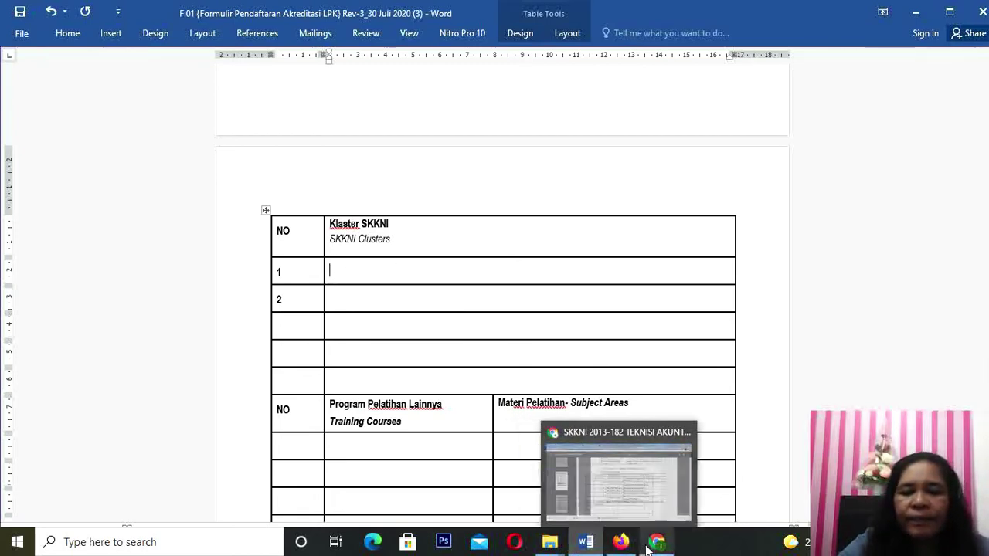
{"action": "left_click", "coordinate": [658, 490]}
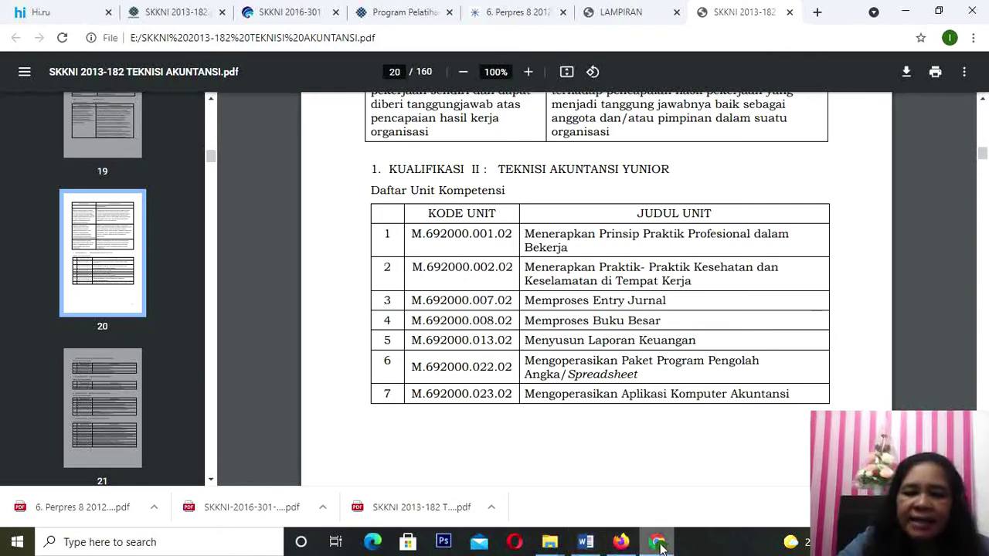
Step: Discard a started 'Menye' cluster entry, recheck the SKKNI PDF, and return to the Word form
{"action": "left_click", "coordinate": [594, 543]}
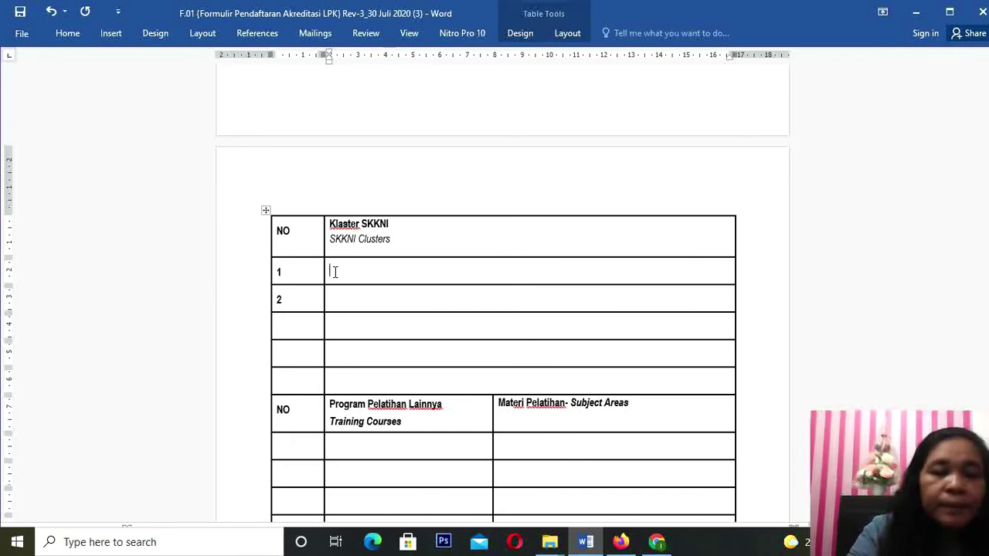
{"action": "type", "text": "Menye"}
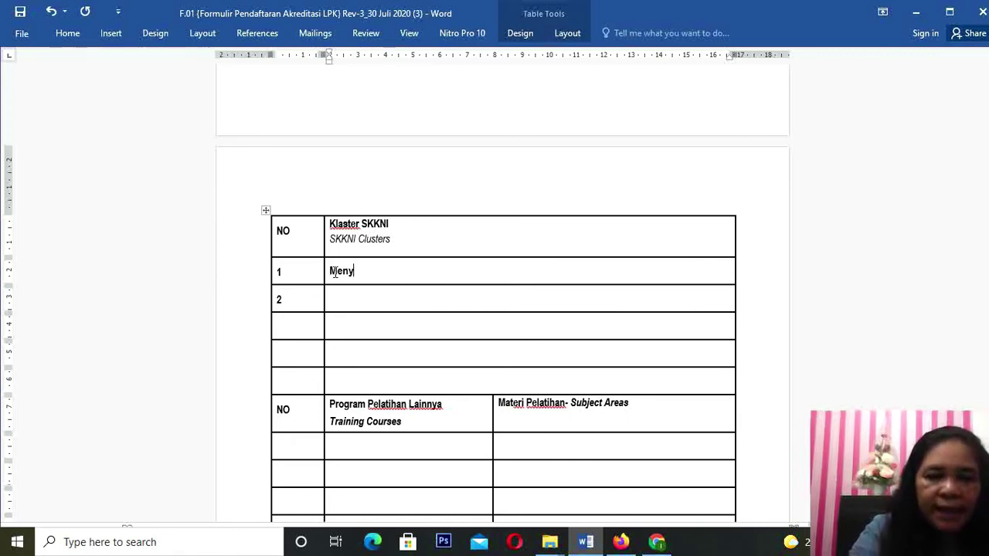
{"action": "key", "text": "BackSpace"}
{"action": "key", "text": "BackSpace"}
{"action": "key", "text": "BackSpace"}
{"action": "key", "text": "BackSpace"}
{"action": "key", "text": "BackSpace"}
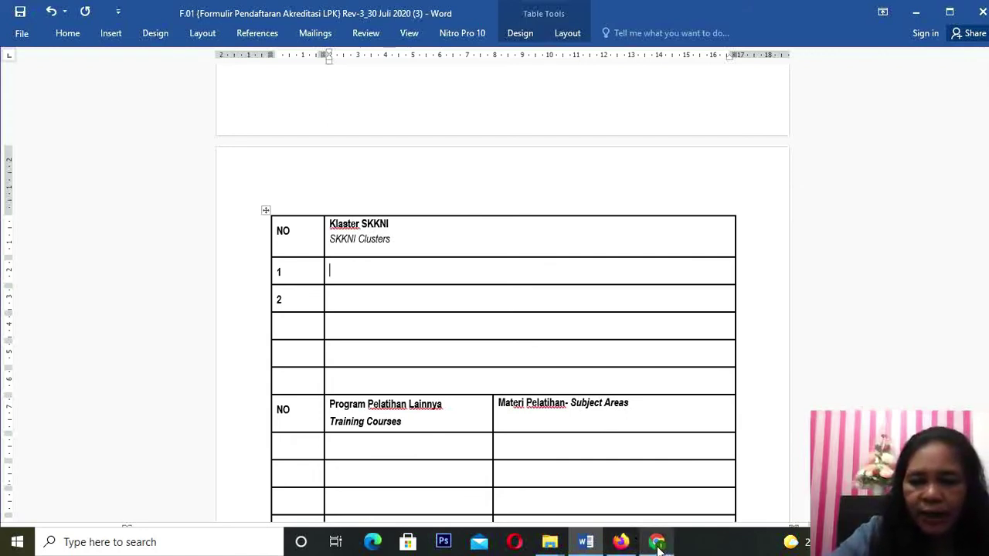
{"action": "mouse_move", "coordinate": [658, 547]}
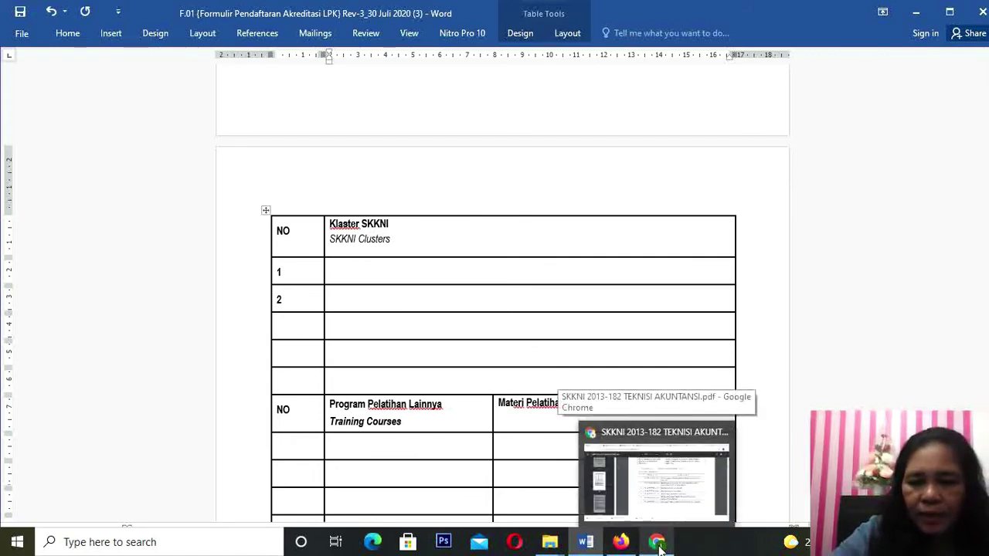
{"action": "left_click", "coordinate": [668, 511]}
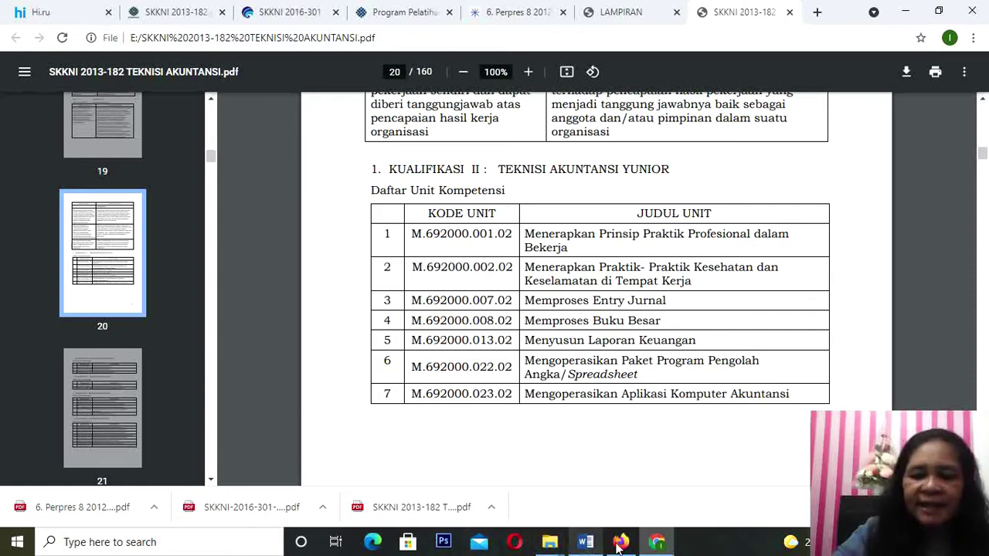
{"action": "mouse_move", "coordinate": [655, 546]}
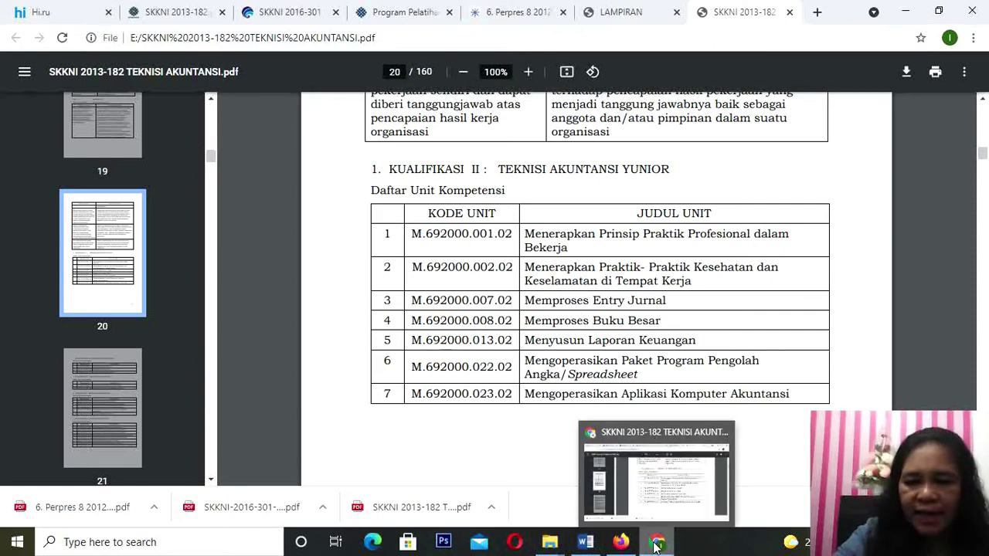
{"action": "left_click", "coordinate": [588, 543]}
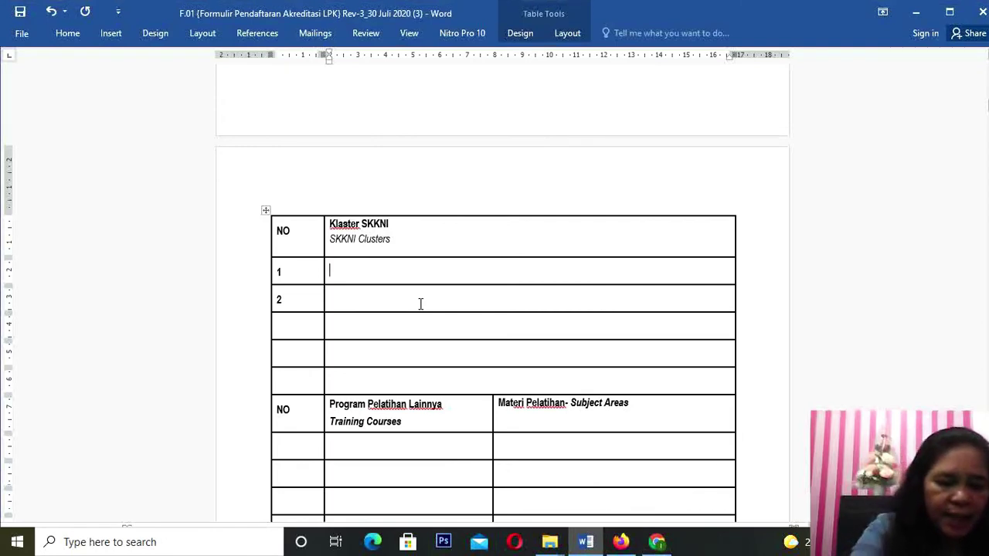
Step: Type 'Siklus Akuntansi' in row 1 of the Klaster SKKNI column, correcting the typos
{"action": "type", "text": "Silus"}
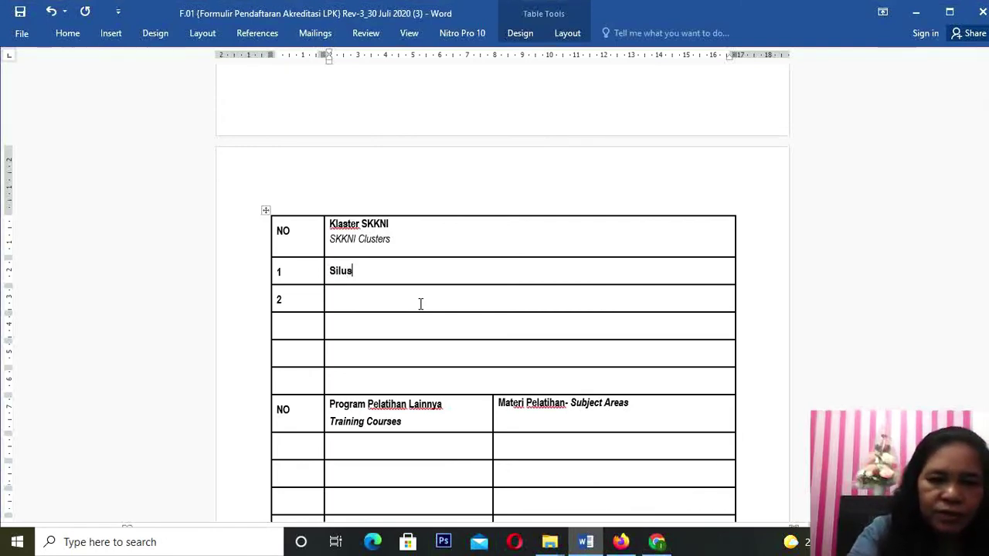
{"action": "key", "text": "BackSpace"}
{"action": "key", "text": "BackSpace"}
{"action": "key", "text": "BackSpace"}
{"action": "key", "text": "BackSpace"}
{"action": "type", "text": "u"}
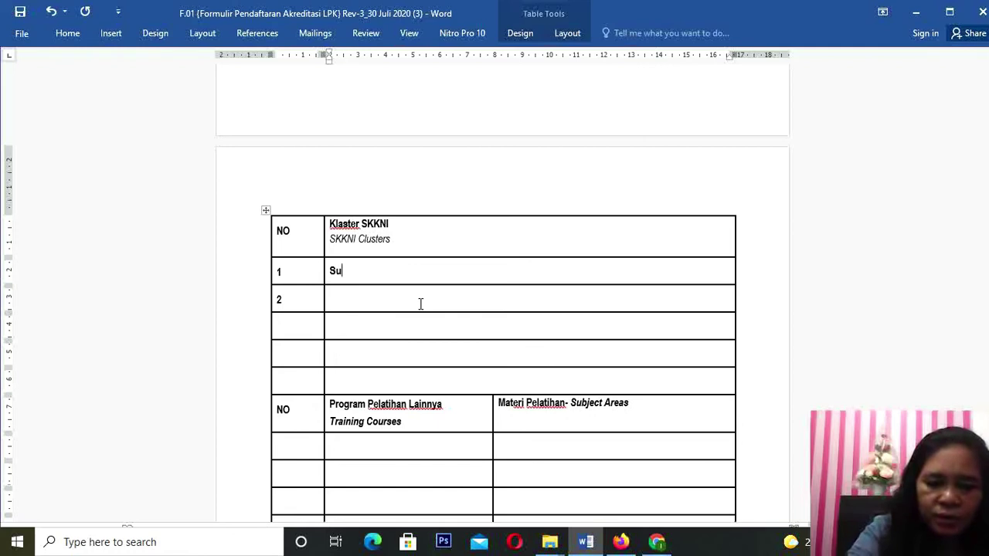
{"action": "type", "text": "klus "}
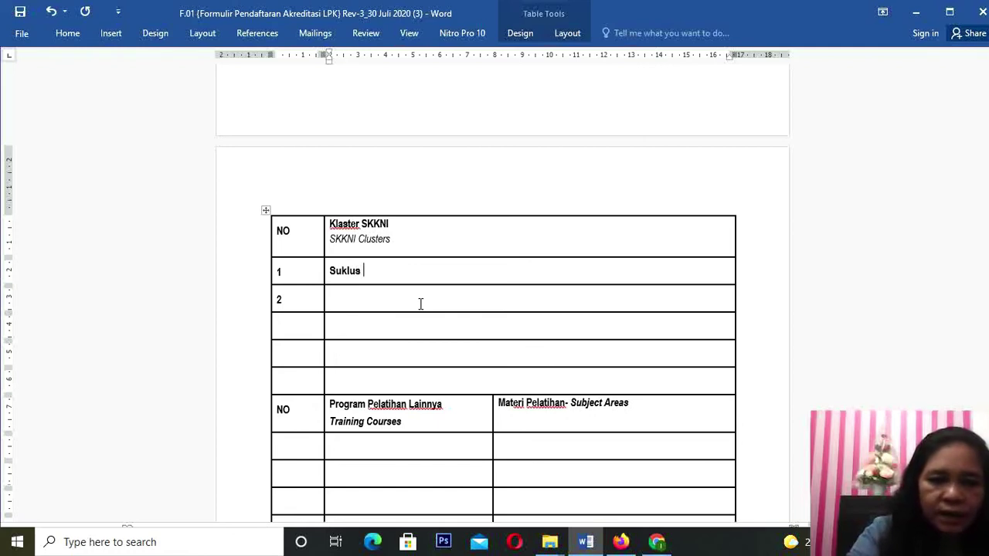
{"action": "type", "text": "Akun"}
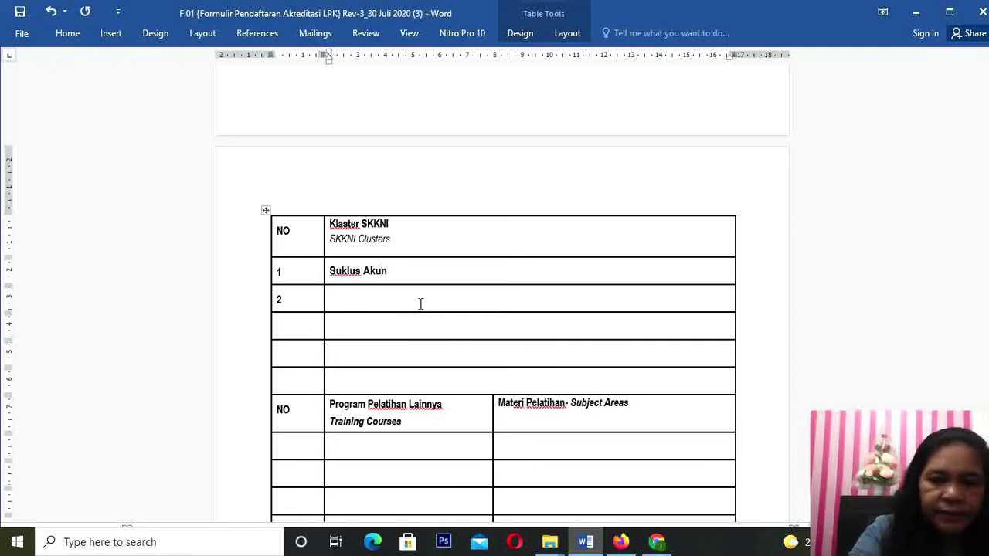
{"action": "type", "text": "tansi"}
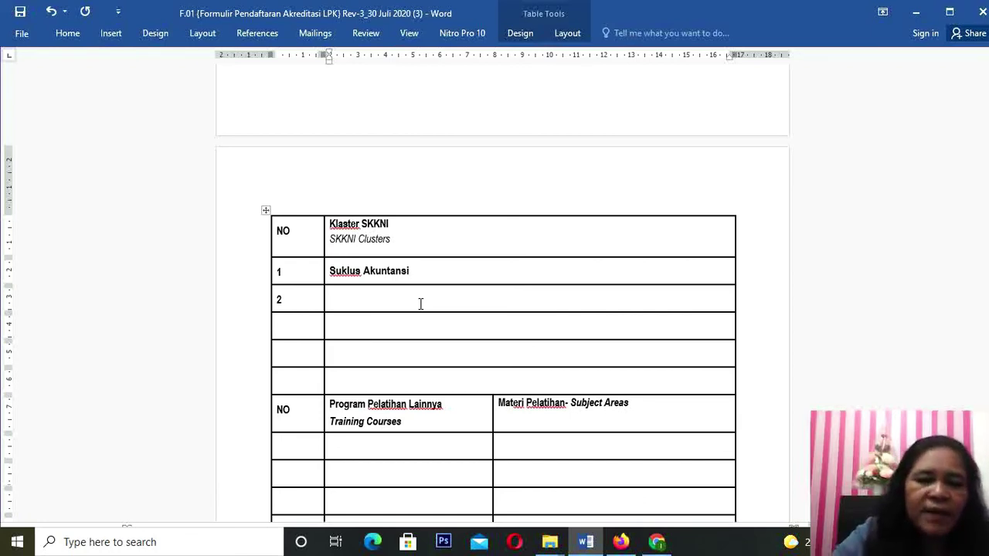
{"action": "left_click", "coordinate": [342, 270]}
{"action": "key", "text": "BackSpace"}
{"action": "type", "text": "i"}
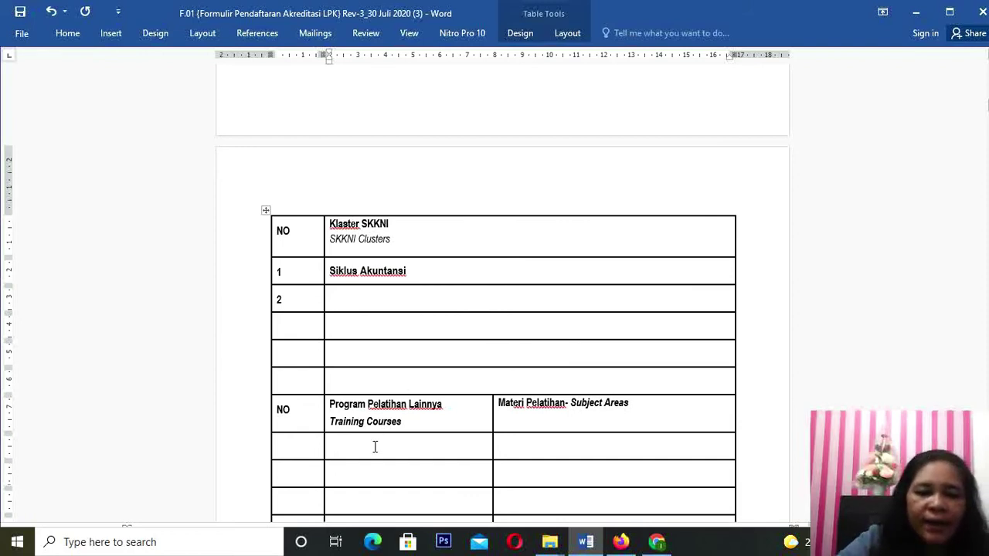
Step: Scroll down to section D, the Profil Peserta Pelatihan table listing P3K and HIPERKES
{"action": "scroll", "coordinate": [375, 446], "scroll_direction": "down", "scroll_amount": 1}
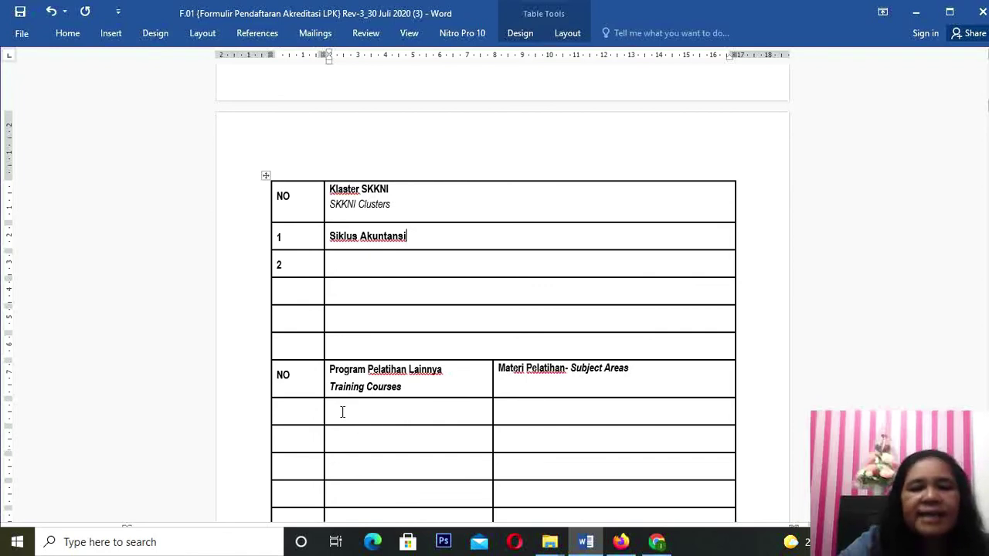
{"action": "scroll", "coordinate": [342, 411], "scroll_direction": "down", "scroll_amount": 6}
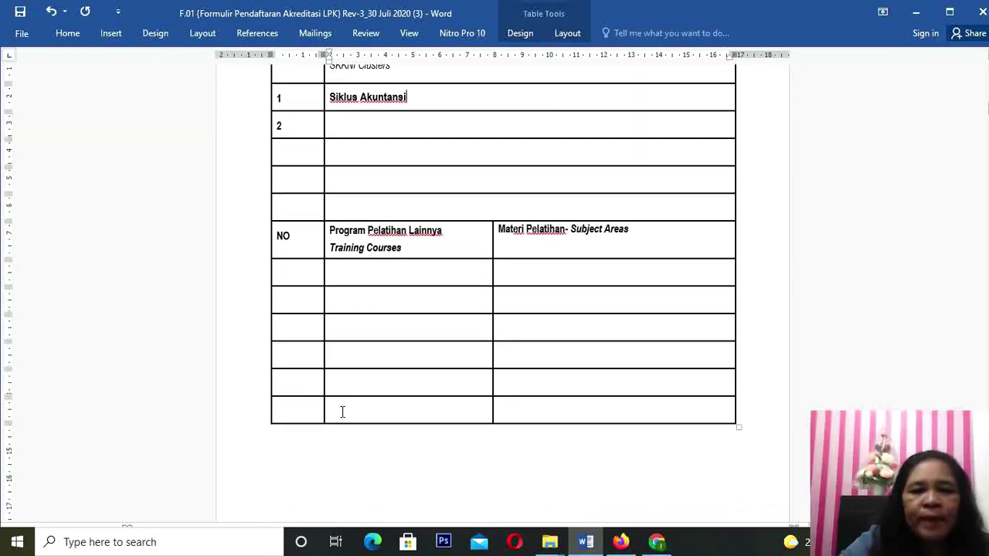
{"action": "scroll", "coordinate": [342, 412], "scroll_direction": "down", "scroll_amount": 6}
{"action": "scroll", "coordinate": [342, 410], "scroll_direction": "up", "scroll_amount": 7}
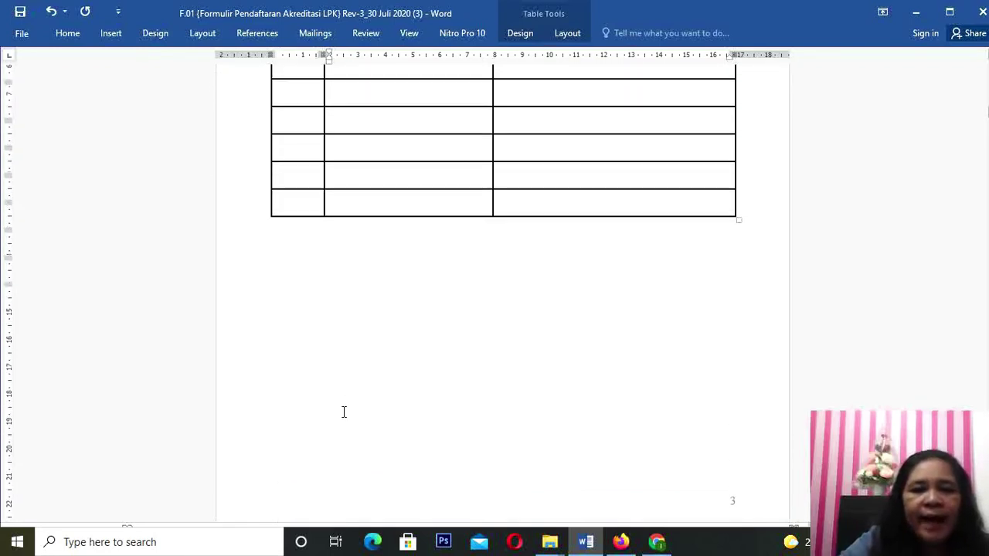
{"action": "scroll", "coordinate": [345, 409], "scroll_direction": "up", "scroll_amount": 17}
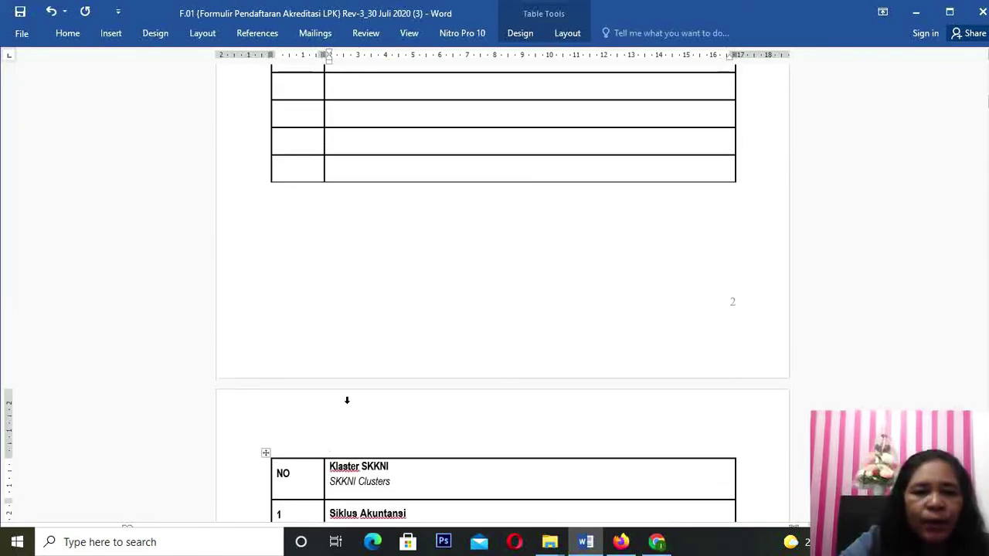
{"action": "scroll", "coordinate": [347, 403], "scroll_direction": "up", "scroll_amount": 2}
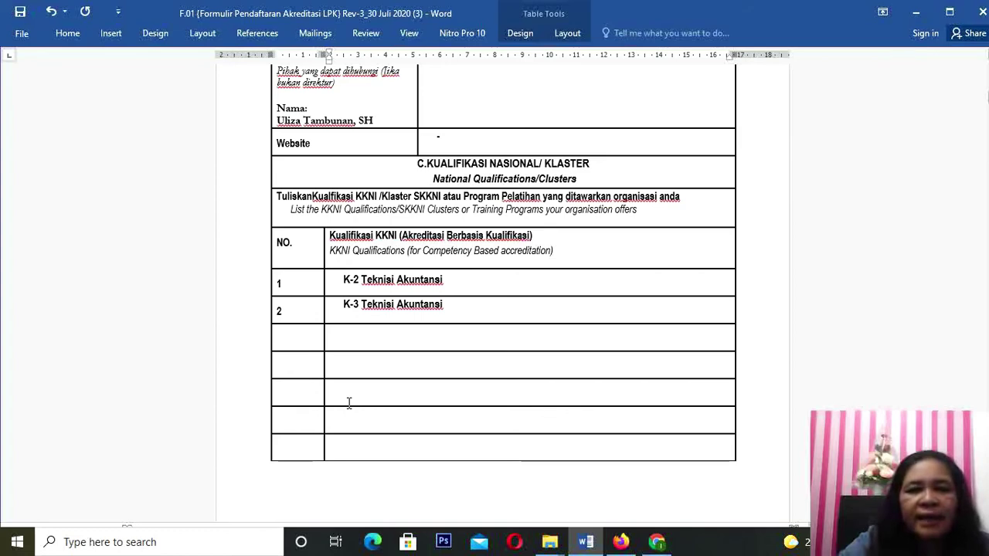
{"action": "scroll", "coordinate": [348, 403], "scroll_direction": "down", "scroll_amount": 15}
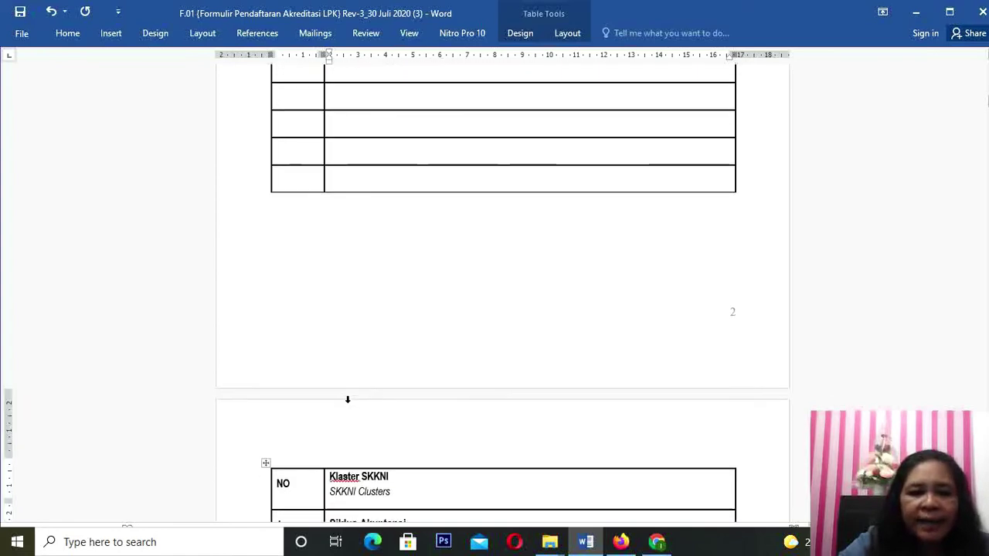
{"action": "scroll", "coordinate": [348, 402], "scroll_direction": "down", "scroll_amount": 8}
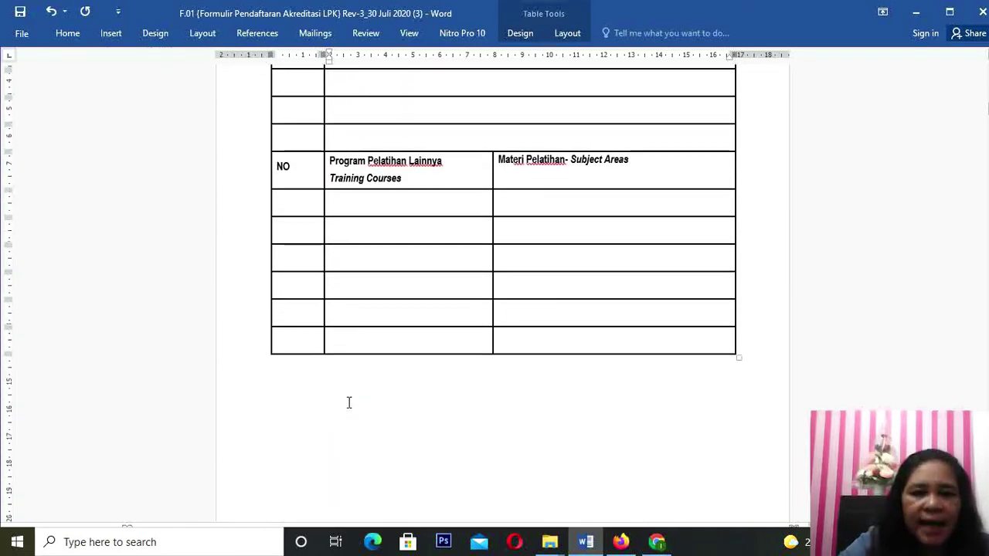
{"action": "scroll", "coordinate": [349, 403], "scroll_direction": "down", "scroll_amount": 10}
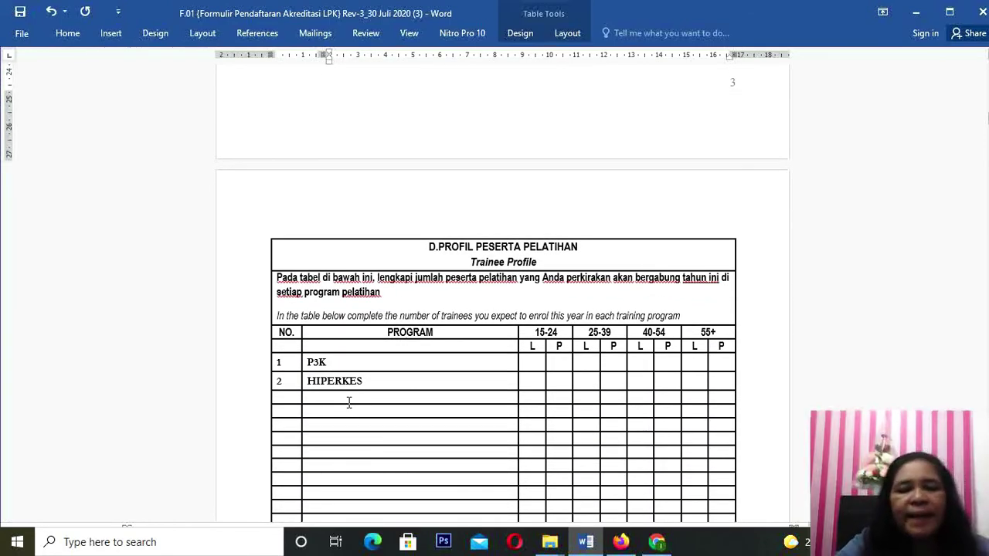
Step: Delete the P3K and HIPERKES entries from the trainee profile PROGRAM column
{"action": "left_click_drag", "start_coordinate": [309, 363], "coordinate": [346, 382]}
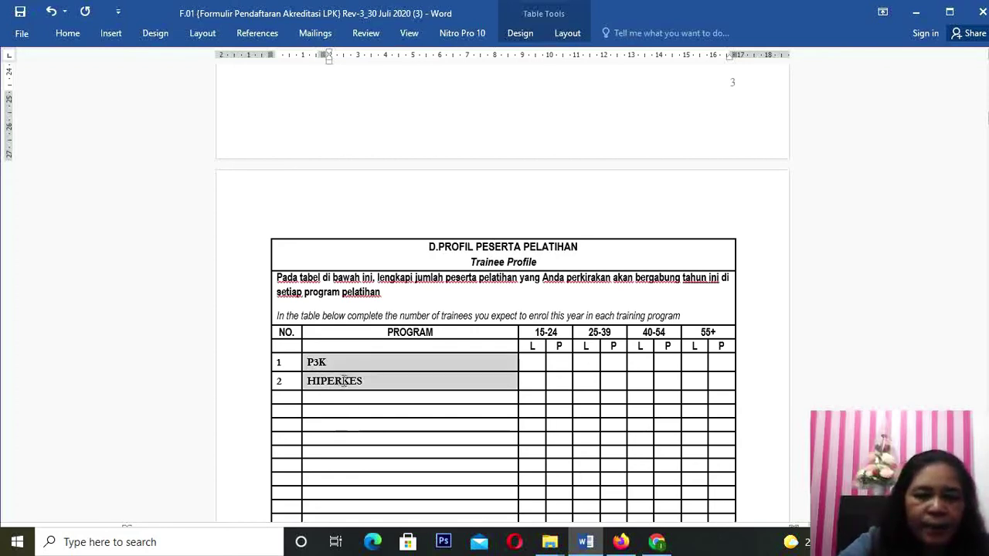
{"action": "left_click", "coordinate": [349, 389]}
{"action": "key", "text": "Delete"}
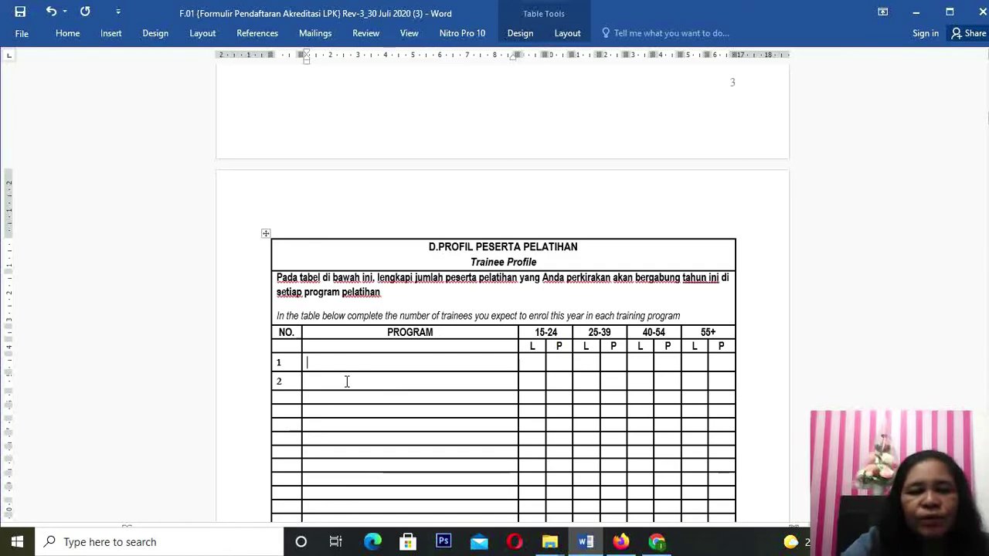
Step: Copy K-2 and K-3 Teknisi Akuntansi from the KKNI table into PROGRAM rows 1–2
{"action": "scroll", "coordinate": [346, 381], "scroll_direction": "up", "scroll_amount": 5}
{"action": "scroll", "coordinate": [345, 378], "scroll_direction": "up", "scroll_amount": 6}
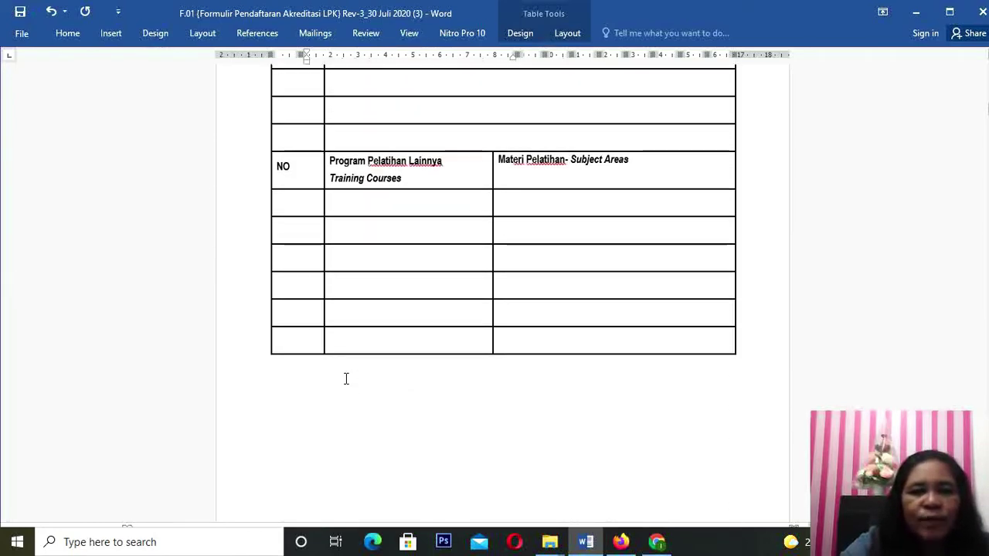
{"action": "scroll", "coordinate": [345, 379], "scroll_direction": "up", "scroll_amount": 3}
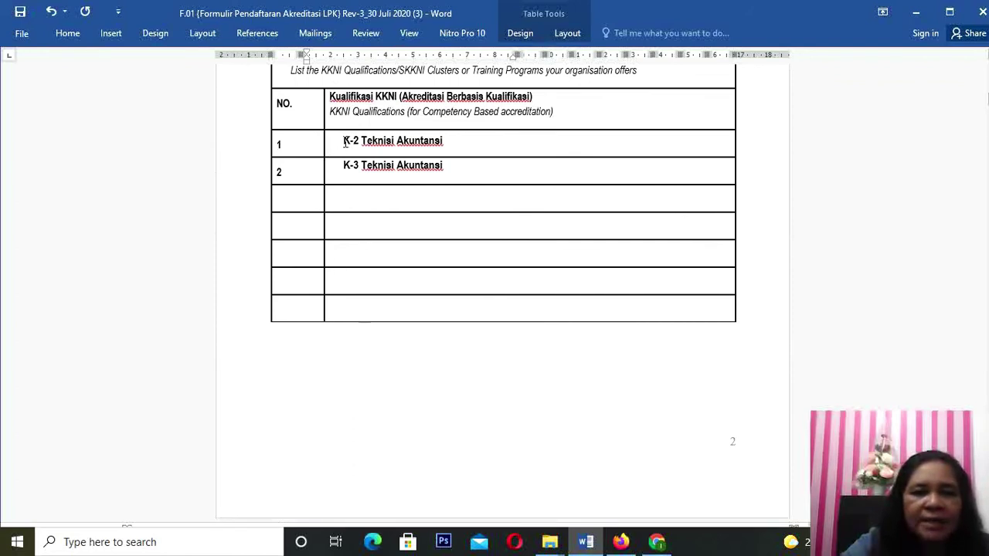
{"action": "mouse_move", "coordinate": [344, 140]}
{"action": "left_mouse_down"}
{"action": "mouse_move", "coordinate": [441, 143]}
{"action": "mouse_move", "coordinate": [448, 160]}
{"action": "left_mouse_up"}
{"action": "key", "text": "ctrl+c"}
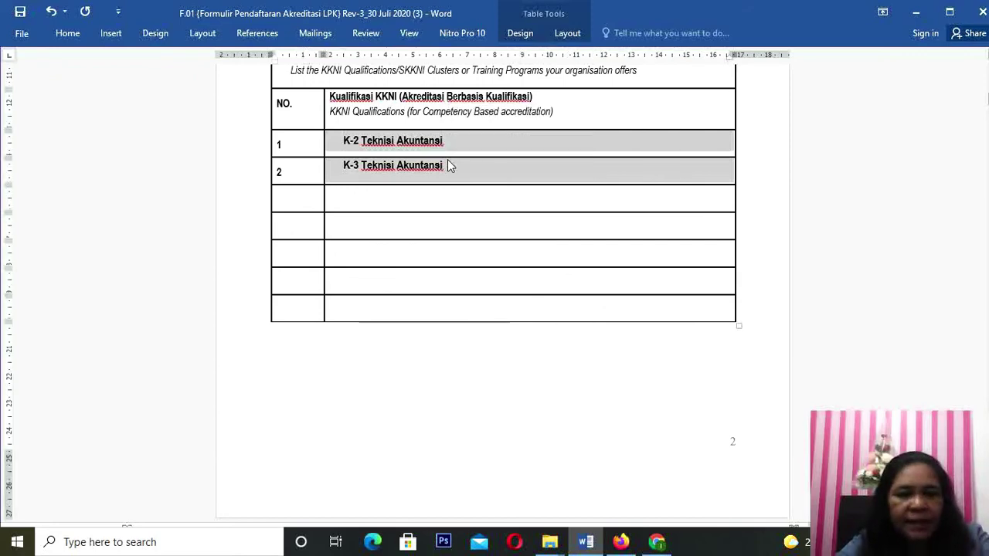
{"action": "scroll", "coordinate": [383, 440], "scroll_direction": "down", "scroll_amount": 6}
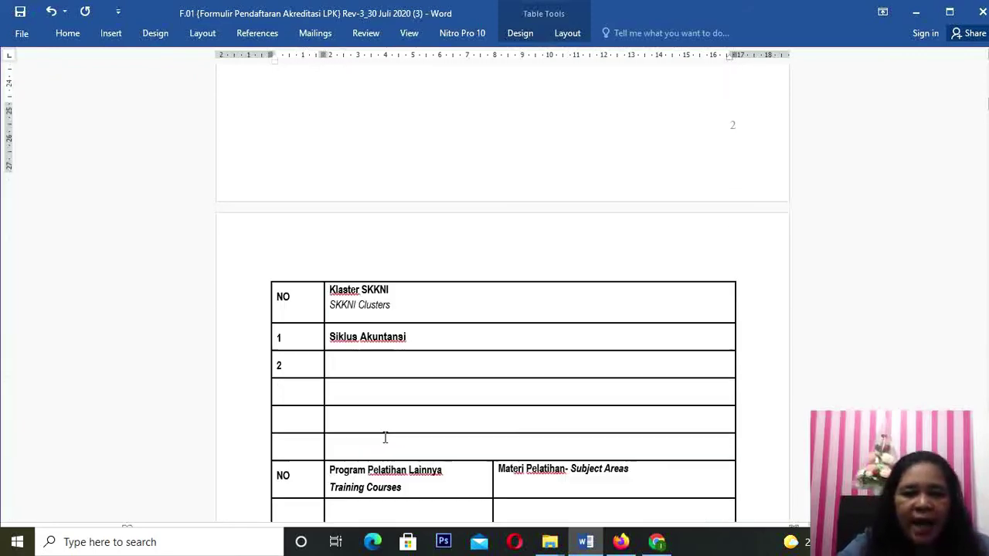
{"action": "scroll", "coordinate": [385, 437], "scroll_direction": "down", "scroll_amount": 8}
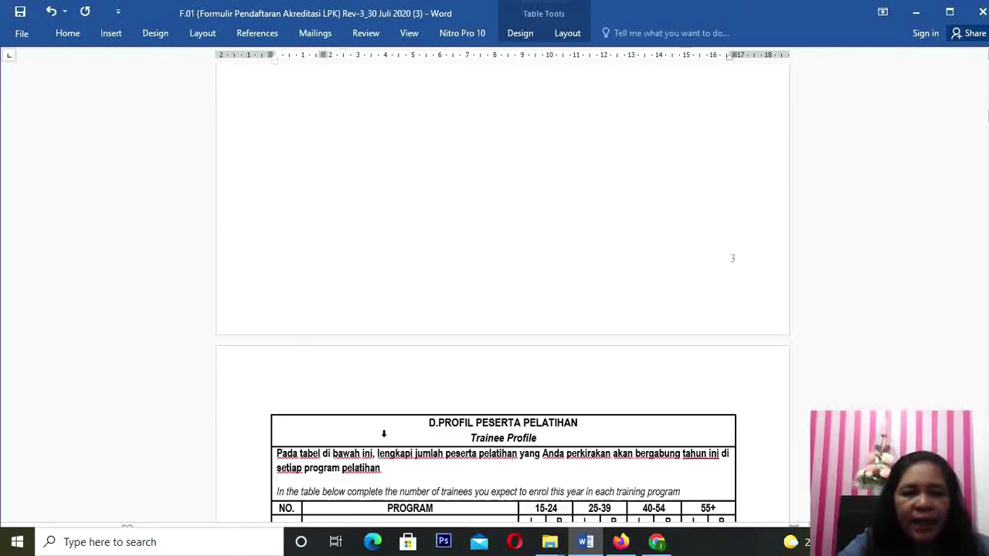
{"action": "scroll", "coordinate": [385, 437], "scroll_direction": "down", "scroll_amount": 3}
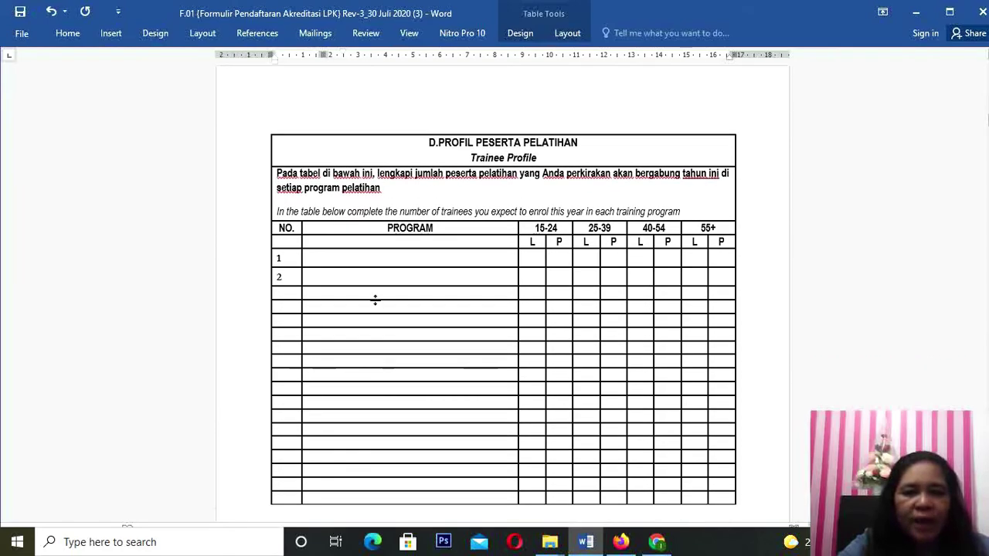
{"action": "left_click", "coordinate": [316, 256]}
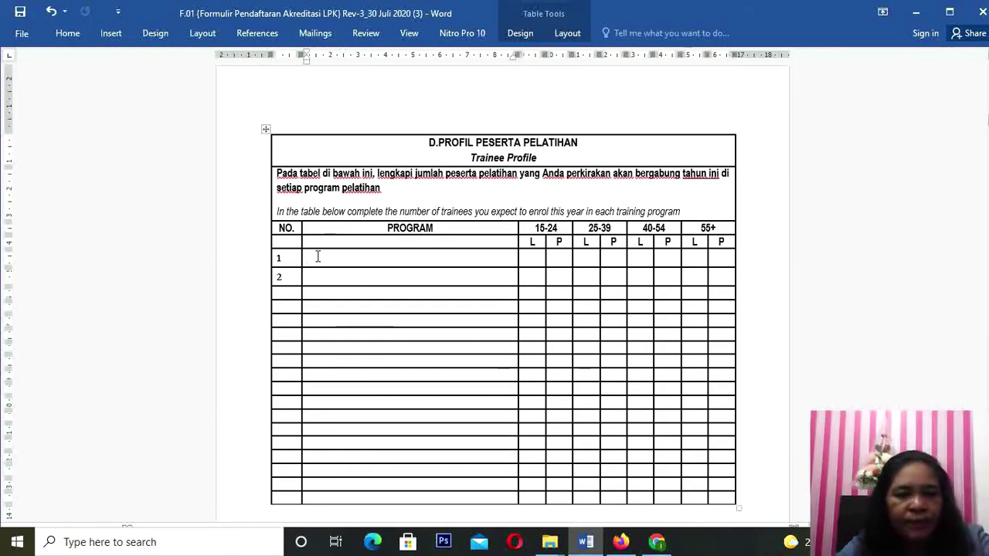
{"action": "key", "text": "ctrl+v"}
{"action": "scroll", "coordinate": [405, 353], "scroll_direction": "up", "scroll_amount": 12}
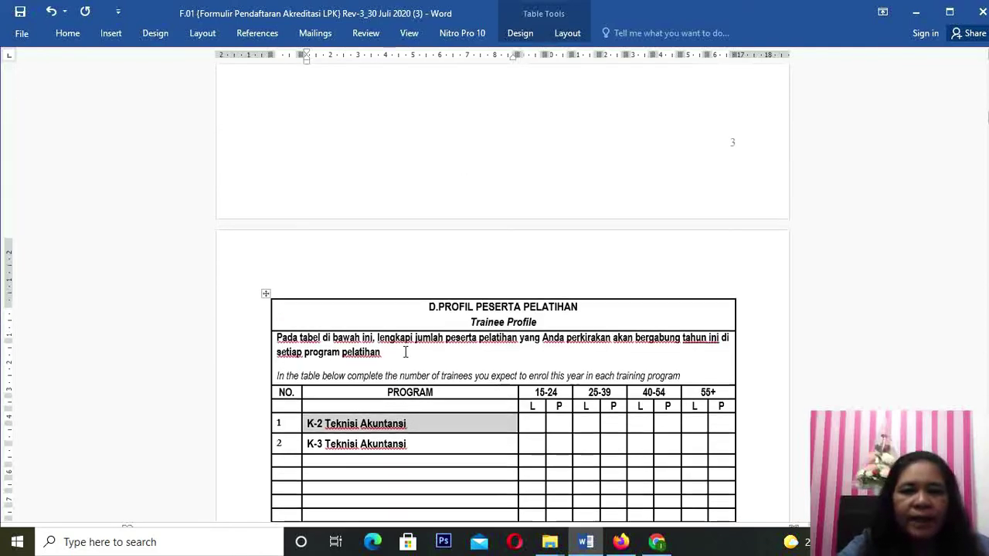
Step: Paste 'Siklus Akuntansi' from the Klaster SKKNI table into the third PROGRAM cell, left-aligned
{"action": "scroll", "coordinate": [404, 346], "scroll_direction": "up", "scroll_amount": 2}
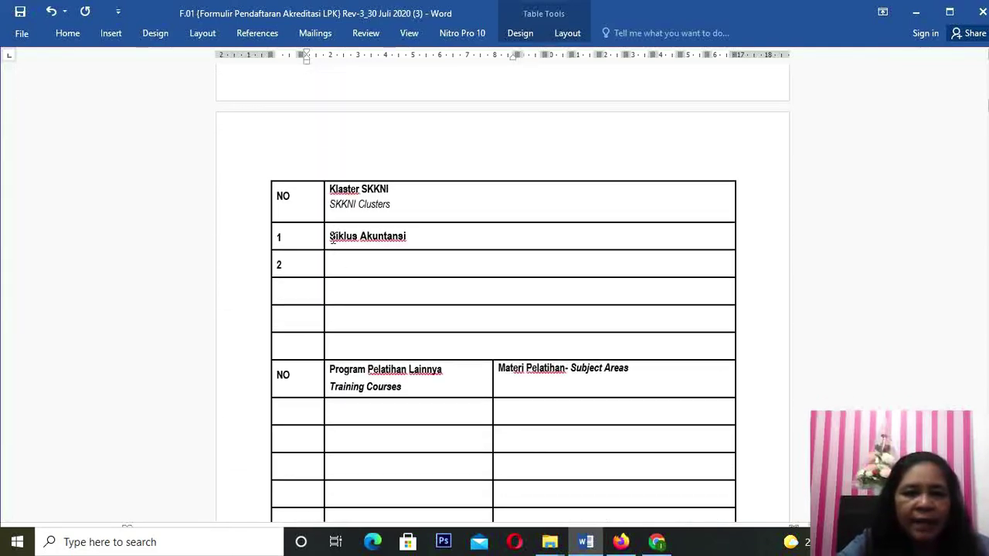
{"action": "left_click_drag", "start_coordinate": [331, 236], "coordinate": [431, 244]}
{"action": "key", "text": "ctrl+c"}
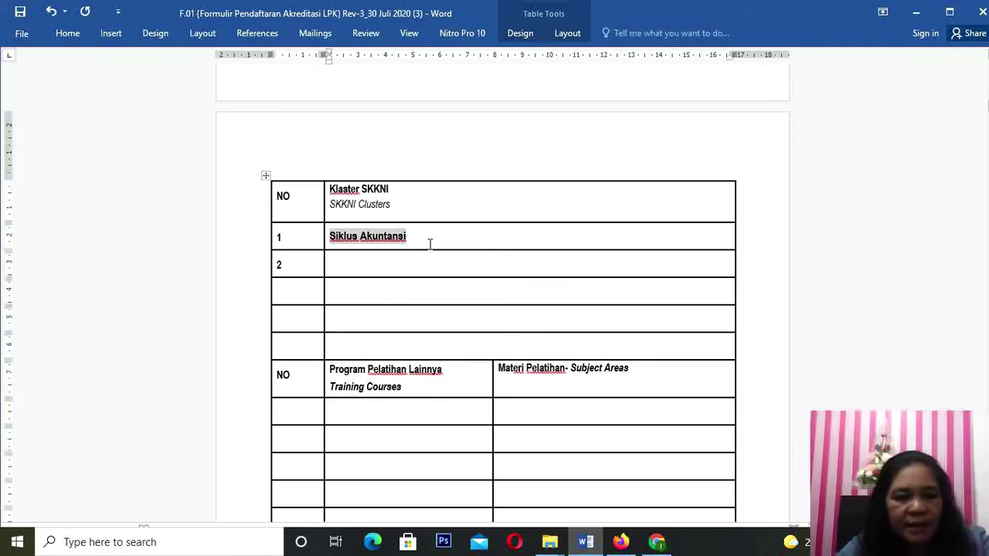
{"action": "middle_click", "coordinate": [310, 353]}
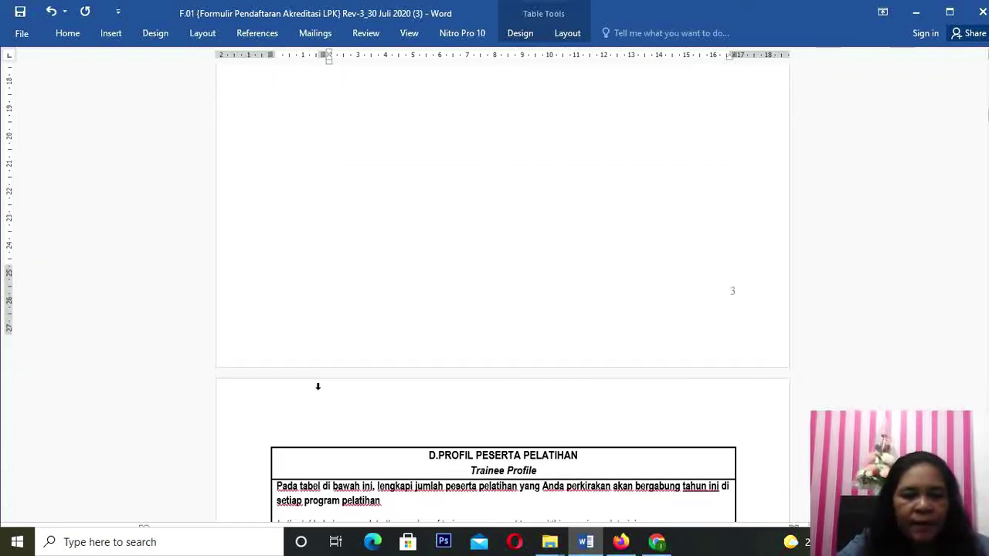
{"action": "left_click", "coordinate": [328, 343]}
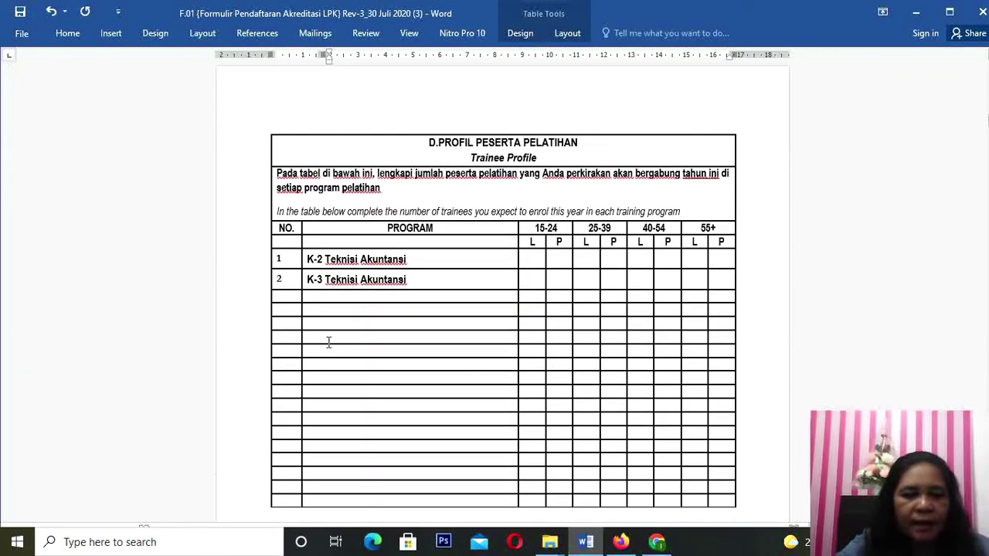
{"action": "left_click", "coordinate": [313, 297]}
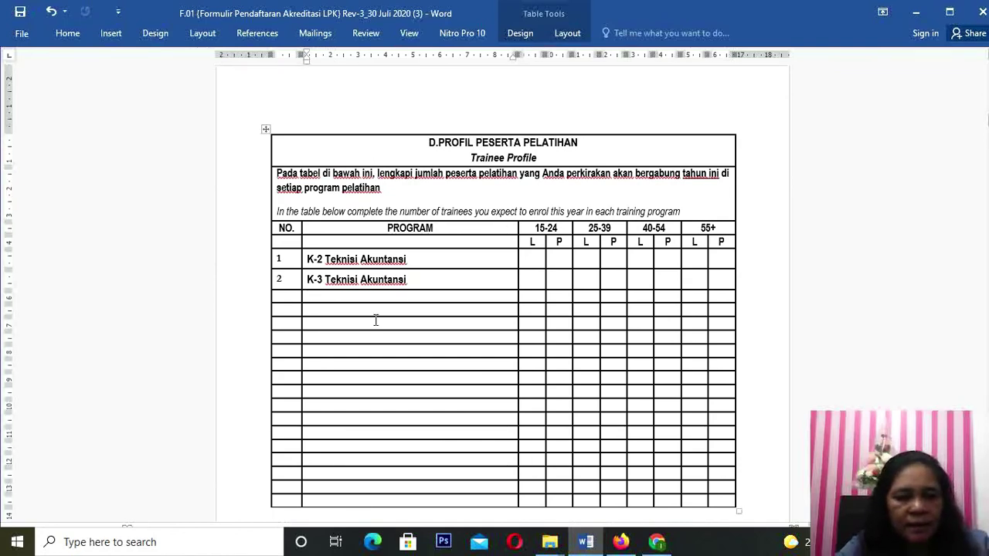
{"action": "key", "text": "ctrl+v"}
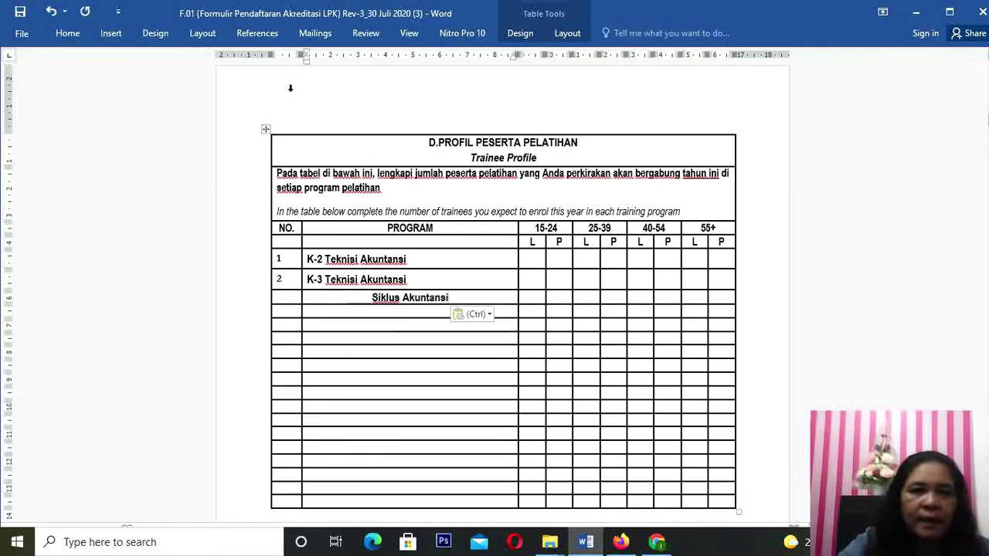
{"action": "left_click", "coordinate": [68, 33]}
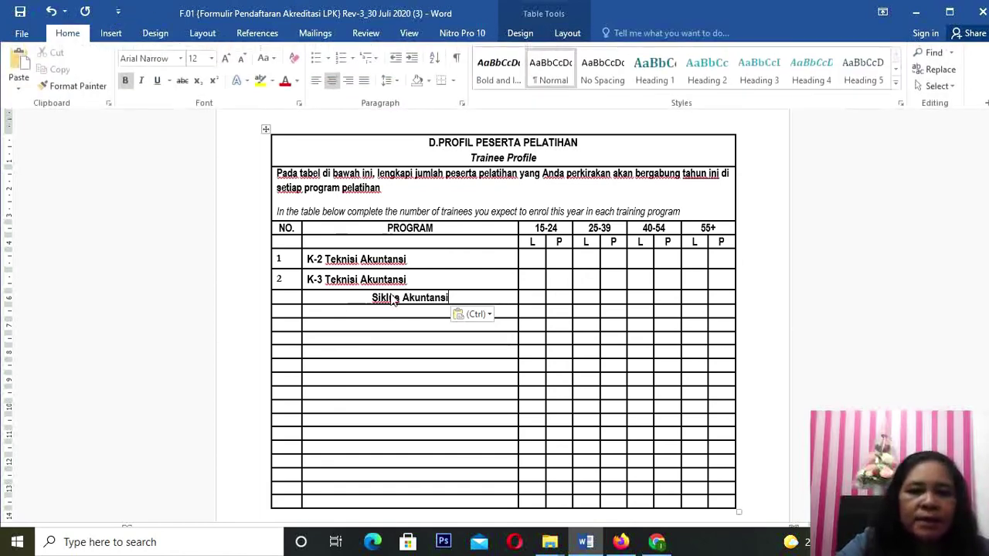
{"action": "left_click", "coordinate": [313, 80]}
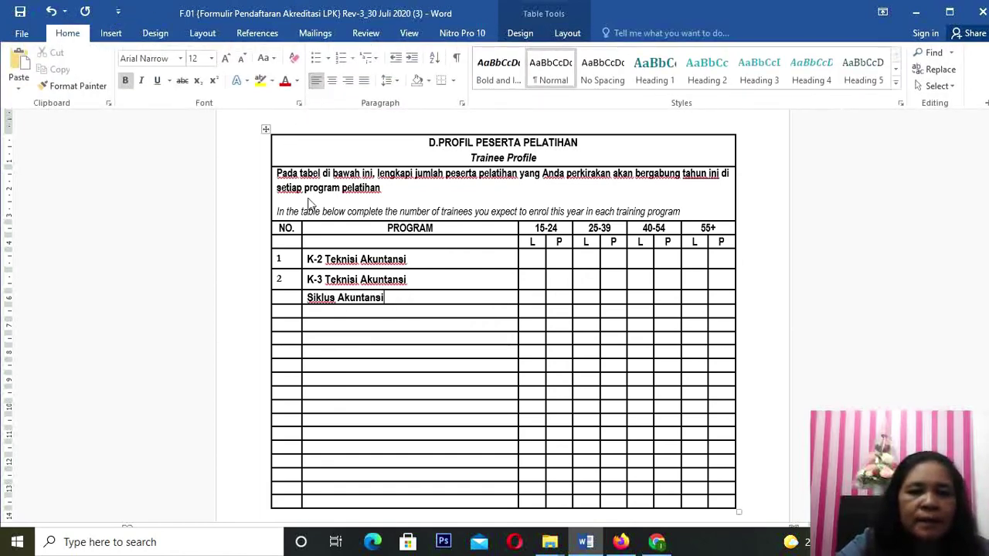
{"action": "left_click", "coordinate": [278, 303]}
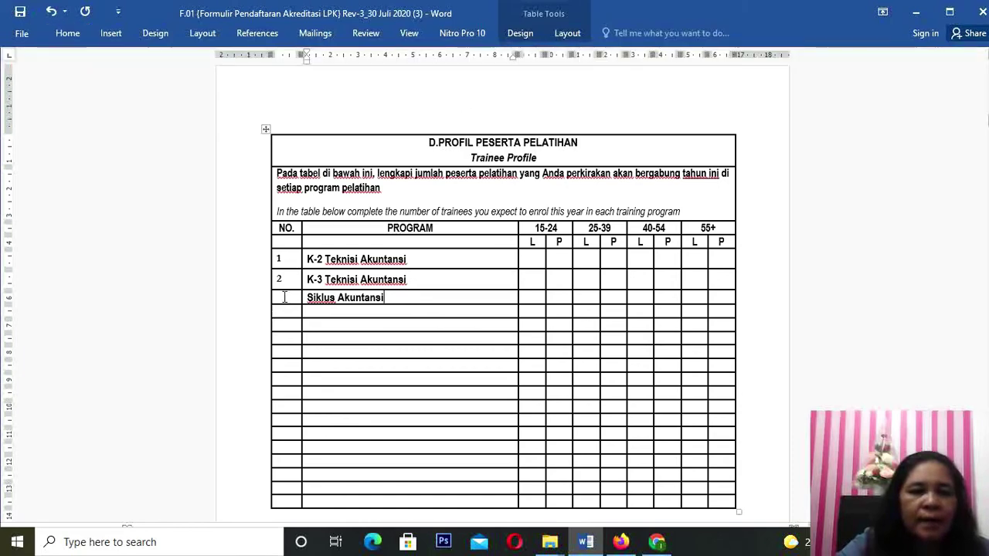
Step: Enter 3 in the NO. cell beside Siklus Akuntansi
{"action": "type", "text": "3"}
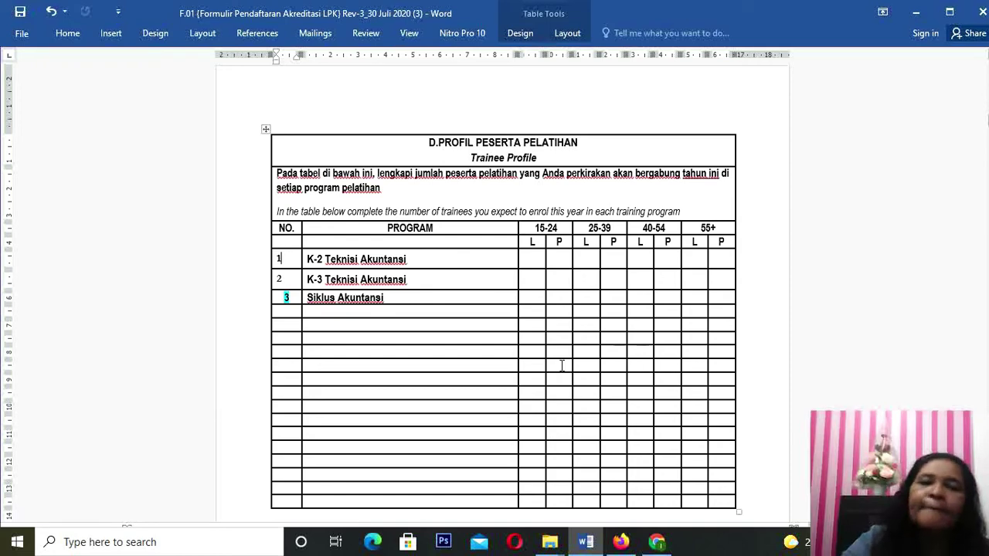
Step: Enter Staf Administrasi counts L 1 and P 2, and Staf Dukungan Teknis L 1
{"action": "scroll", "coordinate": [420, 345], "scroll_direction": "down", "scroll_amount": 10}
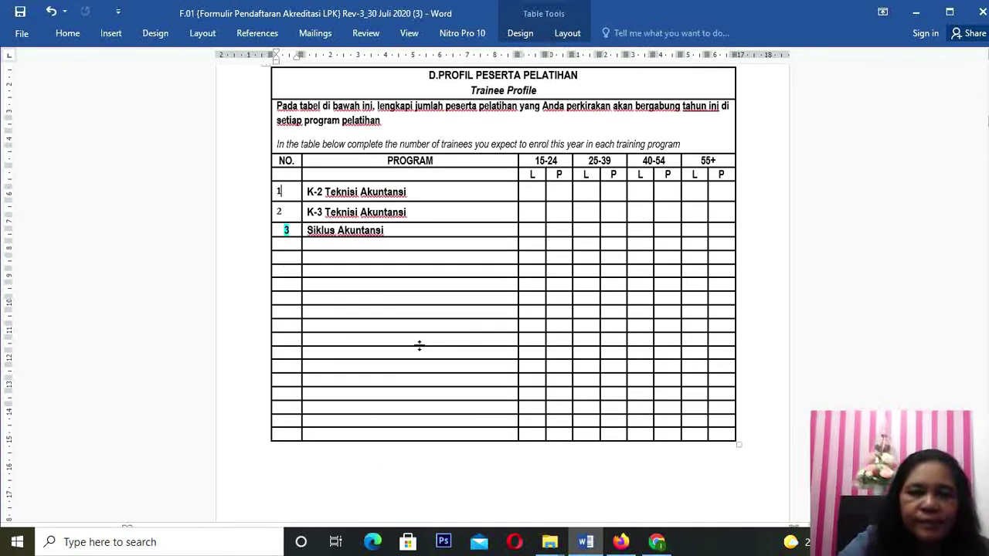
{"action": "scroll", "coordinate": [421, 352], "scroll_direction": "down", "scroll_amount": 6}
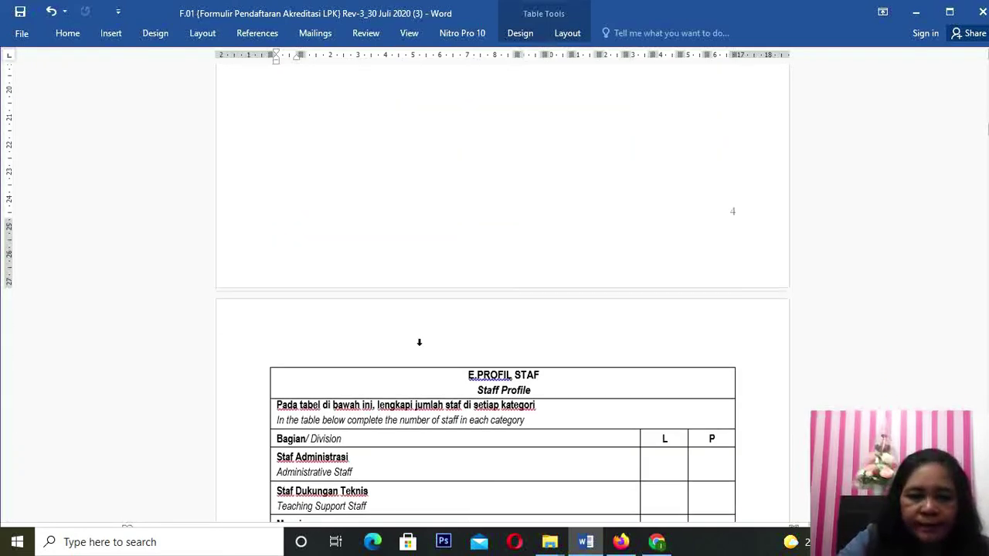
{"action": "scroll", "coordinate": [419, 346], "scroll_direction": "down", "scroll_amount": 3}
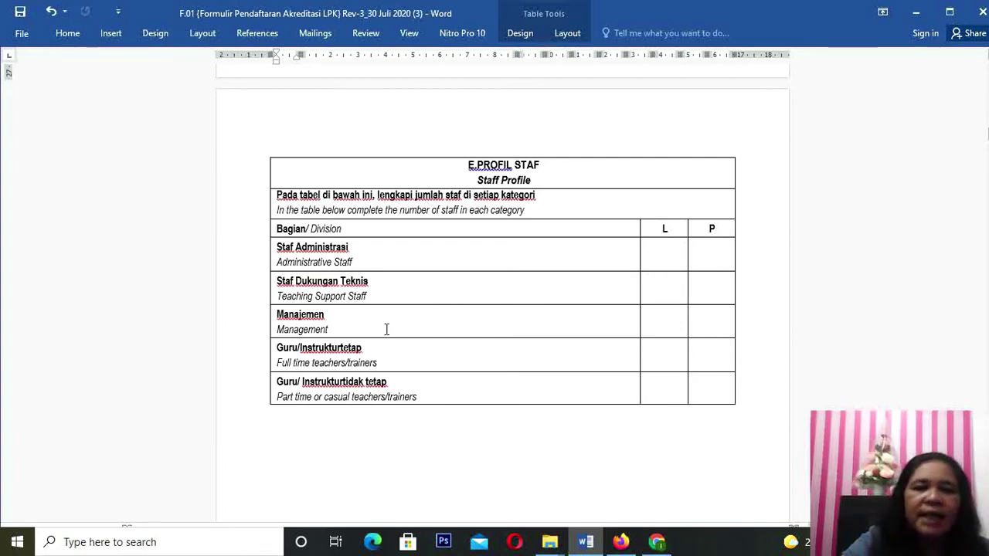
{"action": "left_click", "coordinate": [659, 318]}
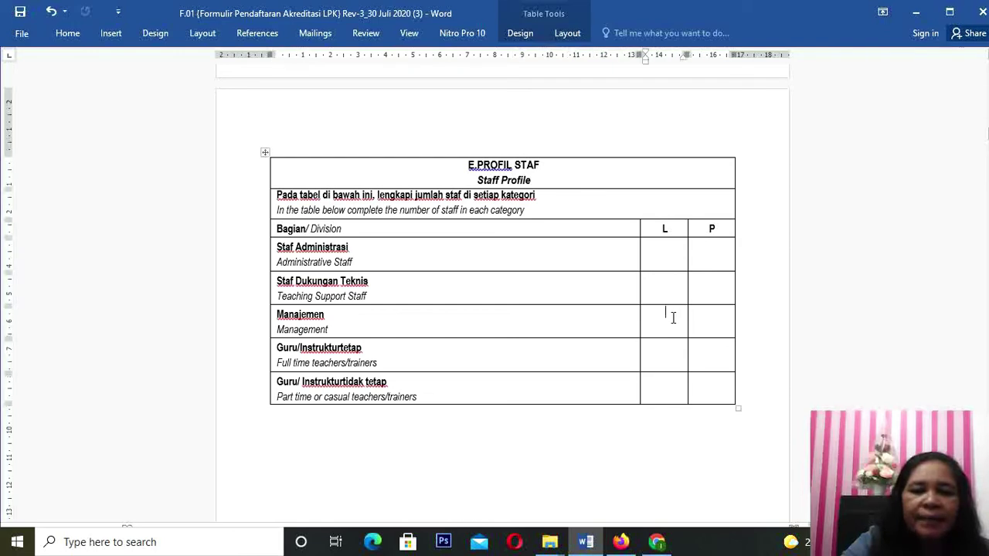
{"action": "left_click", "coordinate": [725, 321]}
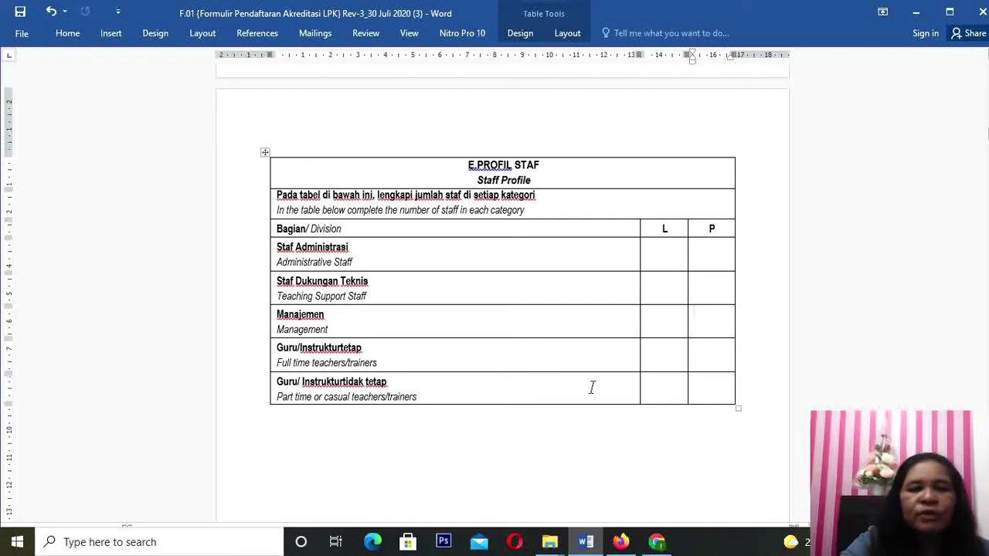
{"action": "left_click", "coordinate": [676, 387]}
{"action": "left_click", "coordinate": [697, 391]}
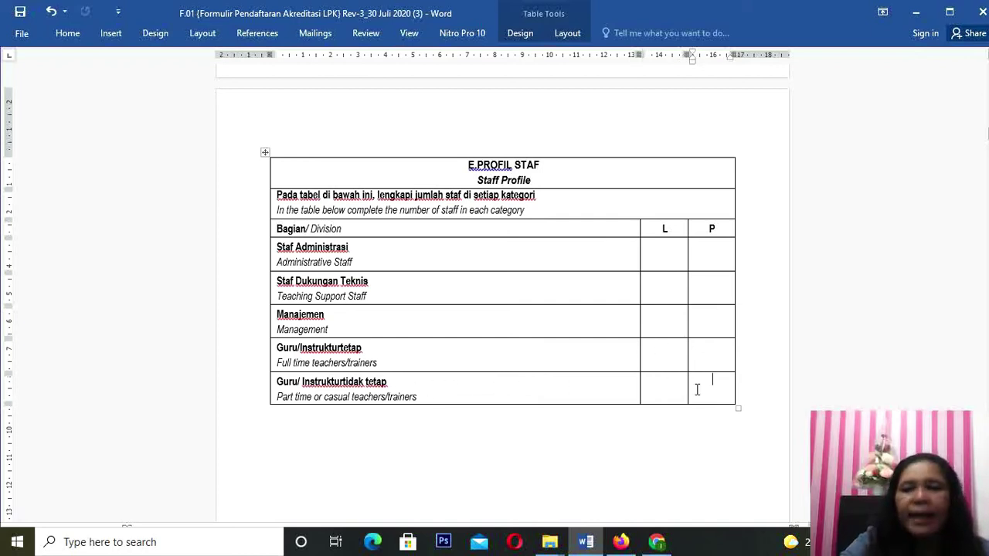
{"action": "left_click", "coordinate": [669, 247]}
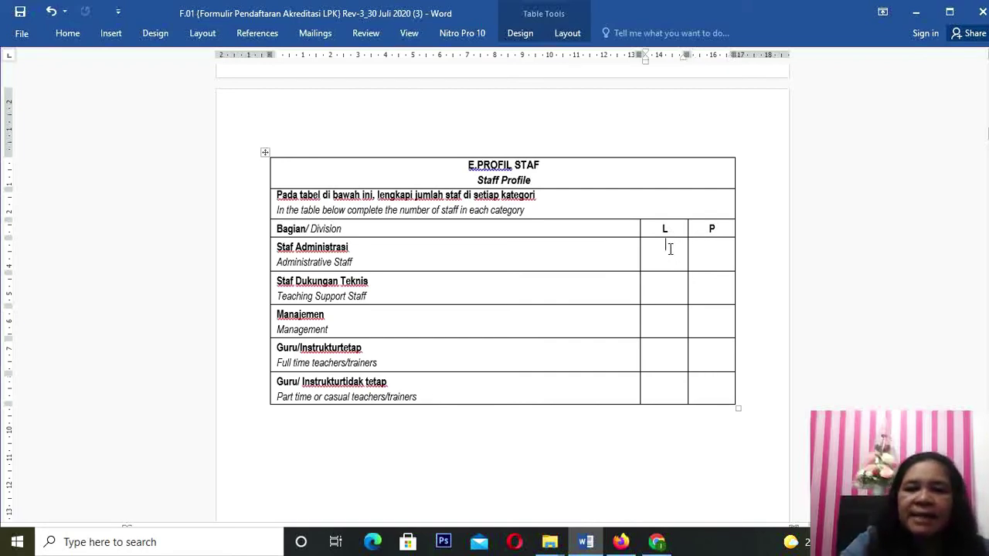
{"action": "type", "text": "1"}
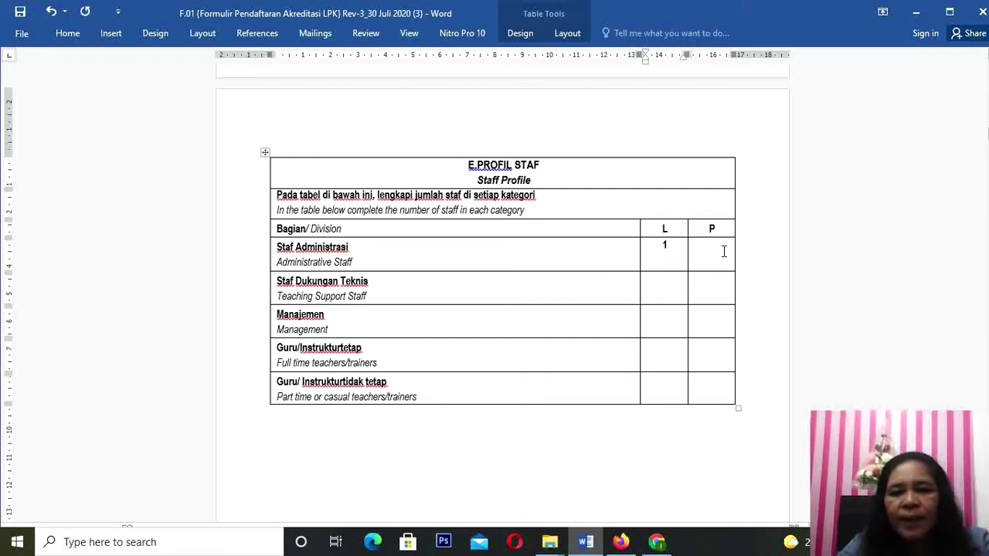
{"action": "left_click", "coordinate": [724, 251]}
{"action": "type", "text": "2"}
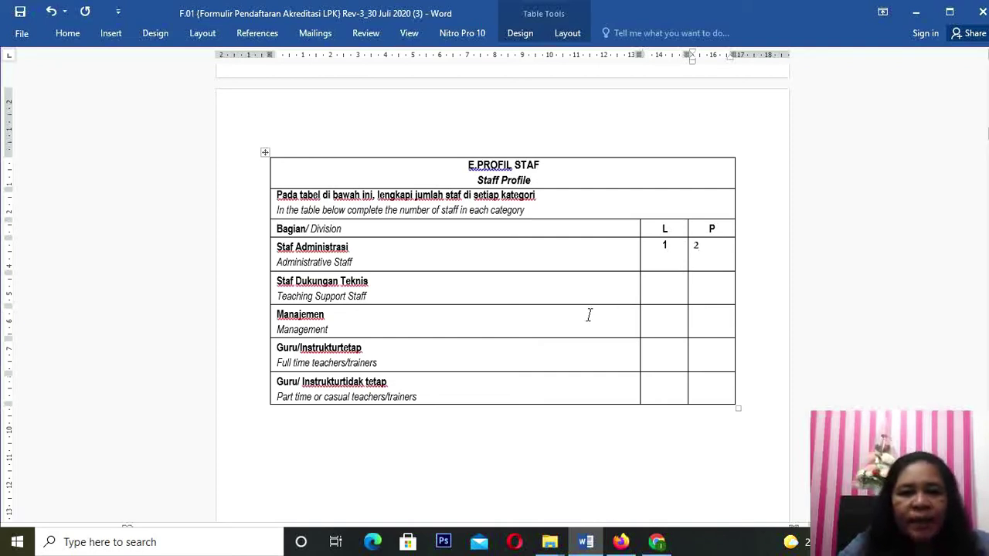
{"action": "left_click", "coordinate": [665, 283]}
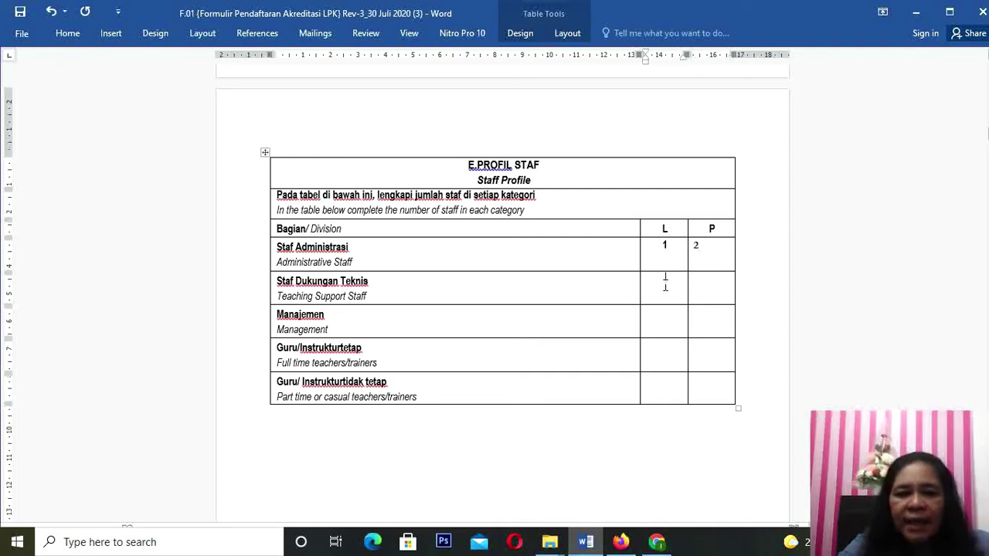
{"action": "type", "text": "1"}
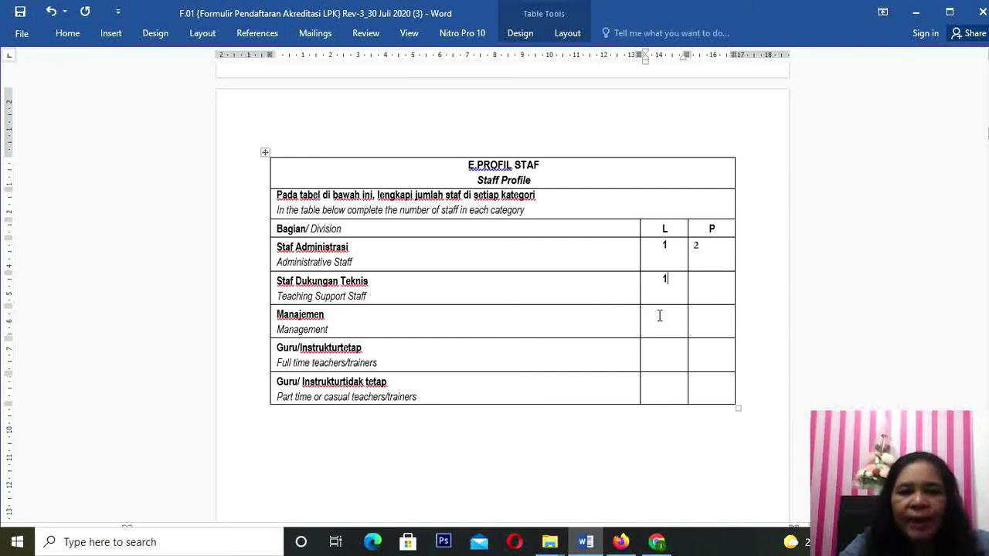
Step: Enter Manajemen L 2 / P 1, full-time teachers 3 / 4, part-time teachers 1 / 1
{"action": "left_click", "coordinate": [667, 316]}
{"action": "type", "text": "2"}
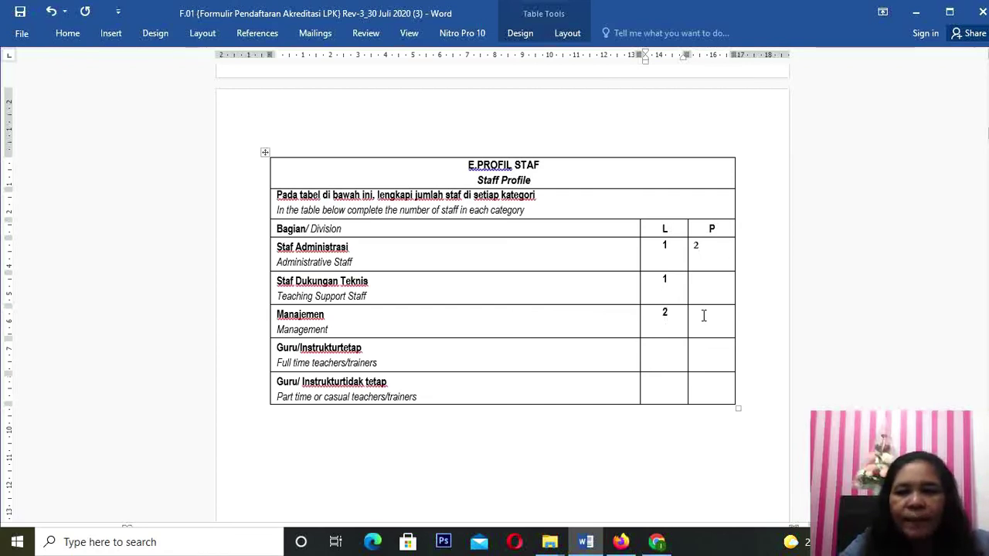
{"action": "left_click", "coordinate": [706, 312]}
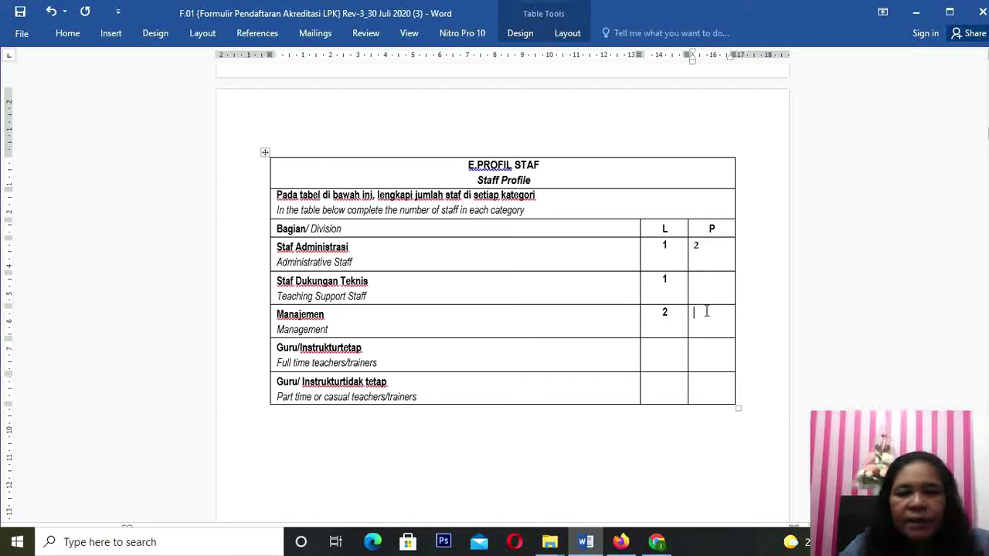
{"action": "type", "text": "1"}
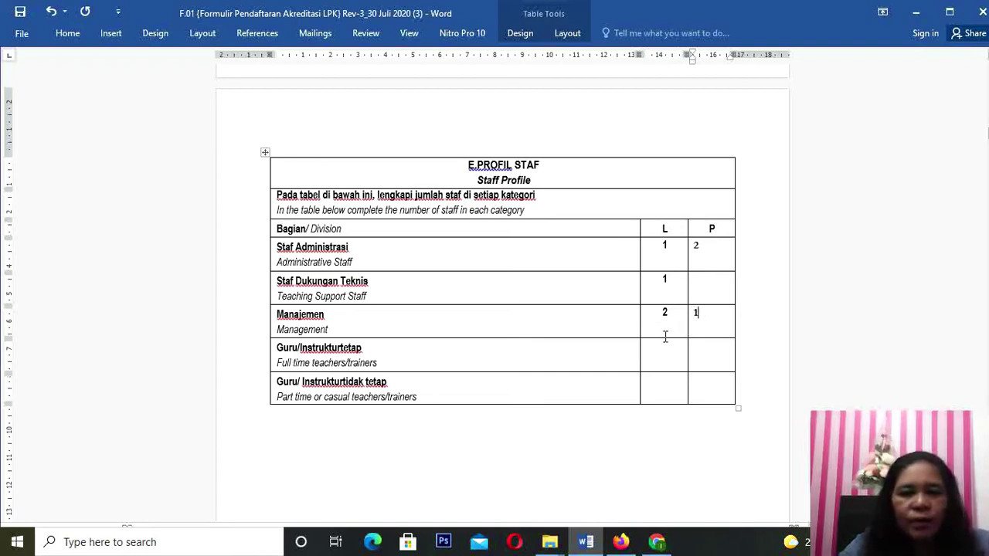
{"action": "left_click", "coordinate": [669, 349]}
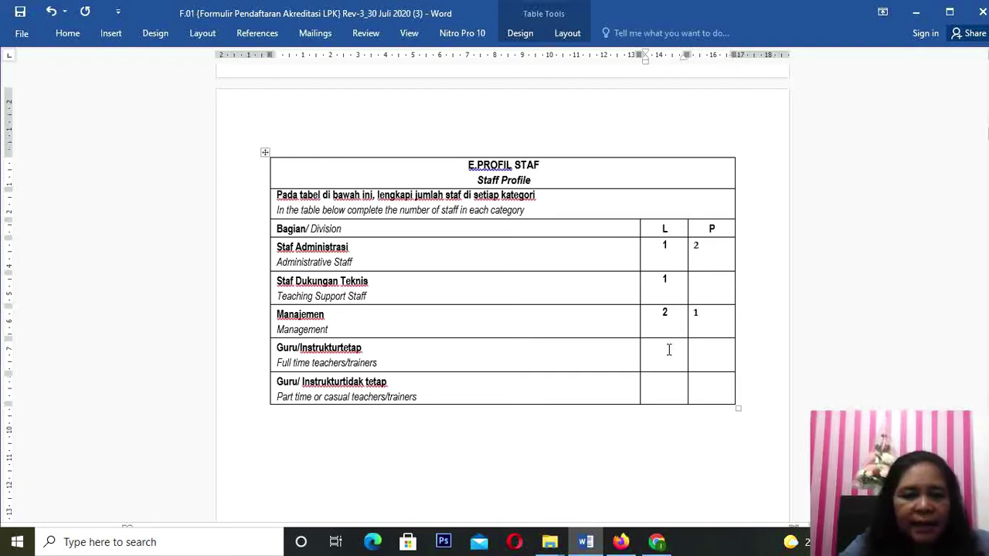
{"action": "type", "text": "3"}
{"action": "left_click", "coordinate": [702, 347]}
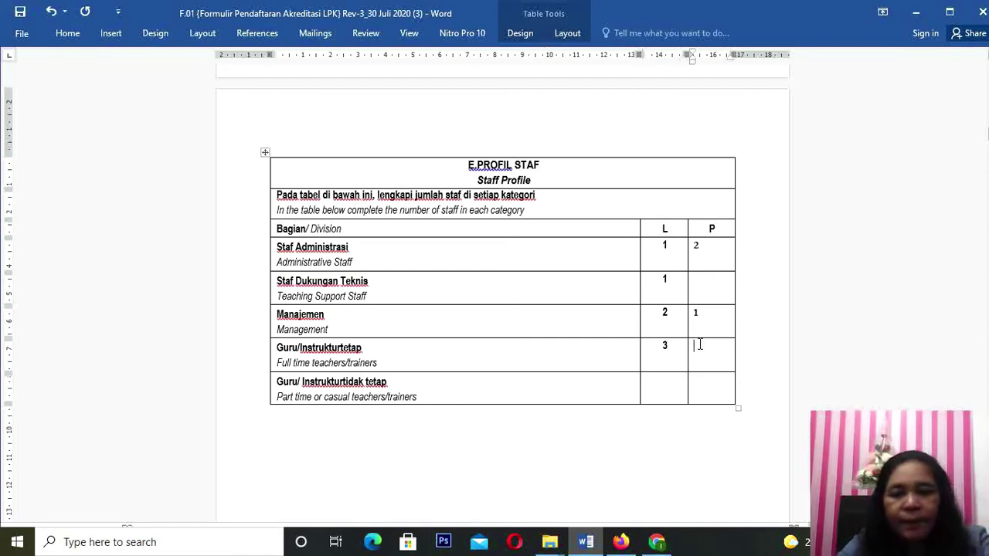
{"action": "type", "text": "4"}
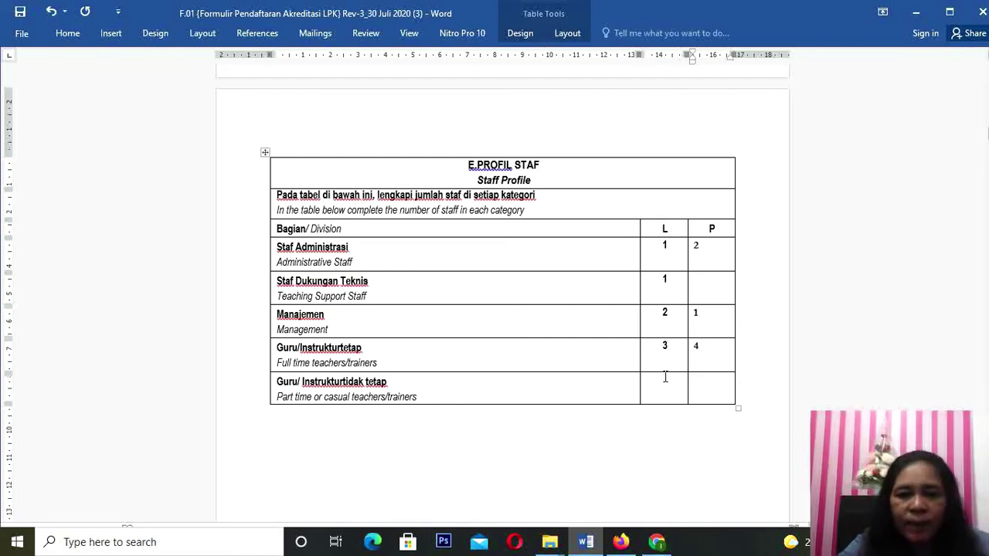
{"action": "left_click", "coordinate": [664, 376]}
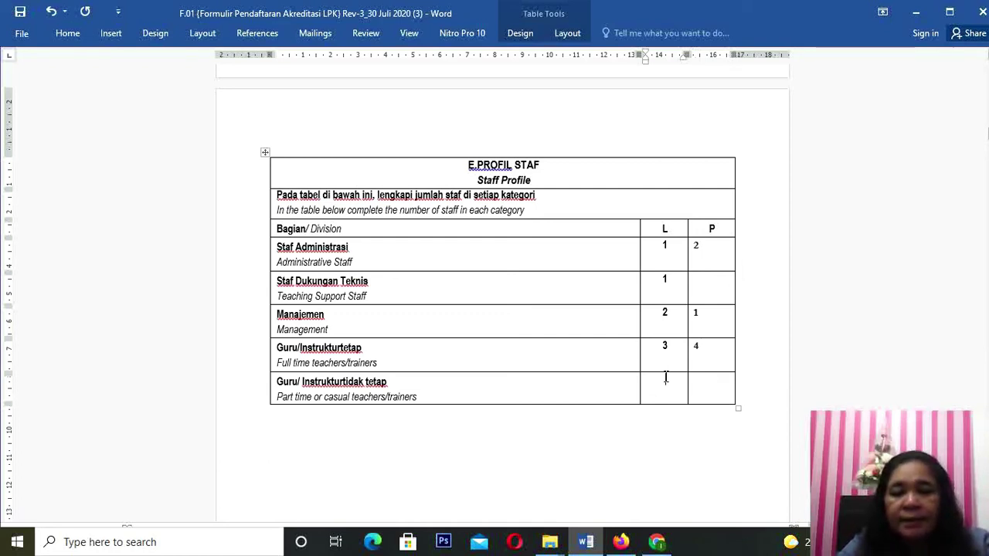
{"action": "type", "text": "1"}
{"action": "left_click", "coordinate": [707, 386]}
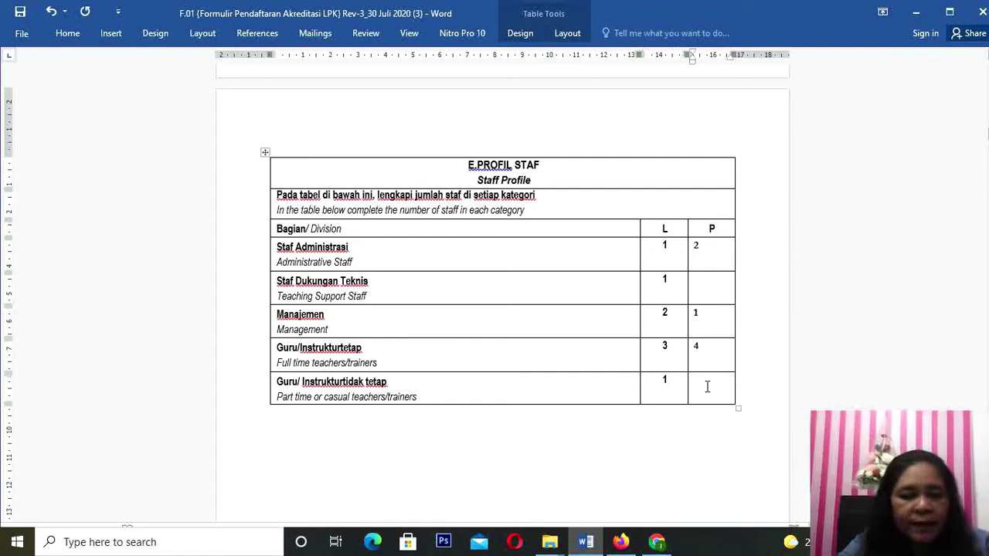
{"action": "type", "text": "1"}
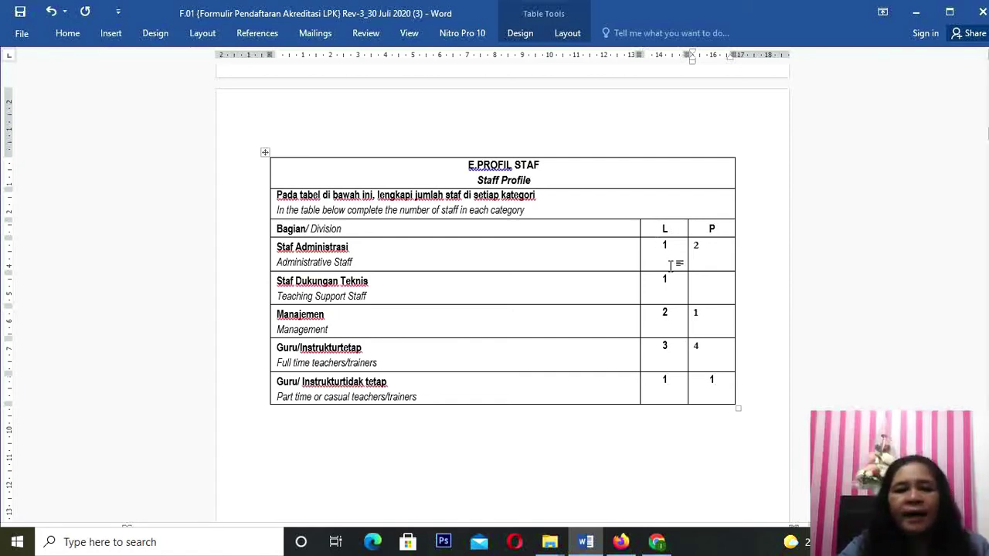
Step: Centre the L and P staff counts in their cells and remove their bold
{"action": "mouse_move", "coordinate": [669, 246]}
{"action": "left_mouse_down"}
{"action": "mouse_move", "coordinate": [708, 384]}
{"action": "mouse_move", "coordinate": [698, 373]}
{"action": "left_mouse_up"}
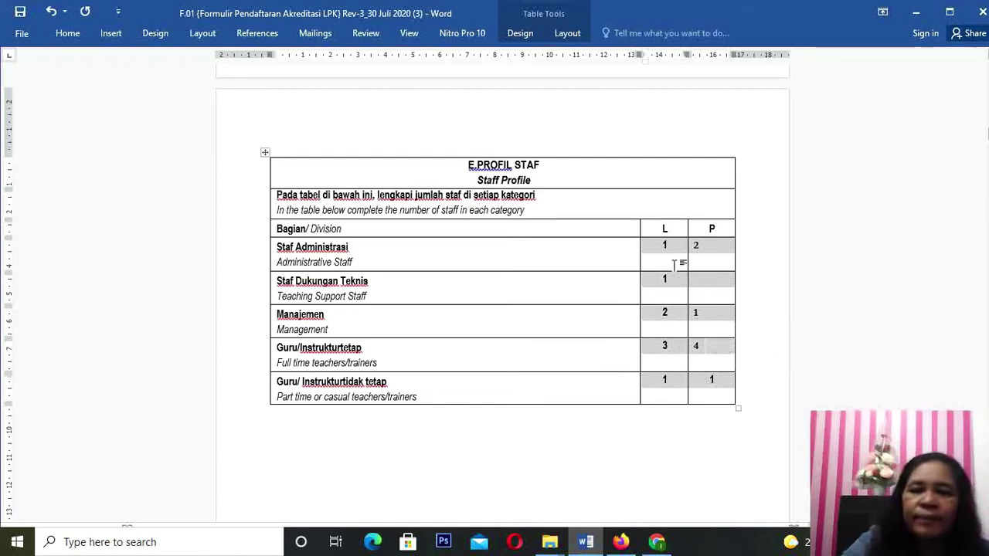
{"action": "left_click", "coordinate": [68, 33]}
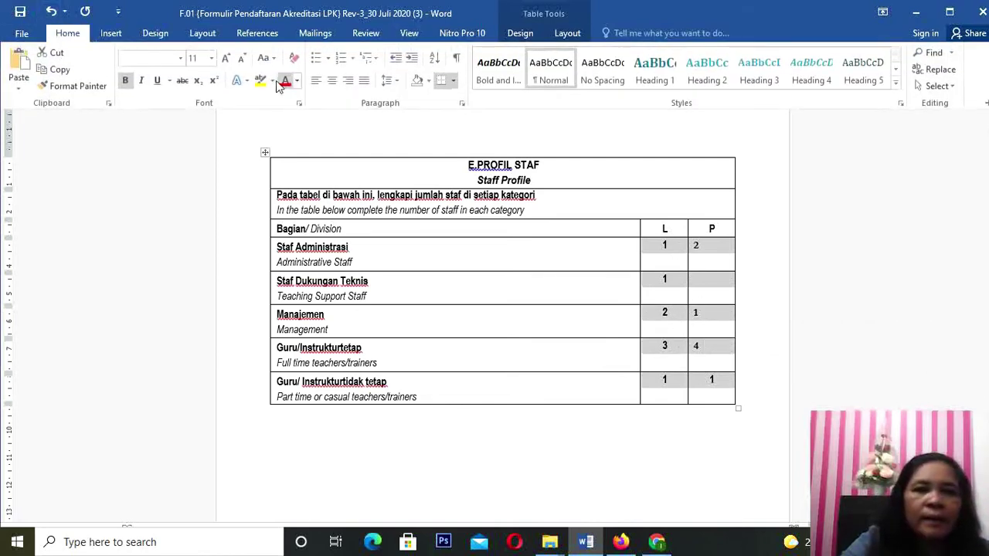
{"action": "left_click", "coordinate": [331, 81]}
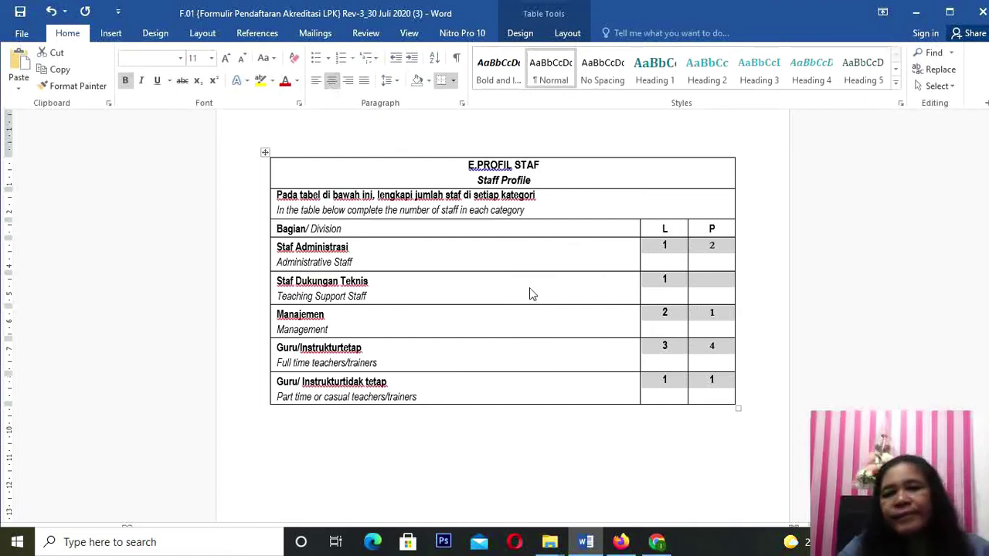
{"action": "left_click", "coordinate": [585, 284]}
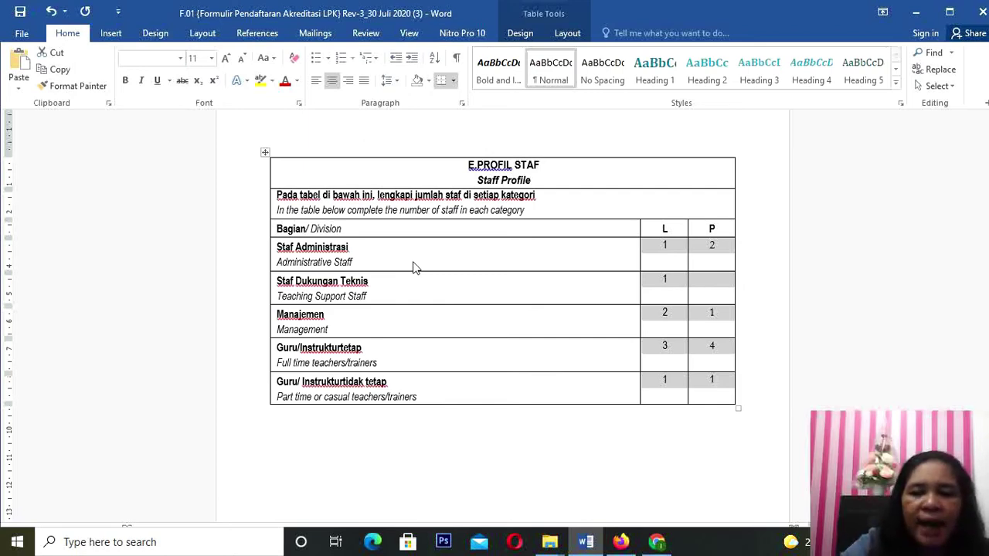
Step: Scroll down through the F.PROFIL LPK sample profile toward the F.INSTRUKSI heading
{"action": "scroll", "coordinate": [412, 267], "scroll_direction": "down", "scroll_amount": 10}
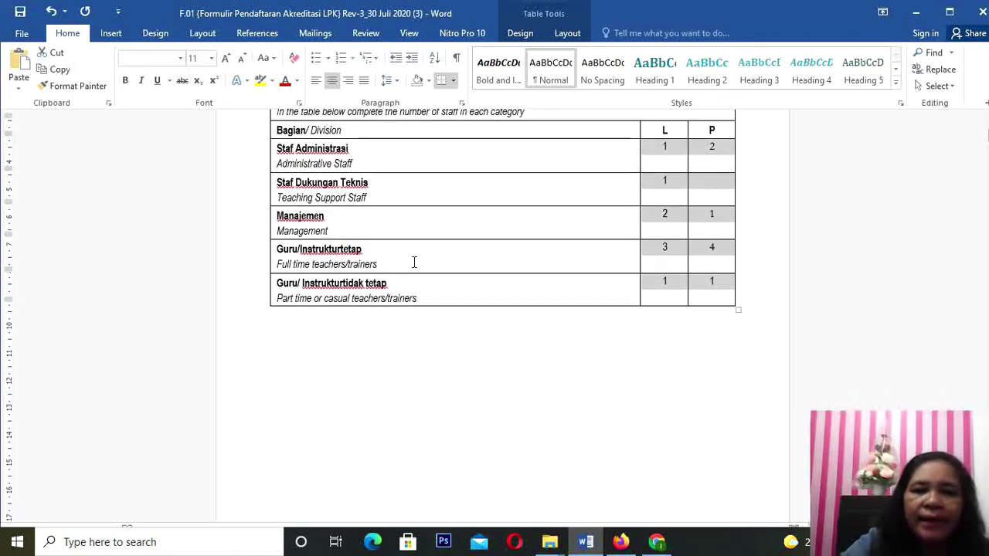
{"action": "scroll", "coordinate": [413, 267], "scroll_direction": "down", "scroll_amount": 8}
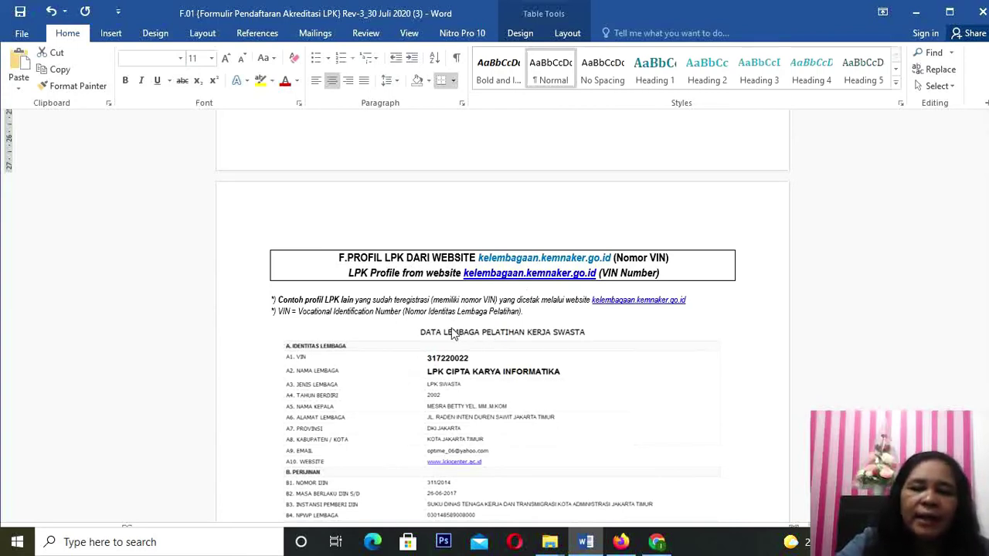
{"action": "scroll", "coordinate": [460, 332], "scroll_direction": "down", "scroll_amount": 1}
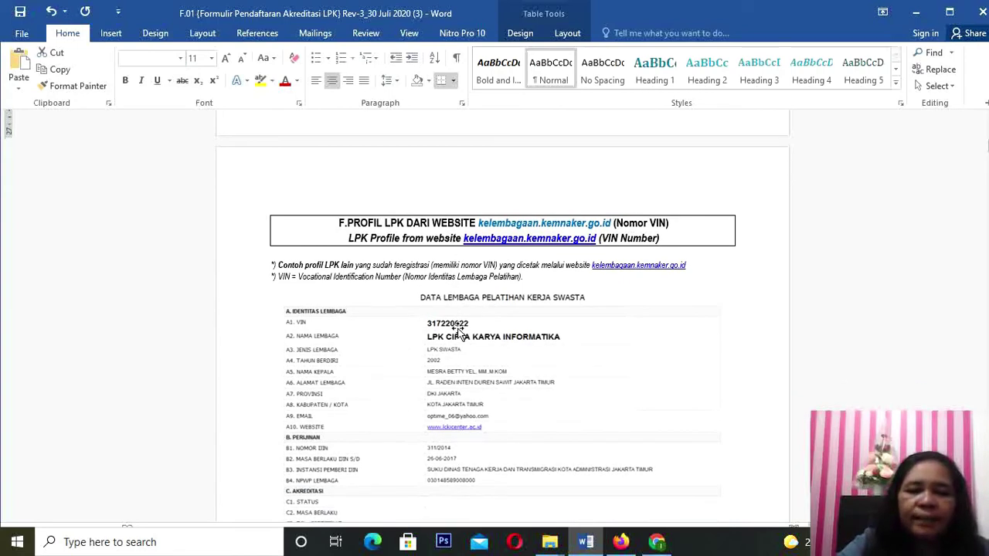
{"action": "scroll", "coordinate": [461, 333], "scroll_direction": "down", "scroll_amount": 2}
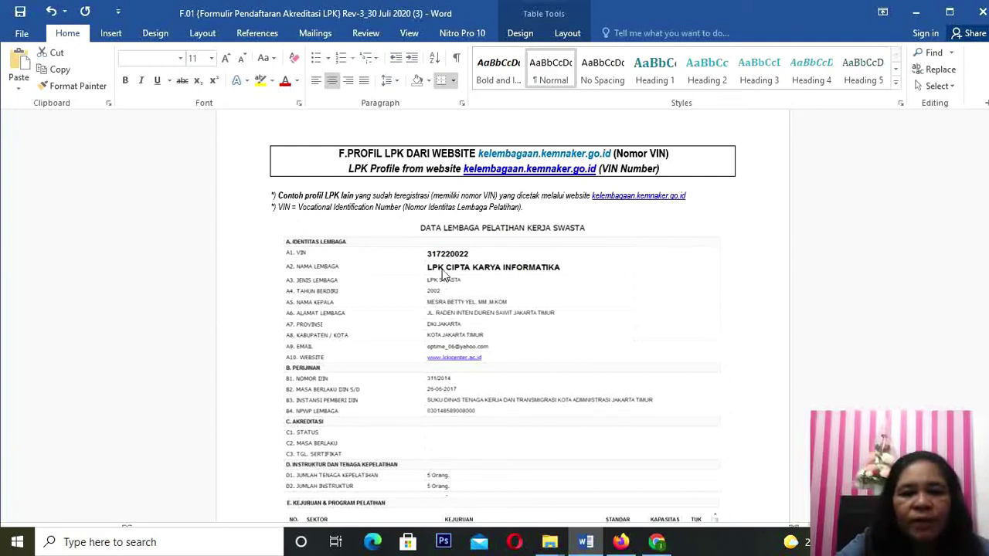
{"action": "scroll", "coordinate": [411, 268], "scroll_direction": "down", "scroll_amount": 1}
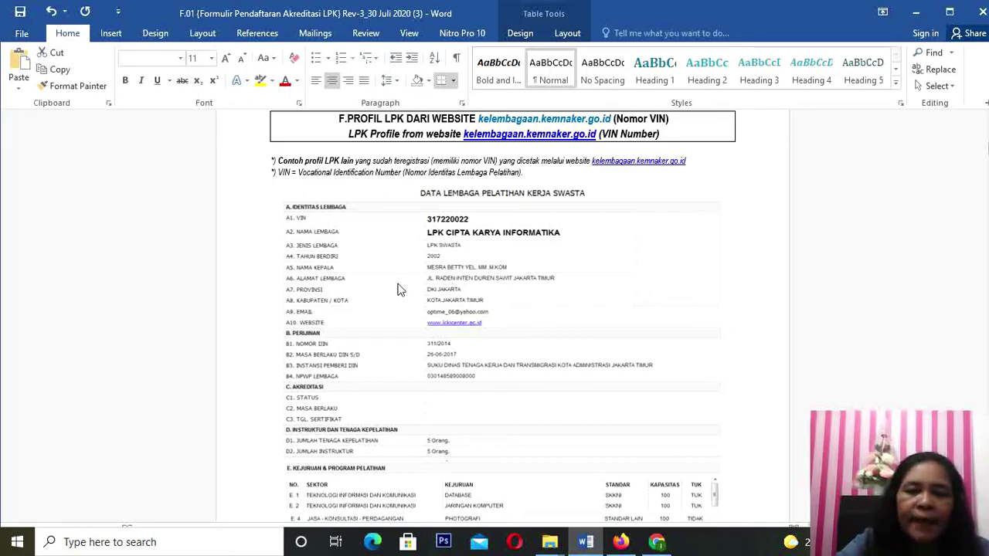
{"action": "scroll", "coordinate": [398, 289], "scroll_direction": "down", "scroll_amount": 8}
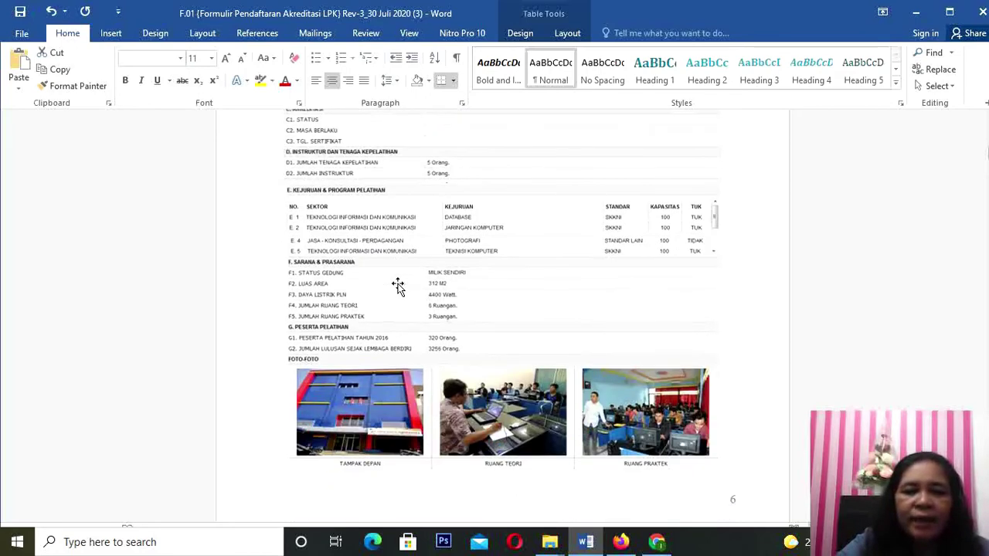
{"action": "scroll", "coordinate": [397, 286], "scroll_direction": "down", "scroll_amount": 5}
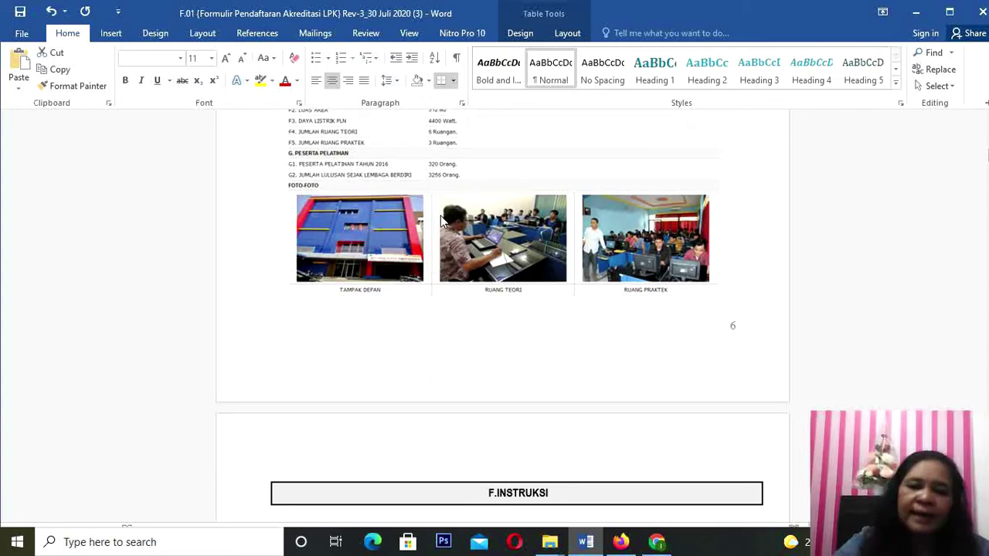
{"action": "scroll", "coordinate": [441, 222], "scroll_direction": "down", "scroll_amount": 5}
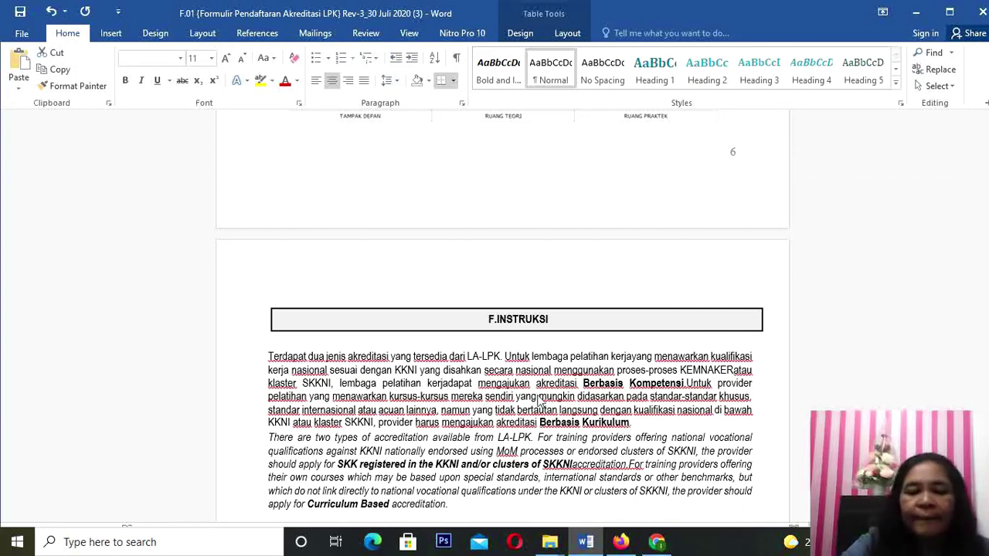
Step: Scroll through the F.INSTRUKSI instruction pages toward the DOKUMEN STANDAR 1 title page
{"action": "scroll", "coordinate": [550, 383], "scroll_direction": "down", "scroll_amount": 1}
{"action": "scroll", "coordinate": [550, 382], "scroll_direction": "down", "scroll_amount": 1}
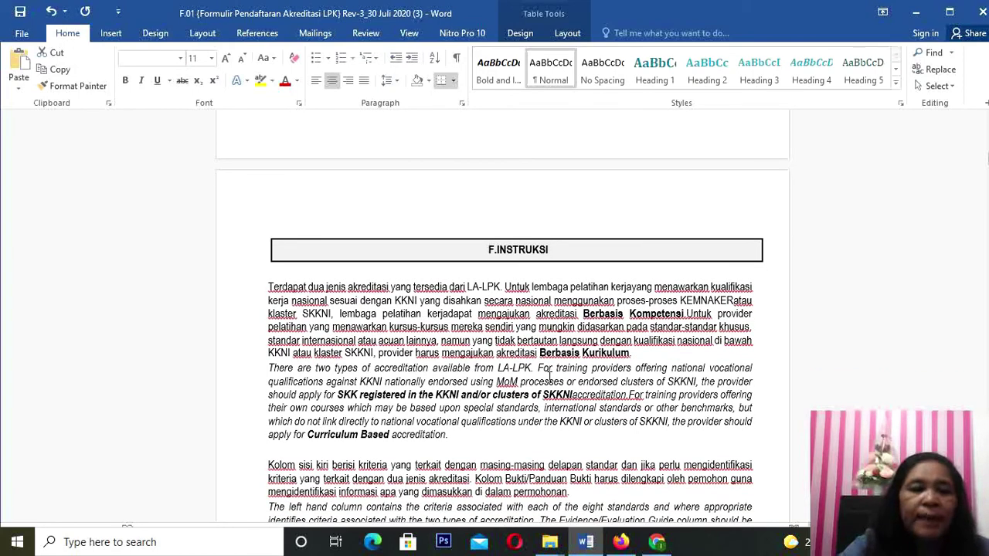
{"action": "scroll", "coordinate": [550, 379], "scroll_direction": "down", "scroll_amount": 3}
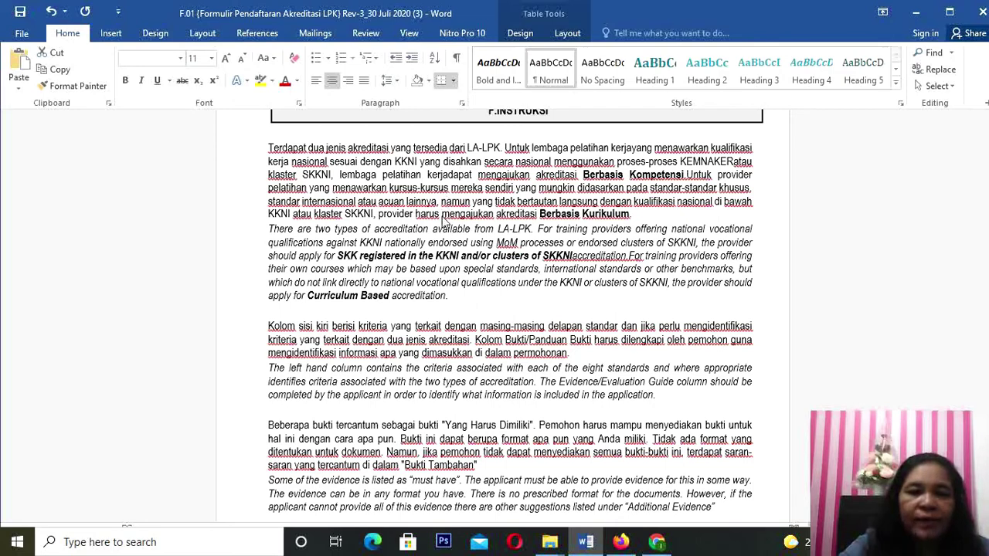
{"action": "scroll", "coordinate": [444, 222], "scroll_direction": "down", "scroll_amount": 1}
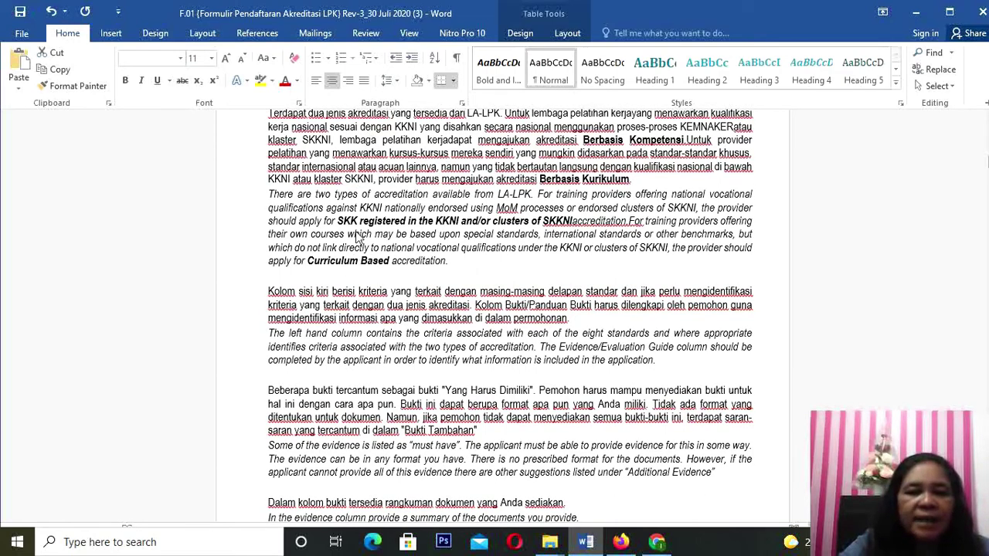
{"action": "scroll", "coordinate": [333, 338], "scroll_direction": "down", "scroll_amount": 4}
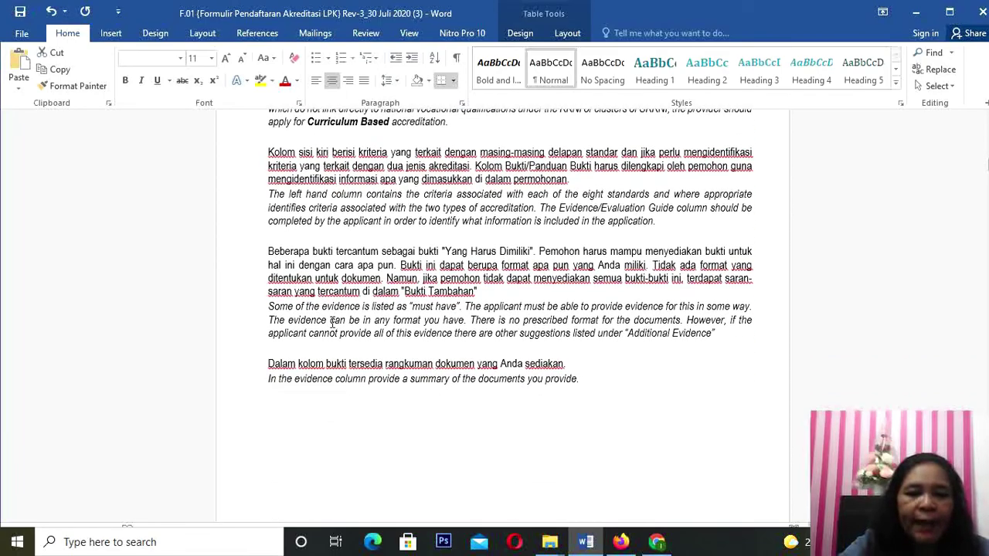
{"action": "scroll", "coordinate": [332, 322], "scroll_direction": "down", "scroll_amount": 10}
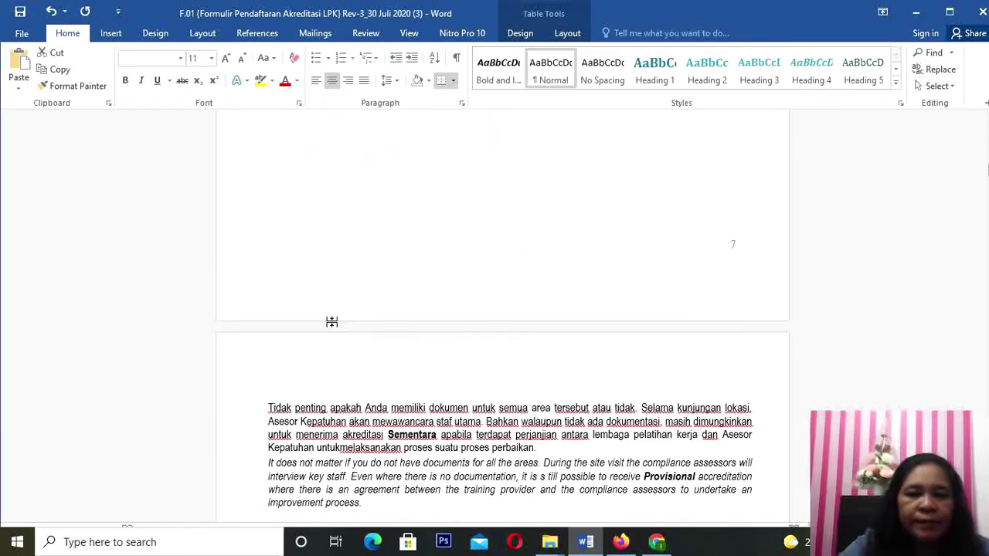
{"action": "scroll", "coordinate": [331, 322], "scroll_direction": "down", "scroll_amount": 12}
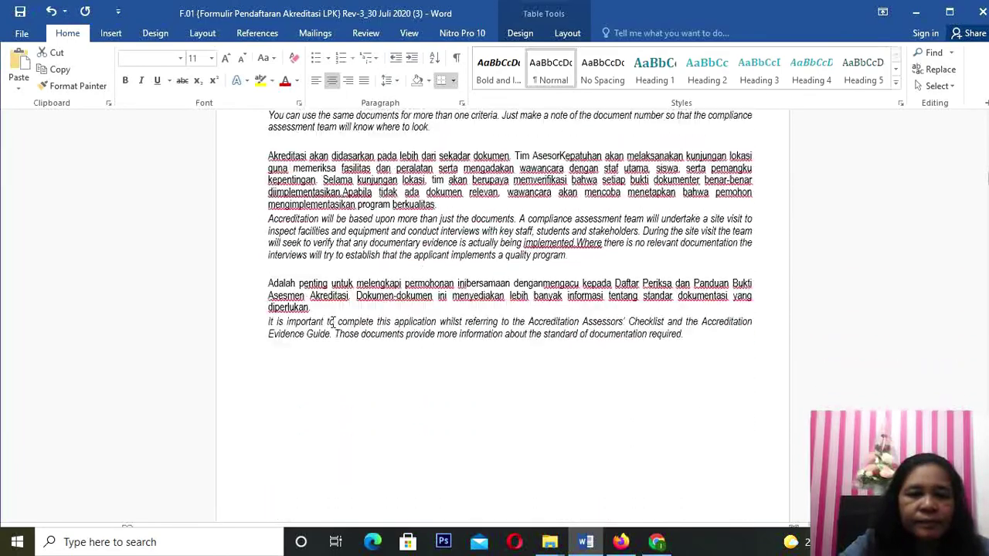
{"action": "scroll", "coordinate": [333, 323], "scroll_direction": "down", "scroll_amount": 15}
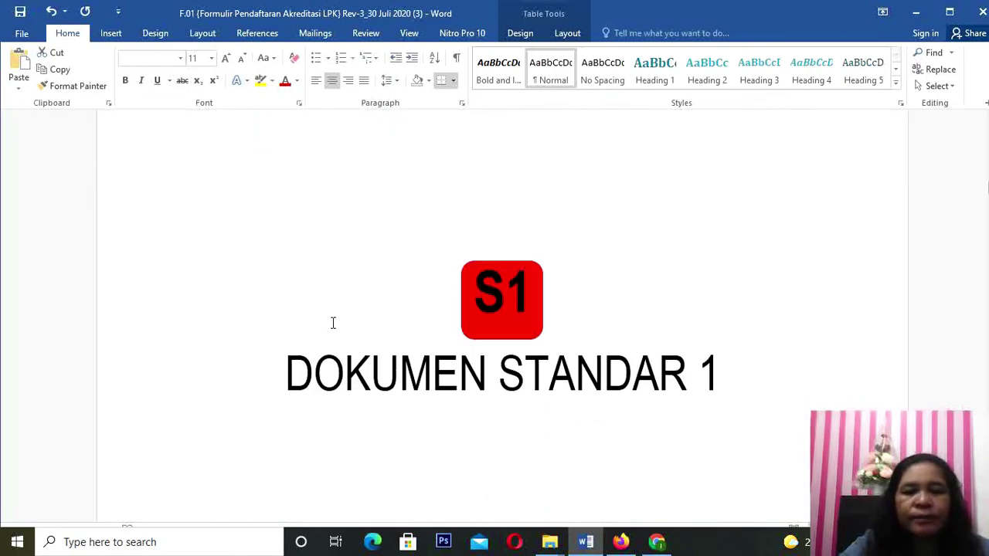
Step: Scroll from the DOKUMEN STANDAR 1 cover page down to the Standar 1 checklist table
{"action": "scroll", "coordinate": [333, 323], "scroll_direction": "down", "scroll_amount": 5}
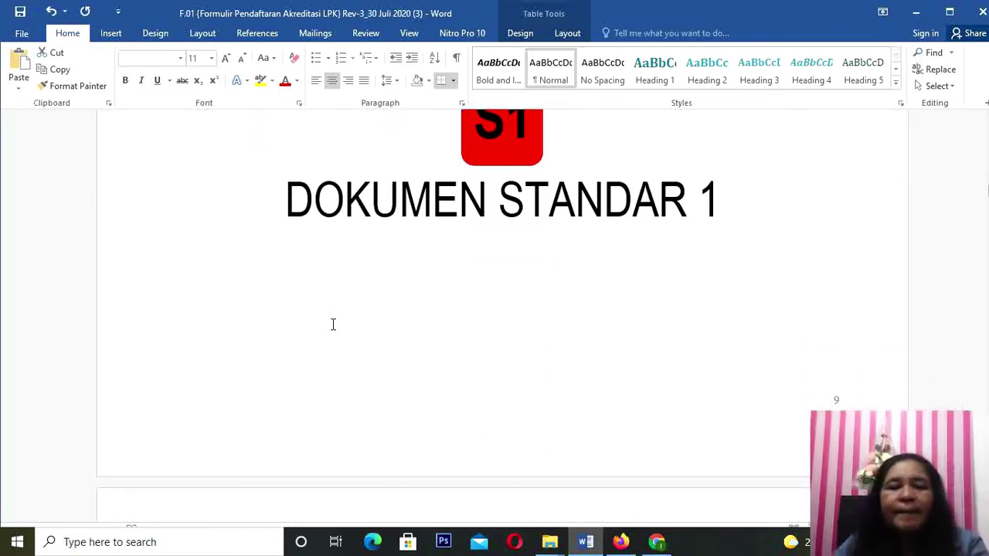
{"action": "scroll", "coordinate": [332, 324], "scroll_direction": "down", "scroll_amount": 12}
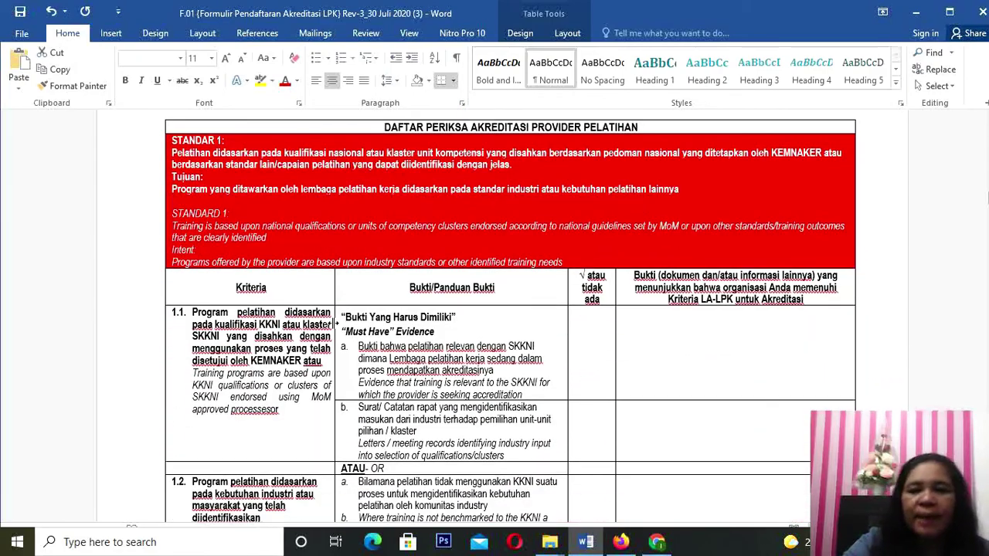
{"action": "scroll", "coordinate": [335, 323], "scroll_direction": "down", "scroll_amount": 2}
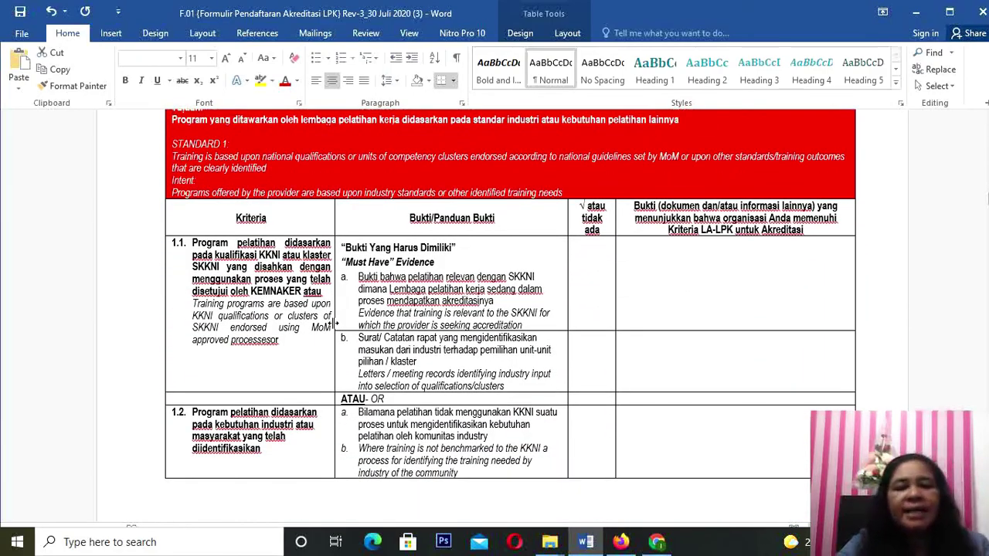
{"action": "scroll", "coordinate": [335, 323], "scroll_direction": "up", "scroll_amount": 14}
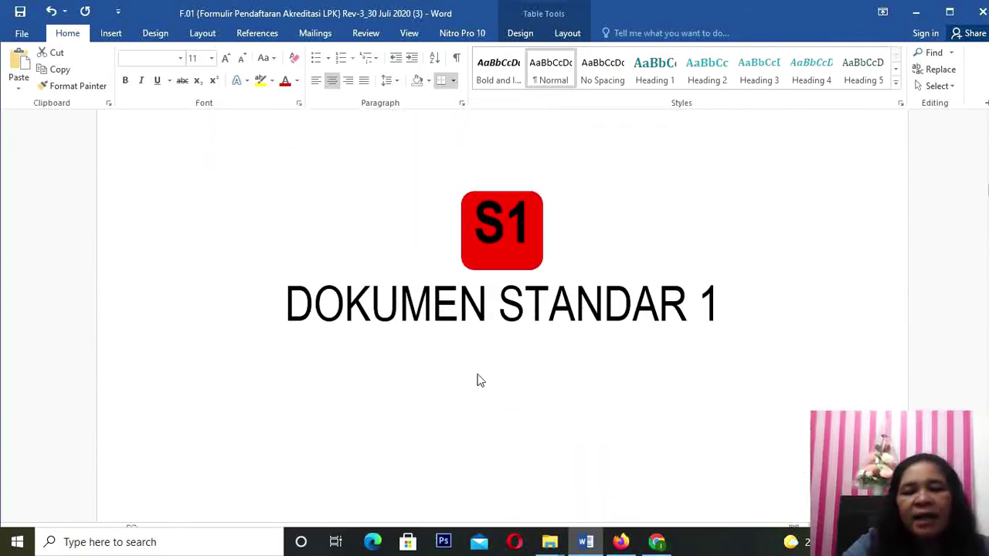
{"action": "scroll", "coordinate": [477, 374], "scroll_direction": "down", "scroll_amount": 12}
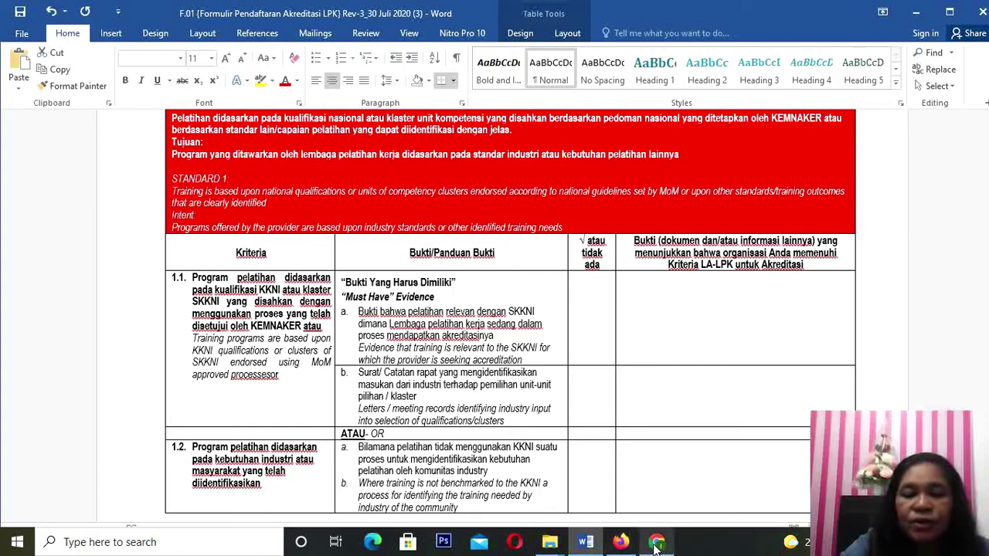
{"action": "left_click", "coordinate": [656, 470]}
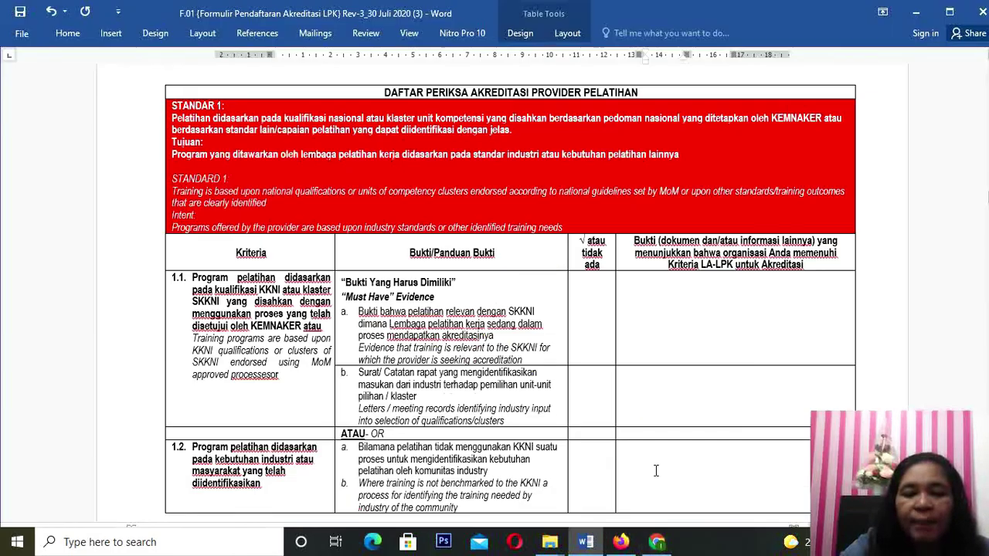
Step: Scroll the SKKNI 2013-182 Teknisi Akuntansi PDF back to page 1, then return to Word
{"action": "left_click", "coordinate": [657, 542]}
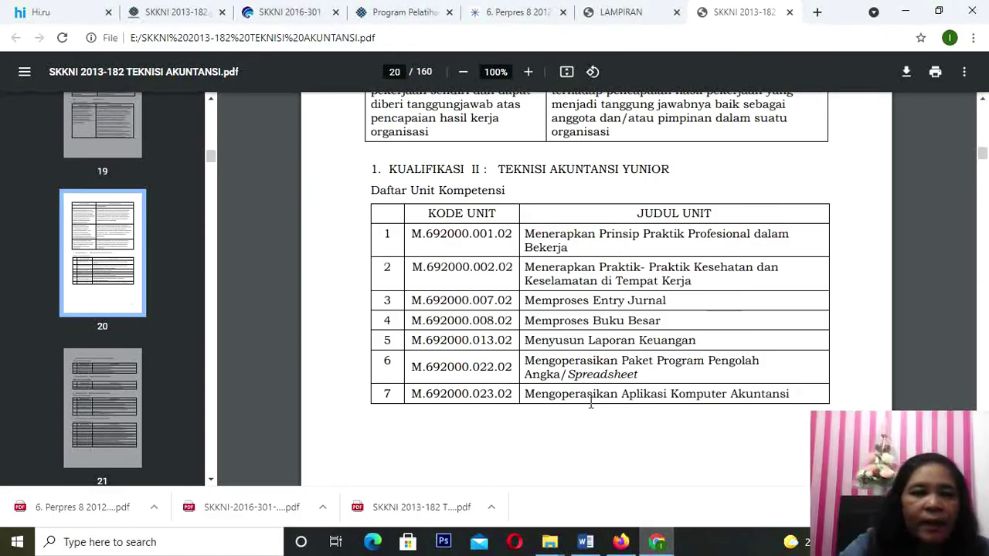
{"action": "scroll", "coordinate": [645, 368], "scroll_direction": "up", "scroll_amount": 6}
{"action": "scroll", "coordinate": [632, 328], "scroll_direction": "up", "scroll_amount": 20}
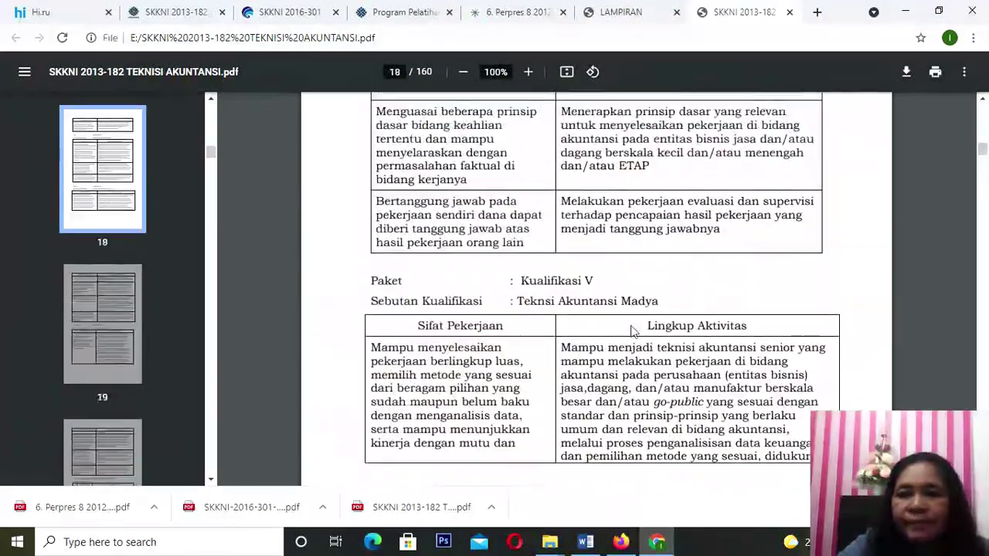
{"action": "scroll", "coordinate": [635, 329], "scroll_direction": "up", "scroll_amount": 20}
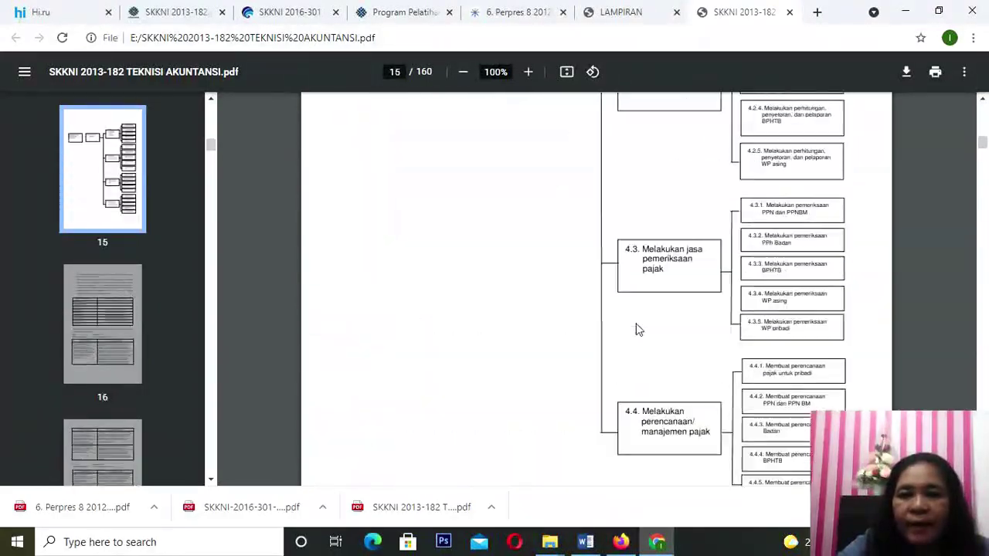
{"action": "scroll", "coordinate": [640, 329], "scroll_direction": "up", "scroll_amount": 20}
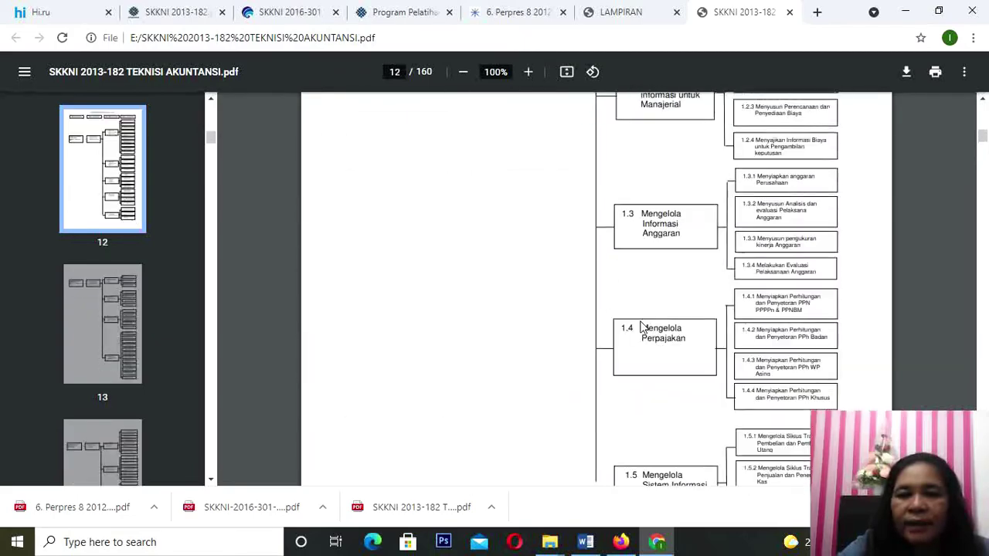
{"action": "scroll", "coordinate": [641, 324], "scroll_direction": "up", "scroll_amount": 20}
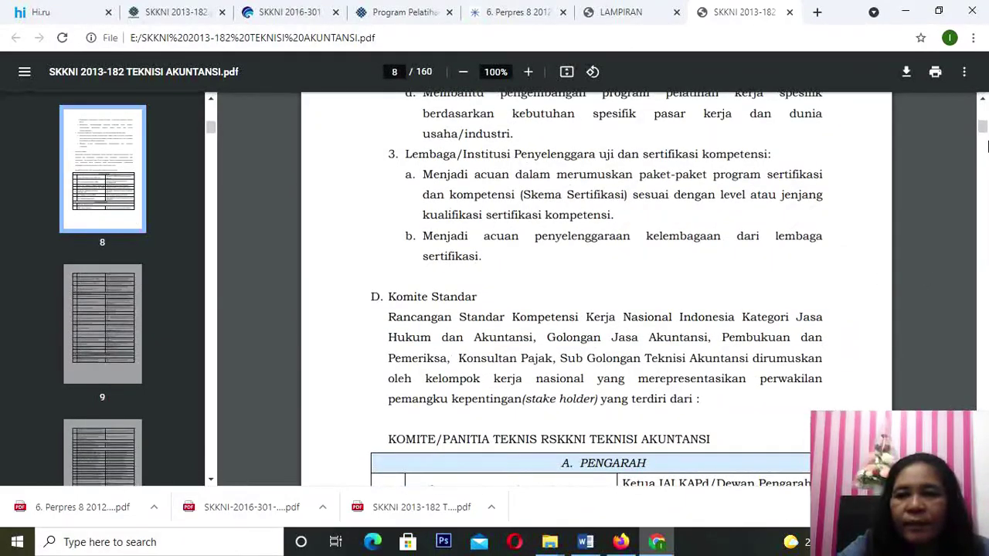
{"action": "left_click_drag", "start_coordinate": [982, 127], "coordinate": [983, 101]}
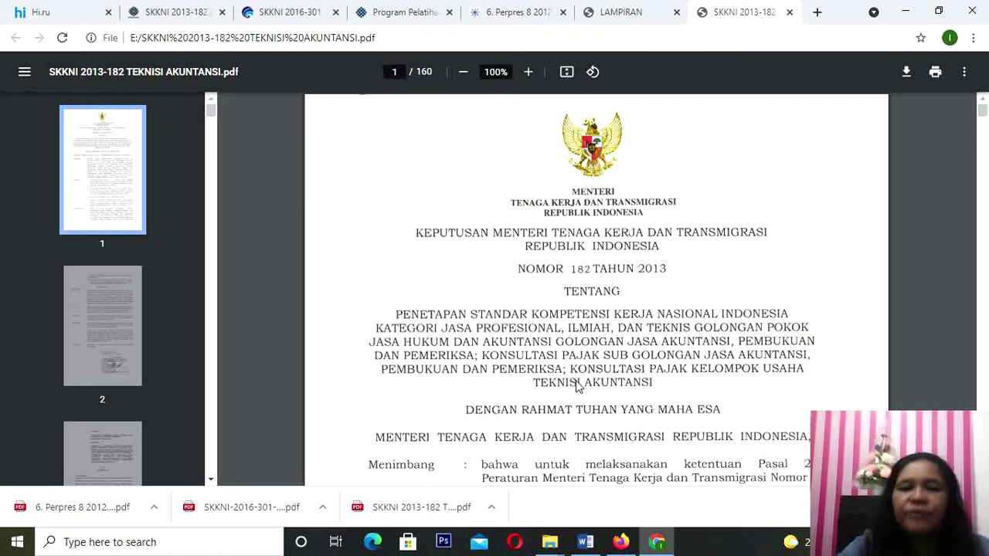
{"action": "left_click", "coordinate": [587, 543]}
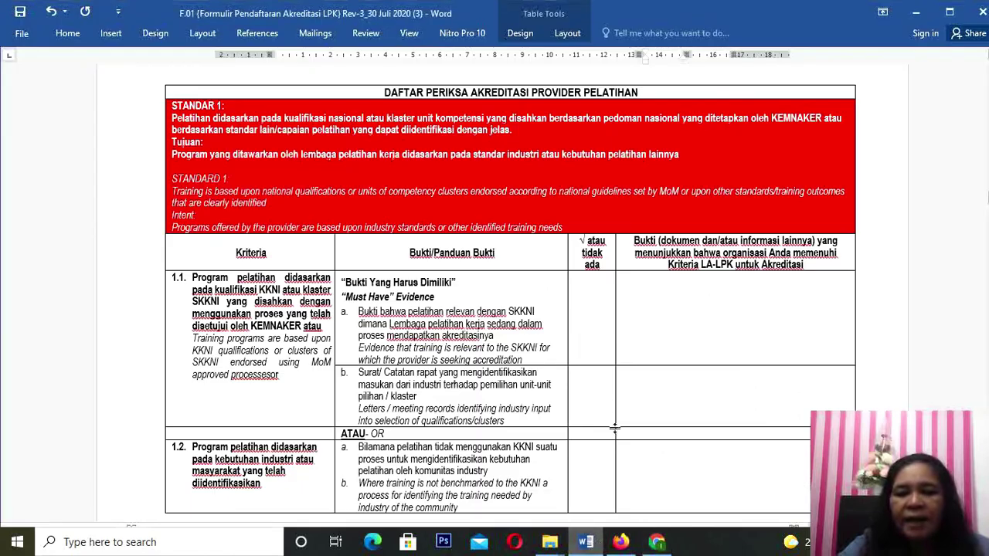
Step: Consult the SKKNI reference PDF, then come back to the Standar 1 checklist
{"action": "left_click", "coordinate": [626, 291]}
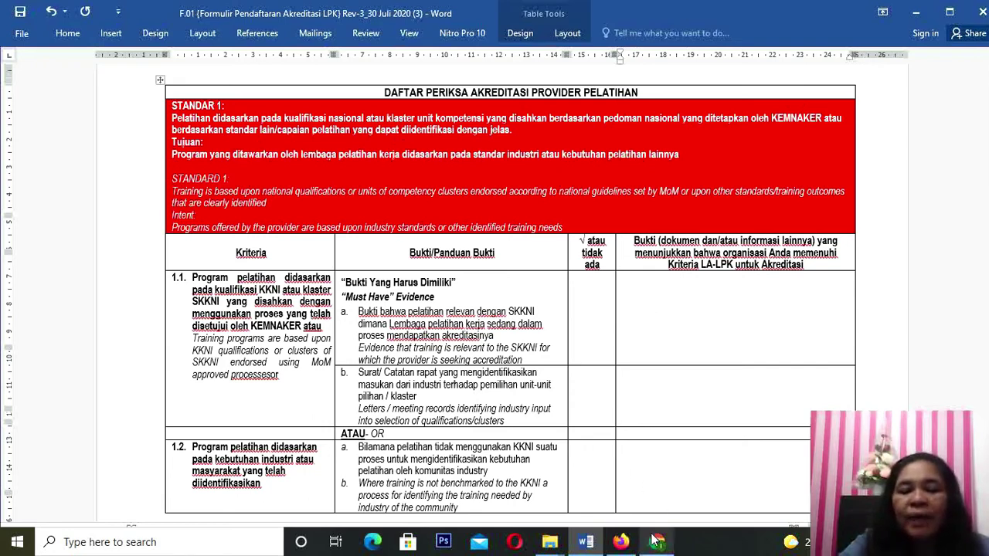
{"action": "mouse_move", "coordinate": [622, 542]}
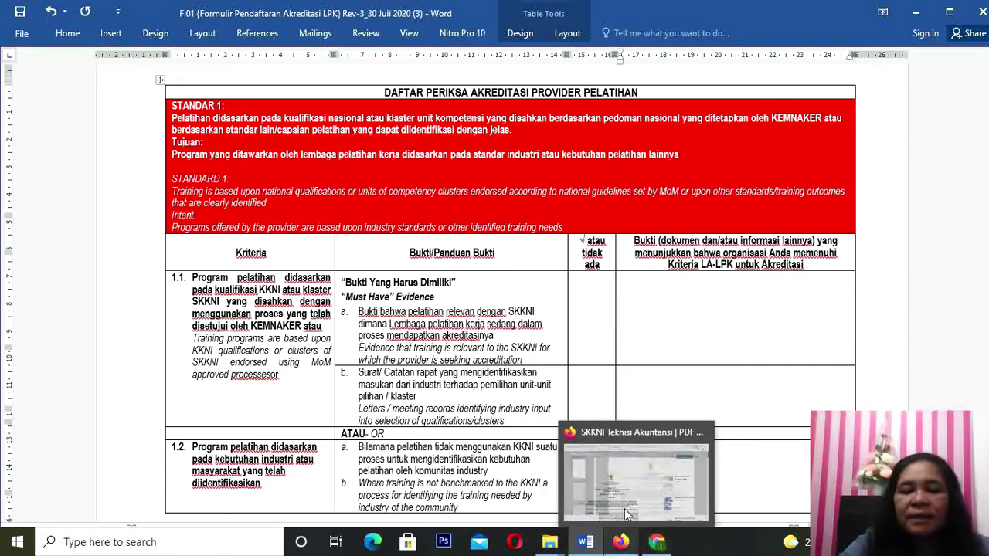
{"action": "left_click", "coordinate": [657, 543]}
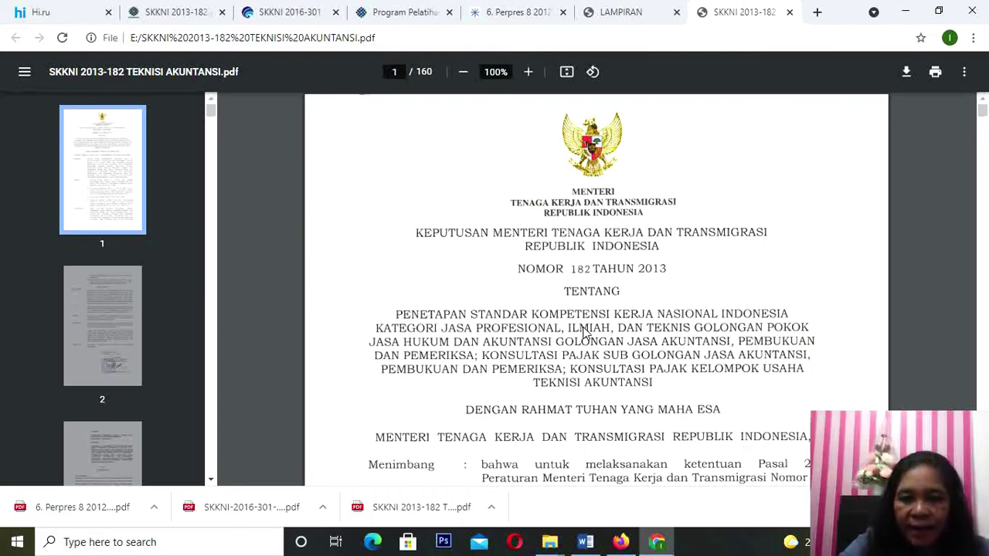
{"action": "left_click", "coordinate": [585, 544]}
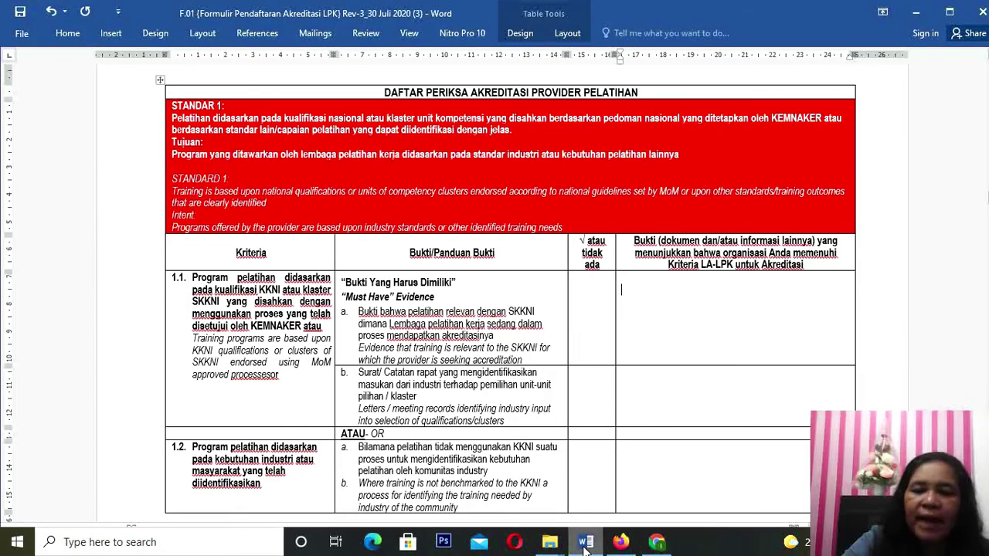
Step: Copy the √ from the column heading into the tick cell for criterion 1.1 evidence a
{"action": "left_click", "coordinate": [644, 300]}
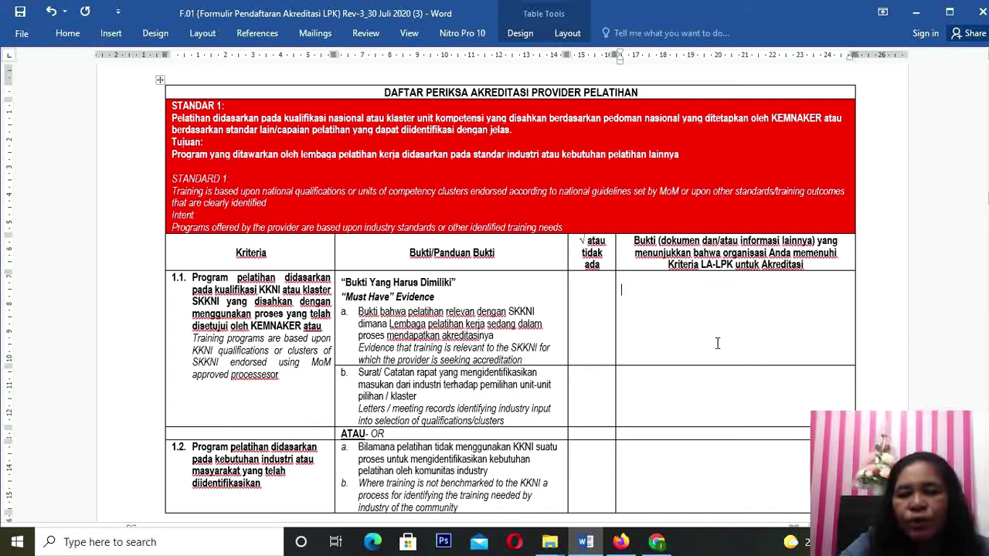
{"action": "left_click", "coordinate": [592, 300]}
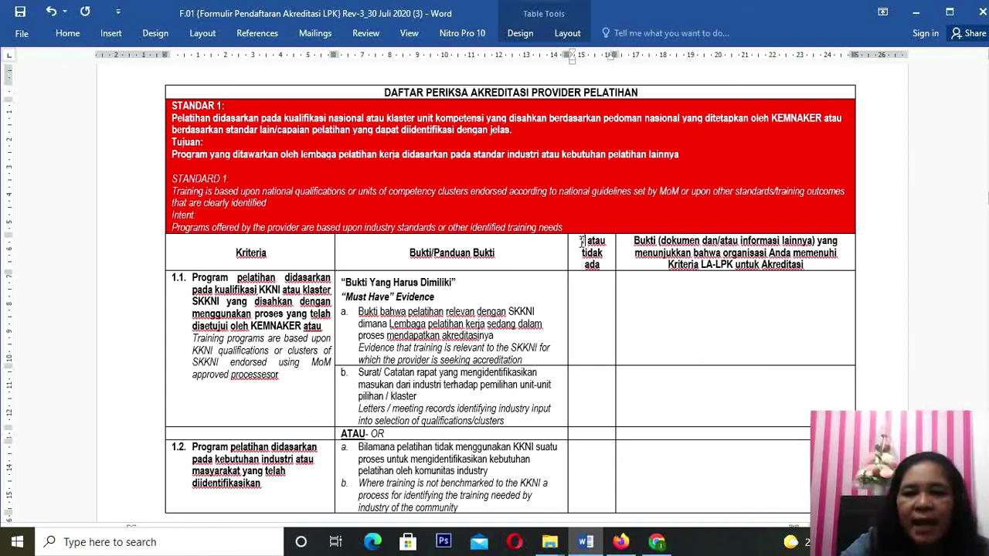
{"action": "double_click", "coordinate": [577, 242]}
{"action": "key", "text": "ctrl+c"}
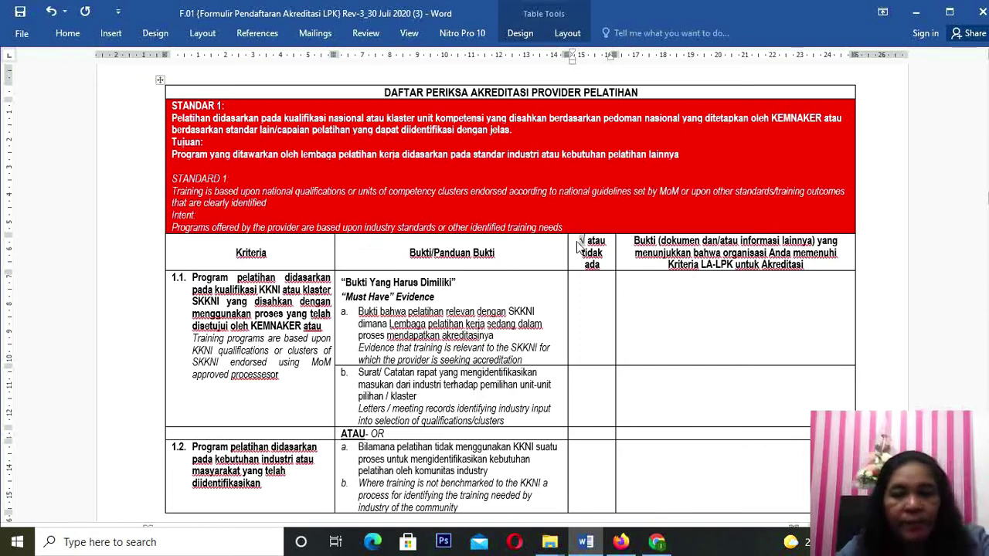
{"action": "left_click", "coordinate": [592, 312]}
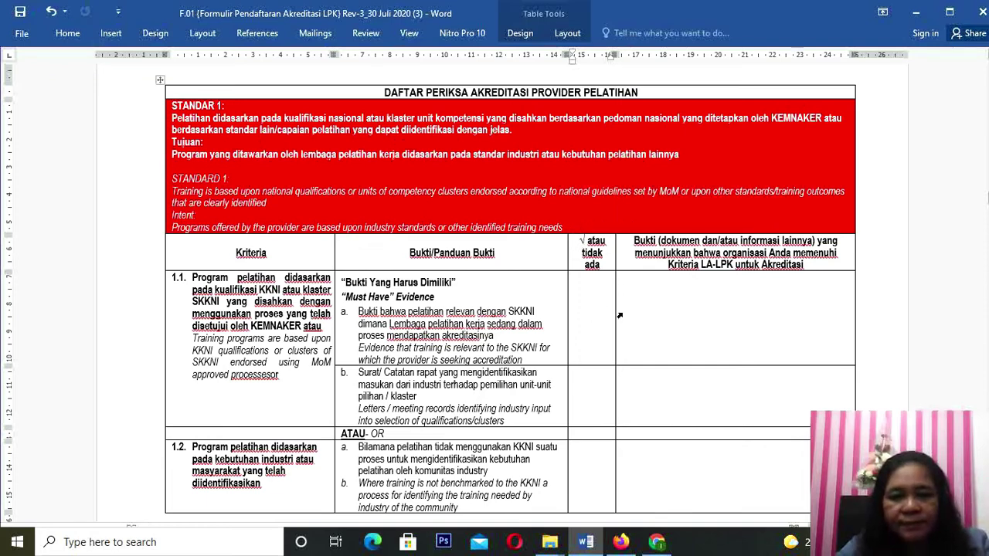
{"action": "key", "text": "ctrl+v"}
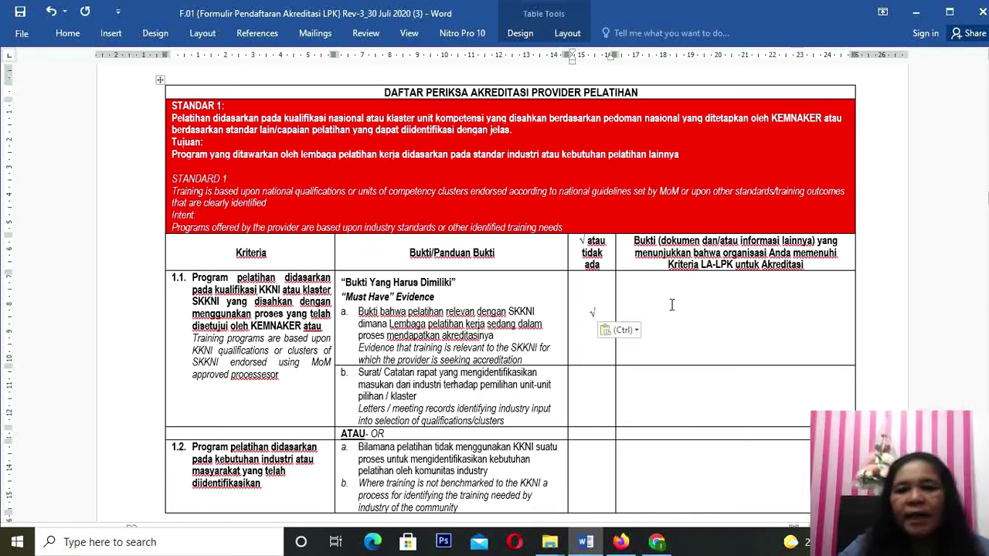
{"action": "left_click", "coordinate": [671, 305]}
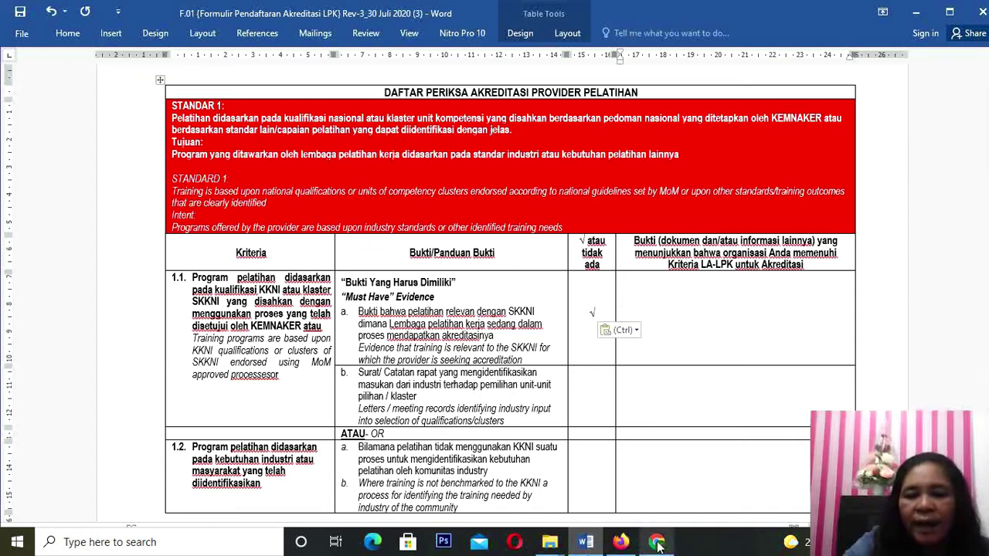
{"action": "left_click", "coordinate": [656, 472]}
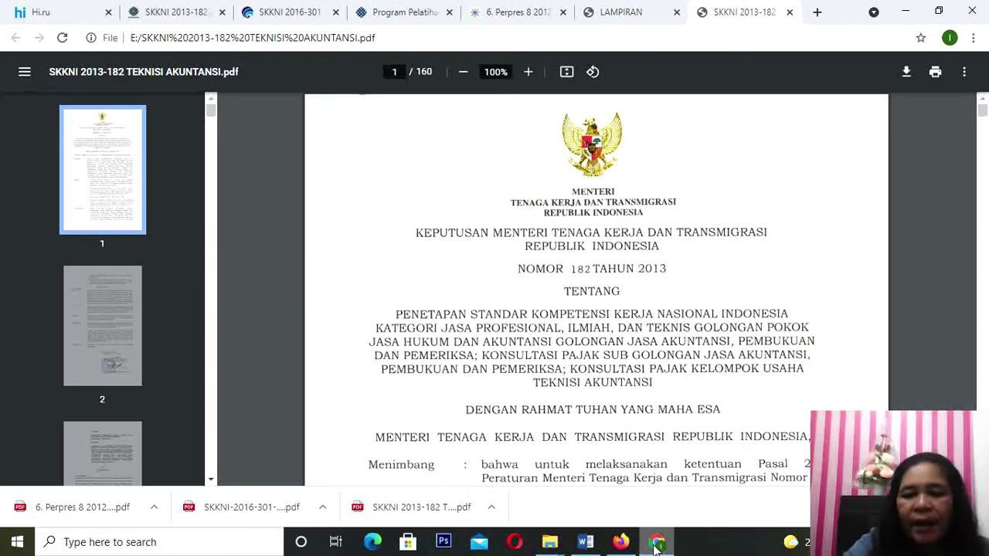
{"action": "left_click", "coordinate": [586, 543]}
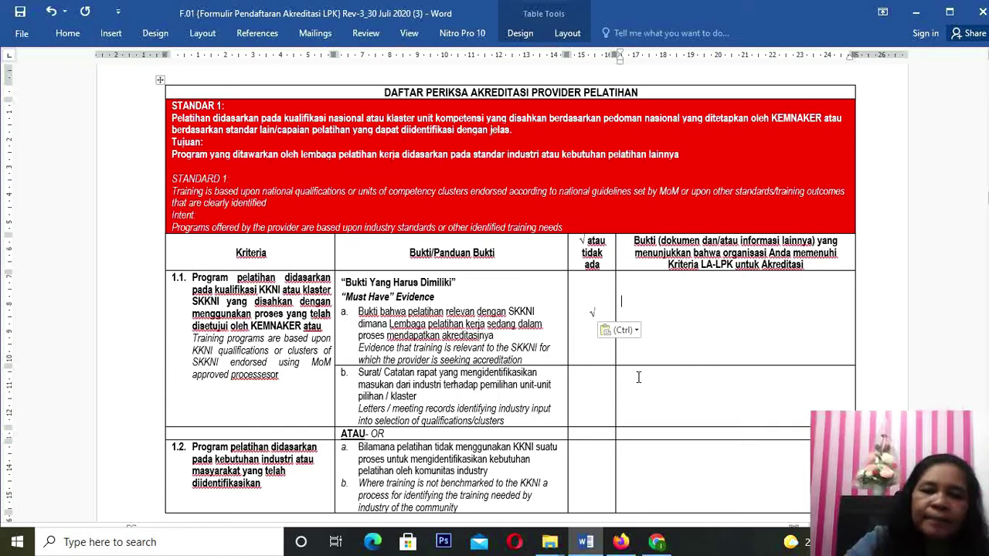
{"action": "left_click", "coordinate": [591, 381]}
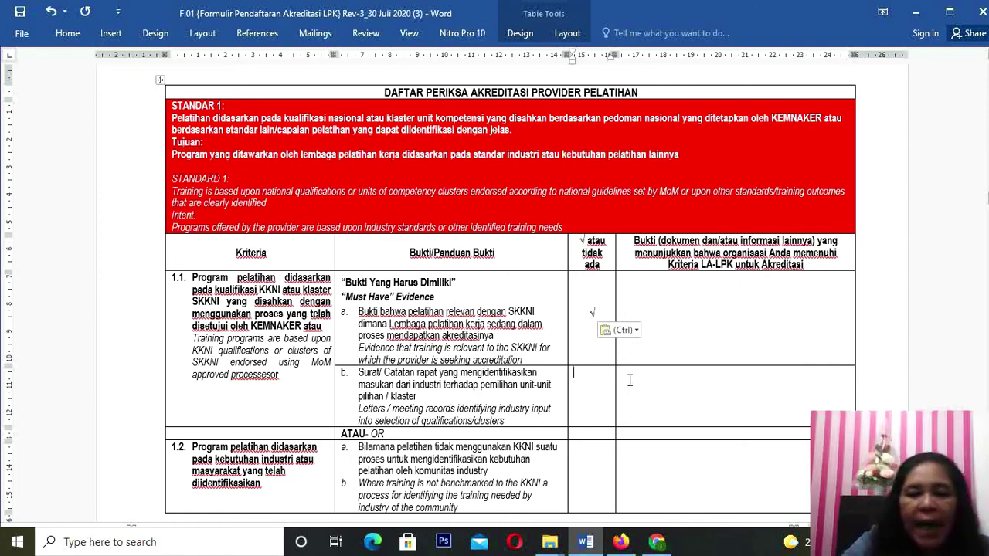
{"action": "left_click", "coordinate": [638, 377]}
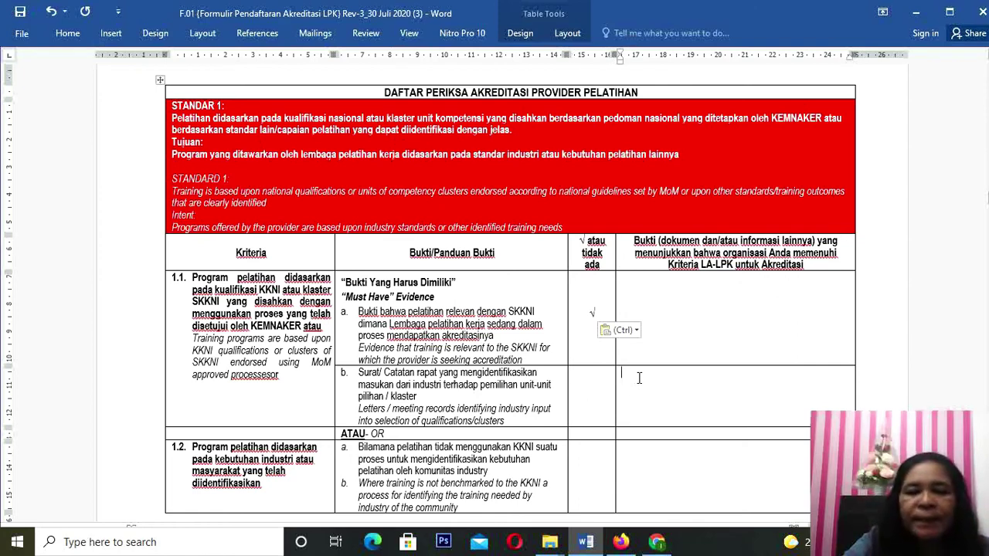
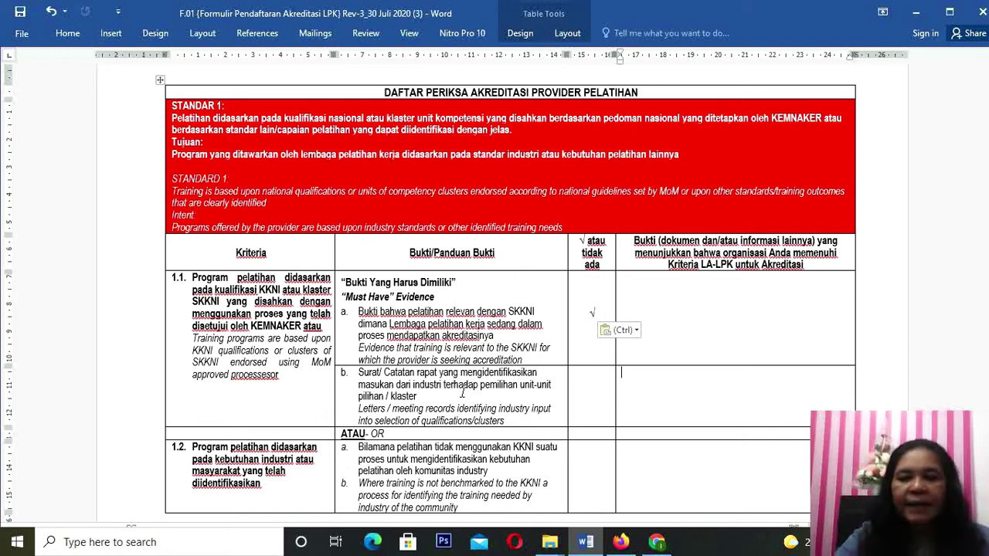
Step: Add '- Daftar Hadir Rapat' to the 1.1b evidence cell and make its text black
{"action": "type", "text": "- "}
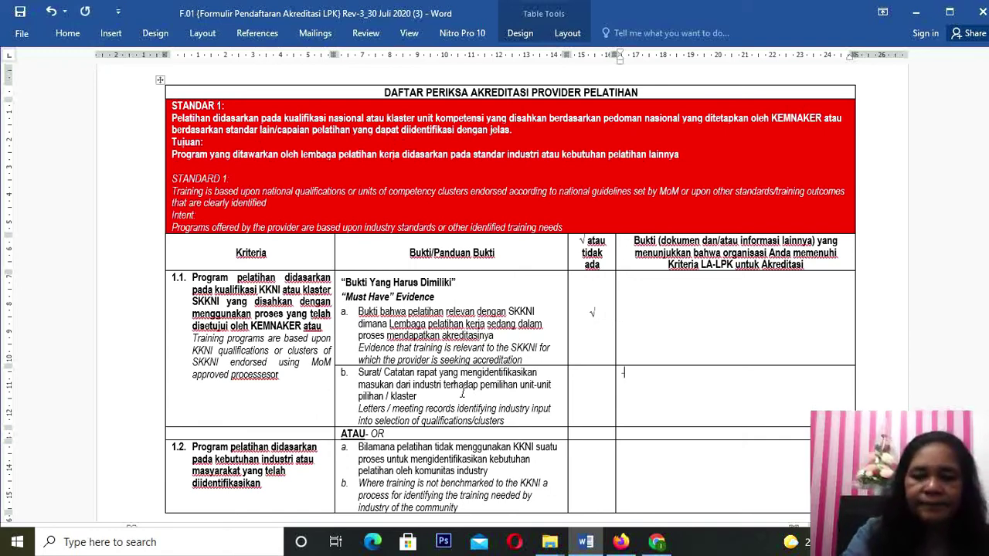
{"action": "type", "text": "Daftar"}
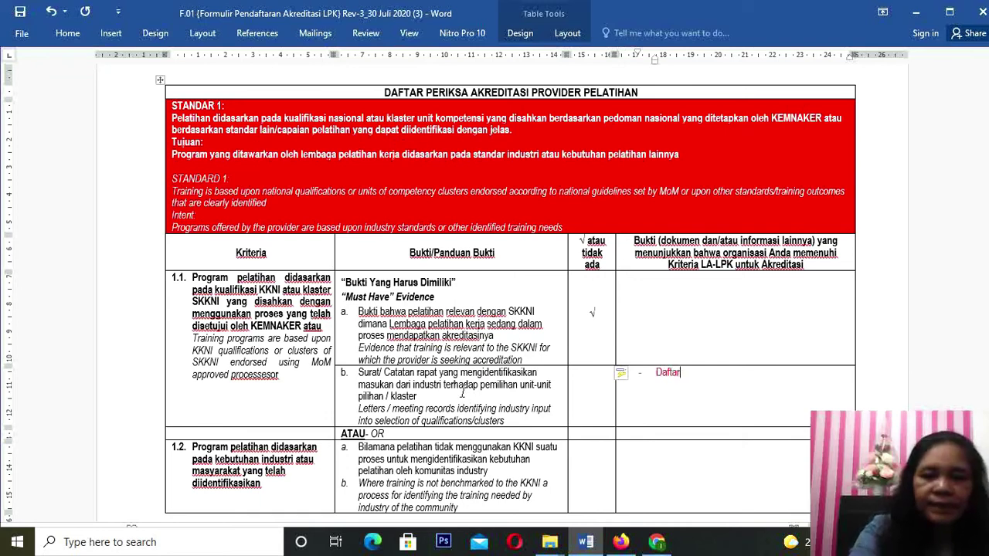
{"action": "type", "text": "ir"}
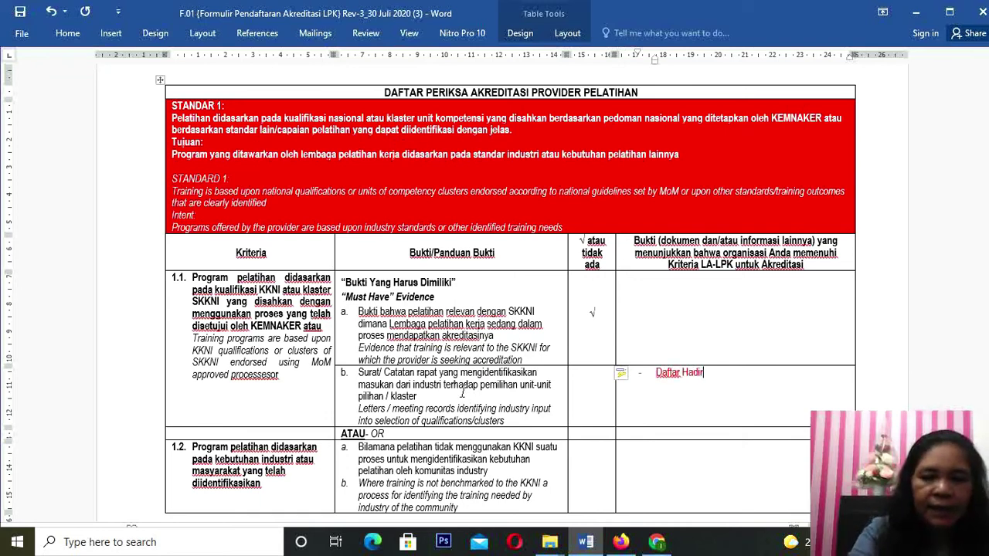
{"action": "type", "text": " Rapat"}
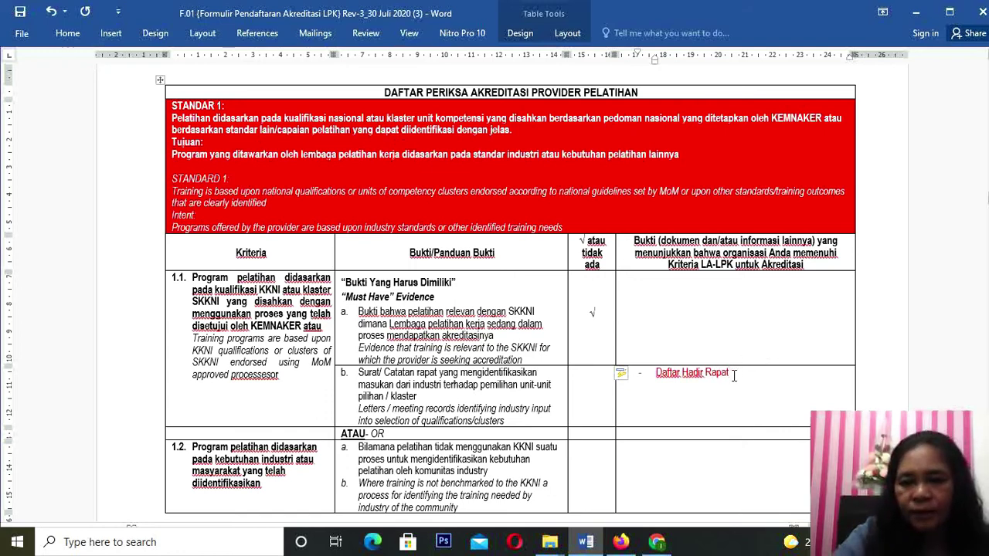
{"action": "left_click_drag", "start_coordinate": [731, 372], "coordinate": [630, 372]}
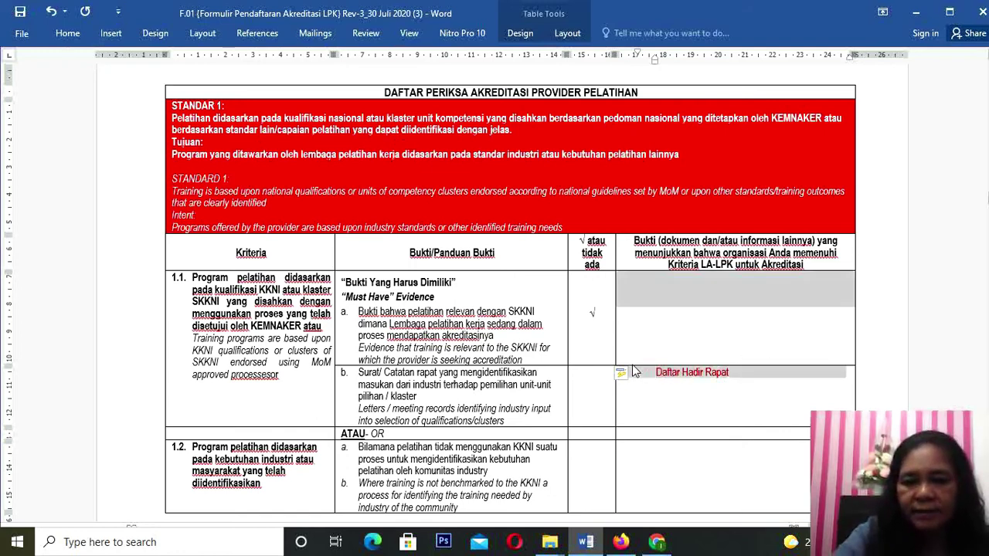
{"action": "left_click", "coordinate": [716, 392]}
{"action": "left_click_drag", "start_coordinate": [730, 373], "coordinate": [674, 375]}
{"action": "left_click", "coordinate": [674, 374]}
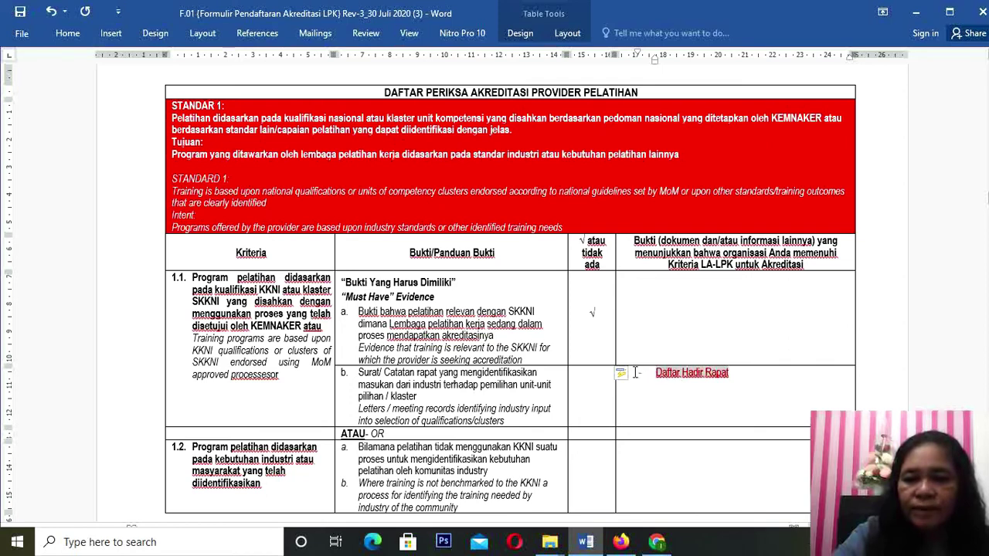
{"action": "left_click", "coordinate": [67, 33]}
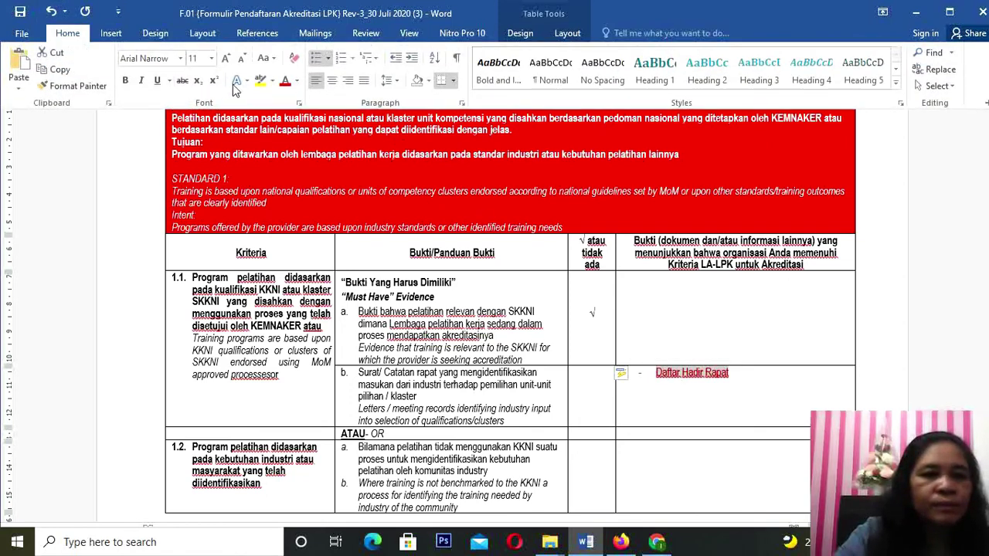
{"action": "left_click", "coordinate": [298, 81]}
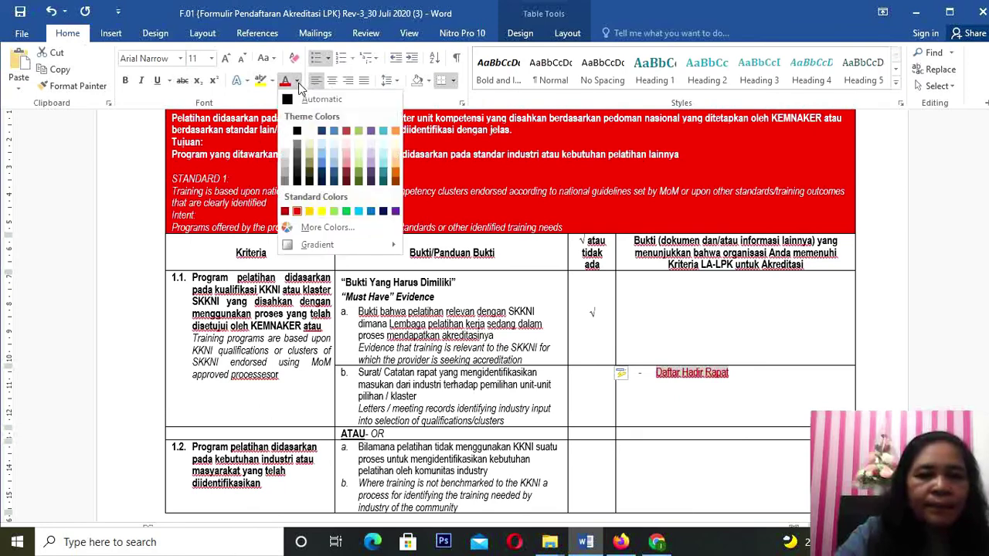
{"action": "left_click", "coordinate": [297, 132]}
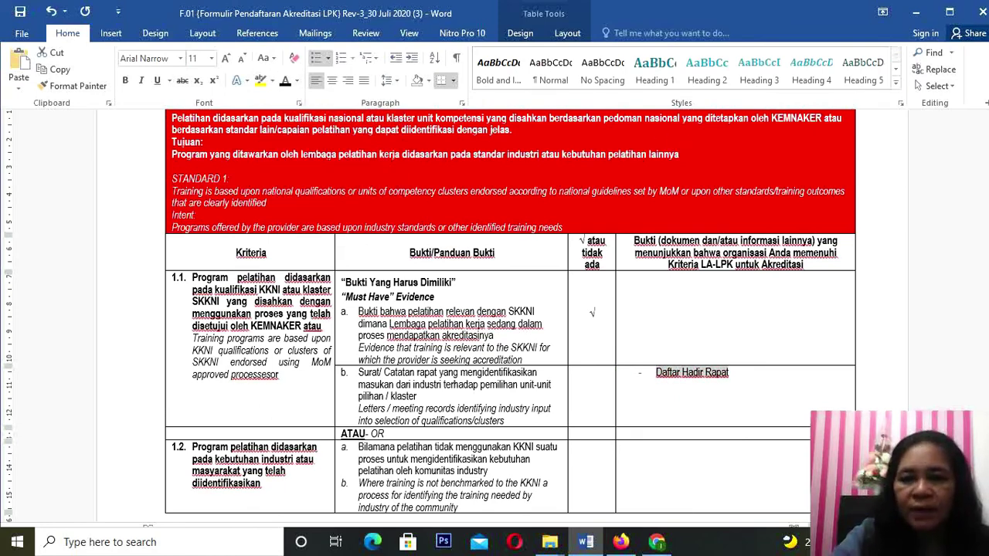
{"action": "left_click", "coordinate": [684, 378]}
{"action": "left_click", "coordinate": [683, 378]}
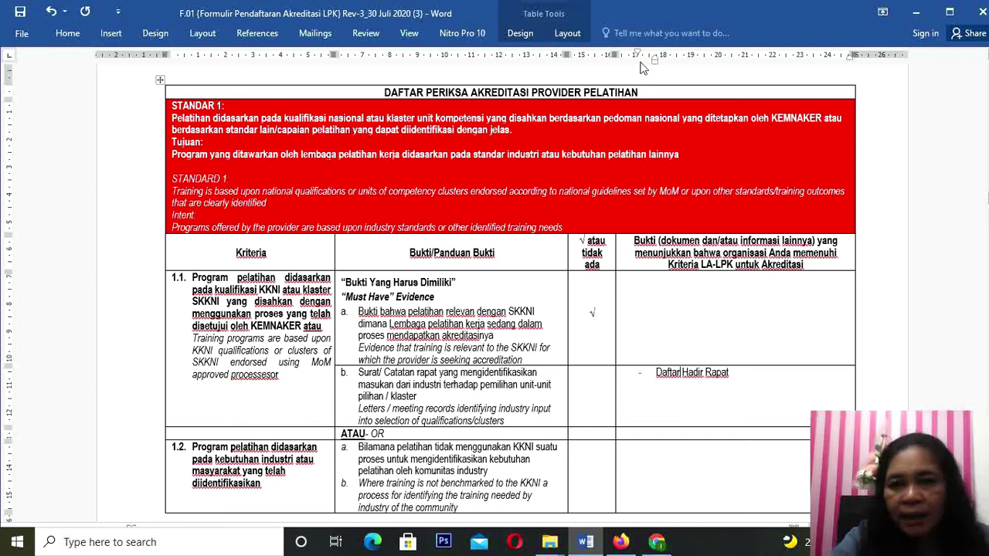
Step: Outdent the evidence list, add Berita Acara, Sk Penetapan and Dokumentasi bullets, and tick 1.1b
{"action": "mouse_move", "coordinate": [637, 56]}
{"action": "left_mouse_down"}
{"action": "mouse_move", "coordinate": [623, 56]}
{"action": "mouse_move", "coordinate": [645, 58]}
{"action": "mouse_move", "coordinate": [632, 62]}
{"action": "left_mouse_up"}
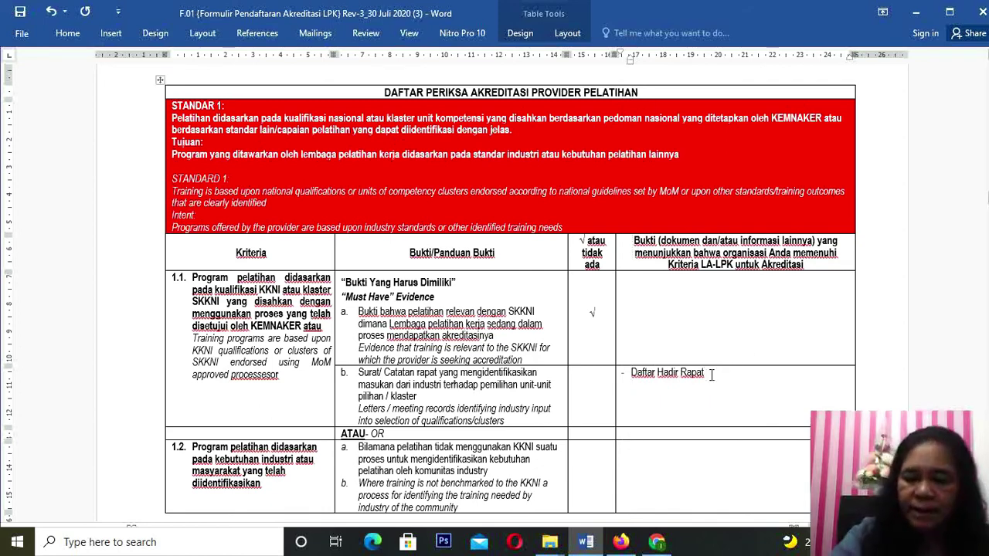
{"action": "key", "text": "Return"}
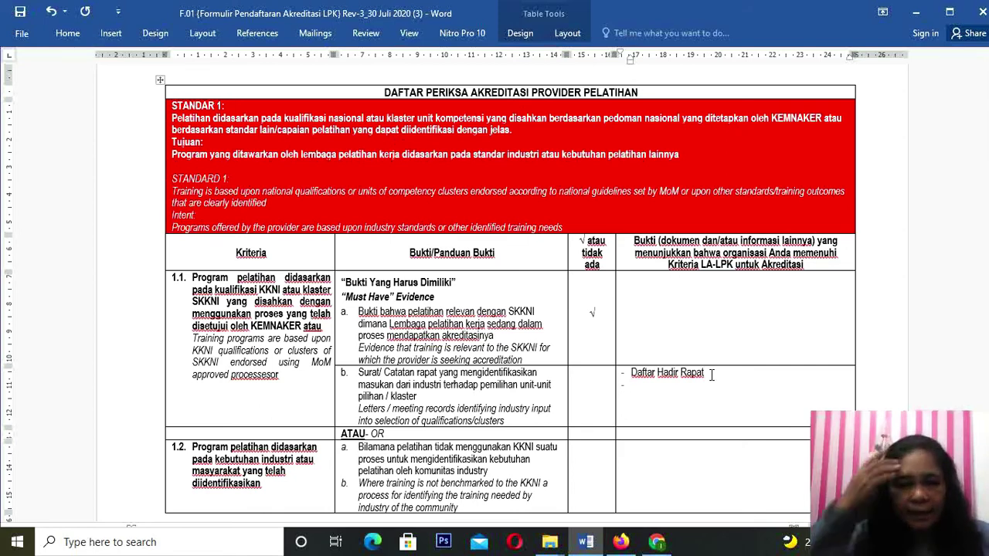
{"action": "type", "text": "Berita"}
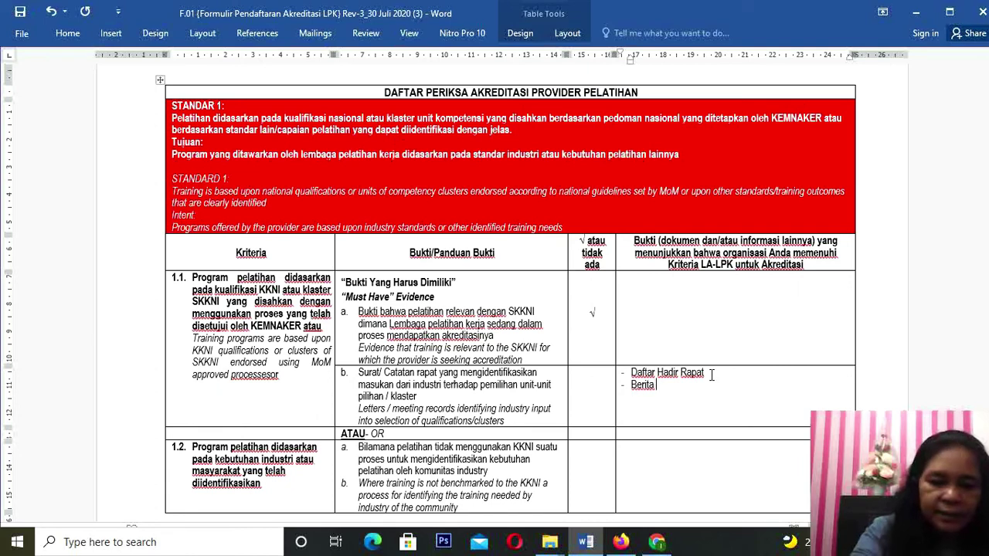
{"action": "type", "text": " Acara "}
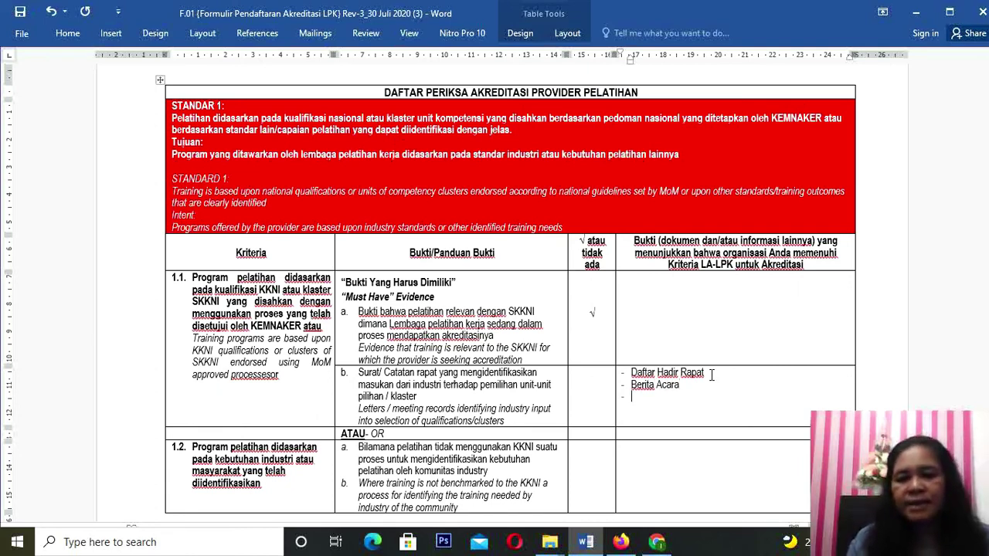
{"action": "type", "text": "S"}
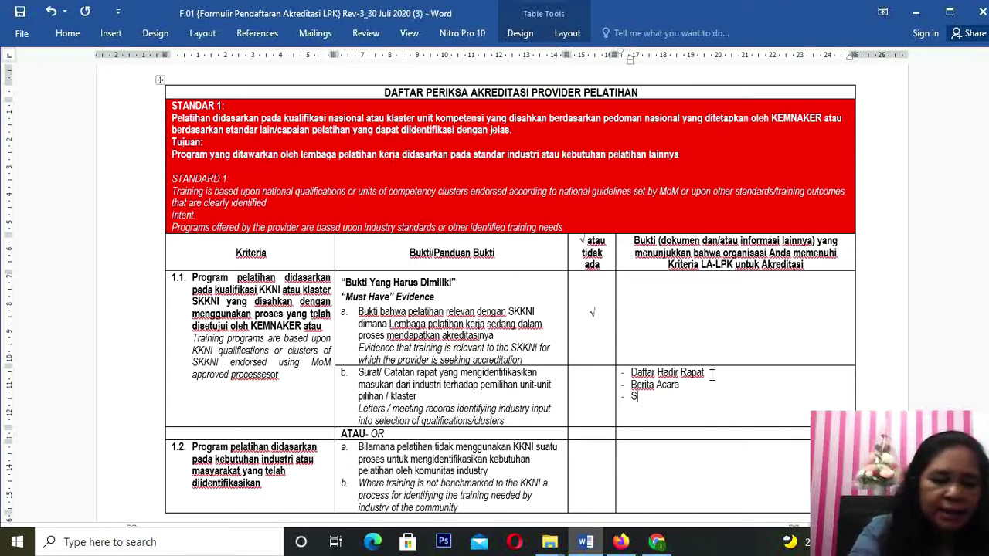
{"action": "type", "text": "k "}
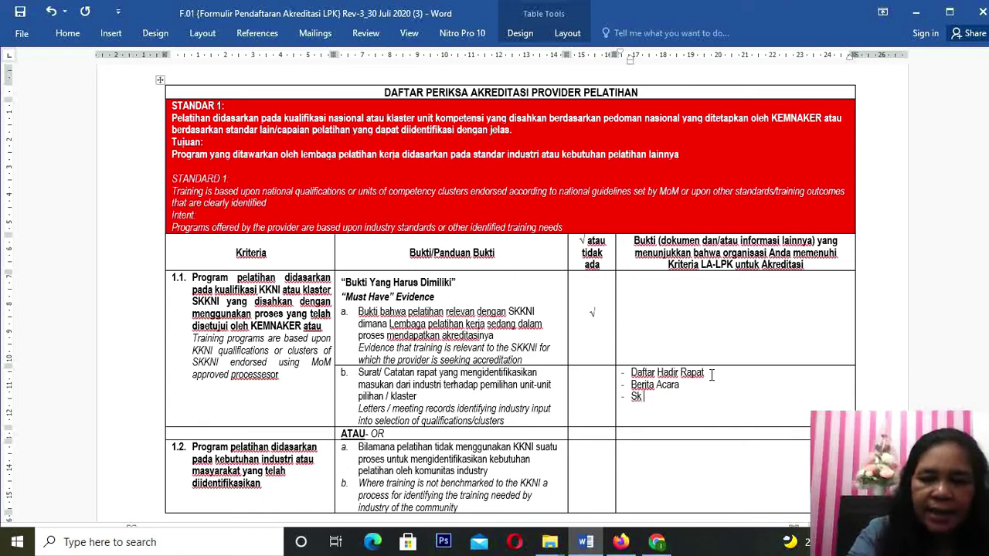
{"action": "type", "text": "Pene"}
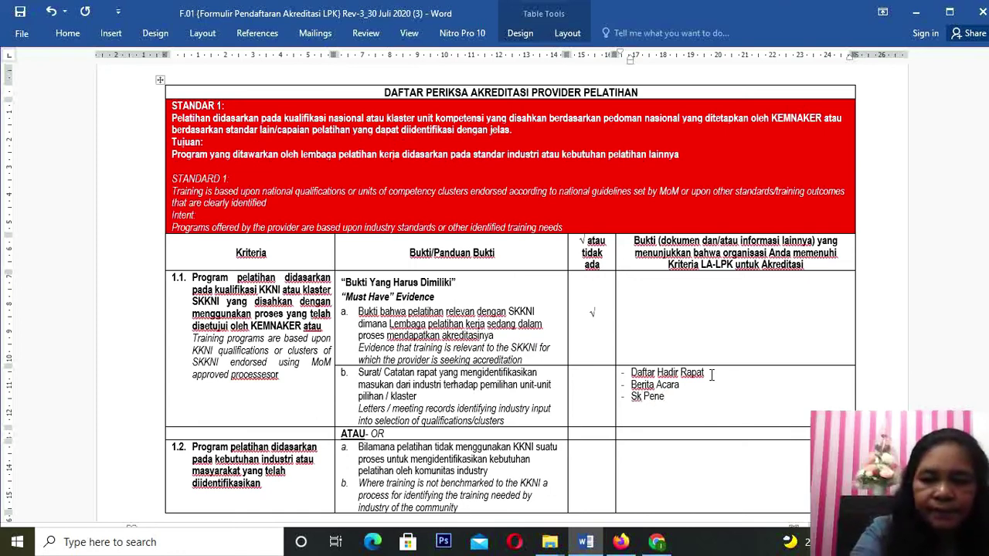
{"action": "type", "text": "tapan"}
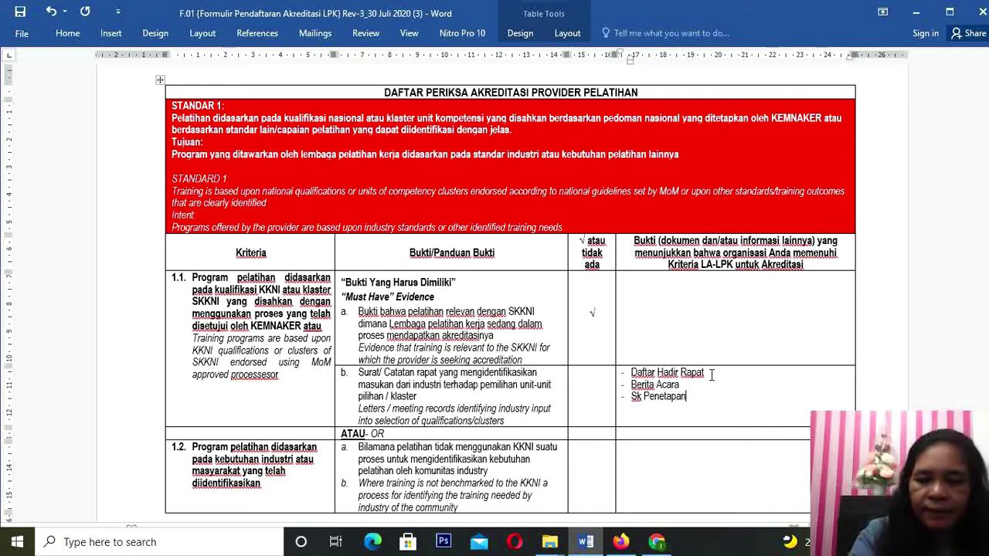
{"action": "key", "text": "Return"}
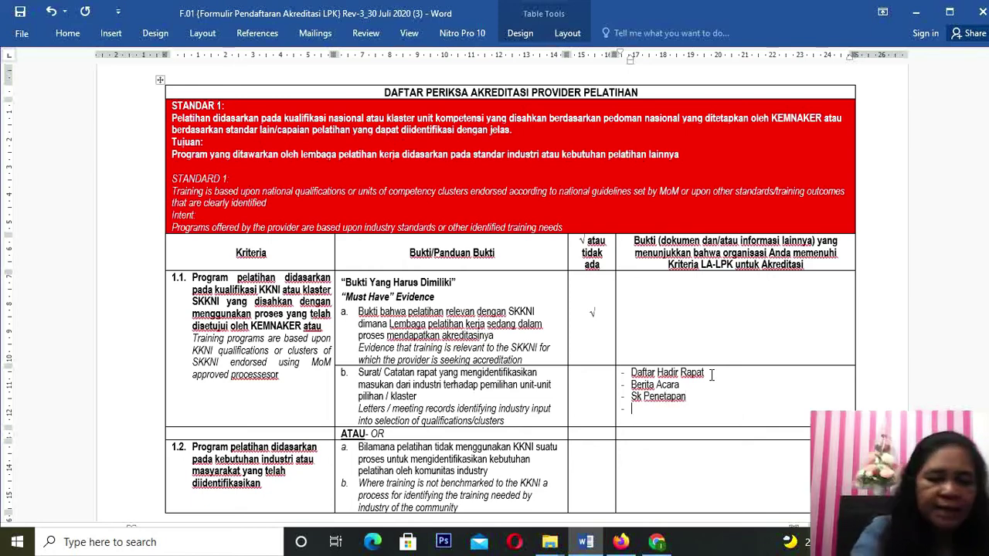
{"action": "type", "text": "Do"}
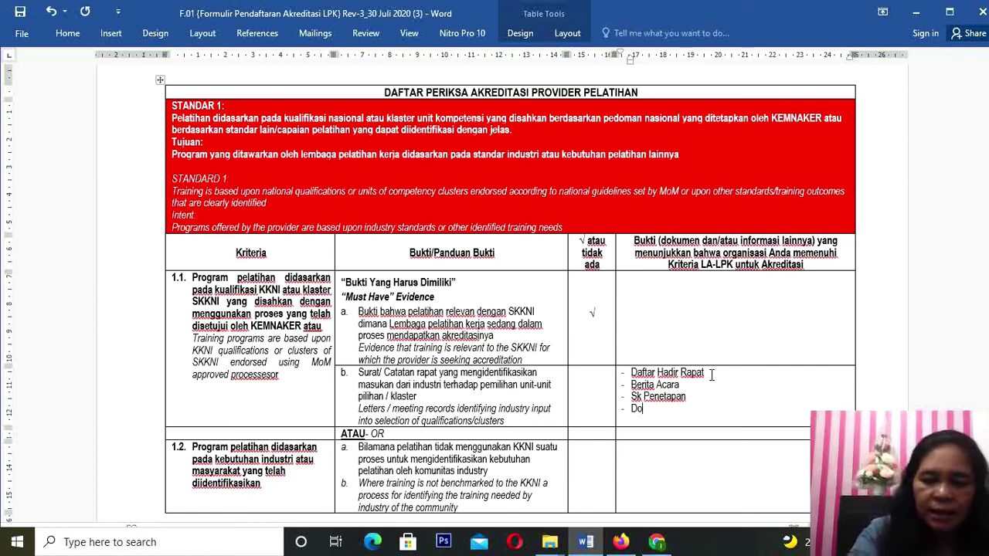
{"action": "type", "text": "kumentasi"}
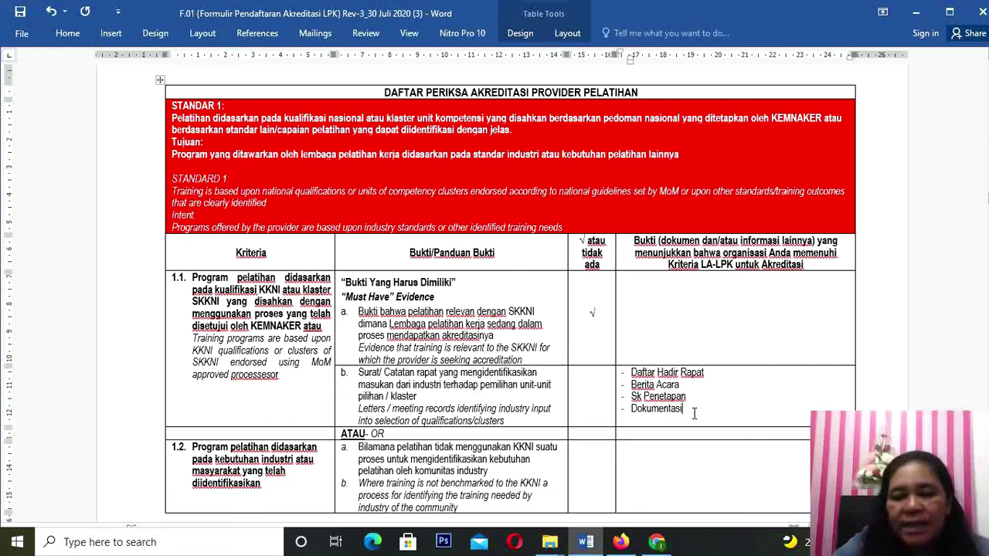
{"action": "left_click", "coordinate": [592, 387]}
{"action": "type", "text": "√"}
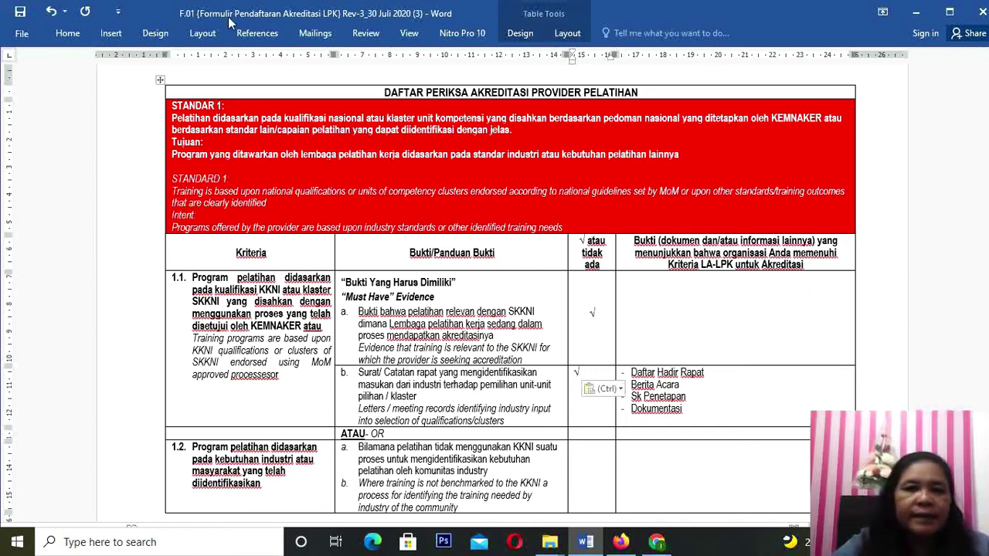
Step: Centre the √ in the 1.1b tick cell, then switch to the SKKNI PDF in Chrome
{"action": "left_click", "coordinate": [202, 34]}
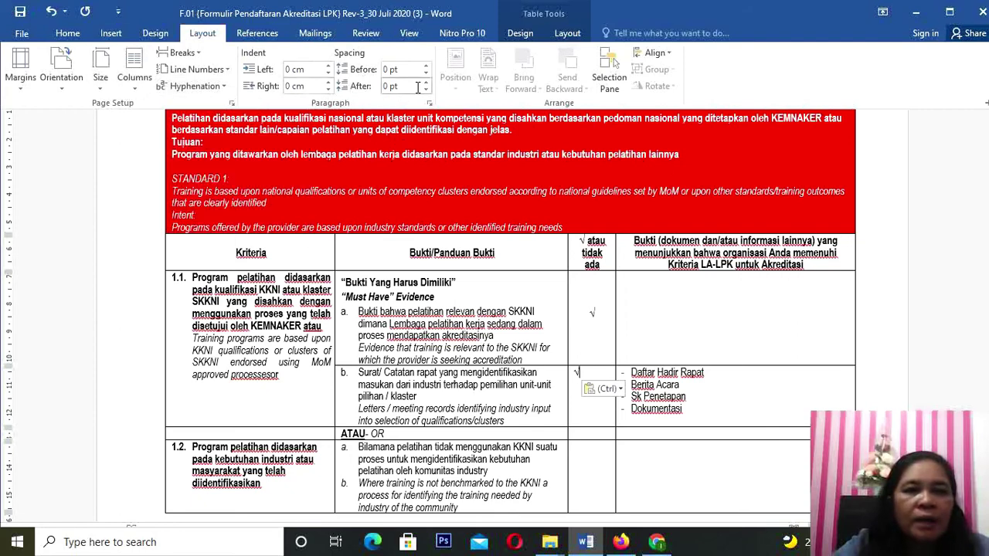
{"action": "left_click", "coordinate": [563, 34]}
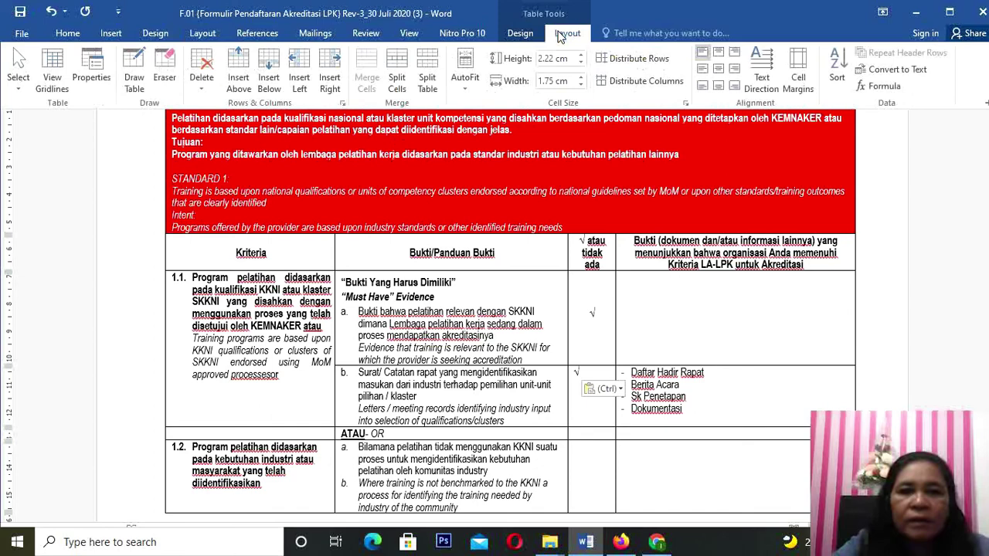
{"action": "left_click", "coordinate": [716, 70]}
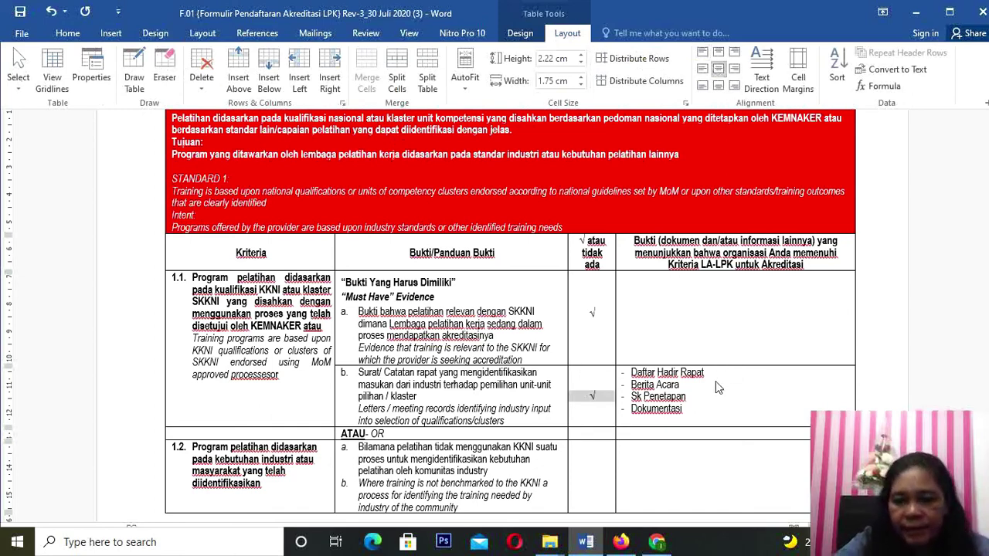
{"action": "key", "text": "ctrl+F1"}
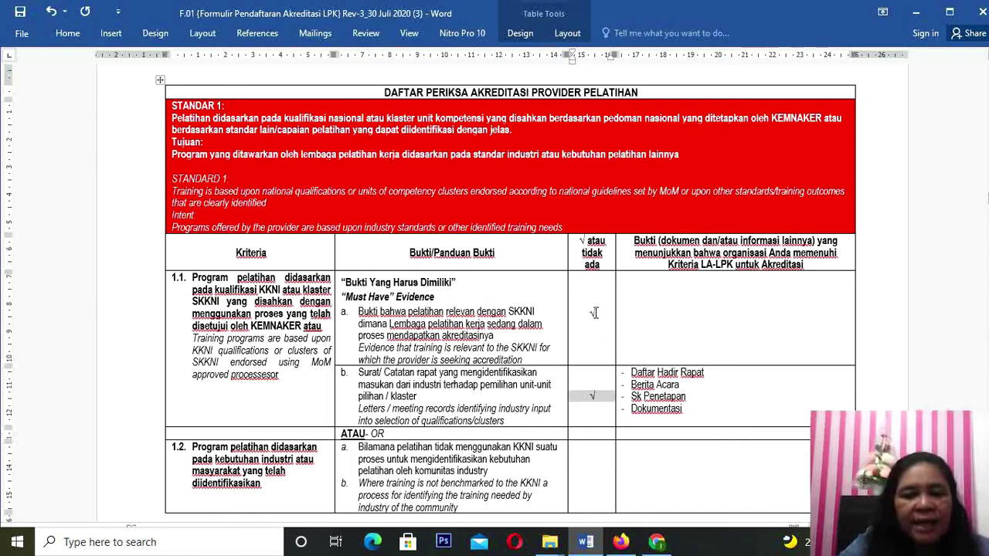
{"action": "left_click", "coordinate": [599, 402]}
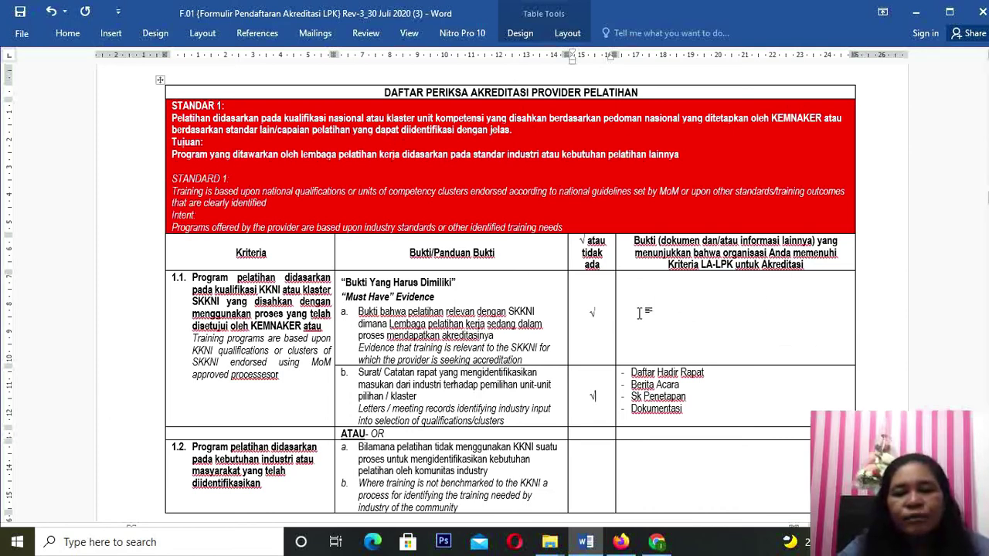
{"action": "left_click", "coordinate": [657, 542]}
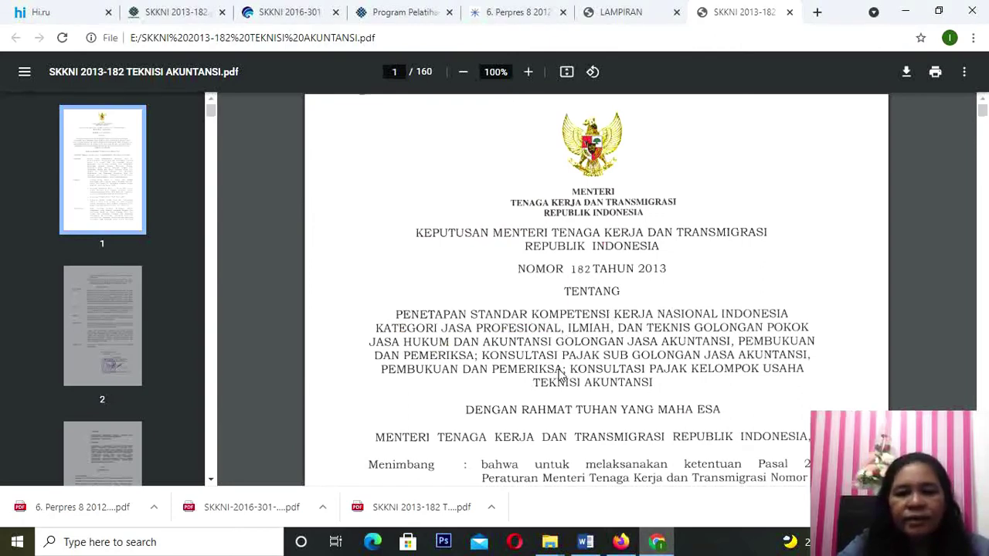
Step: Open the downloaded Perpres 8 2012 KKNI PDF, then go back to the Word form
{"action": "left_click", "coordinate": [155, 508]}
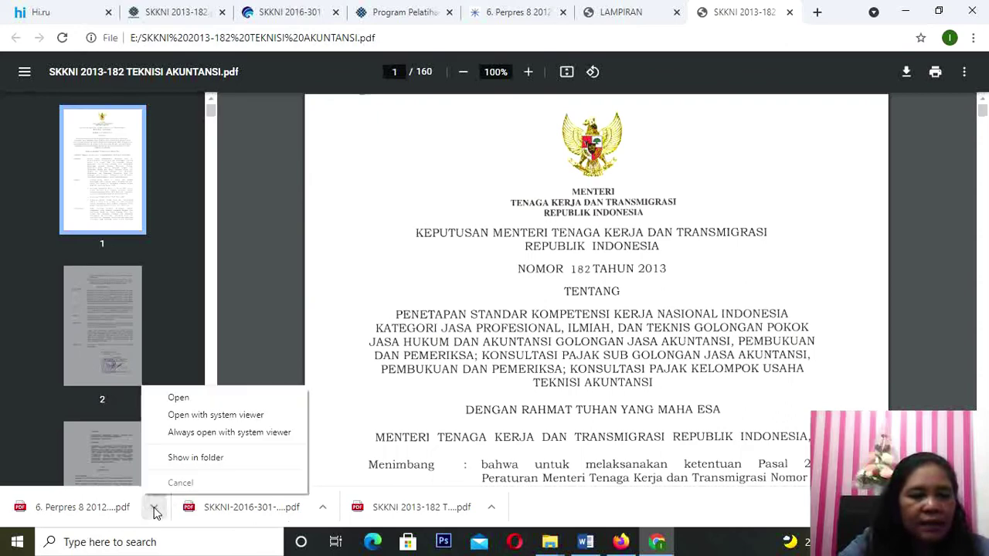
{"action": "left_click", "coordinate": [171, 397]}
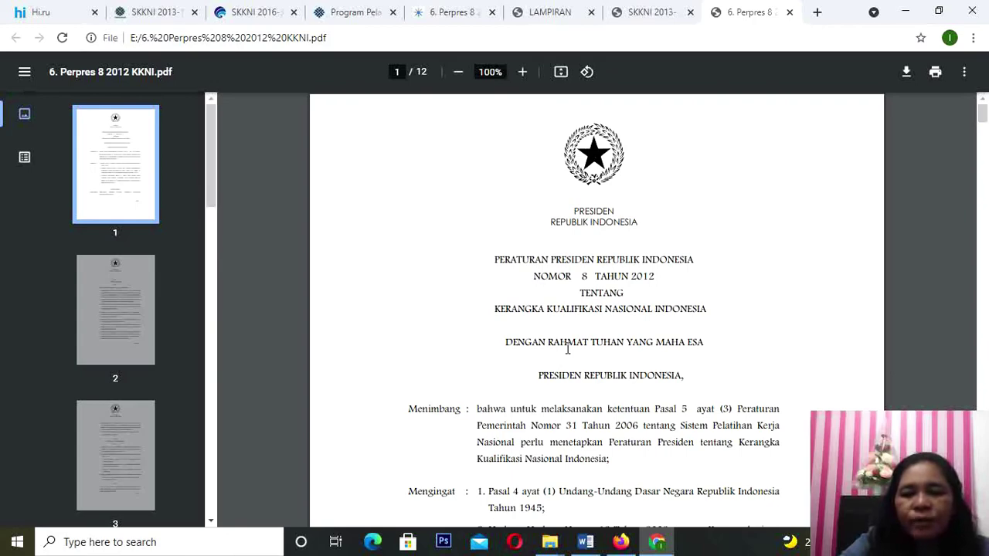
{"action": "left_click", "coordinate": [657, 545]}
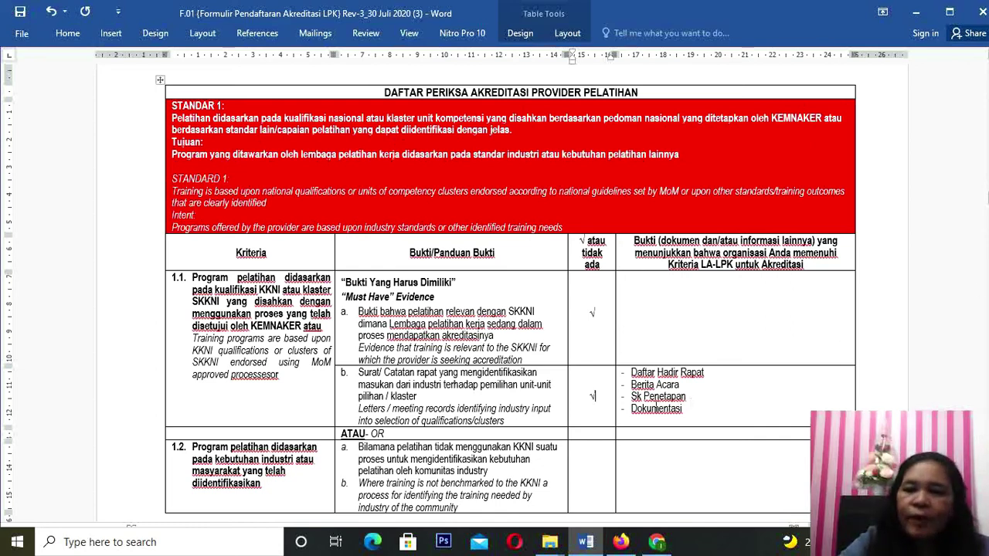
Step: Scroll up from the checklist table to the DOKUMEN STANDAR 1 divider page
{"action": "scroll", "coordinate": [638, 409], "scroll_direction": "down", "scroll_amount": 2}
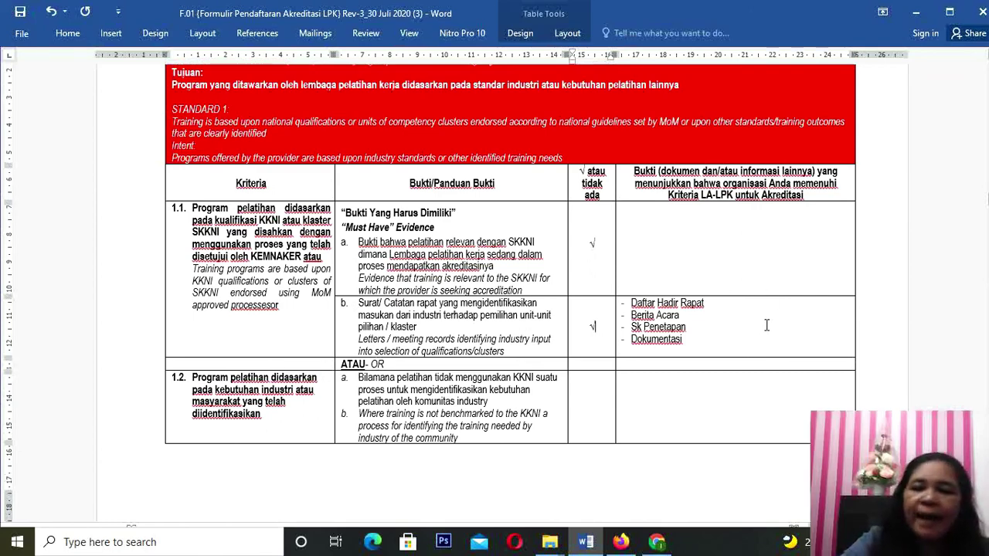
{"action": "scroll", "coordinate": [637, 328], "scroll_direction": "up", "scroll_amount": 1}
{"action": "scroll", "coordinate": [637, 328], "scroll_direction": "up", "scroll_amount": 15}
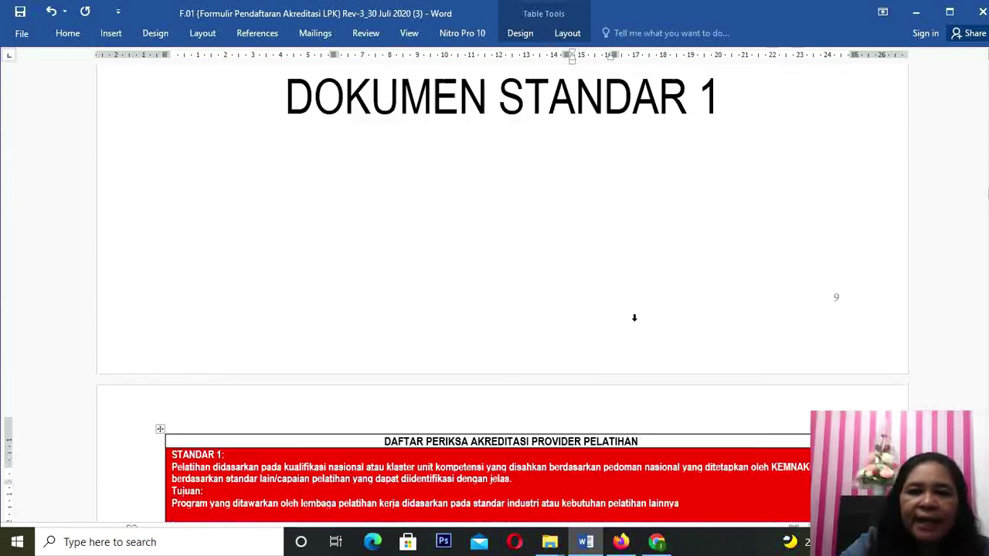
Step: Scroll up to read the F.INSTRUKSI page, then back down to the Standar 1 table
{"action": "scroll", "coordinate": [636, 317], "scroll_direction": "up", "scroll_amount": 15}
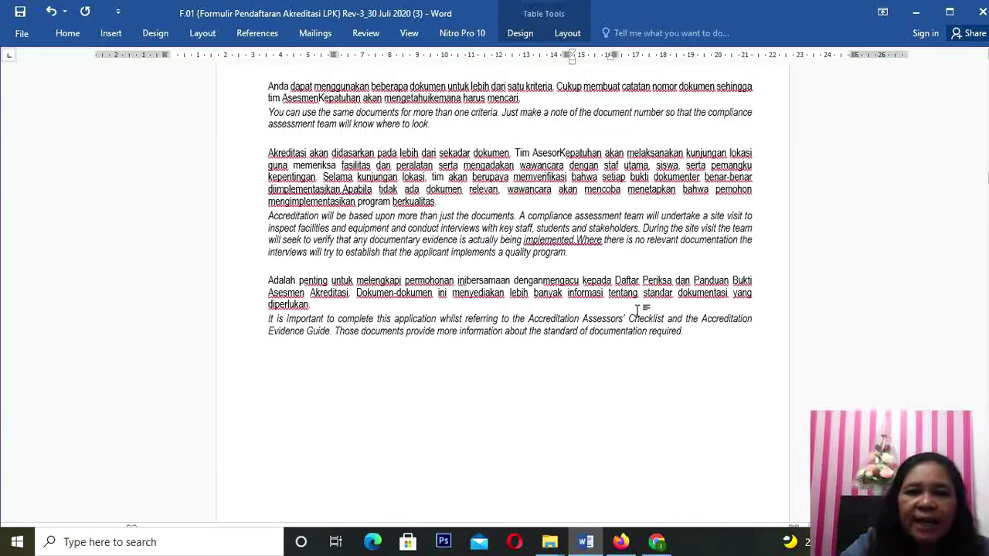
{"action": "scroll", "coordinate": [639, 308], "scroll_direction": "up", "scroll_amount": 15}
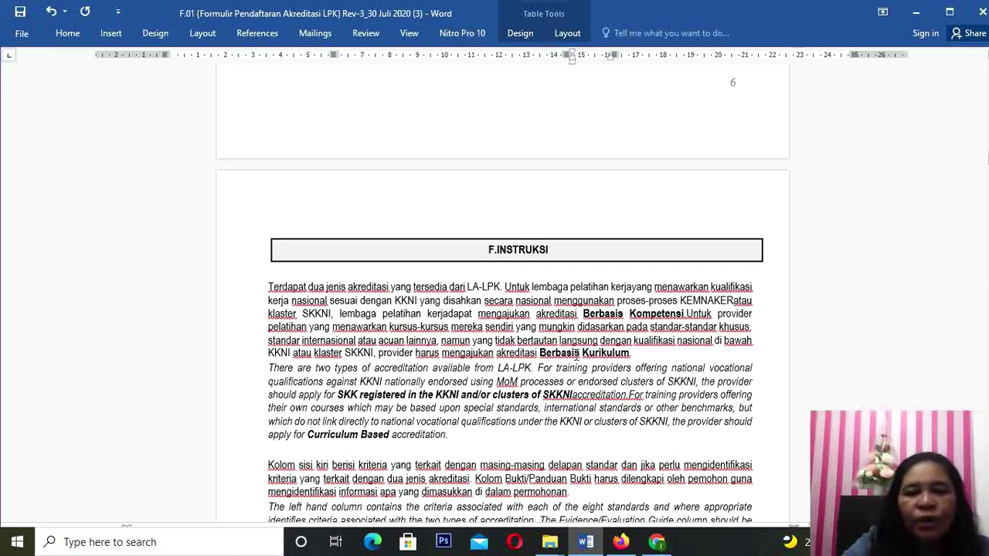
{"action": "scroll", "coordinate": [576, 355], "scroll_direction": "down", "scroll_amount": 12}
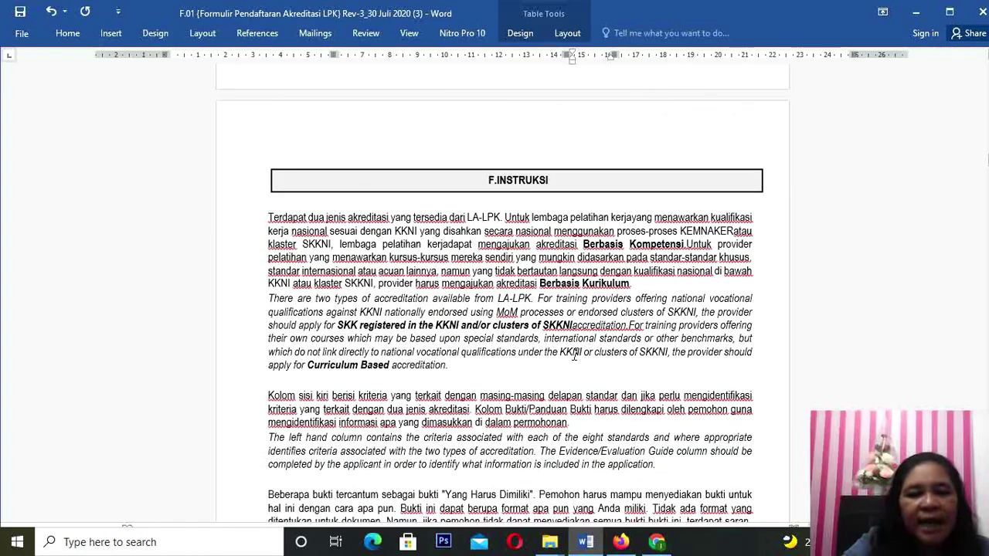
{"action": "scroll", "coordinate": [575, 357], "scroll_direction": "down", "scroll_amount": 20}
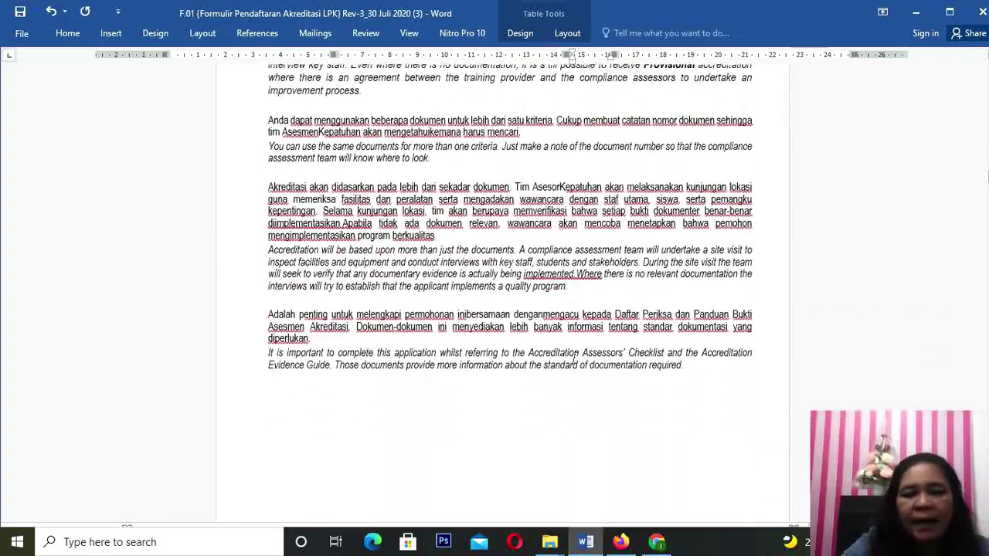
{"action": "scroll", "coordinate": [575, 359], "scroll_direction": "down", "scroll_amount": 15}
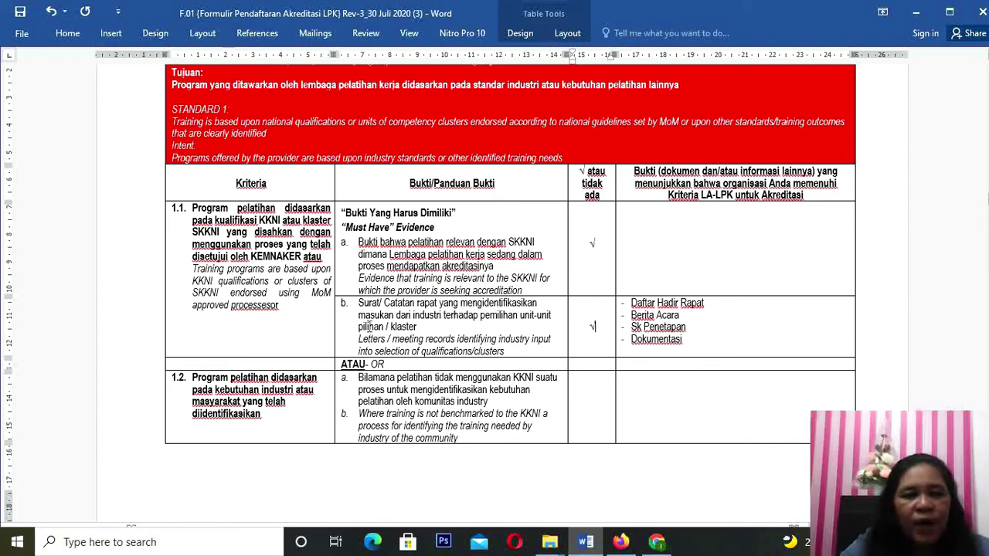
Step: Scroll to the Bukti tambahan rows and put the cursor in the evidence cells of rows a, then b
{"action": "scroll", "coordinate": [410, 370], "scroll_direction": "down", "scroll_amount": 2}
{"action": "scroll", "coordinate": [409, 372], "scroll_direction": "down", "scroll_amount": 4}
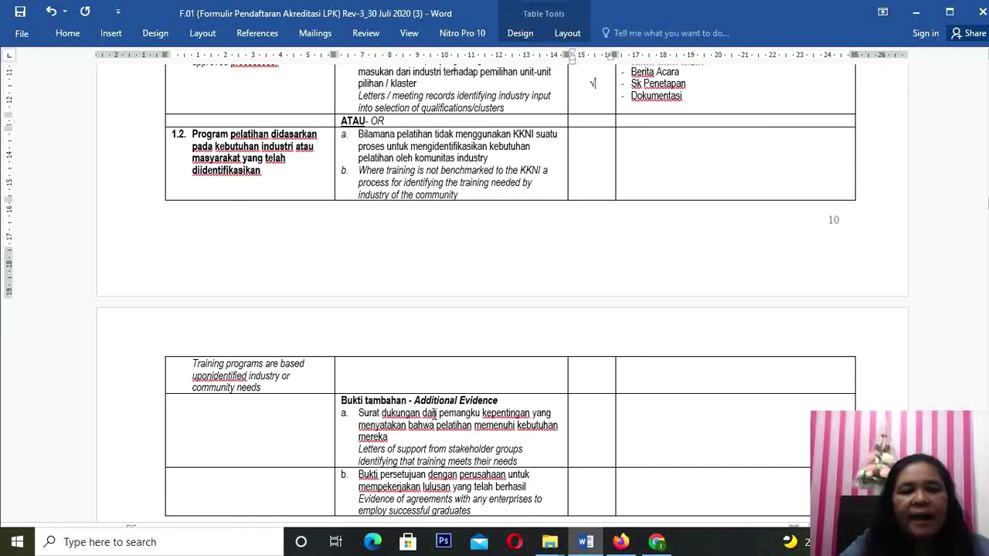
{"action": "scroll", "coordinate": [435, 414], "scroll_direction": "up", "scroll_amount": 5}
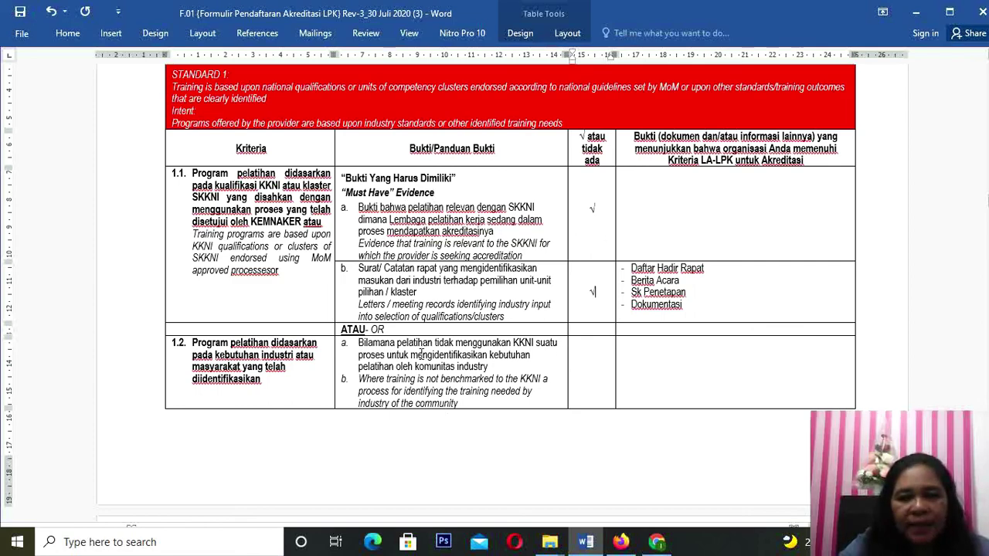
{"action": "scroll", "coordinate": [424, 340], "scroll_direction": "down", "scroll_amount": 2}
{"action": "scroll", "coordinate": [425, 338], "scroll_direction": "down", "scroll_amount": 7}
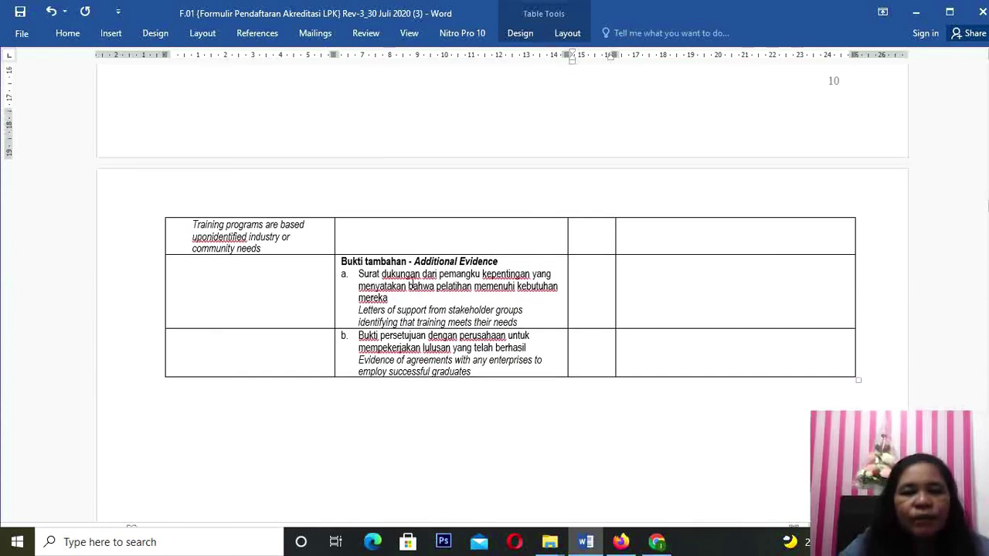
{"action": "left_click", "coordinate": [680, 275]}
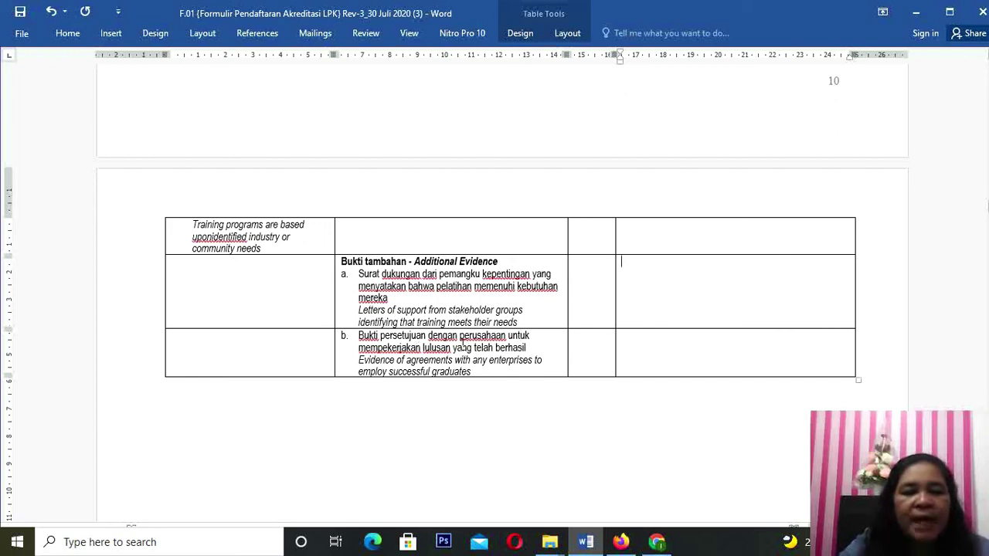
{"action": "left_click", "coordinate": [638, 341]}
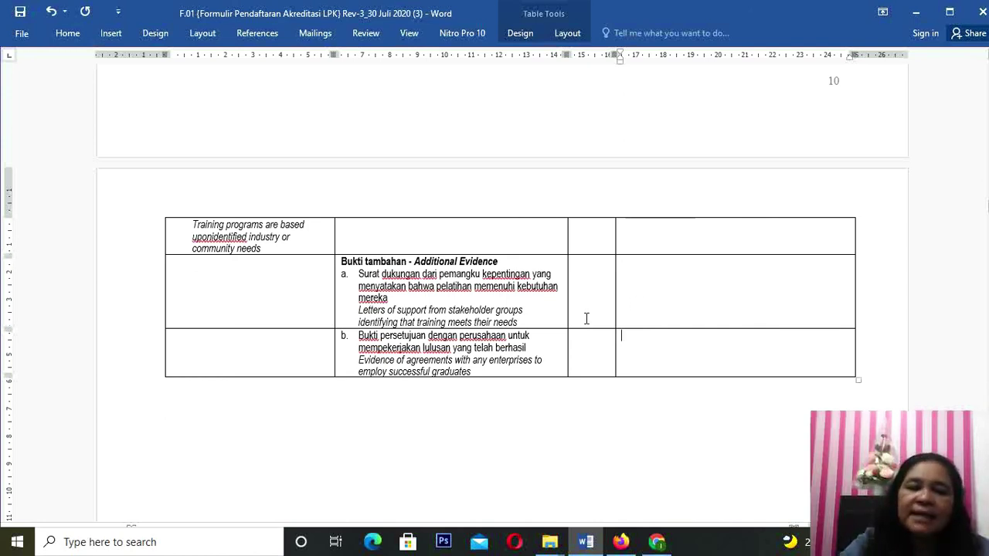
Step: Scroll down past the DOKUMEN STANDAR 2 cover to its table, then back up to Standar 1
{"action": "scroll", "coordinate": [586, 320], "scroll_direction": "down", "scroll_amount": 1}
{"action": "scroll", "coordinate": [586, 320], "scroll_direction": "down", "scroll_amount": 15}
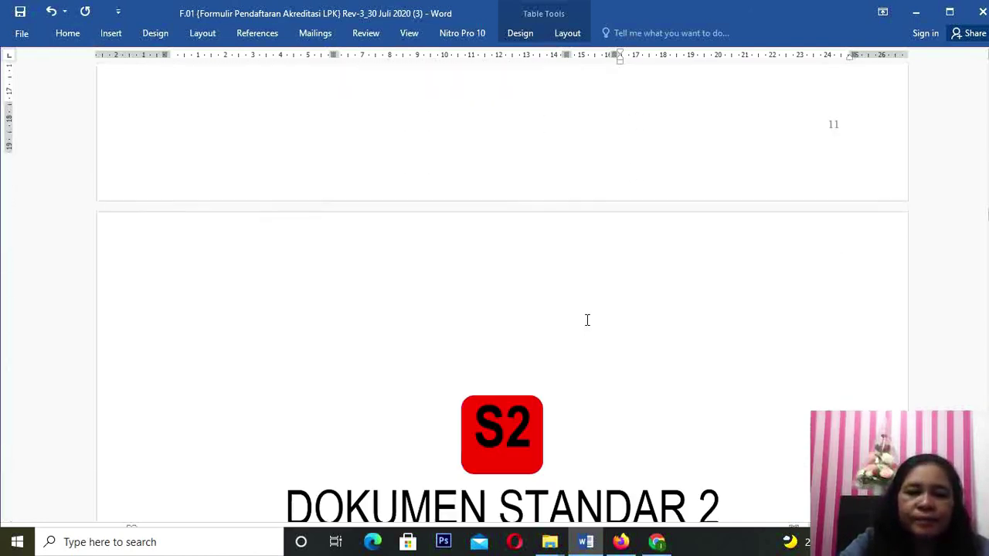
{"action": "scroll", "coordinate": [586, 320], "scroll_direction": "down", "scroll_amount": 3}
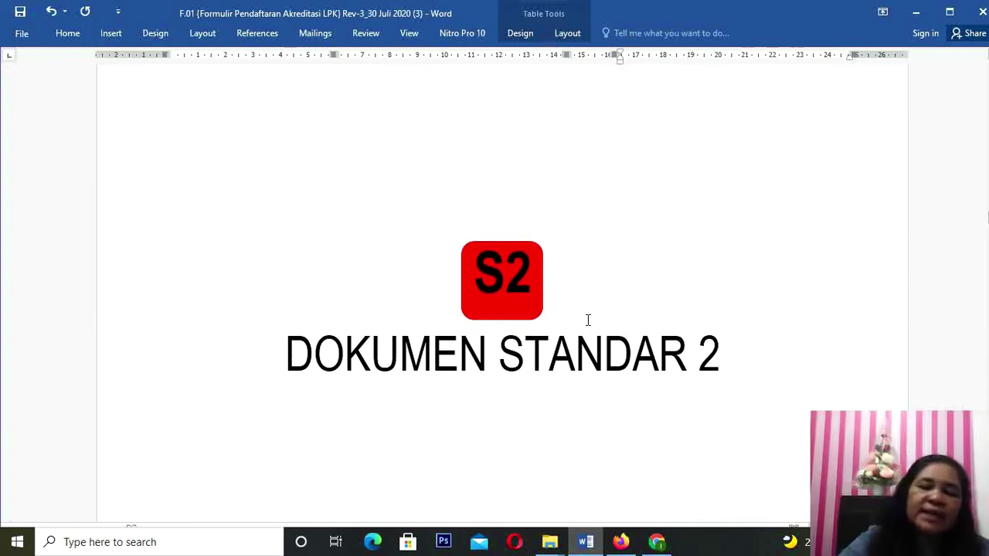
{"action": "scroll", "coordinate": [587, 320], "scroll_direction": "down", "scroll_amount": 2}
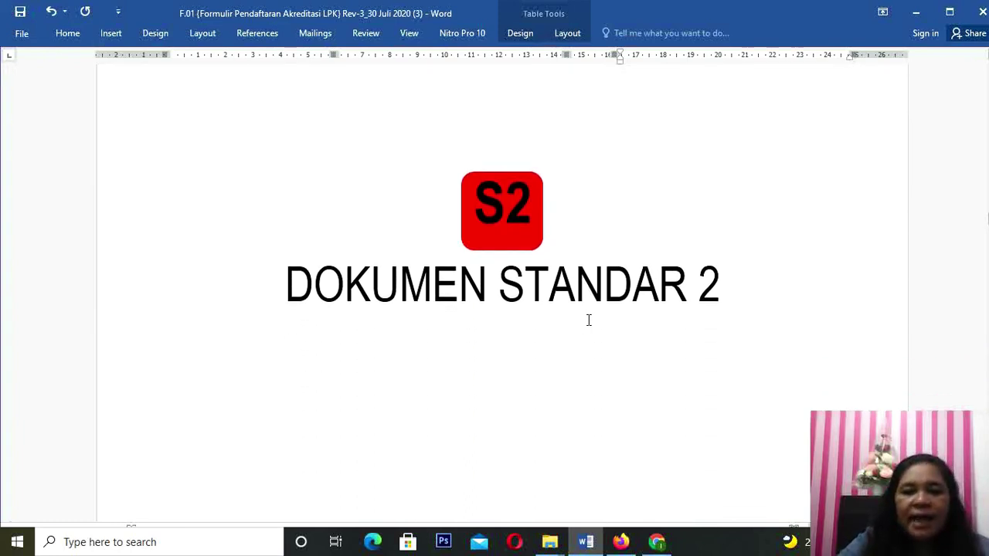
{"action": "scroll", "coordinate": [588, 322], "scroll_direction": "down", "scroll_amount": 10}
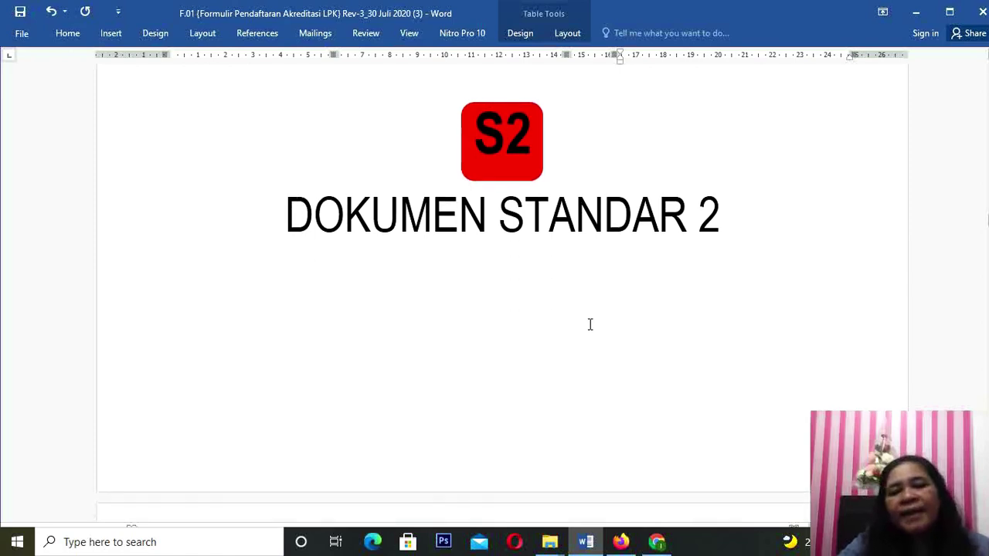
{"action": "scroll", "coordinate": [588, 324], "scroll_direction": "down", "scroll_amount": 4}
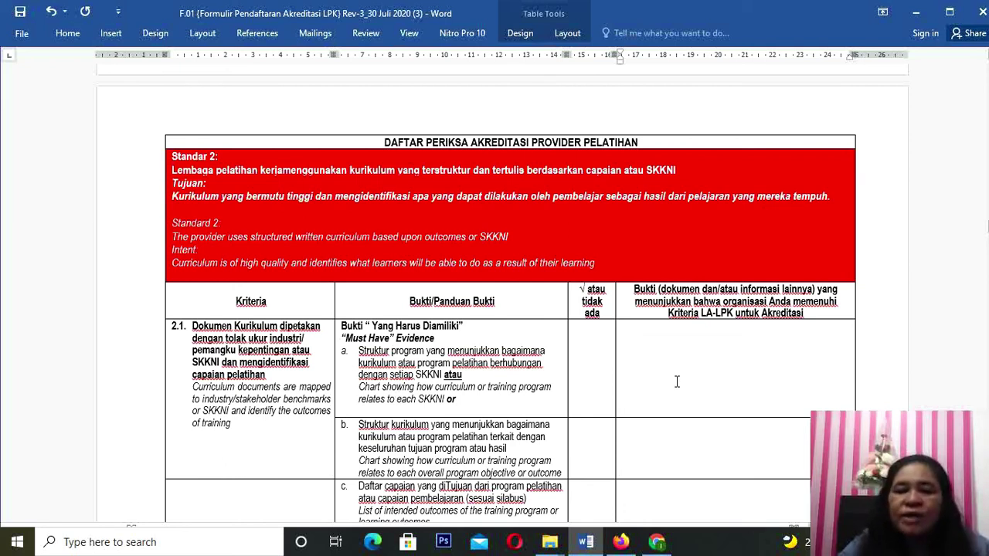
{"action": "scroll", "coordinate": [676, 381], "scroll_direction": "up", "scroll_amount": 2}
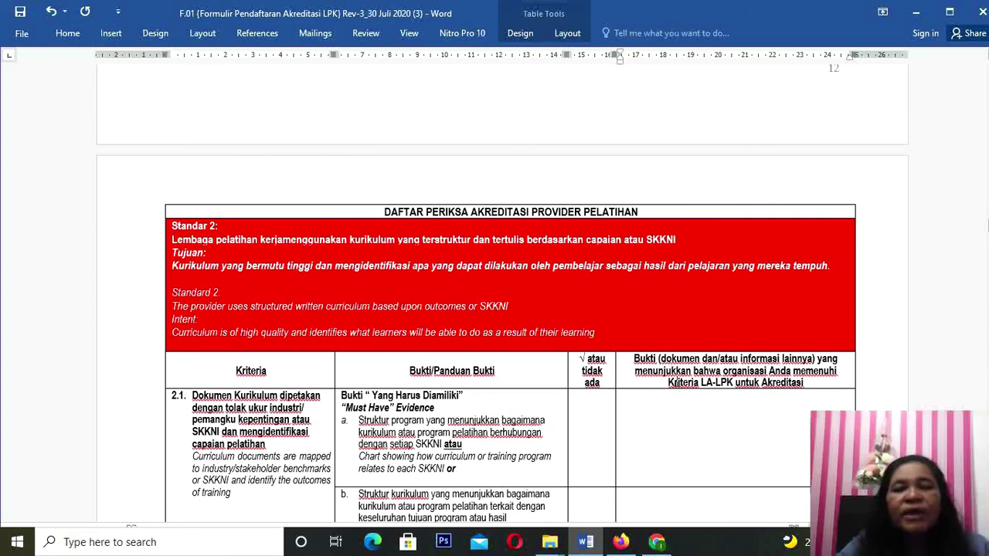
{"action": "scroll", "coordinate": [677, 381], "scroll_direction": "up", "scroll_amount": 15}
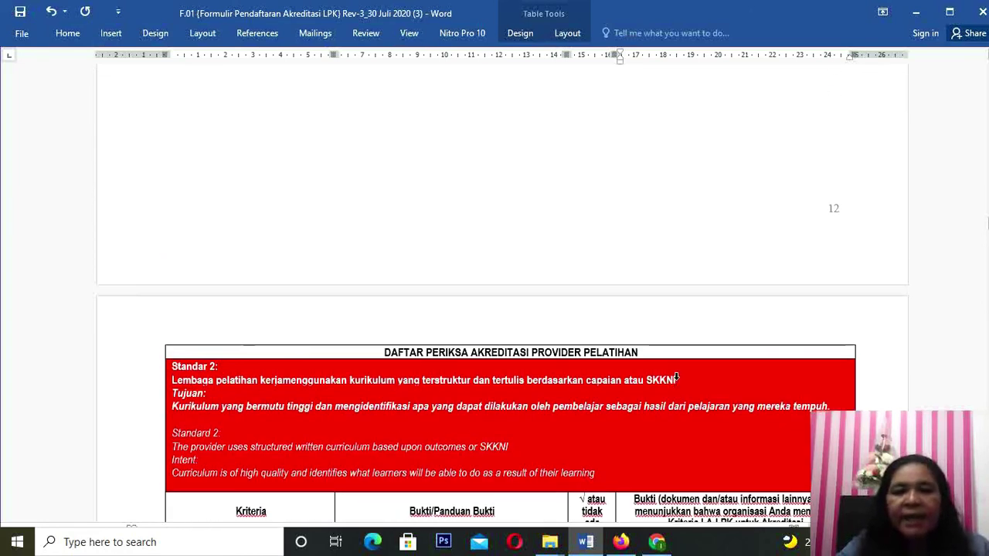
{"action": "scroll", "coordinate": [678, 379], "scroll_direction": "up", "scroll_amount": 15}
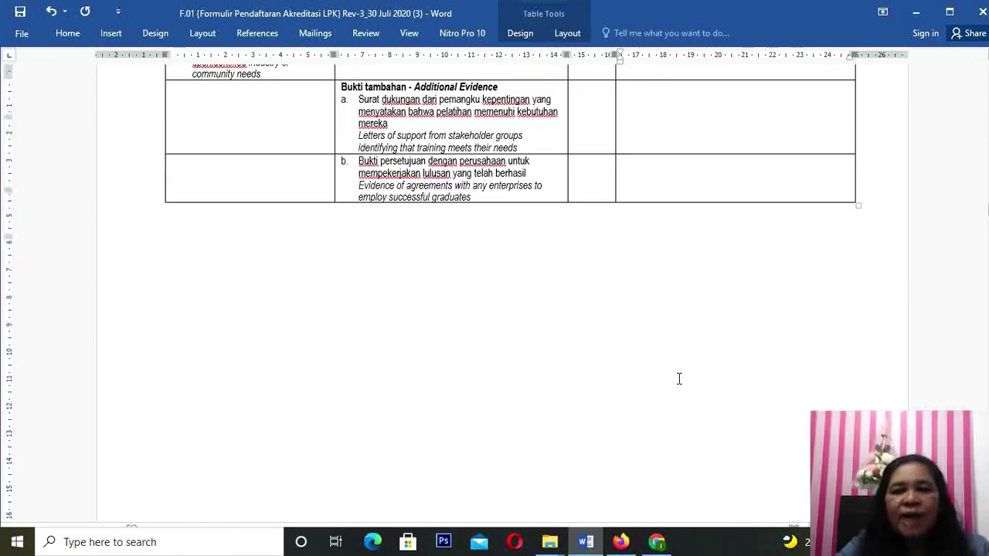
{"action": "scroll", "coordinate": [678, 379], "scroll_direction": "up", "scroll_amount": 10}
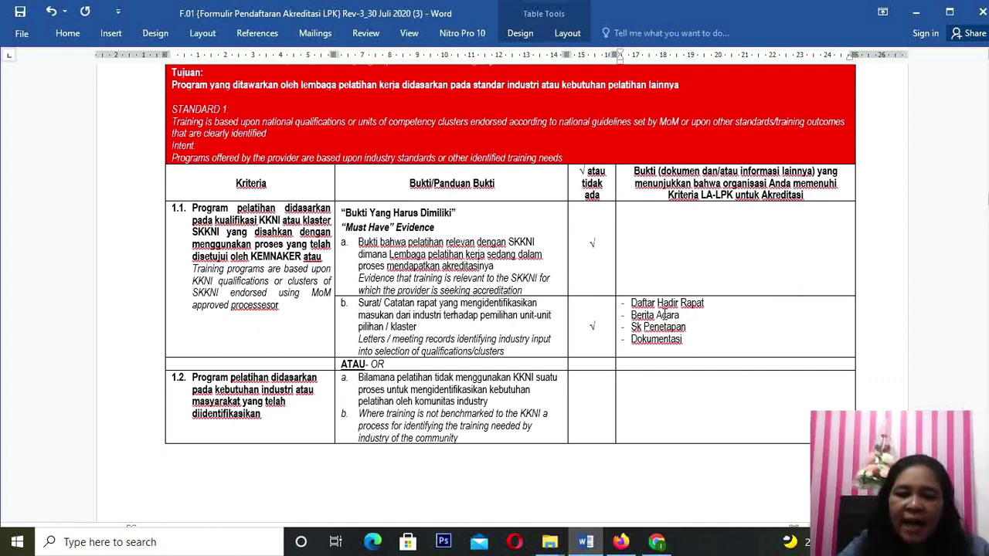
Step: Scroll past the DOKUMEN STANDAR 2 cover to show criterion 2.1's points a–c
{"action": "scroll", "coordinate": [665, 313], "scroll_direction": "down", "scroll_amount": 15}
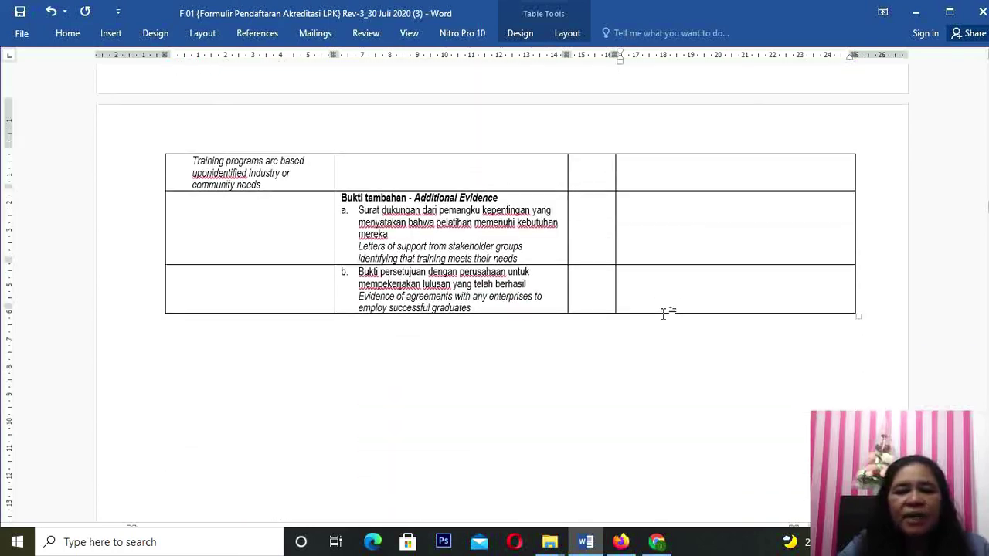
{"action": "scroll", "coordinate": [664, 314], "scroll_direction": "down", "scroll_amount": 12}
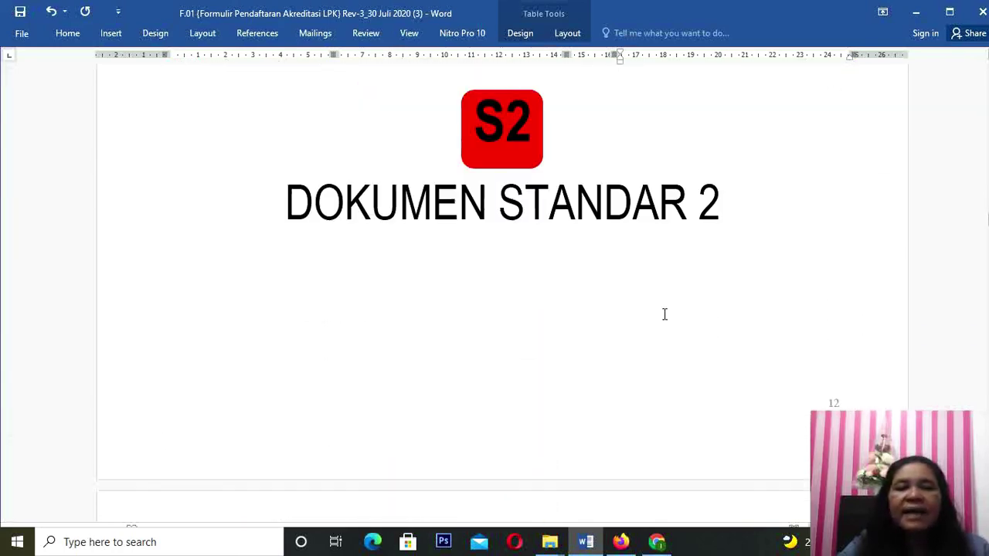
{"action": "scroll", "coordinate": [664, 314], "scroll_direction": "up", "scroll_amount": 1}
{"action": "scroll", "coordinate": [664, 314], "scroll_direction": "down", "scroll_amount": 2}
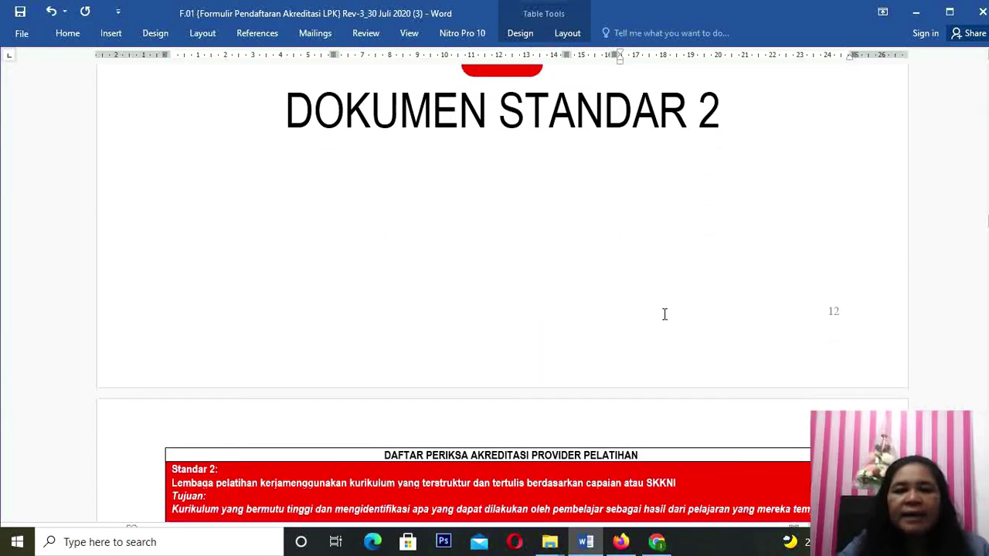
{"action": "scroll", "coordinate": [665, 317], "scroll_direction": "down", "scroll_amount": 8}
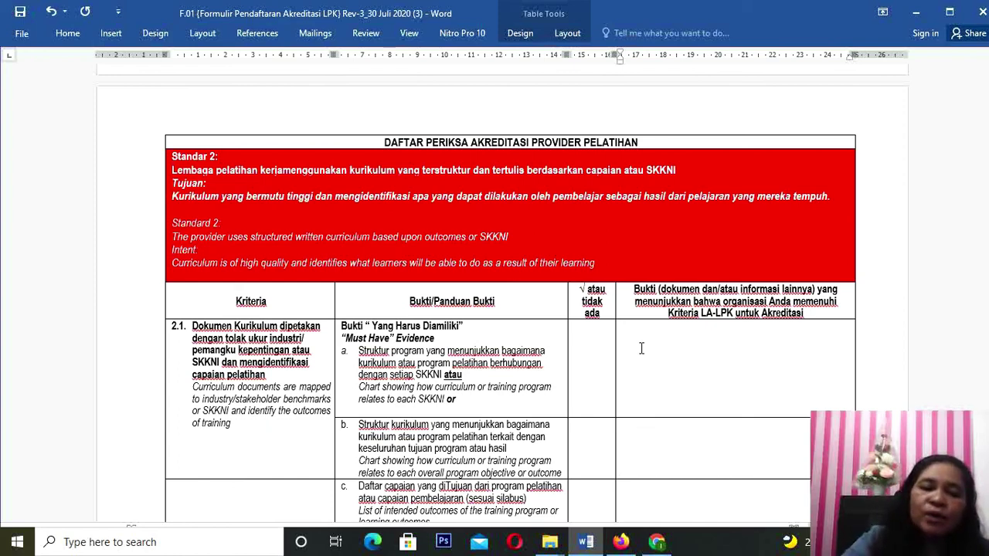
Step: Scroll back up to the Standar 1 table on page 10 and bring up the screen recorder's controls
{"action": "scroll", "coordinate": [641, 348], "scroll_direction": "up", "scroll_amount": 1}
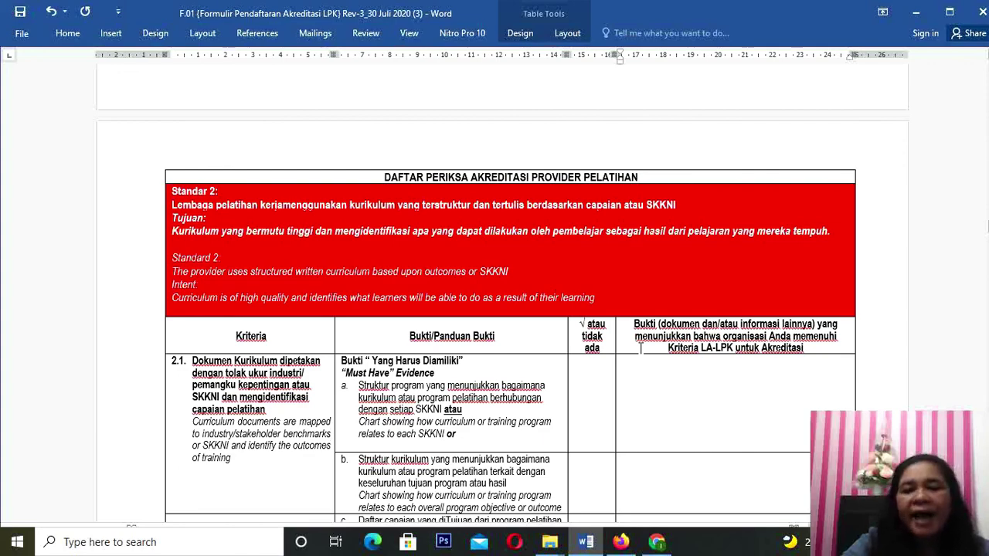
{"action": "scroll", "coordinate": [641, 349], "scroll_direction": "up", "scroll_amount": 10}
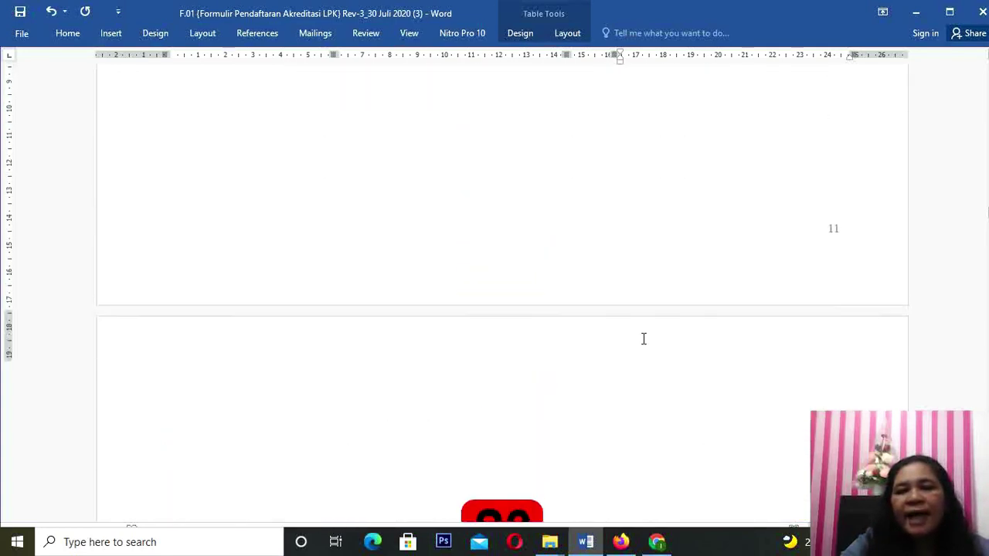
{"action": "scroll", "coordinate": [644, 338], "scroll_direction": "up", "scroll_amount": 10}
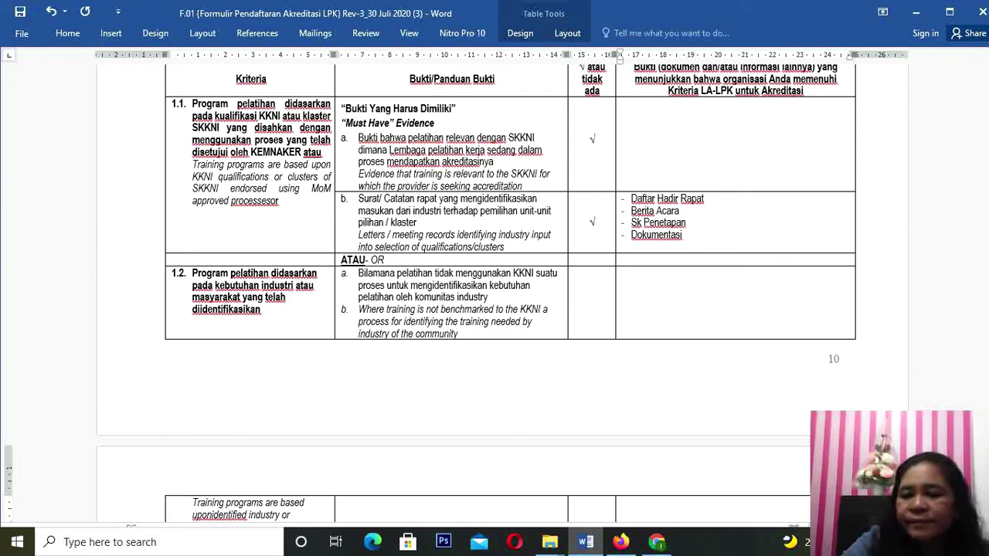
{"action": "left_click", "coordinate": [844, 542]}
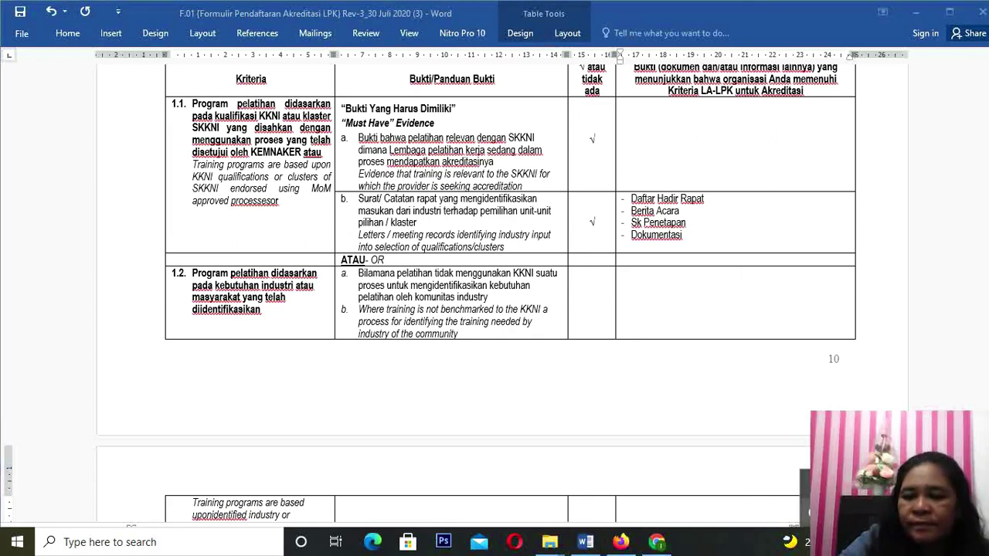
{"action": "left_click", "coordinate": [819, 512]}
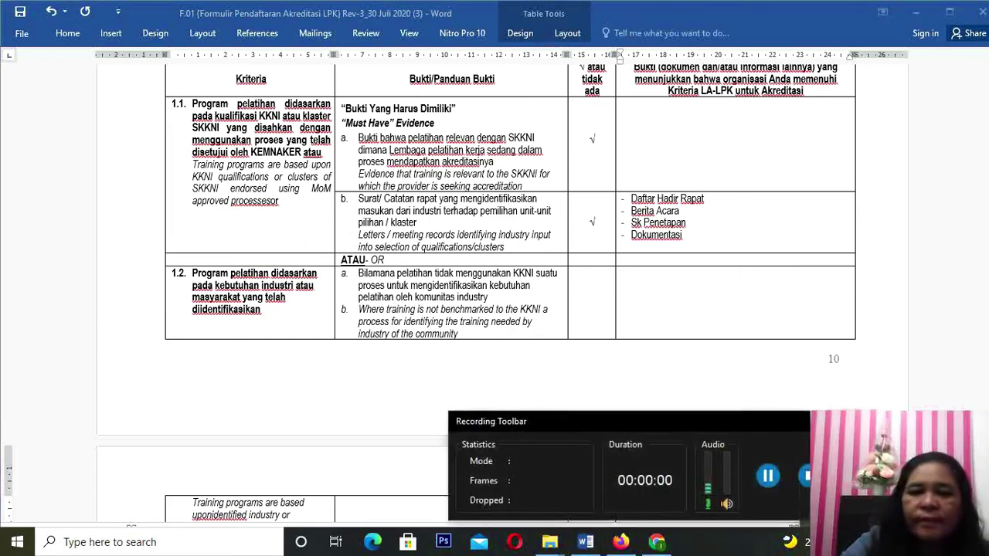